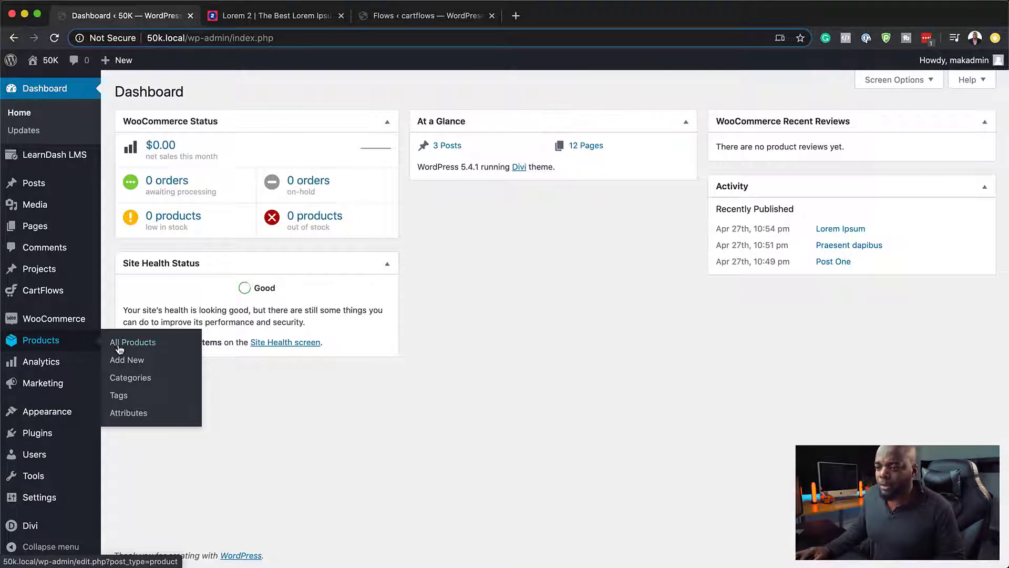
# Step: Create and publish a virtual product named "30 Mins" with a regular price of $97
pyautogui.click(141, 363)
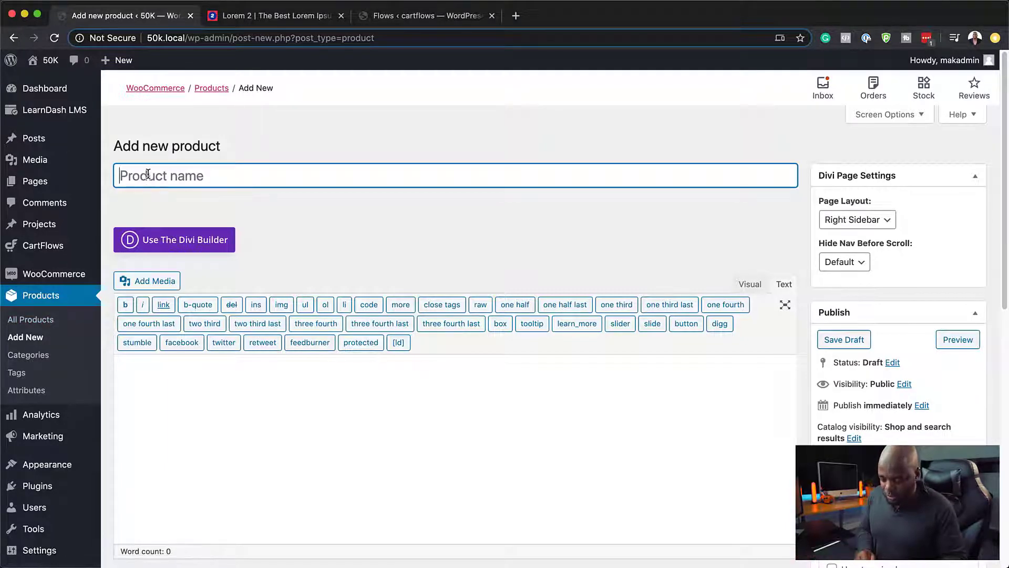
pyautogui.write('30 Mins')
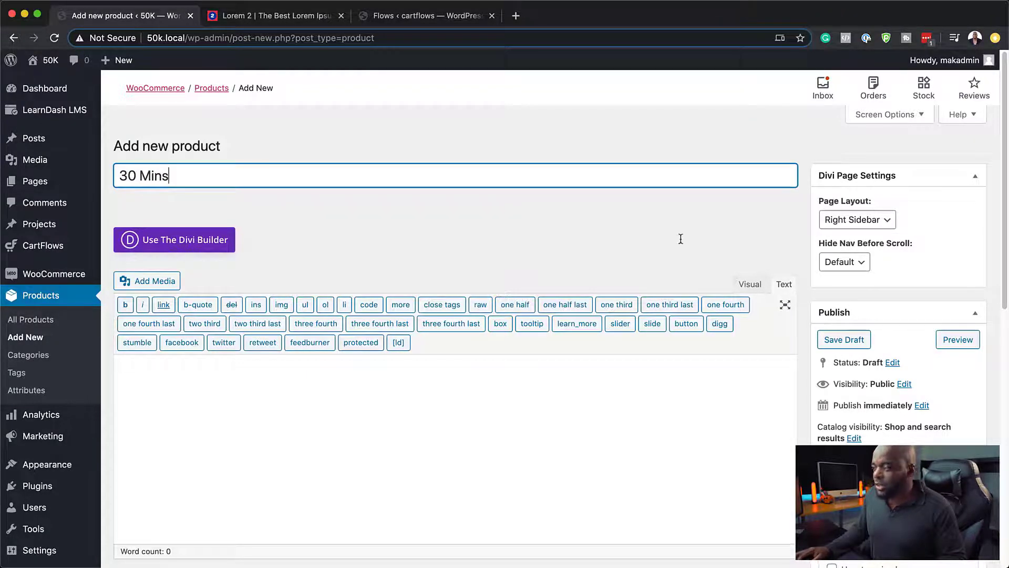
pyautogui.scroll(-7, 627, 415)
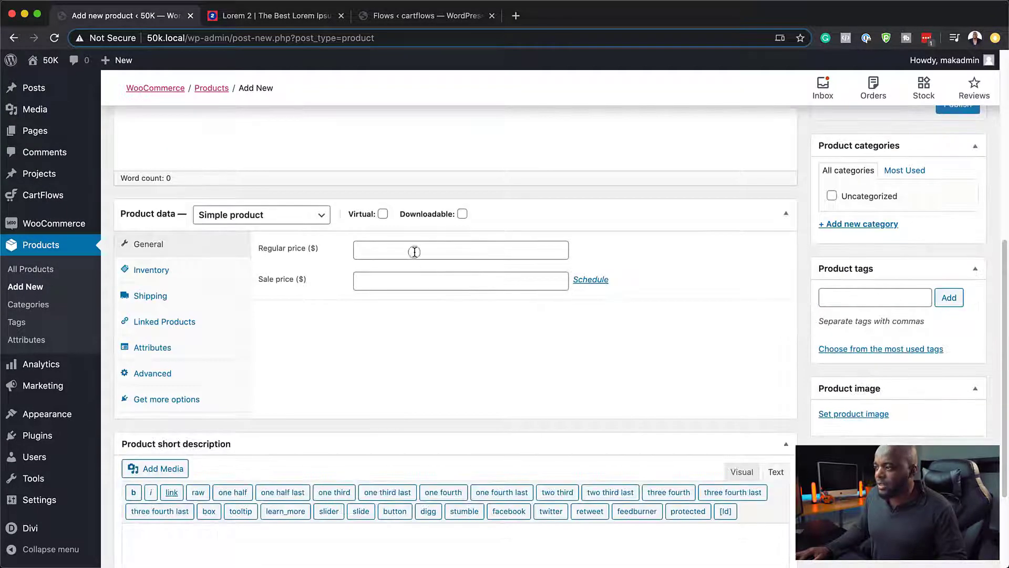
pyautogui.click(414, 252)
pyautogui.click(395, 272)
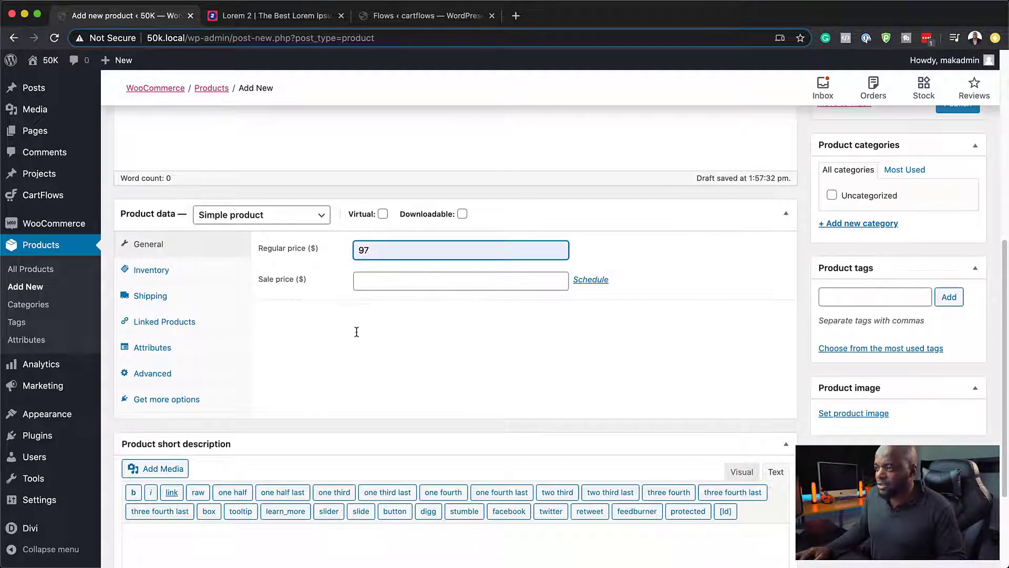
pyautogui.click(384, 215)
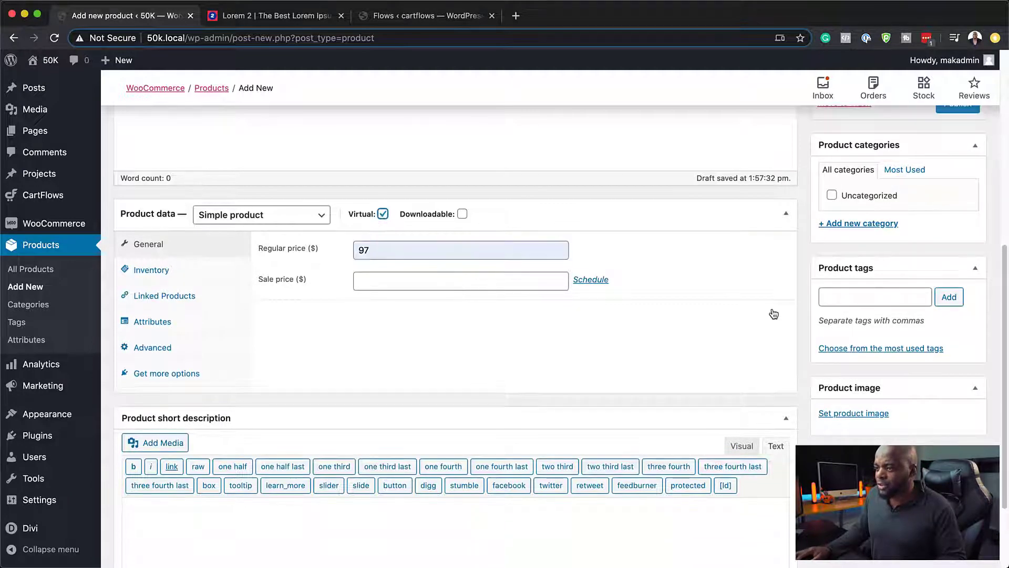
pyautogui.scroll(6, 671, 417)
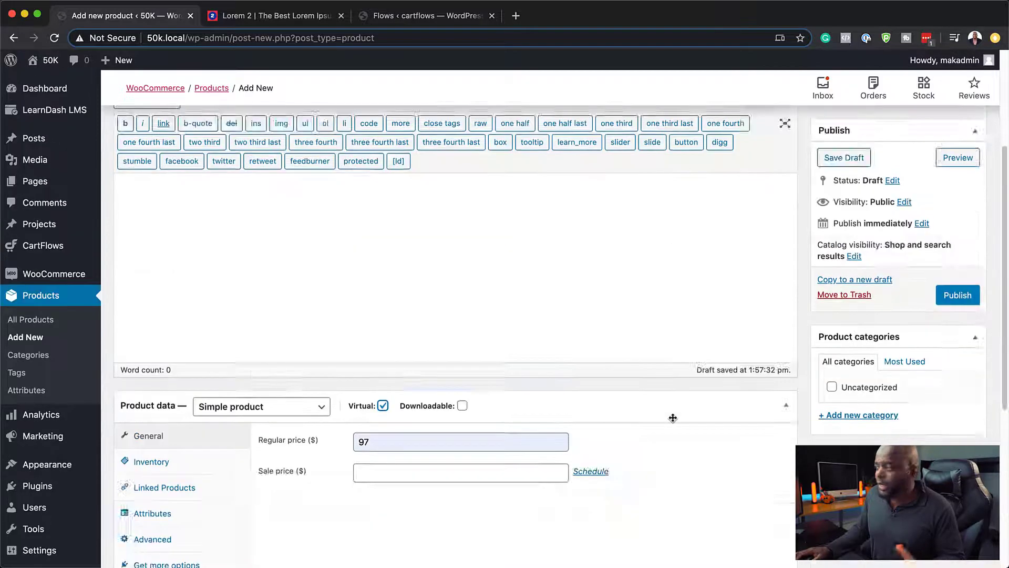
pyautogui.click(956, 433)
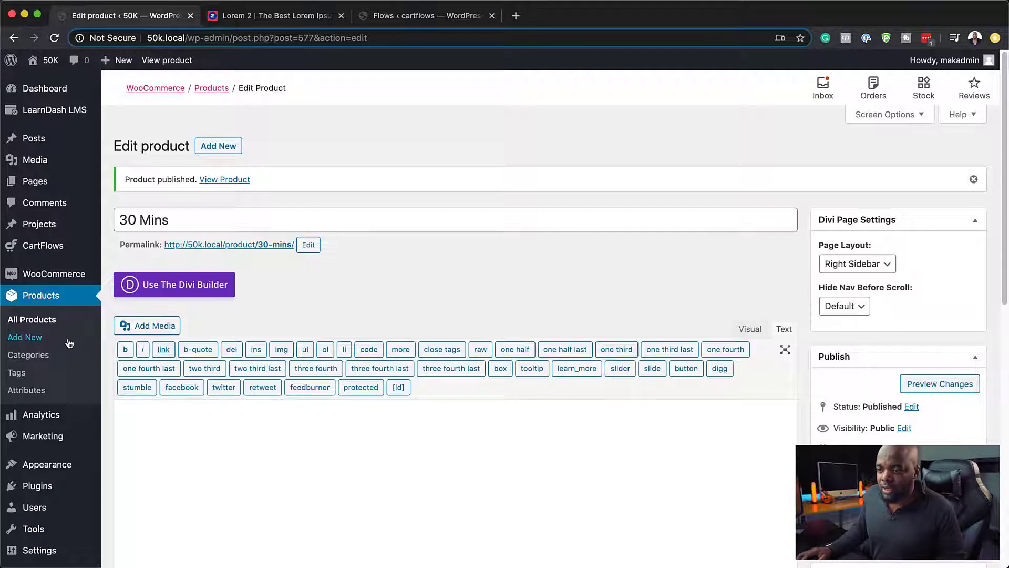
# Step: Add another new product named "Six Sessions" and publish it
pyautogui.click(25, 337)
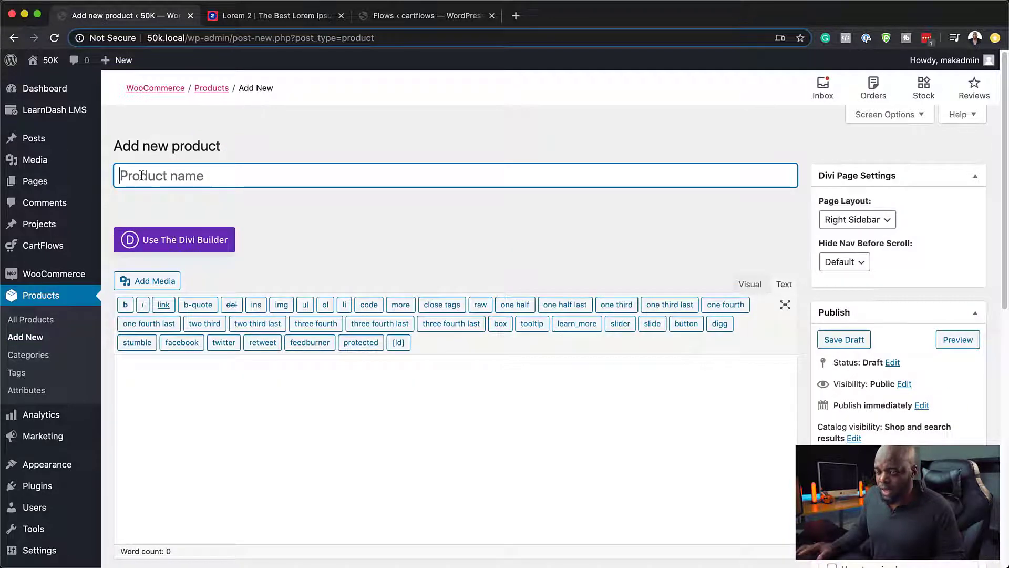
pyautogui.write('Six Se')
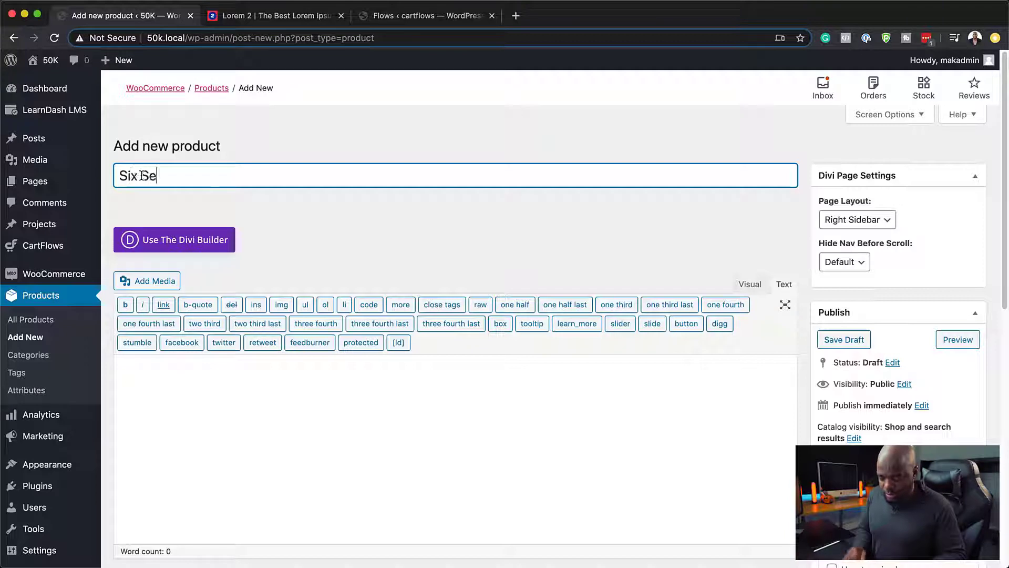
pyautogui.write('ssions')
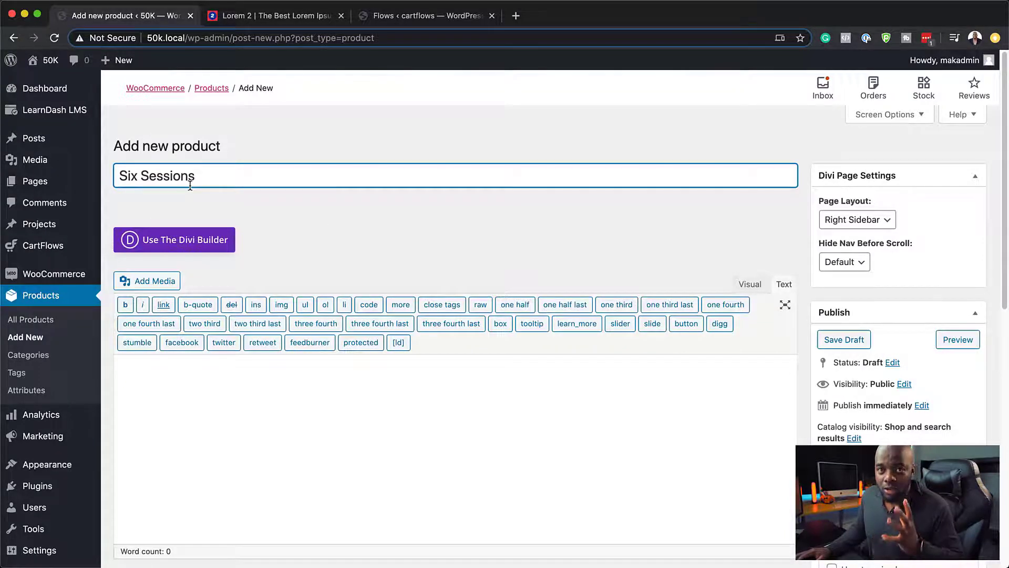
pyautogui.click(960, 468)
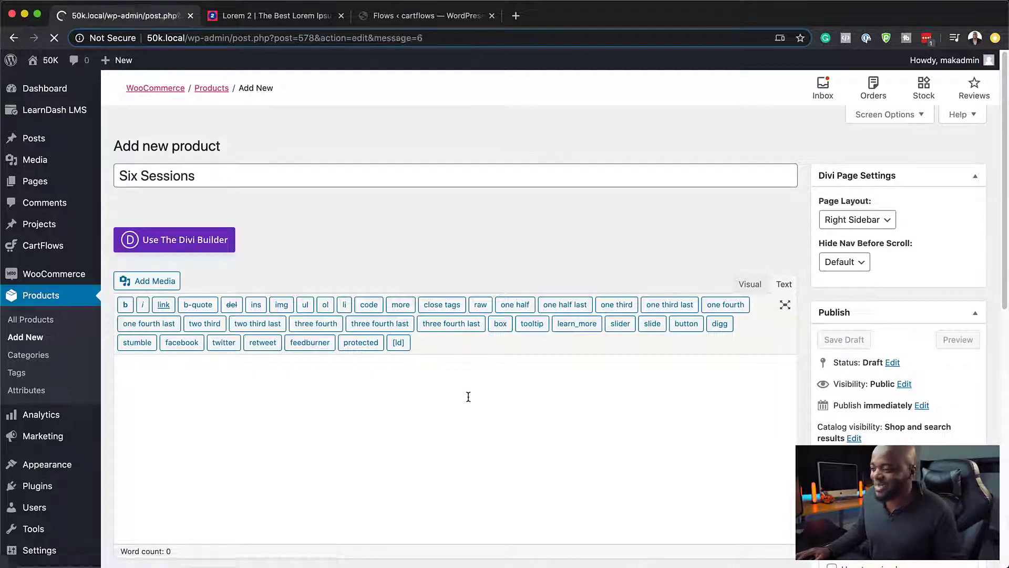
# Step: Set the Six Sessions product's regular price to $247, mark it as virtual, and update it
pyautogui.scroll(-2, 468, 397)
pyautogui.scroll(-4, 468, 396)
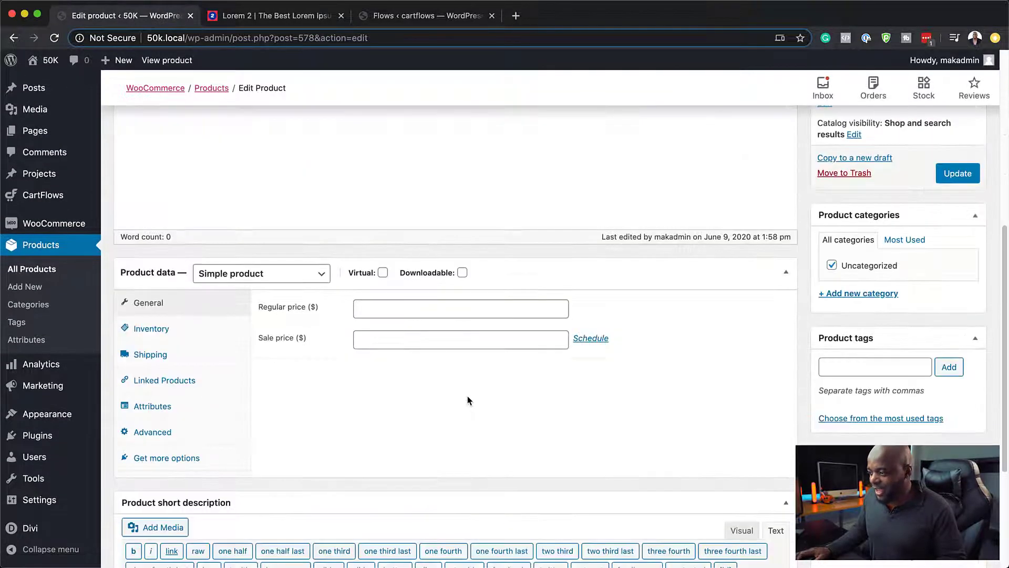
pyautogui.click(390, 307)
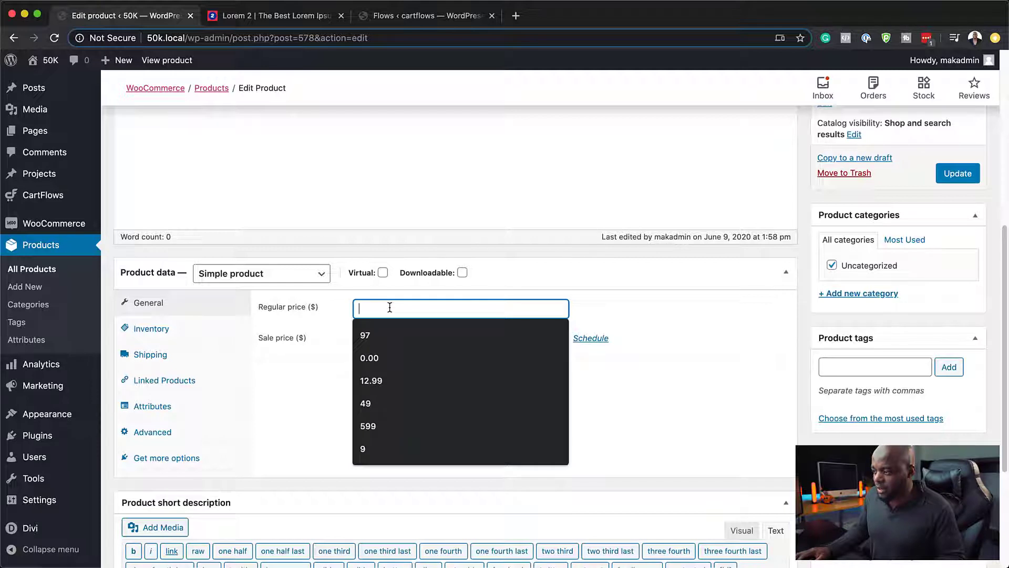
pyautogui.write('247')
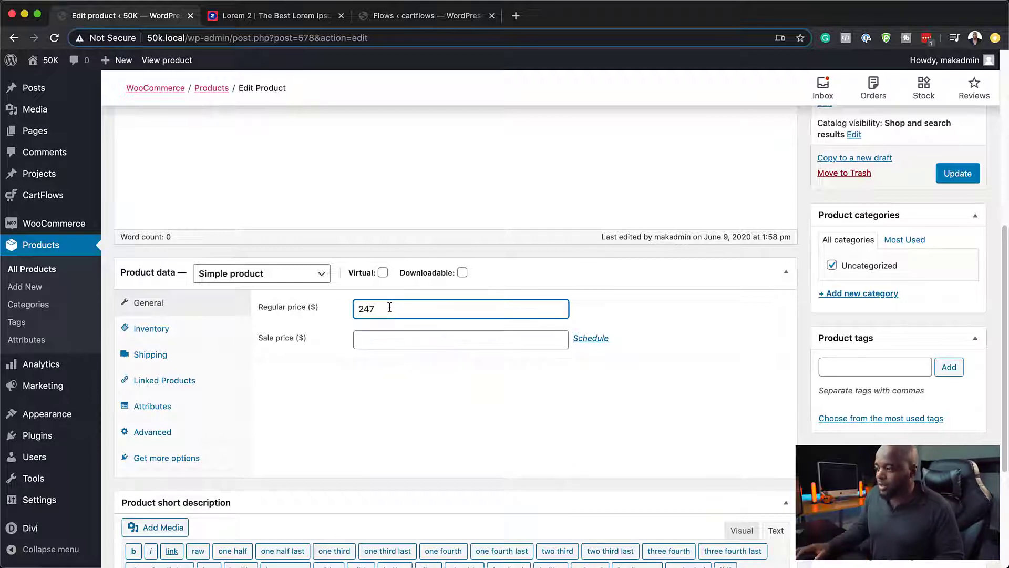
pyautogui.click(382, 272)
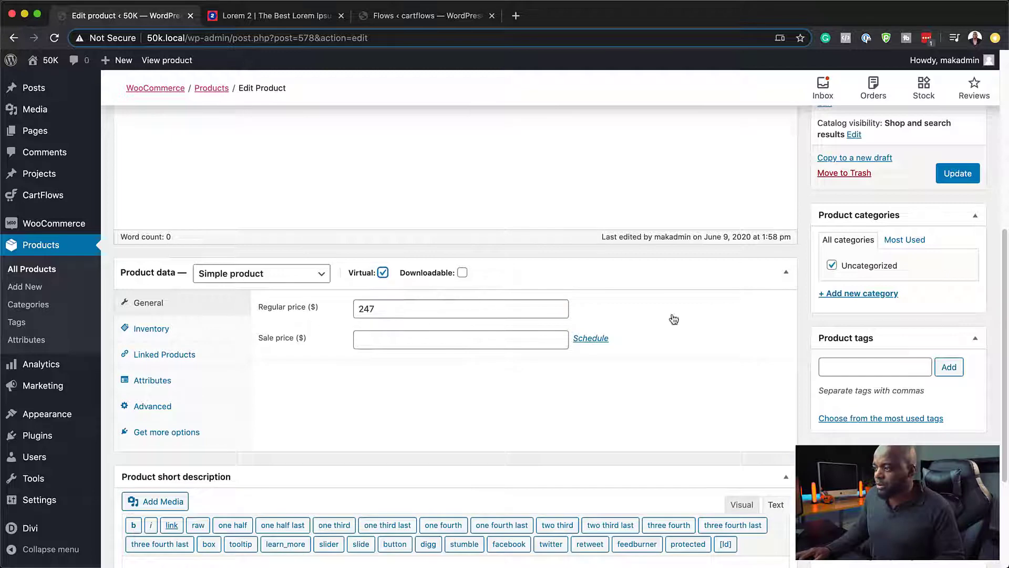
pyautogui.click(956, 175)
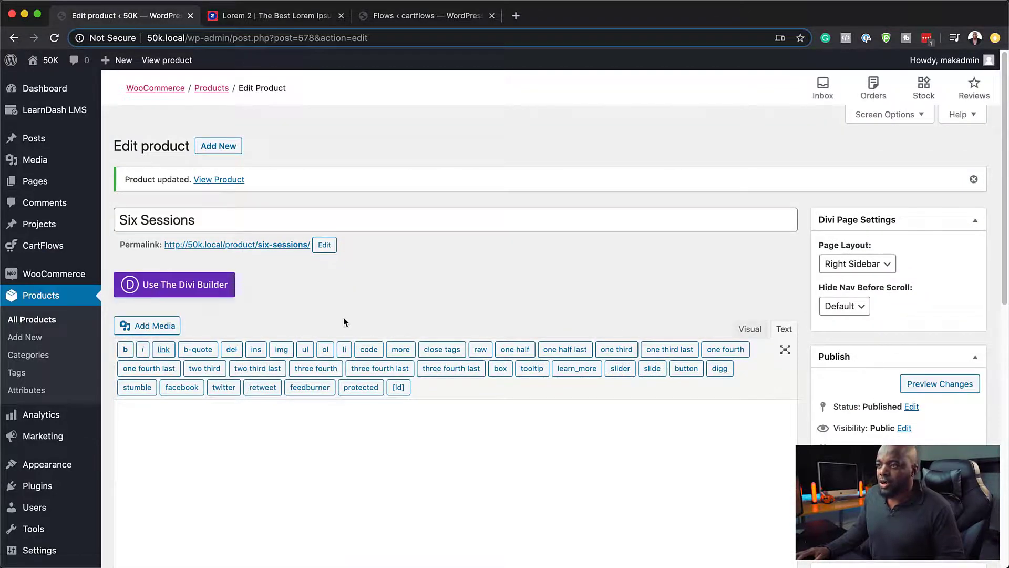
# Step: Show the list of all products and open the CartFlows flows list in a separate browser tab
pyautogui.click(46, 322)
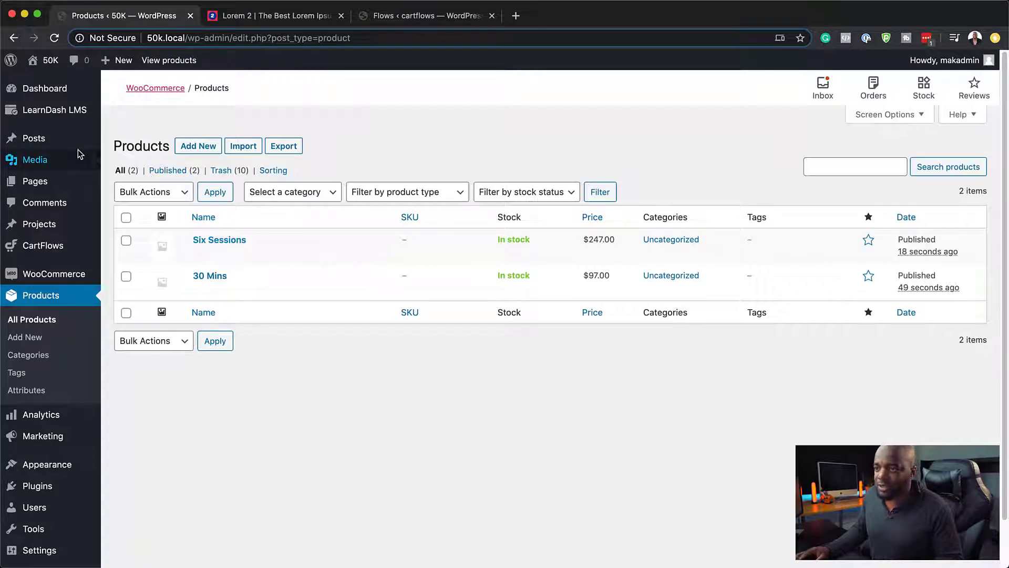
pyautogui.moveTo(79, 155)
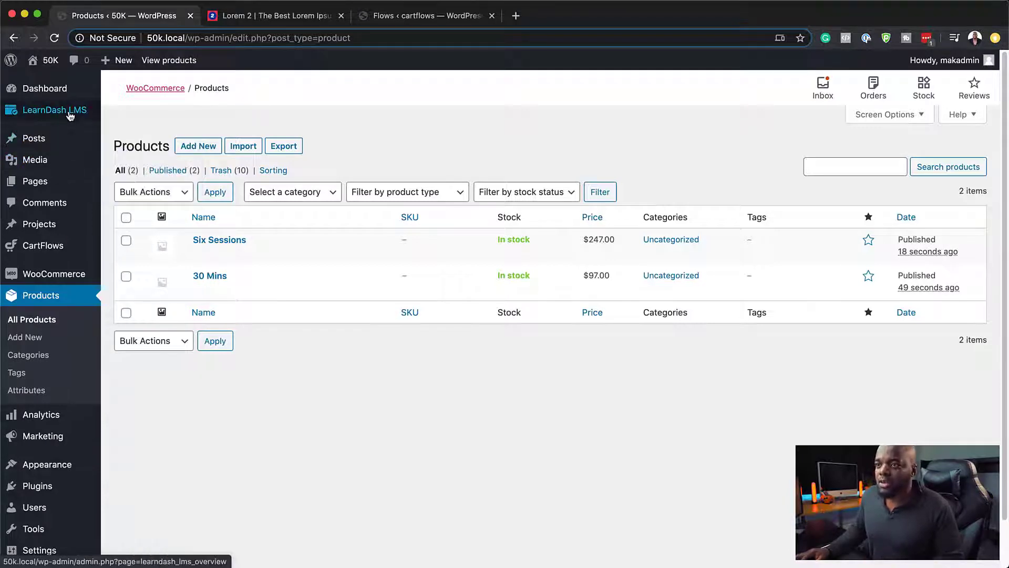
pyautogui.moveTo(61, 251)
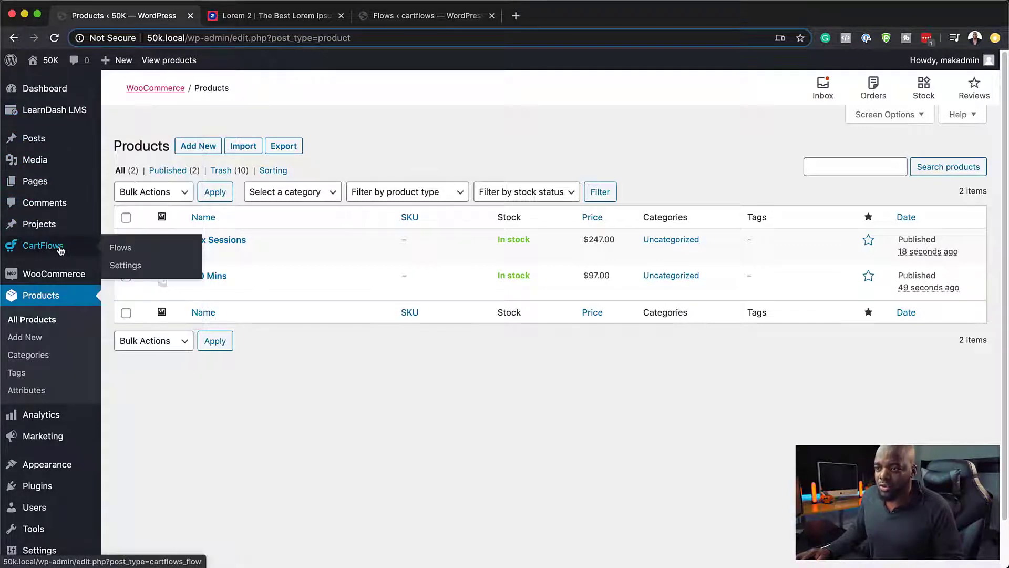
pyautogui.keyDown('super'); pyautogui.click(124, 248); pyautogui.keyUp('super')
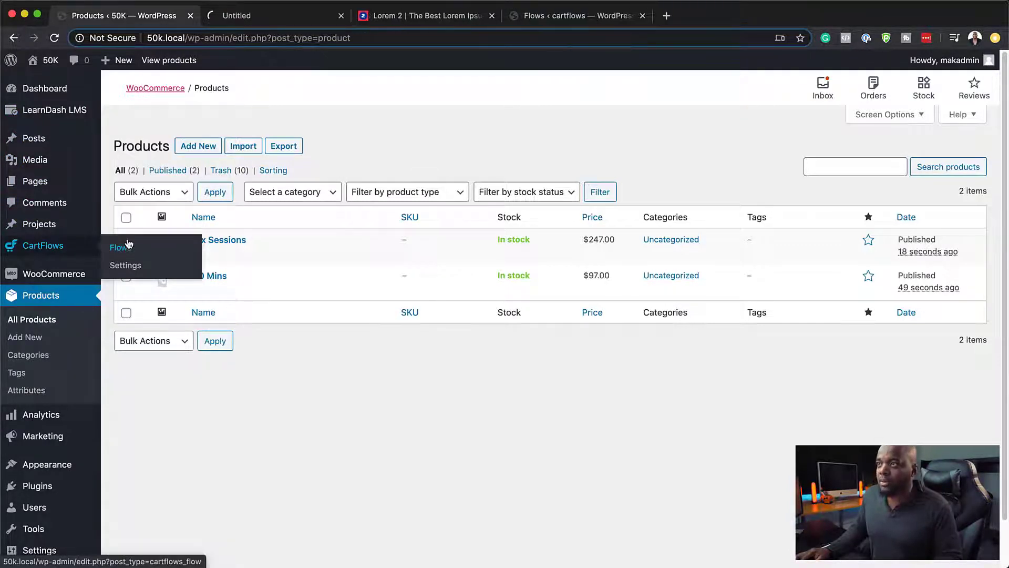
pyautogui.click(245, 18)
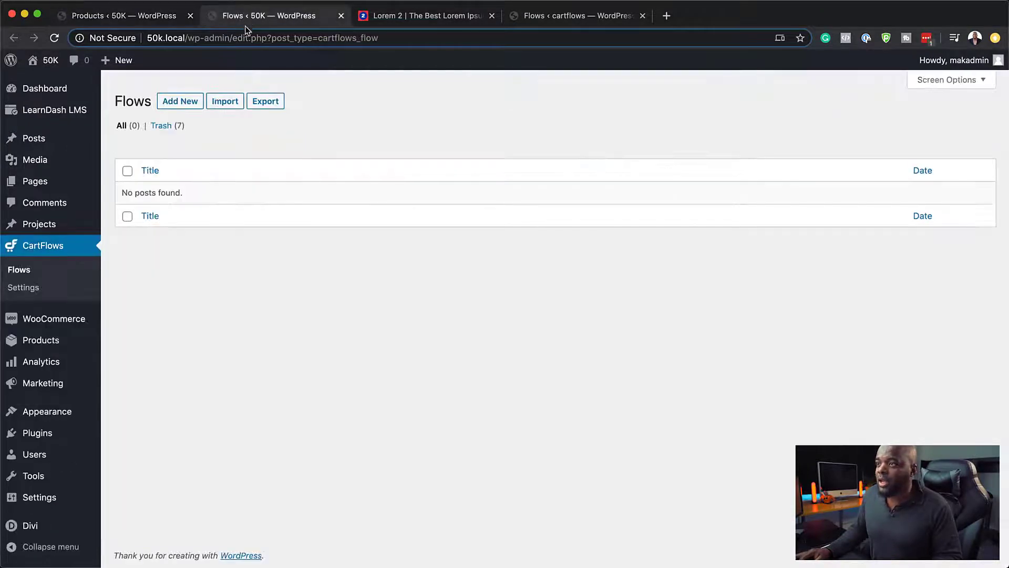
pyautogui.click(134, 15)
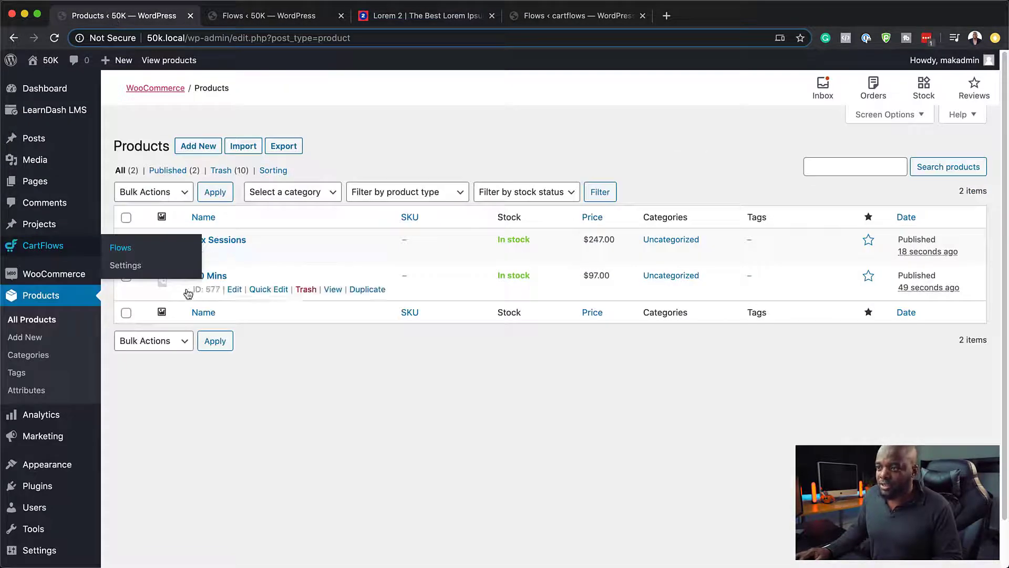
pyautogui.click(257, 18)
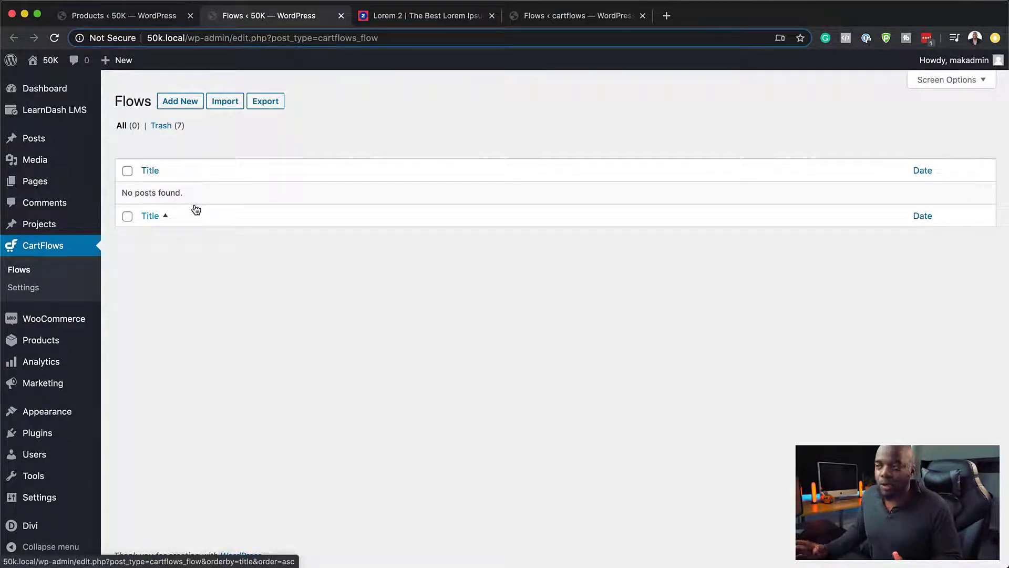
# Step: Add a new flow by designing your own instead of using a ready template
pyautogui.click(187, 107)
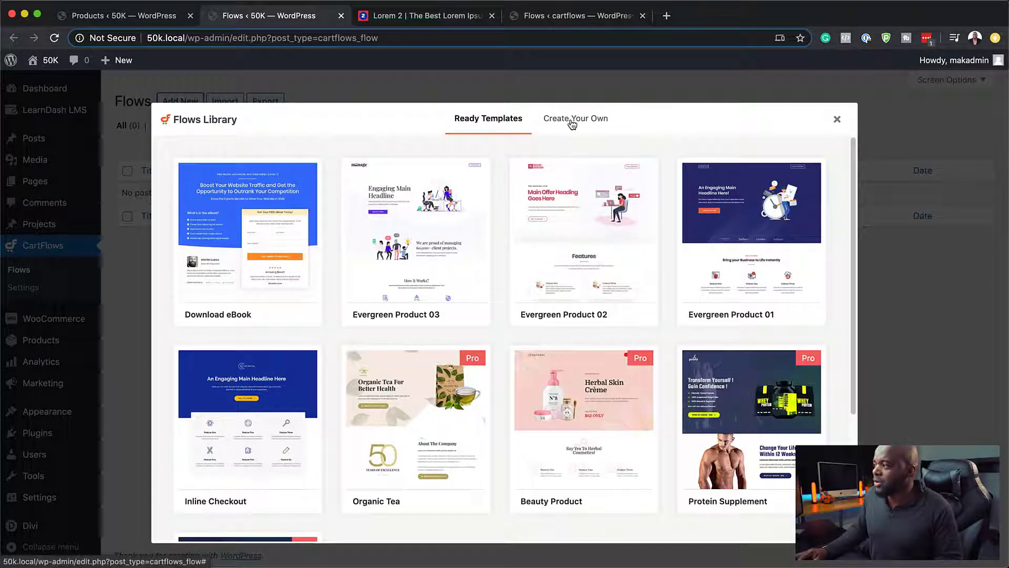
pyautogui.click(572, 120)
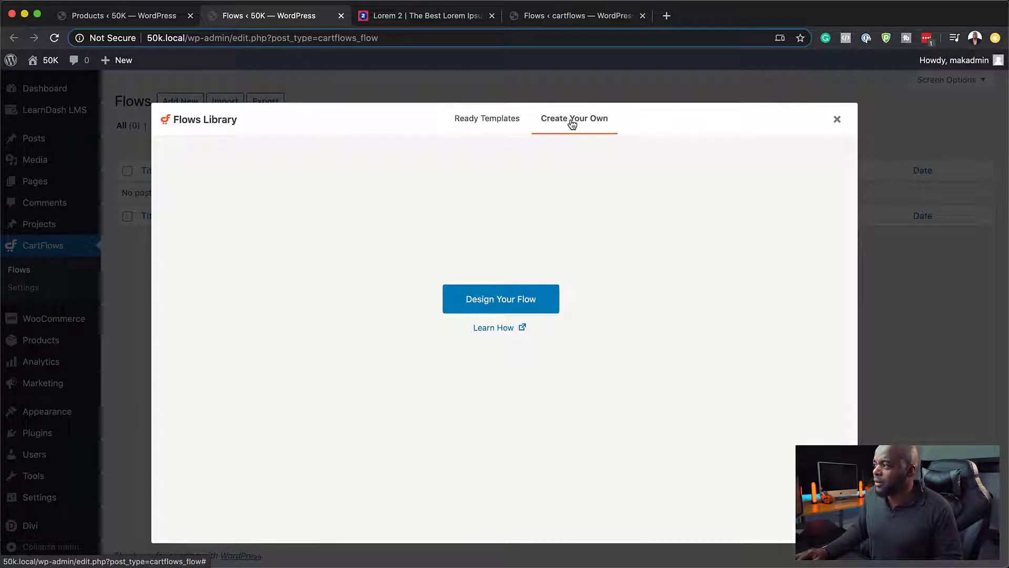
pyautogui.click(523, 304)
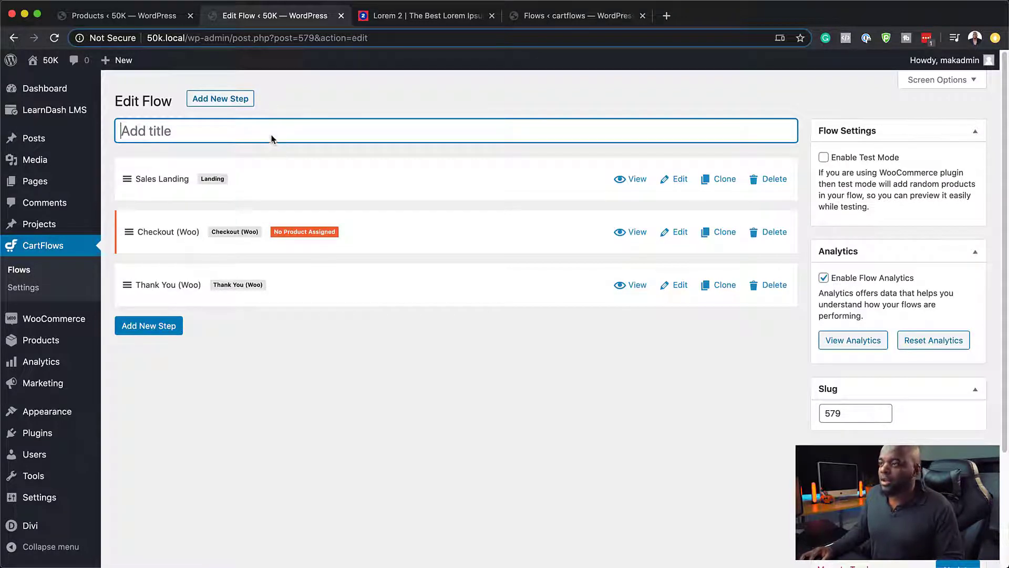
# Step: Title the flow "Business Consultation" and update it
pyautogui.write('Busine')
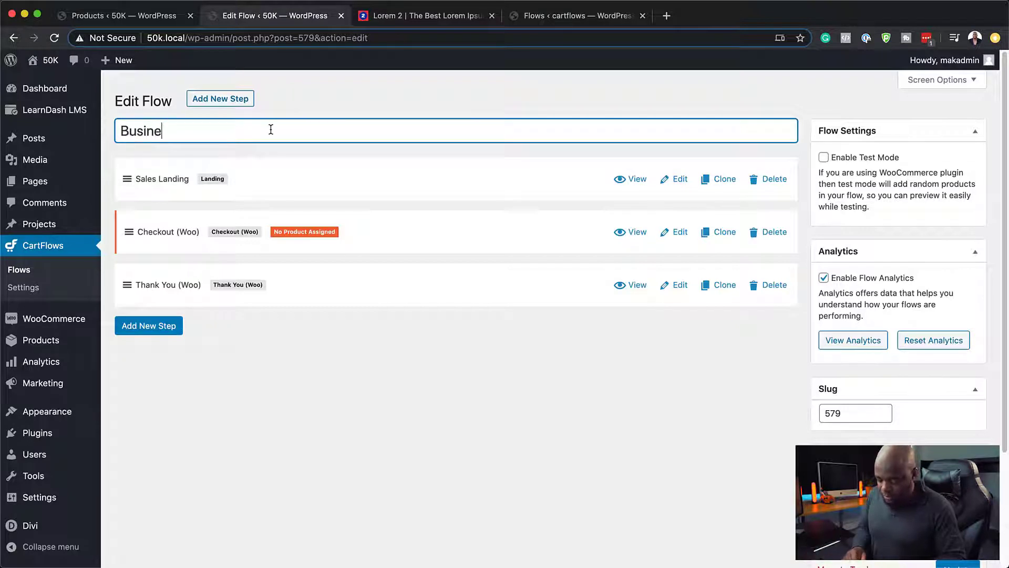
pyautogui.write('ss Consultation')
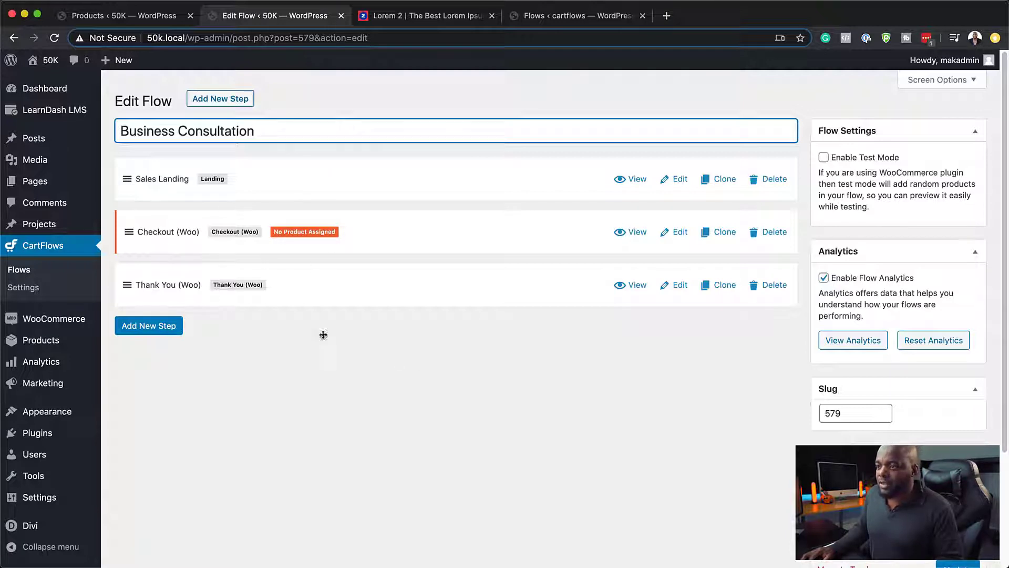
pyautogui.scroll(-5, 945, 413)
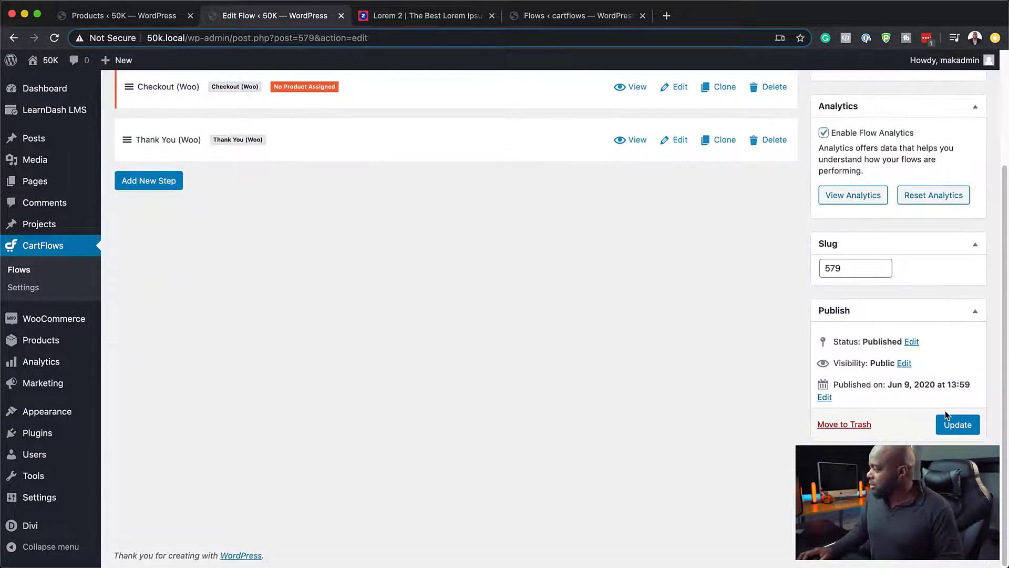
pyautogui.click(967, 427)
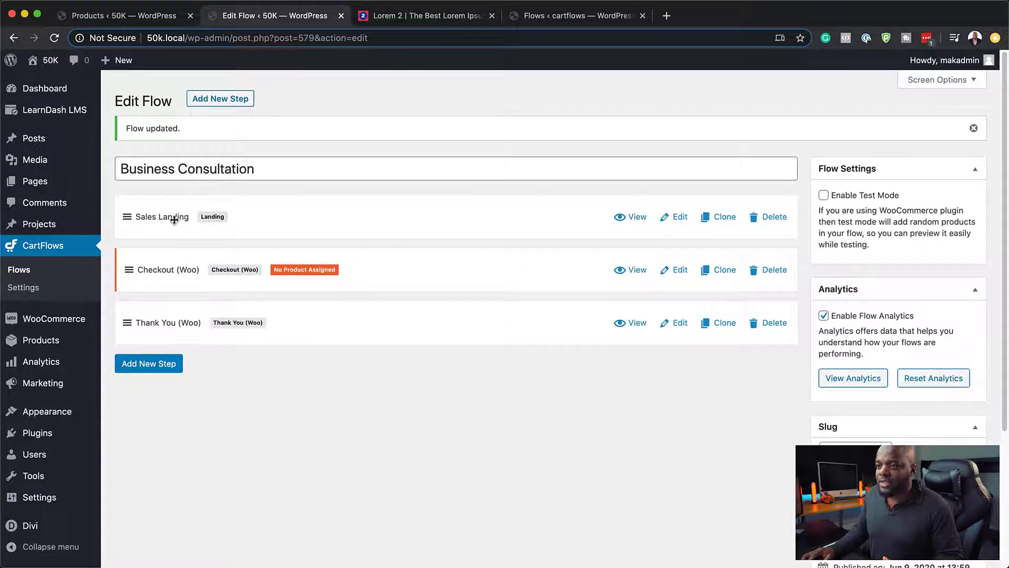
# Step: Open the Sales Landing step for editing and copy its next step link from the landing page settings
pyautogui.click(681, 218)
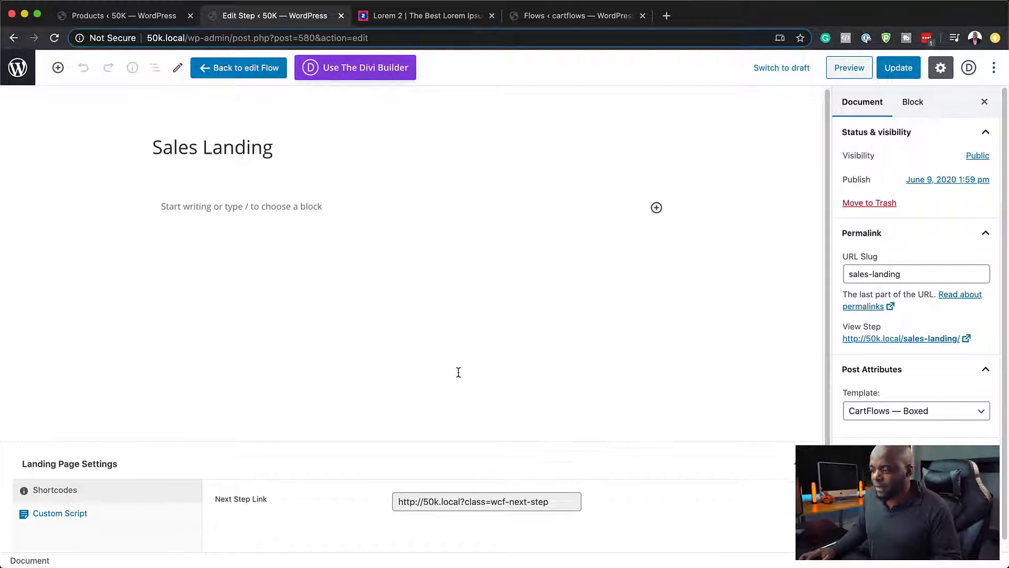
pyautogui.scroll(-2, 459, 371)
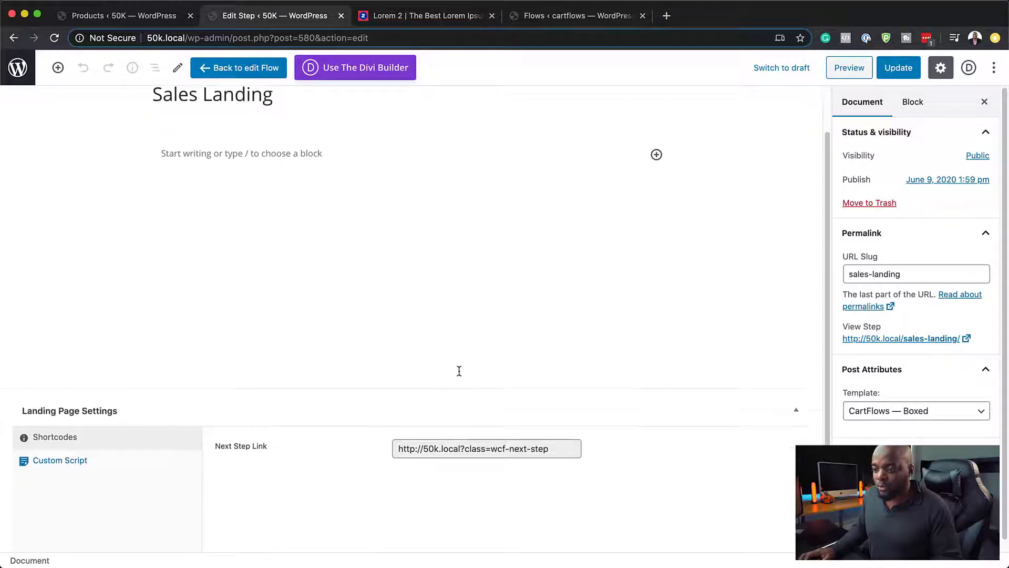
pyautogui.click(553, 449)
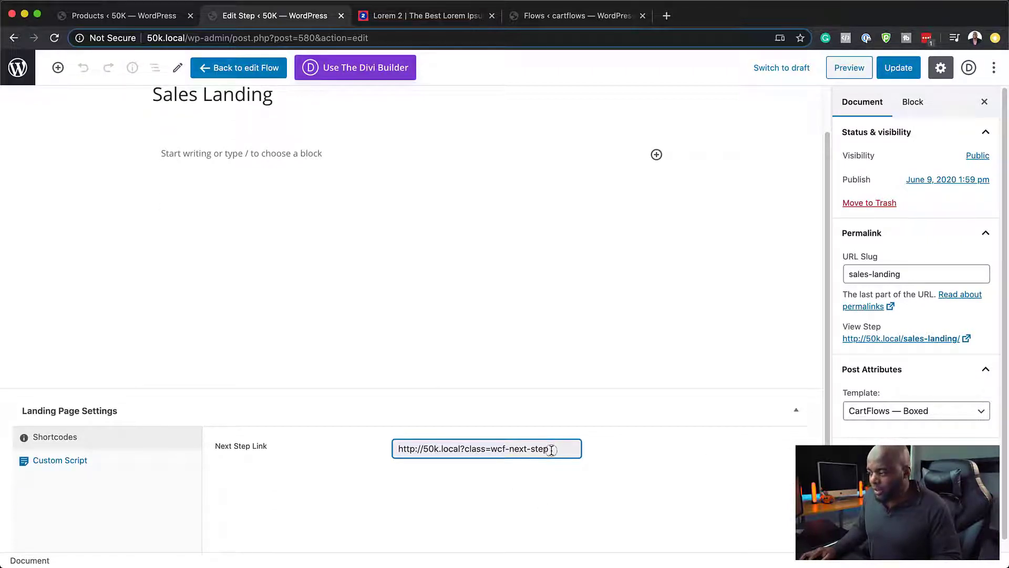
pyautogui.moveTo(551, 450); pyautogui.dragTo(381, 447)
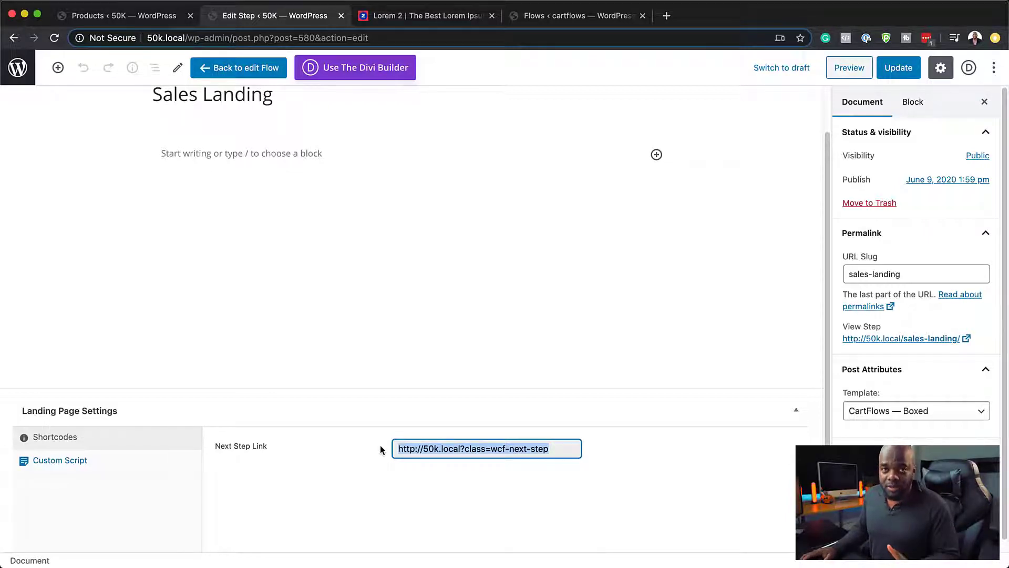
pyautogui.rightClick(499, 450)
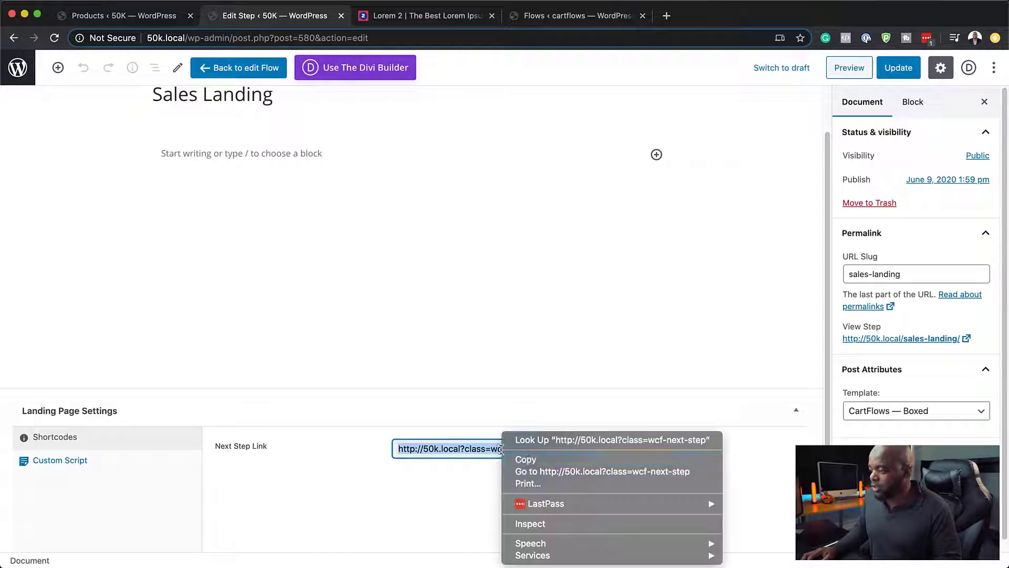
pyautogui.click(526, 458)
pyautogui.scroll(2, 389, 144)
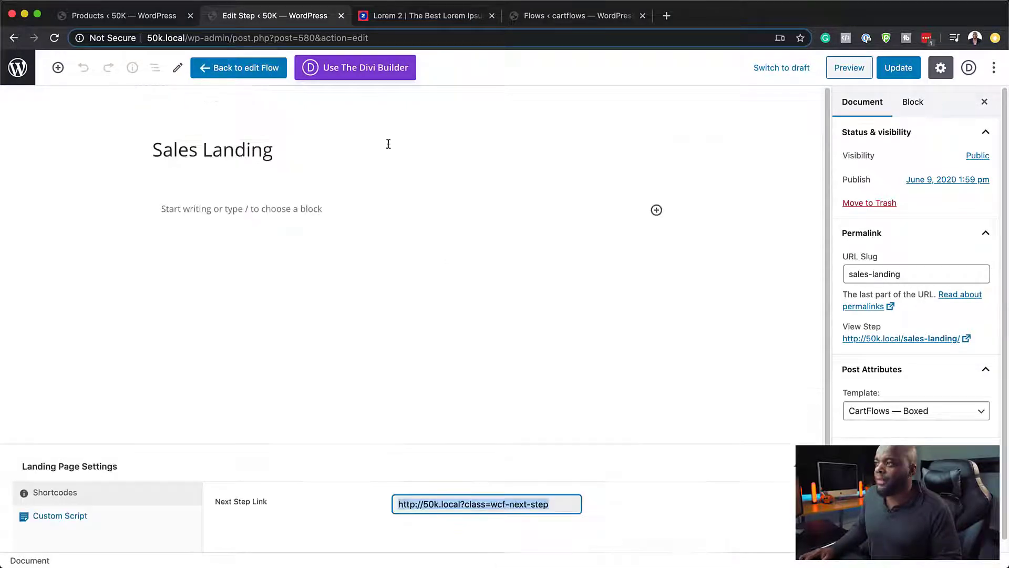
# Step: Switch the Sales Landing page to the Divi Builder and start building its layout from scratch
pyautogui.click(355, 74)
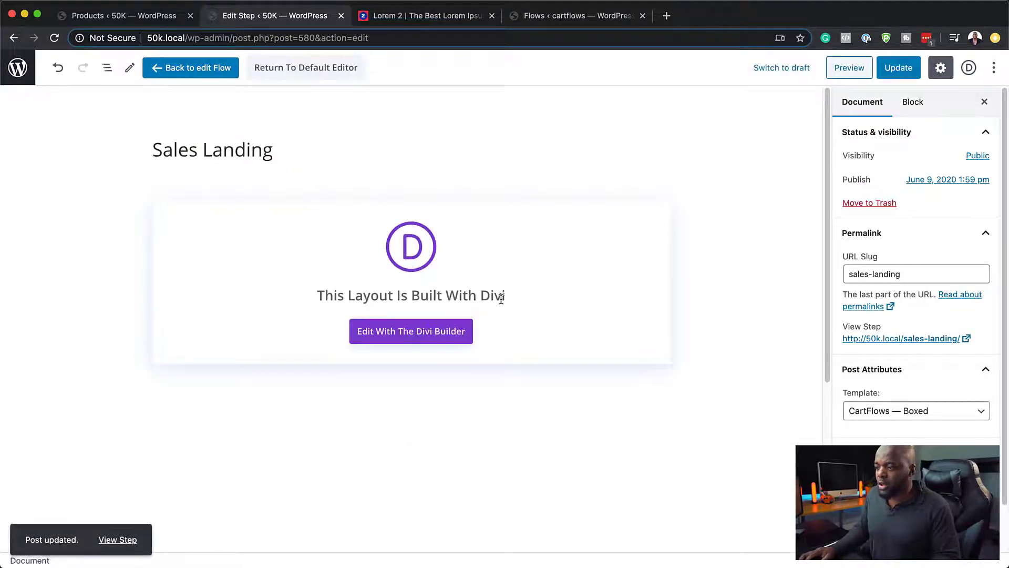
pyautogui.click(430, 337)
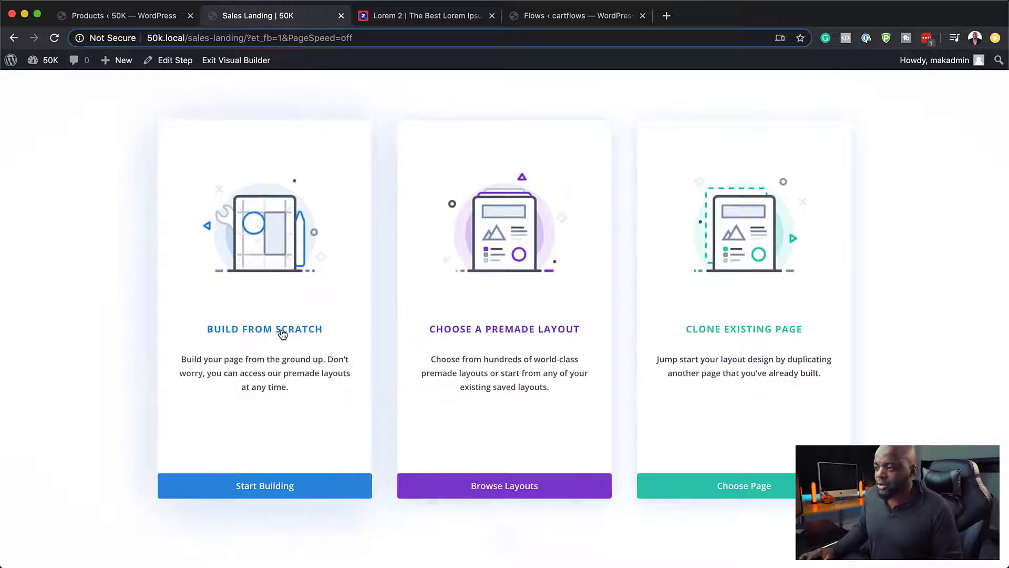
pyautogui.click(280, 329)
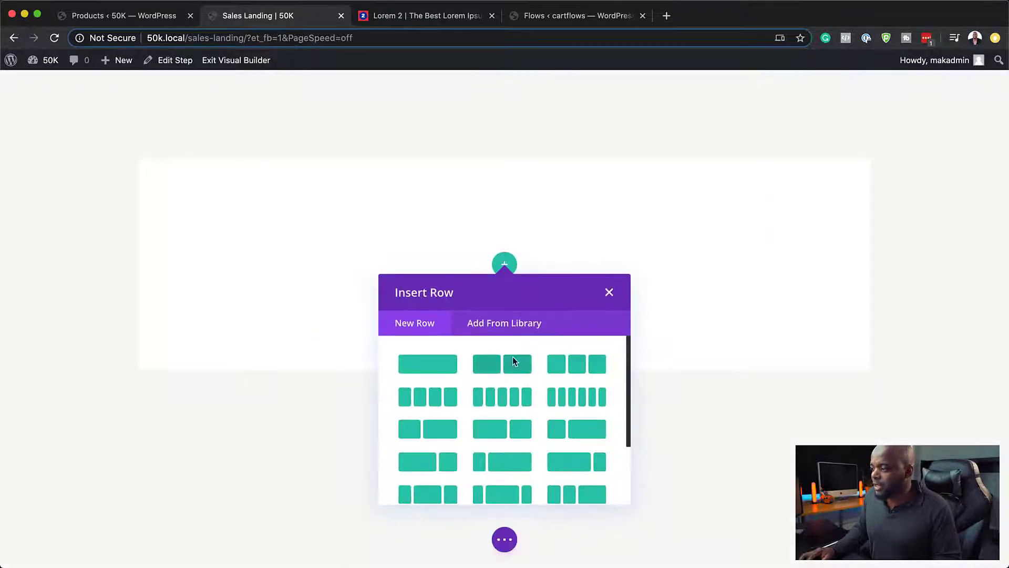
# Step: Insert a single-column row with a Text module, leaving its placeholder content in place
pyautogui.click(429, 368)
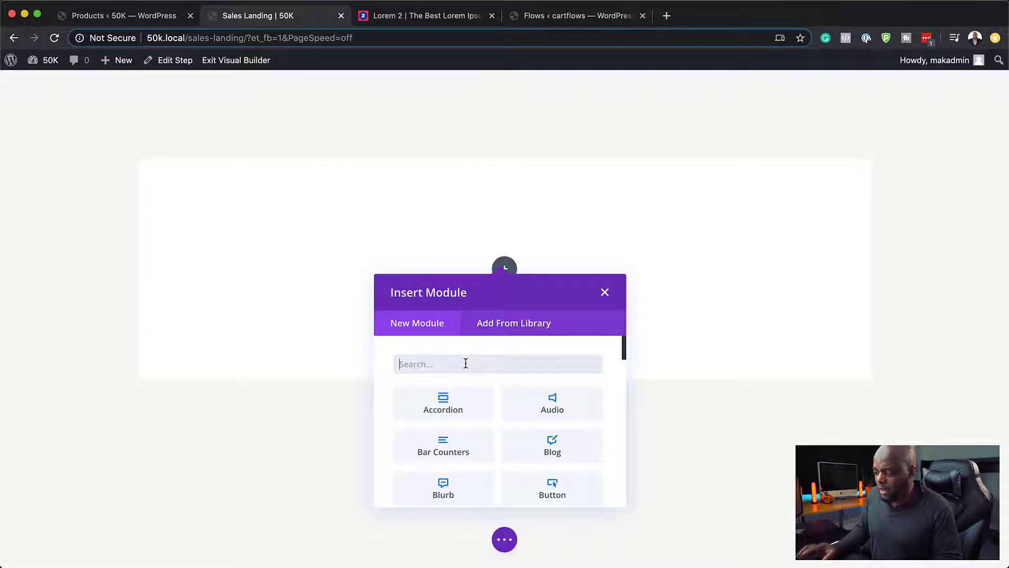
pyautogui.write('text')
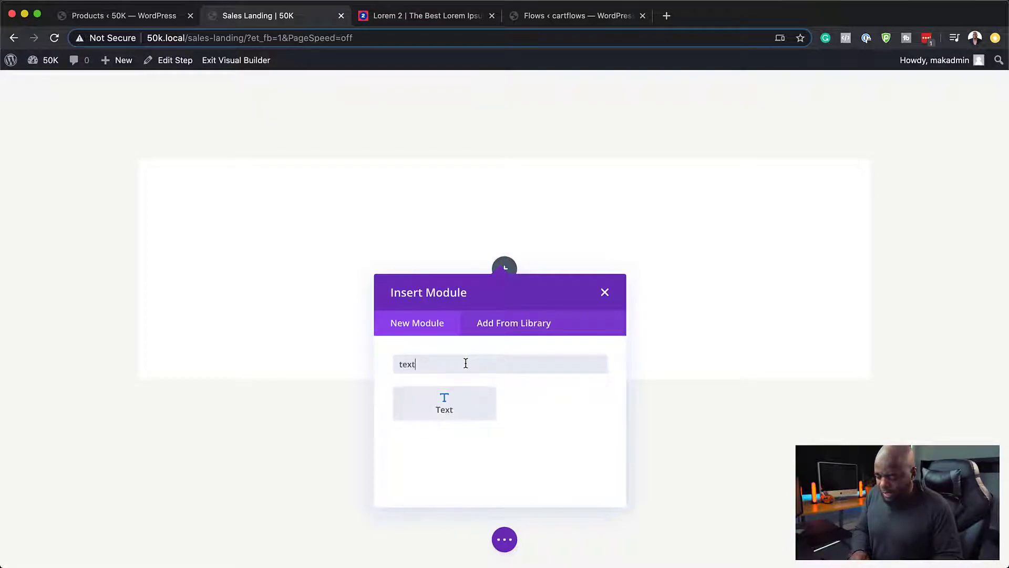
pyautogui.click(484, 397)
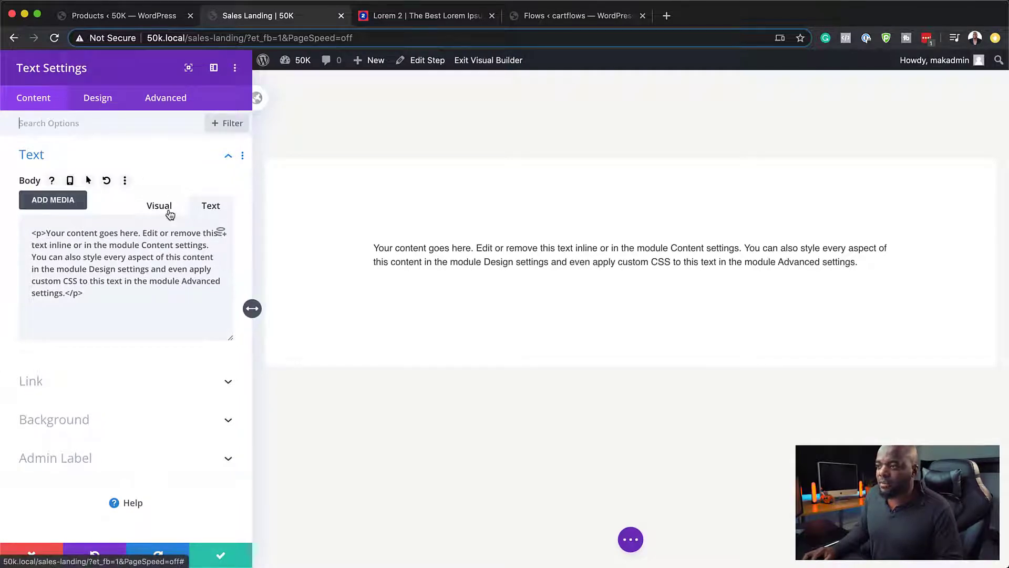
pyautogui.click(168, 209)
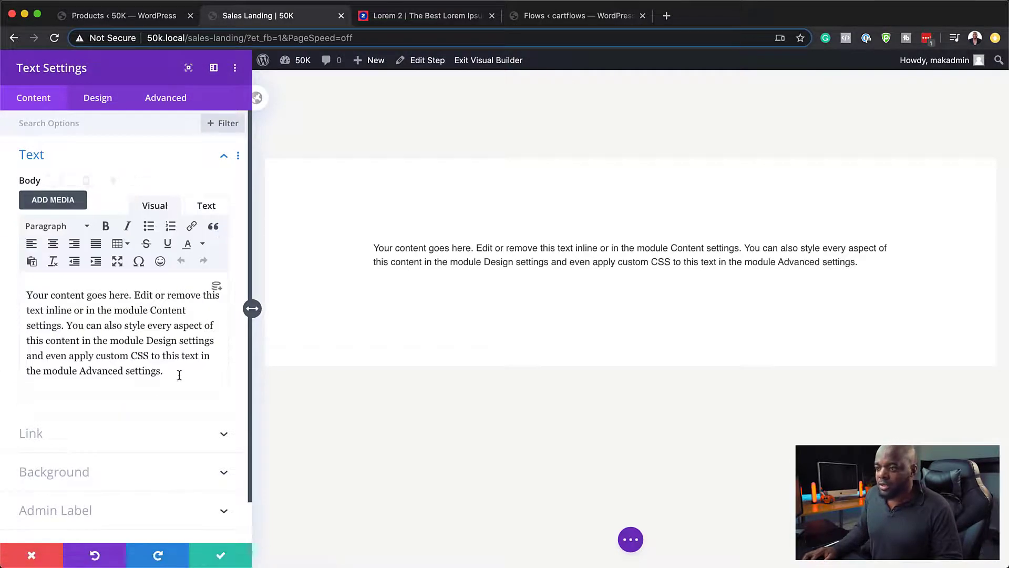
pyautogui.moveTo(180, 373); pyautogui.dragTo(8, 297)
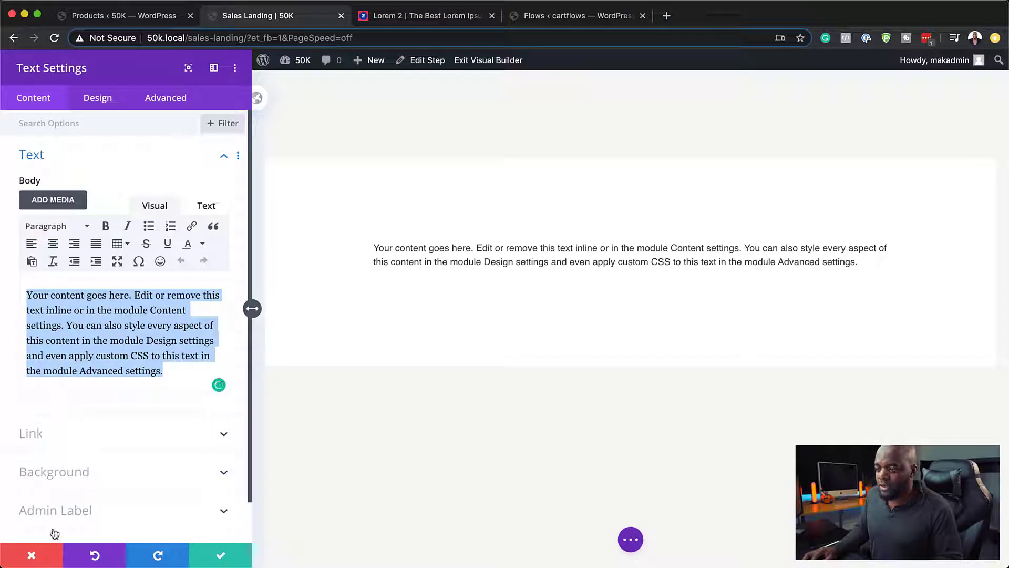
pyautogui.click(32, 555)
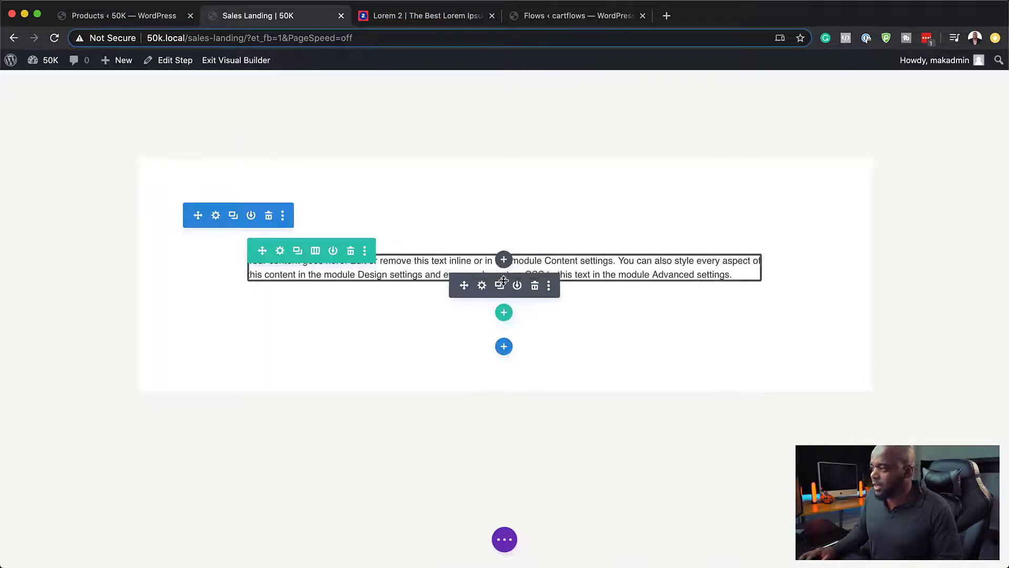
# Step: Add a row with two equal columns below the intro text and place a Text module in its first column
pyautogui.click(502, 314)
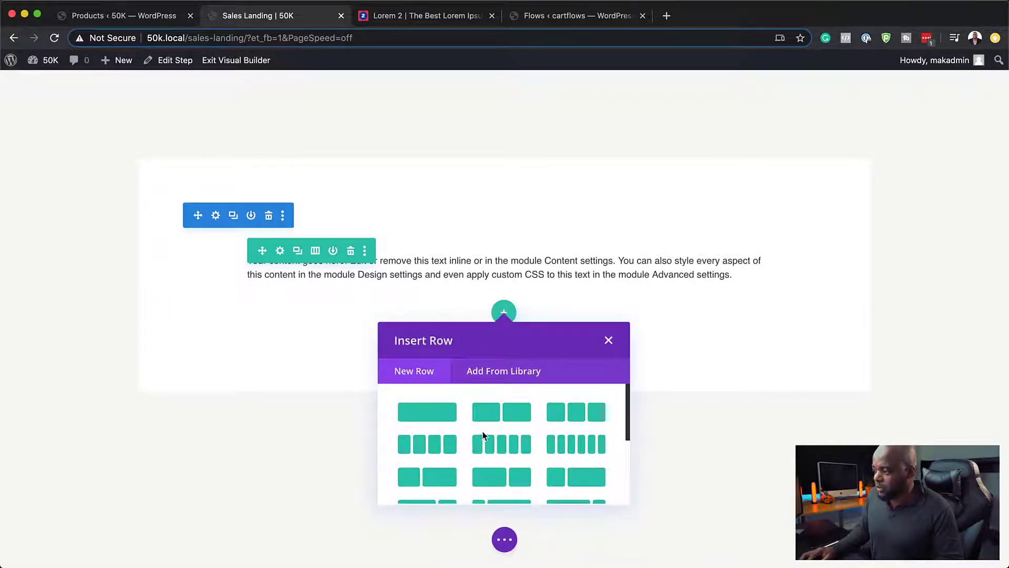
pyautogui.scroll(-1, 522, 415)
pyautogui.click(520, 399)
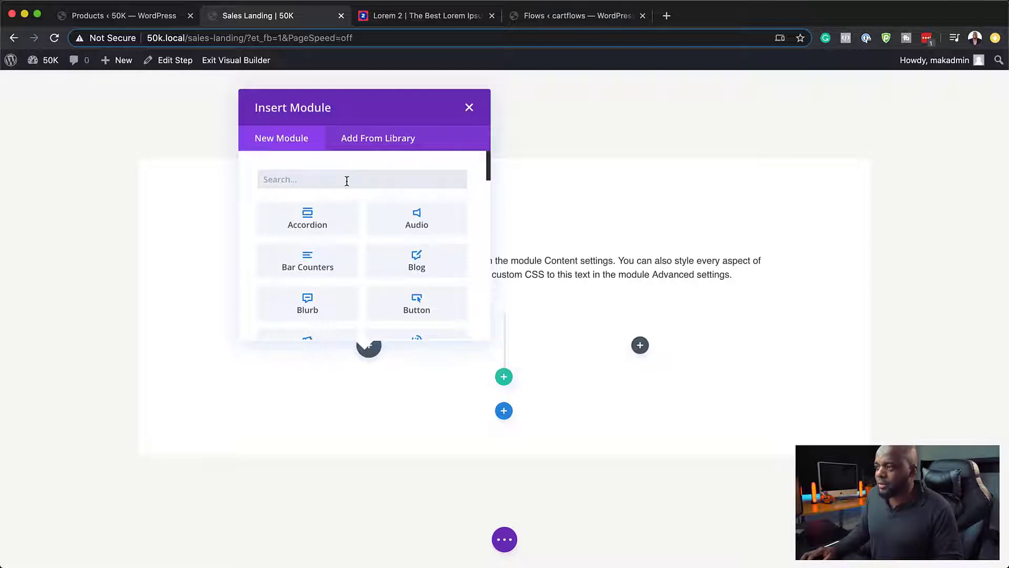
pyautogui.write('text')
pyautogui.click(307, 220)
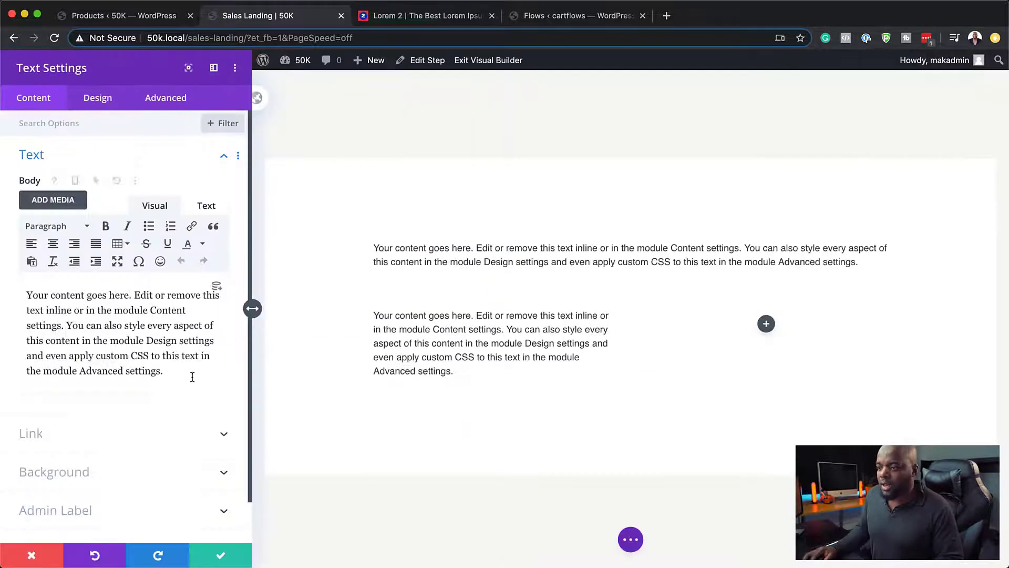
pyautogui.click(221, 555)
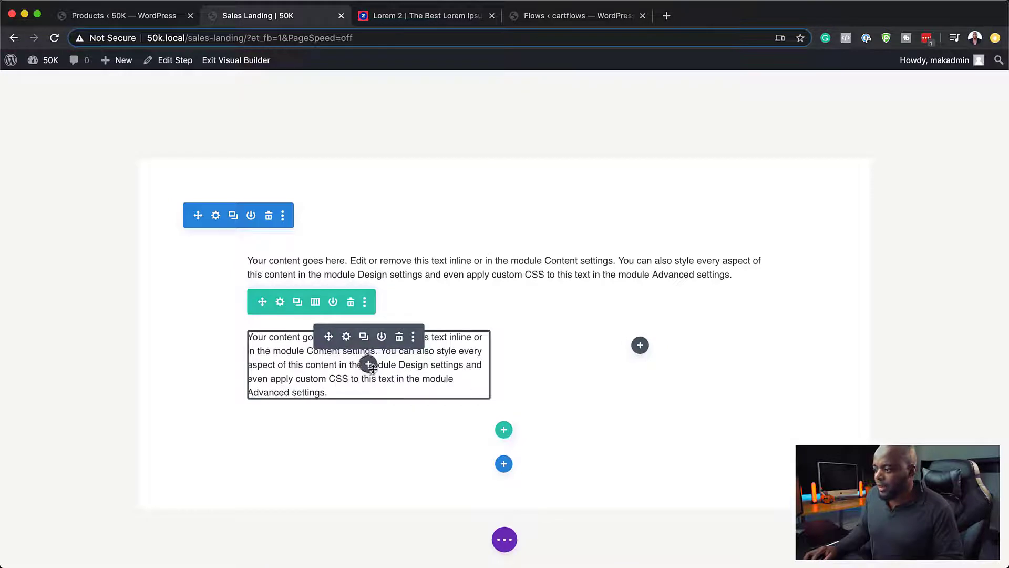
# Step: Add a Blurb module with its default content beneath the text in the first column
pyautogui.click(368, 364)
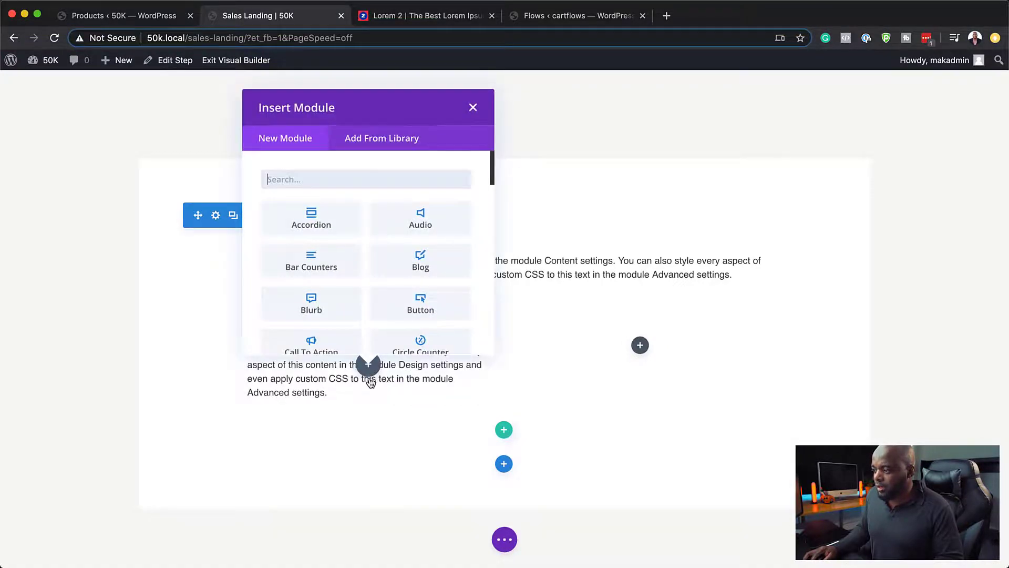
pyautogui.click(351, 178)
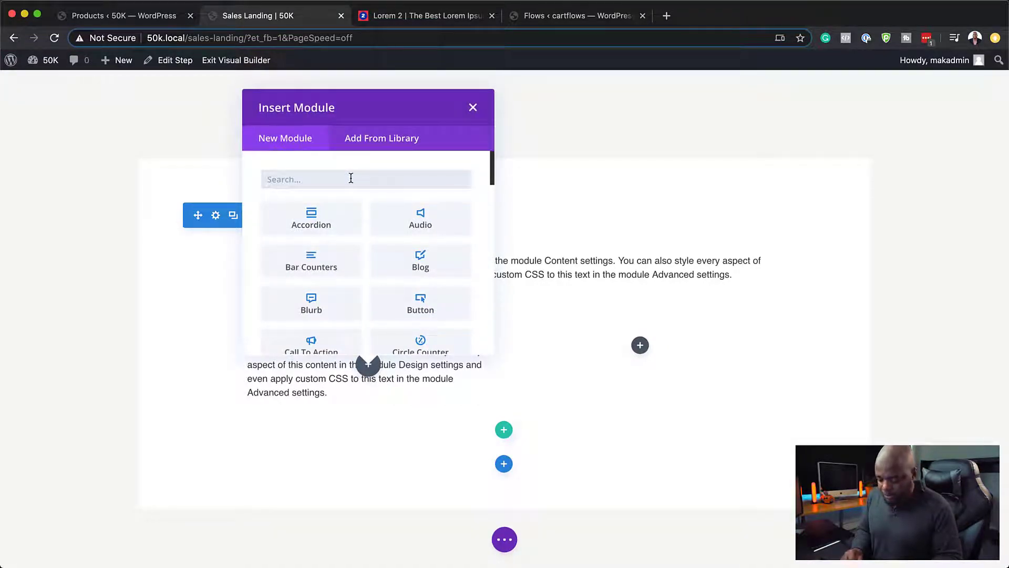
pyautogui.write('bl')
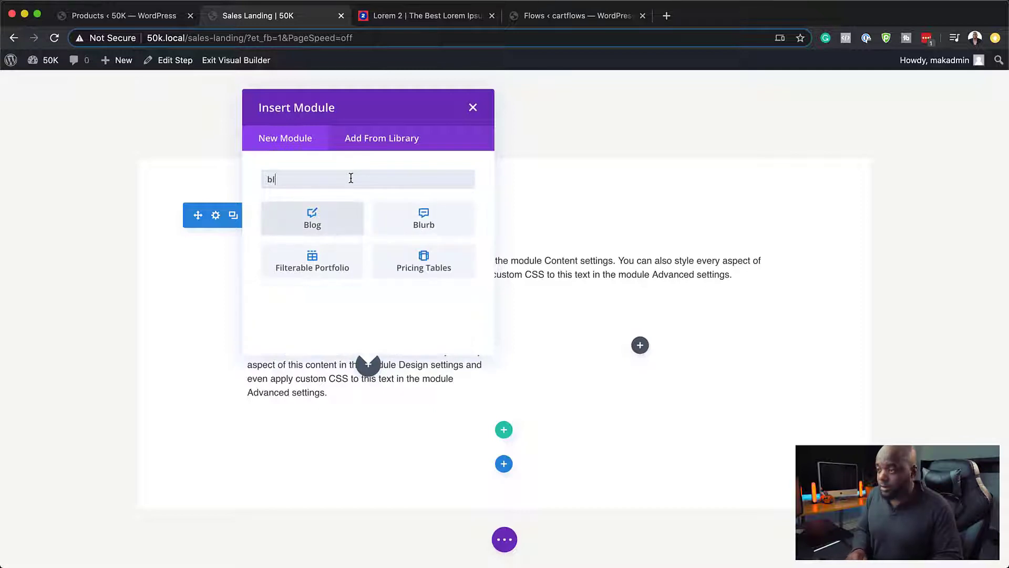
pyautogui.click(446, 216)
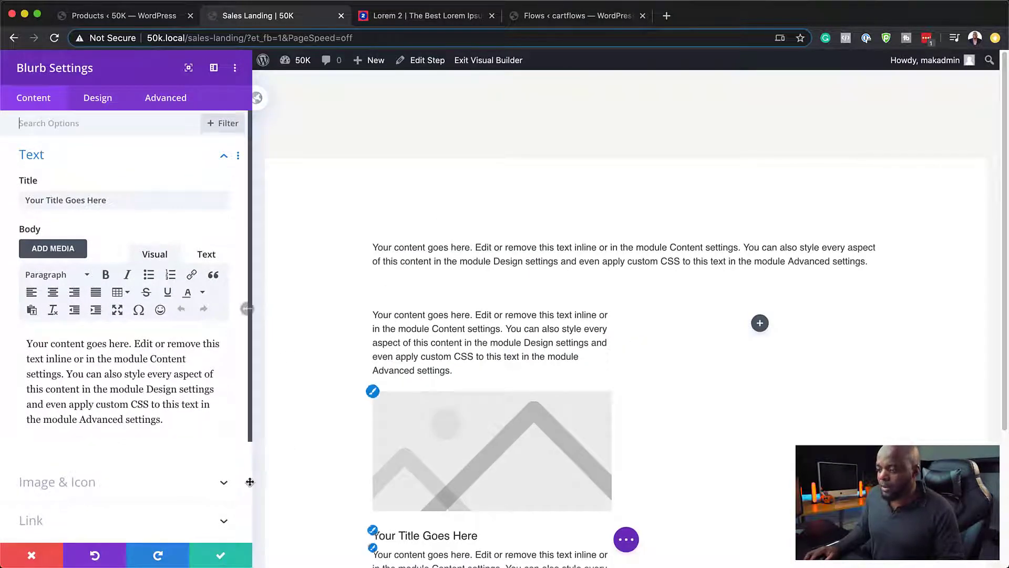
pyautogui.click(221, 555)
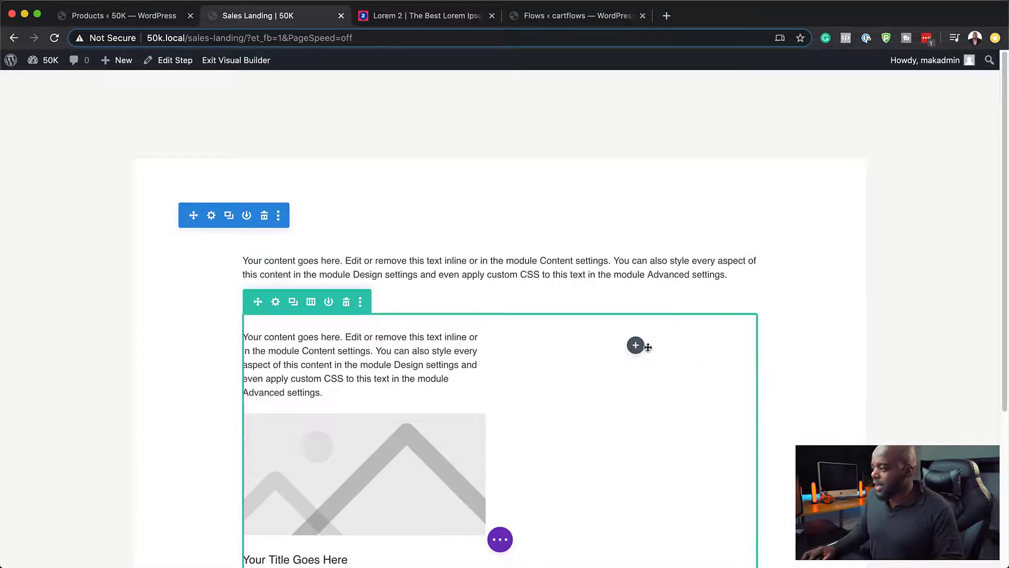
# Step: Insert a Video module into the empty second column of the two-column row
pyautogui.click(636, 345)
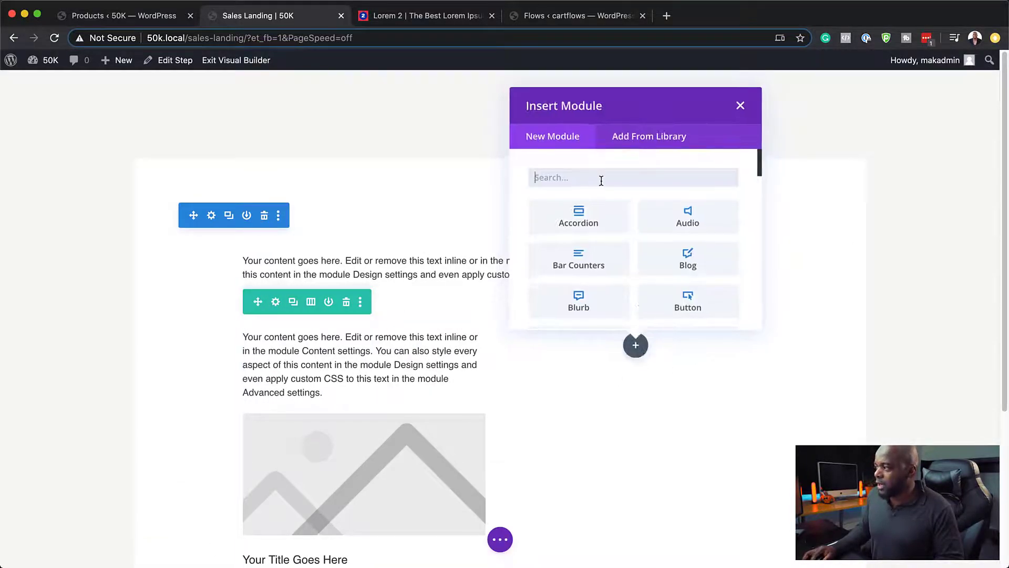
pyautogui.write('vide')
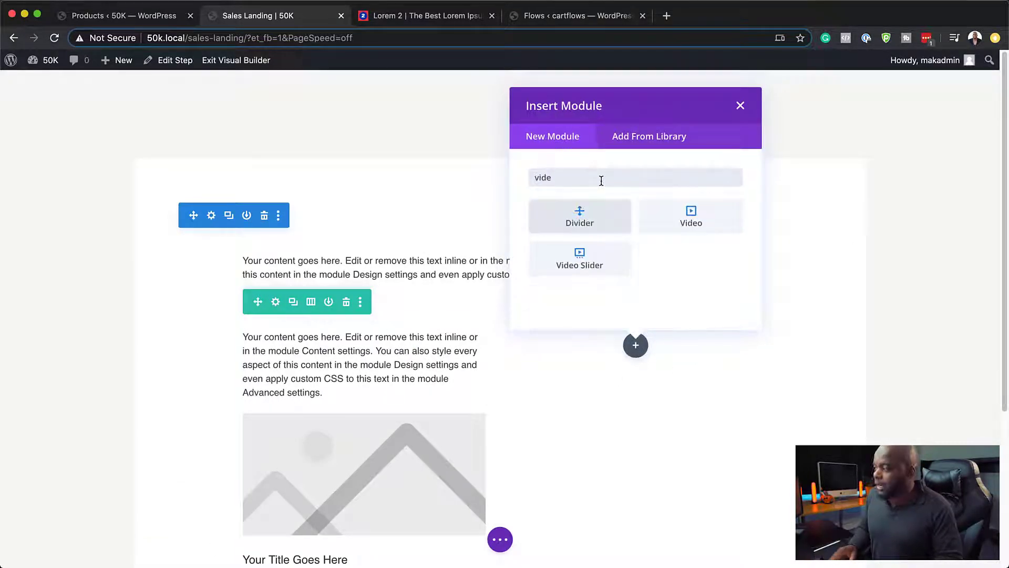
pyautogui.click(699, 221)
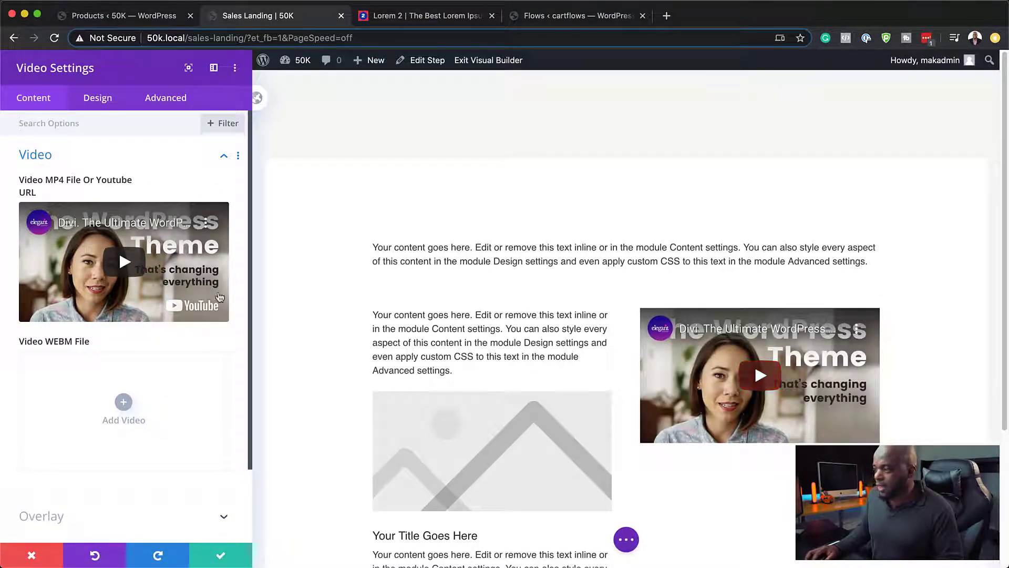
# Step: Set the video's overlay image to men-2425121_1920-1.jpg, the photo of two people with coffee and a dog, from the media library
pyautogui.scroll(-3, 158, 378)
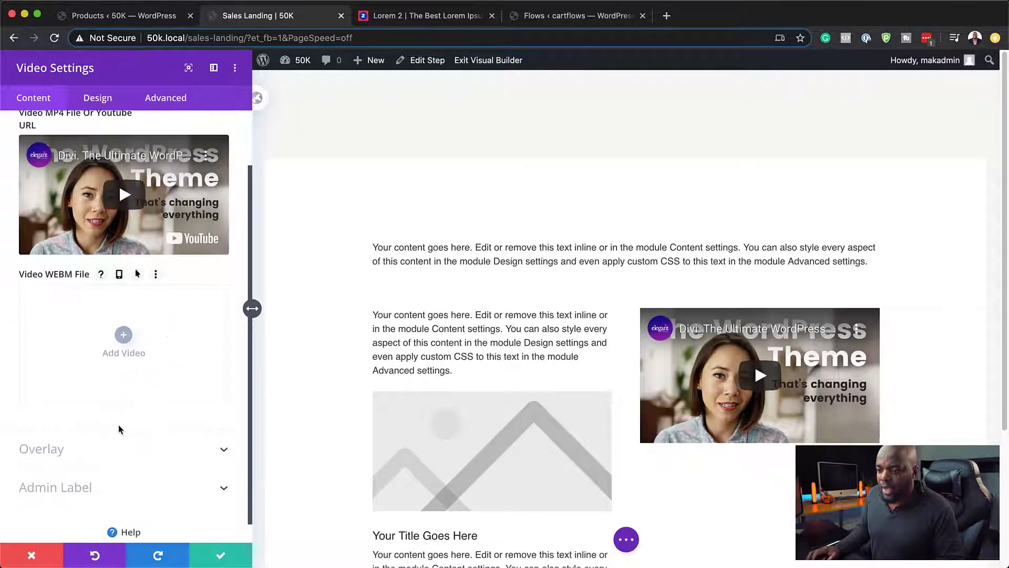
pyautogui.click(70, 451)
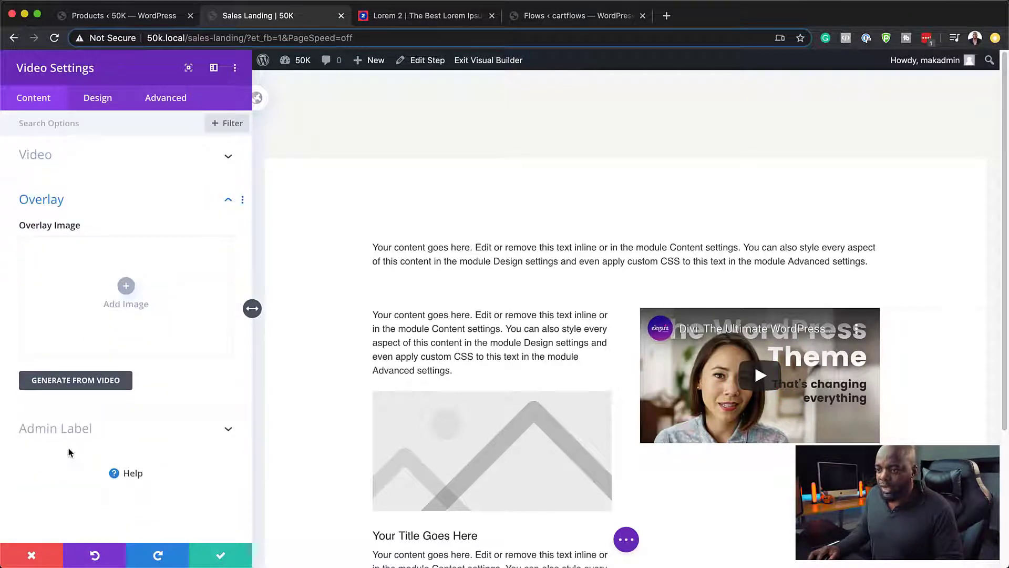
pyautogui.click(126, 287)
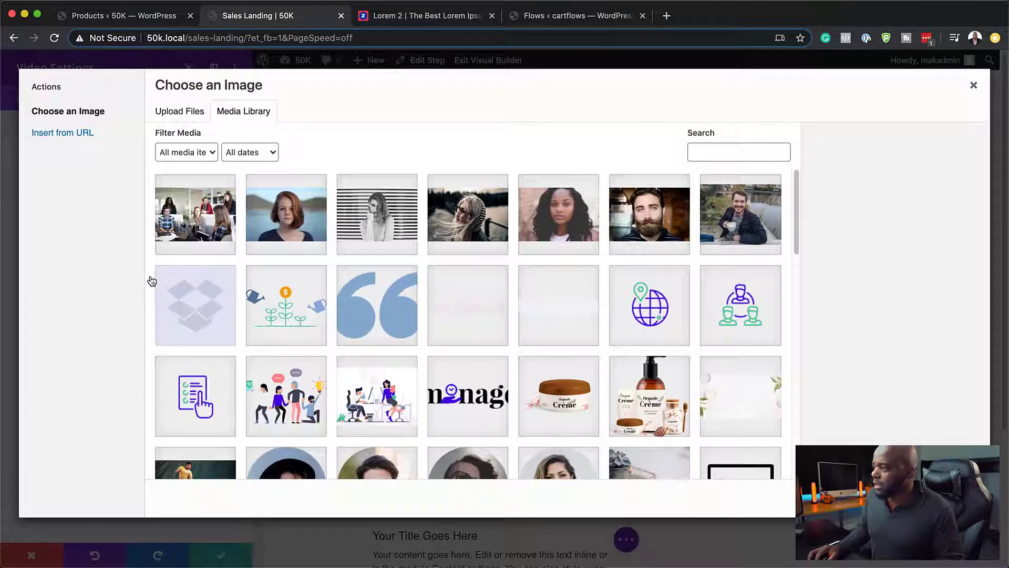
pyautogui.scroll(-2, 438, 380)
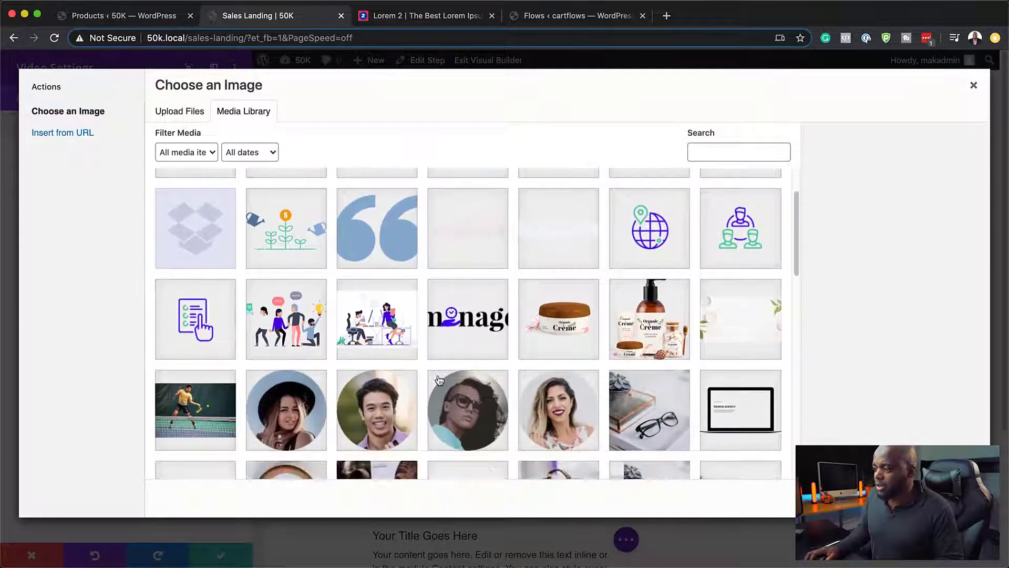
pyautogui.scroll(-3, 439, 379)
pyautogui.scroll(-10, 439, 379)
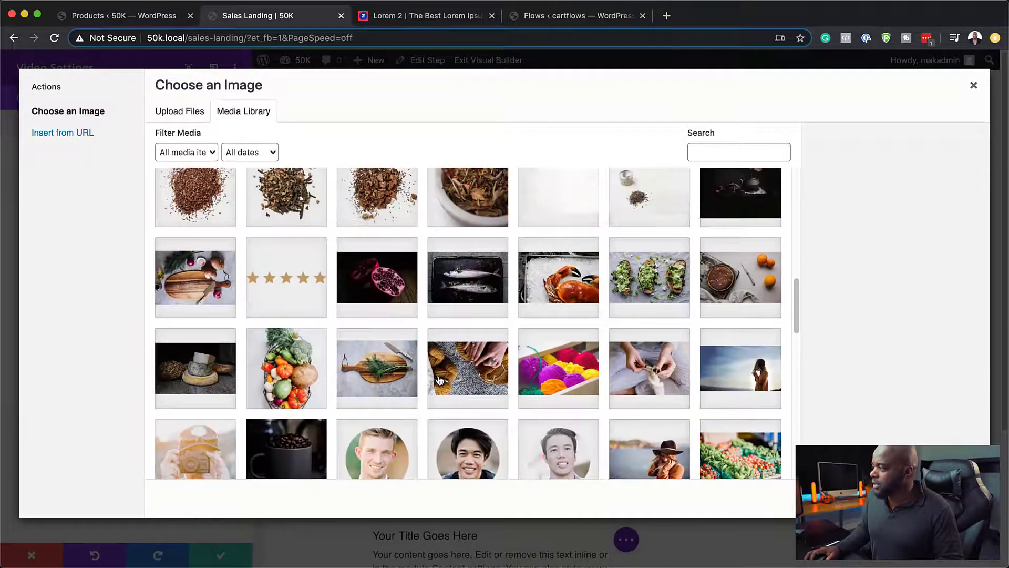
pyautogui.scroll(-3, 440, 379)
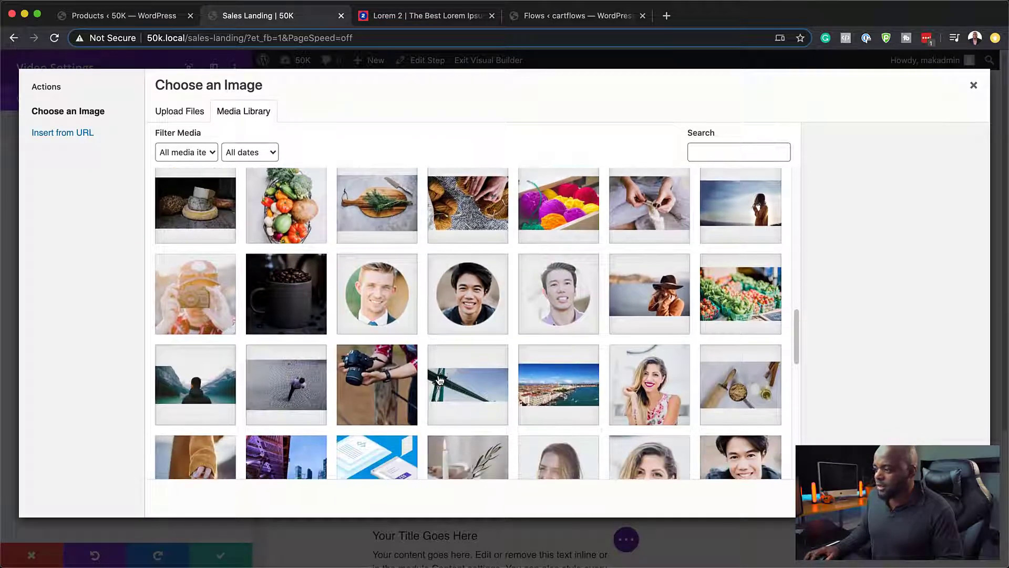
pyautogui.scroll(-2, 439, 380)
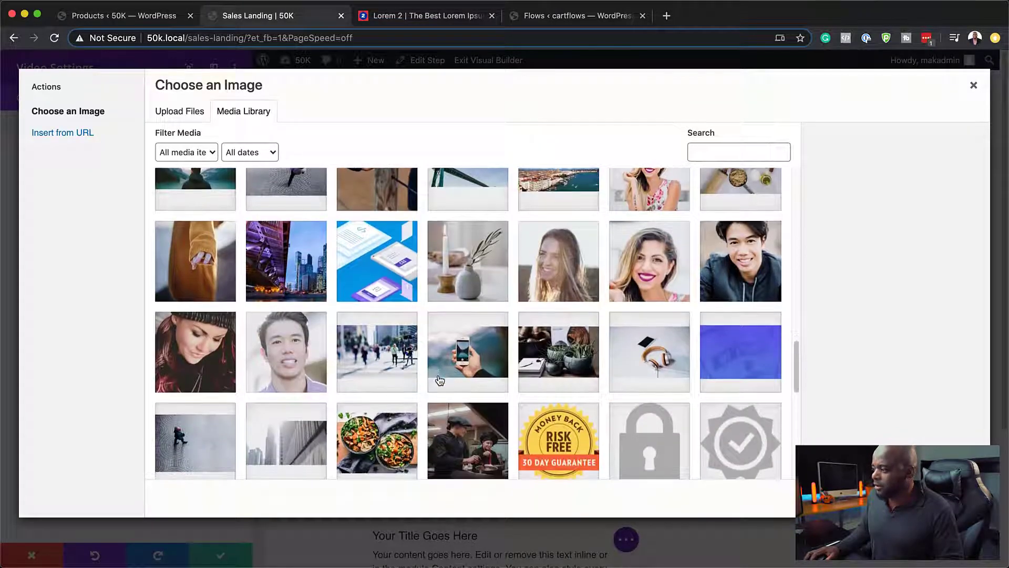
pyautogui.scroll(-6, 439, 379)
pyautogui.scroll(-3, 440, 379)
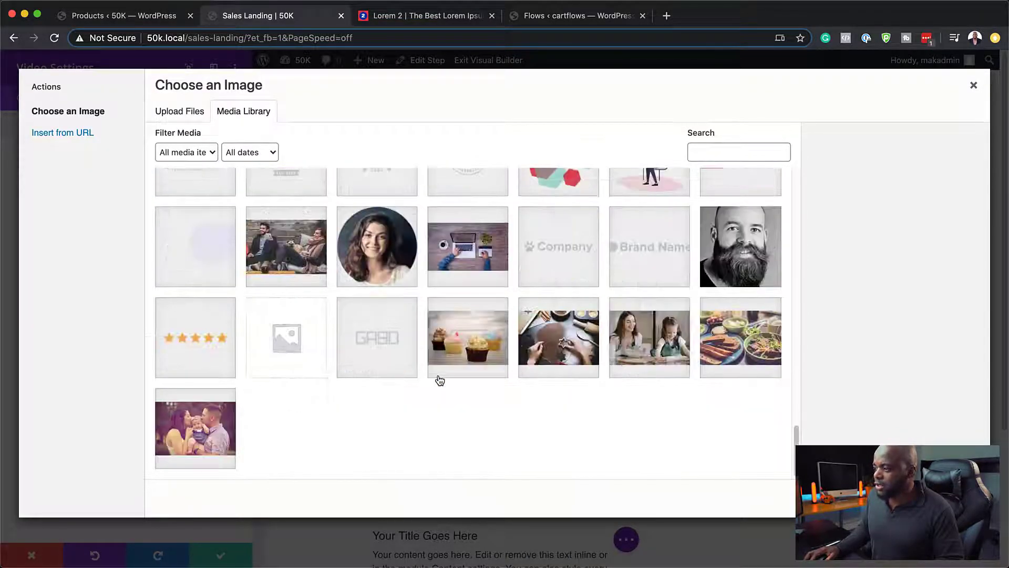
pyautogui.click(304, 251)
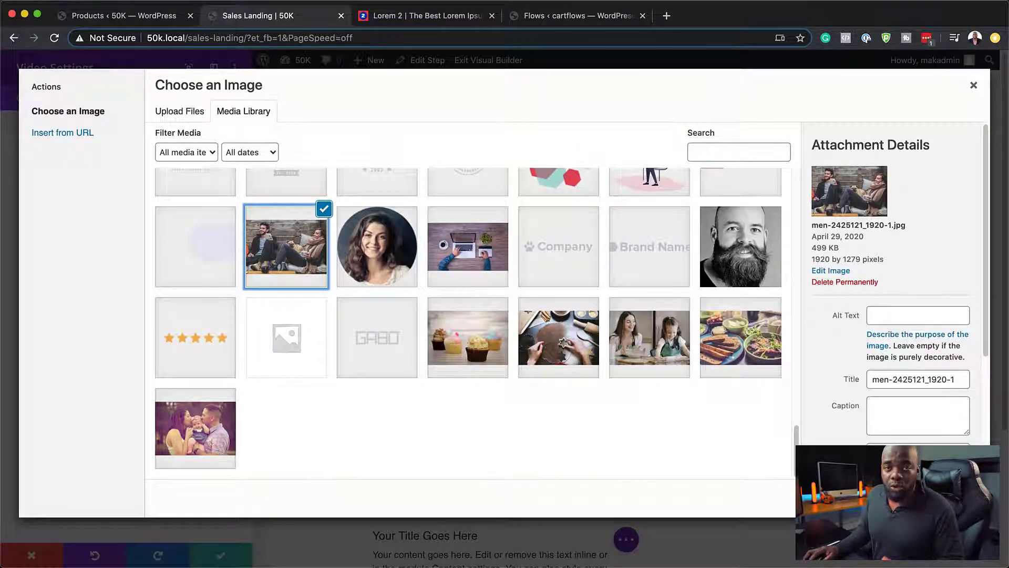
pyautogui.click(945, 498)
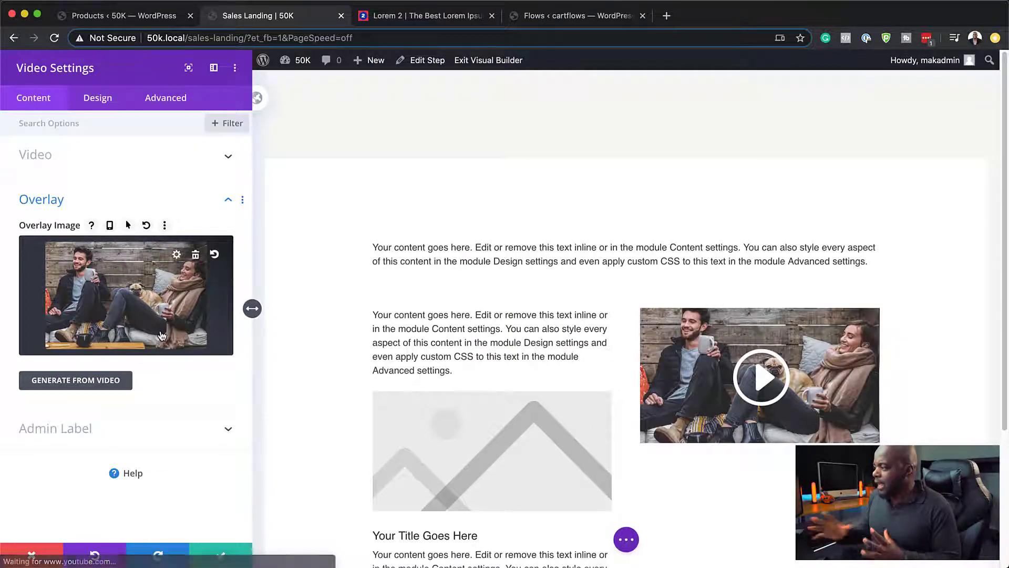
# Step: Give the video's play icon a custom size of 44px and a yellow colour, and save the module
pyautogui.click(107, 100)
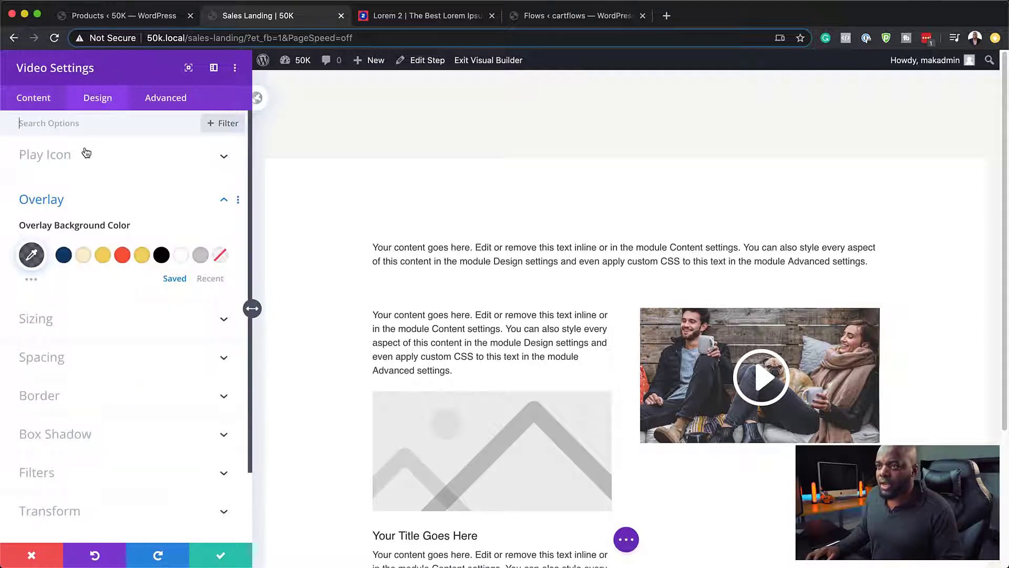
pyautogui.click(62, 157)
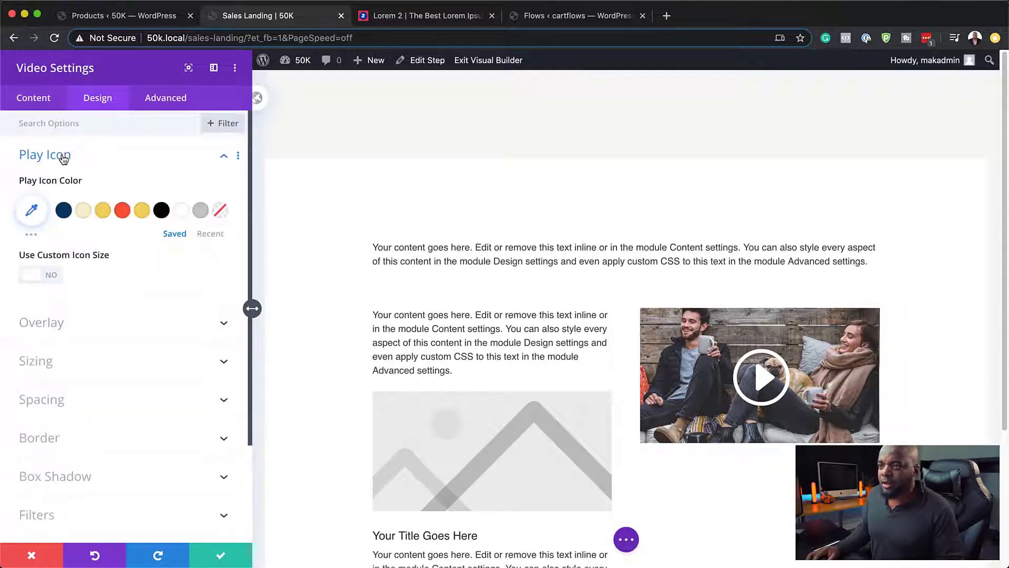
pyautogui.click(57, 277)
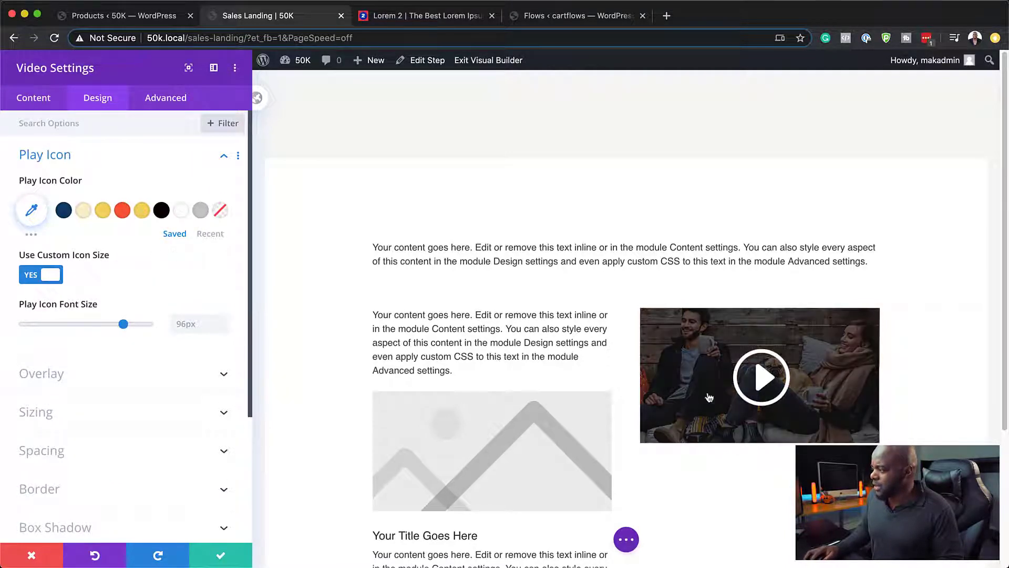
pyautogui.moveTo(123, 325); pyautogui.dragTo(70, 336)
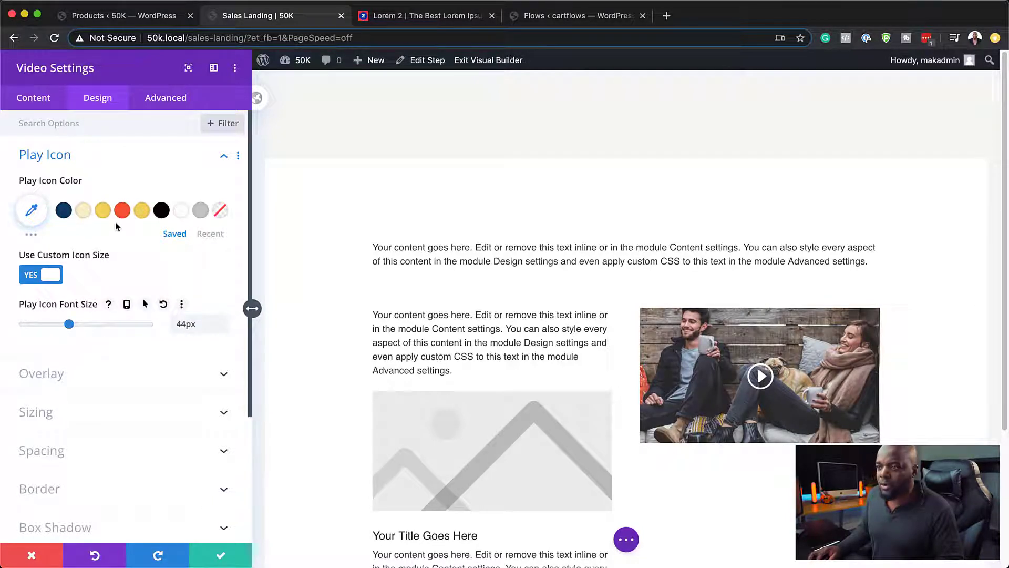
pyautogui.click(102, 211)
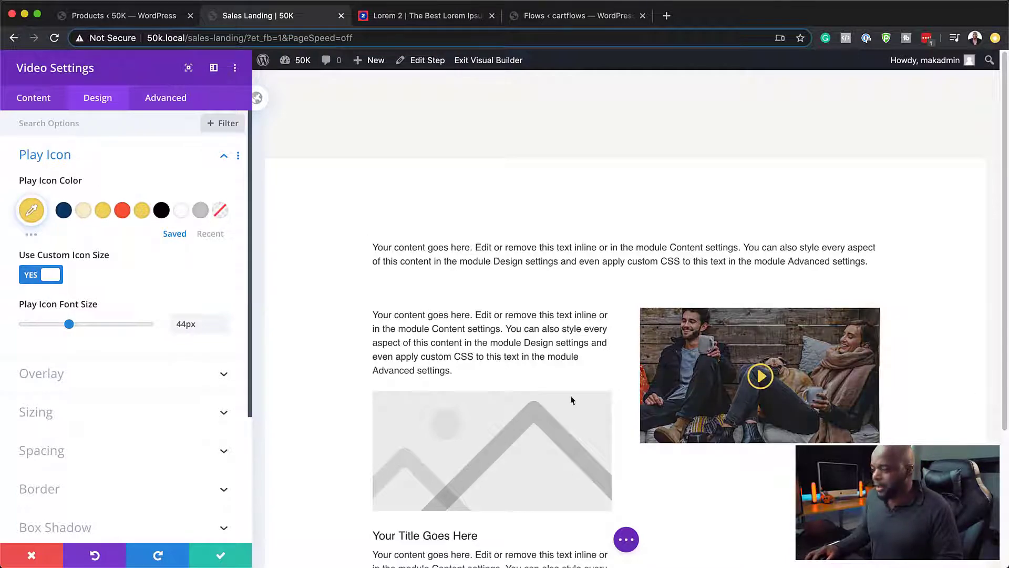
pyautogui.click(232, 561)
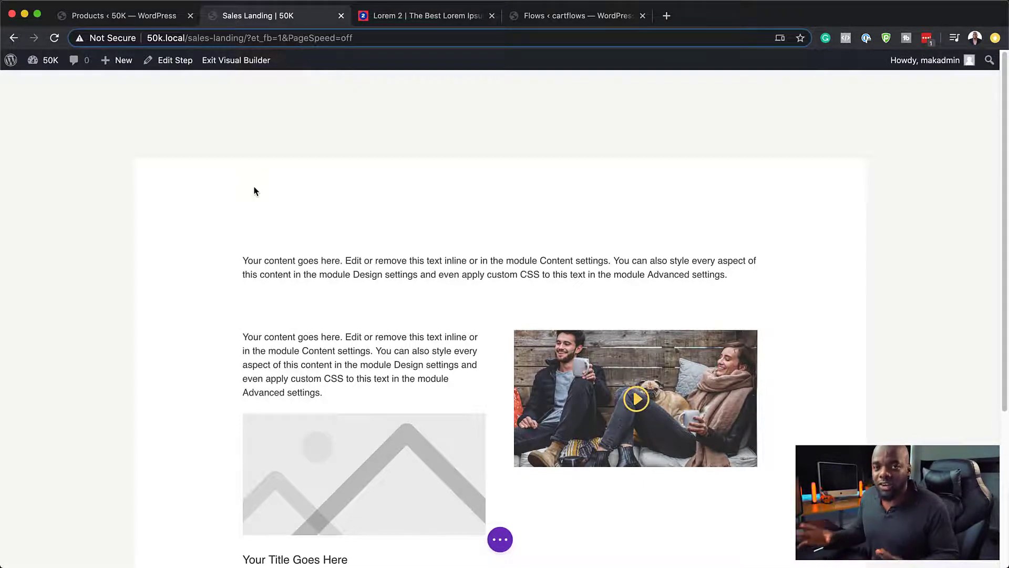
# Step: Insert a Button module directly below the video in the second column
pyautogui.scroll(-3, 472, 339)
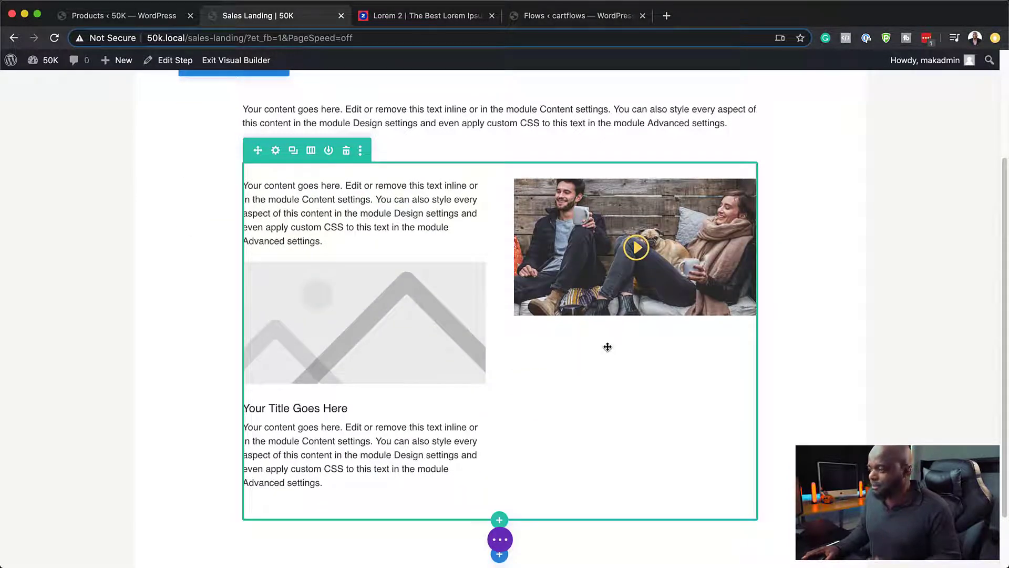
pyautogui.click(636, 295)
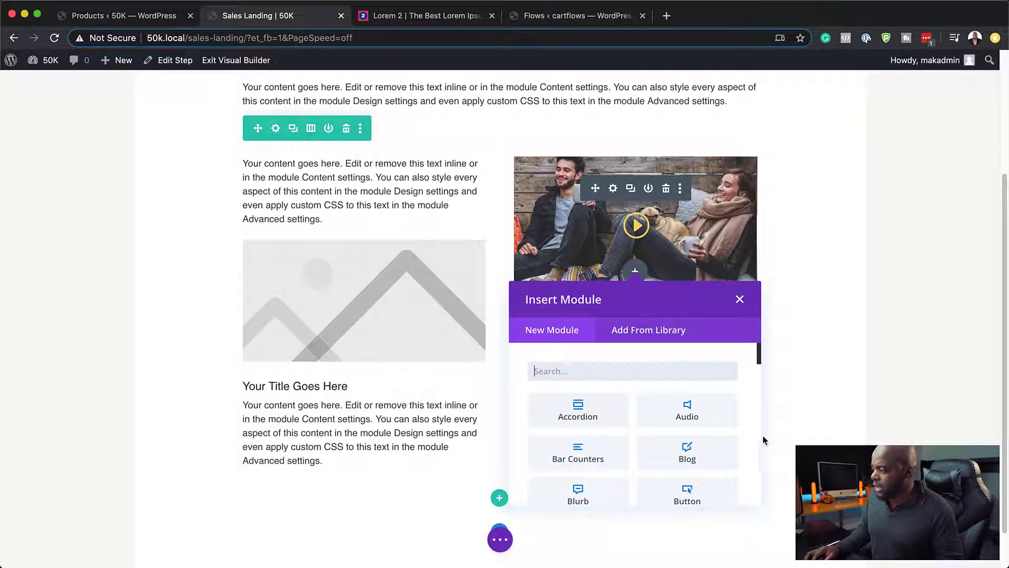
pyautogui.scroll(-3, 683, 452)
pyautogui.scroll(3, 683, 452)
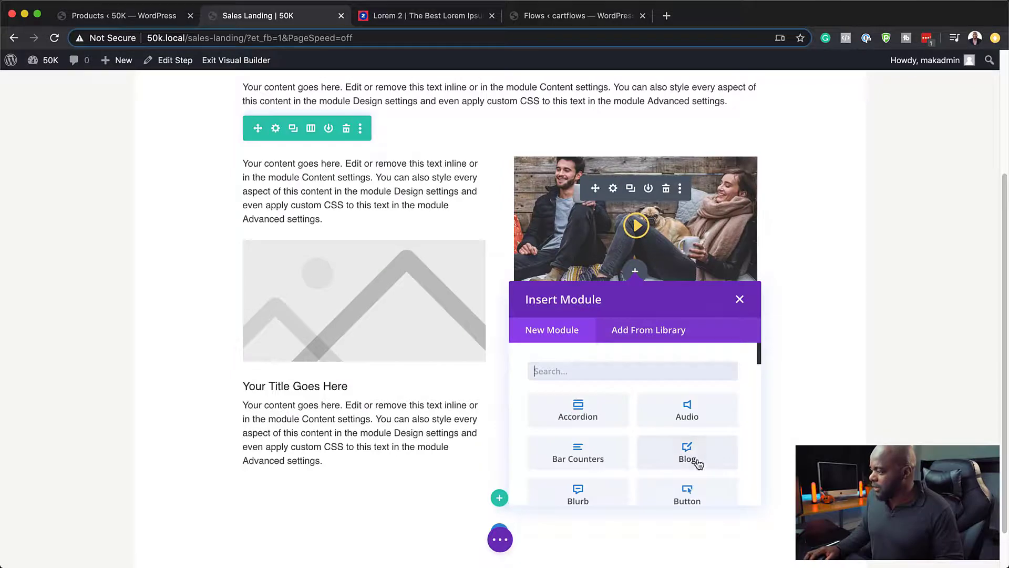
pyautogui.click(692, 491)
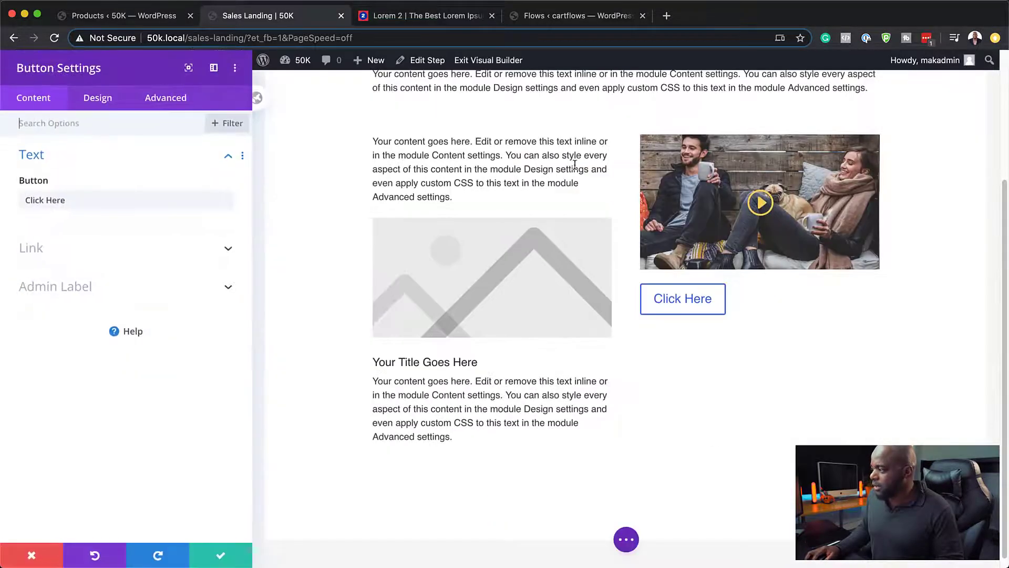
pyautogui.tripleClick(70, 200)
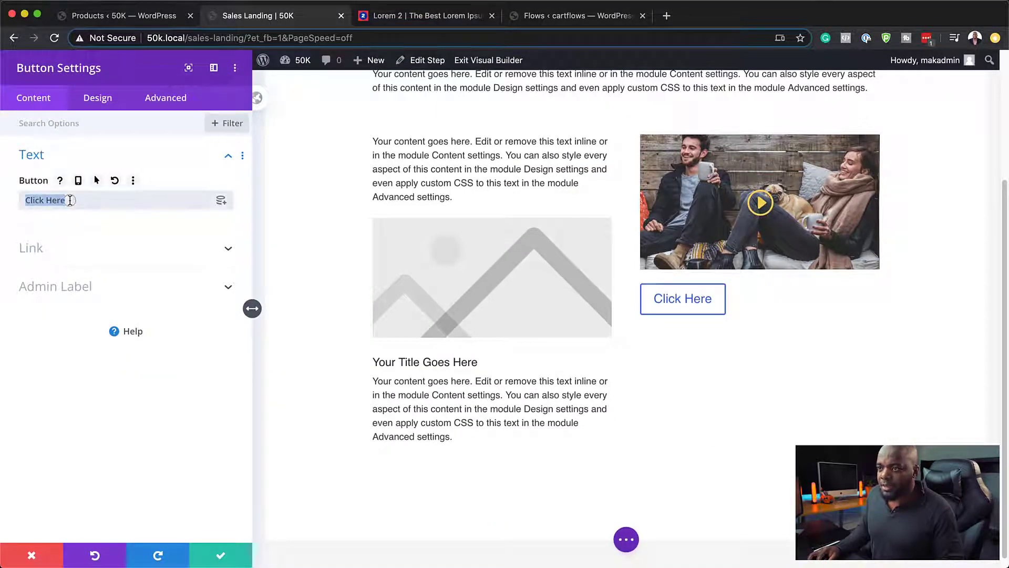
pyautogui.write('BU')
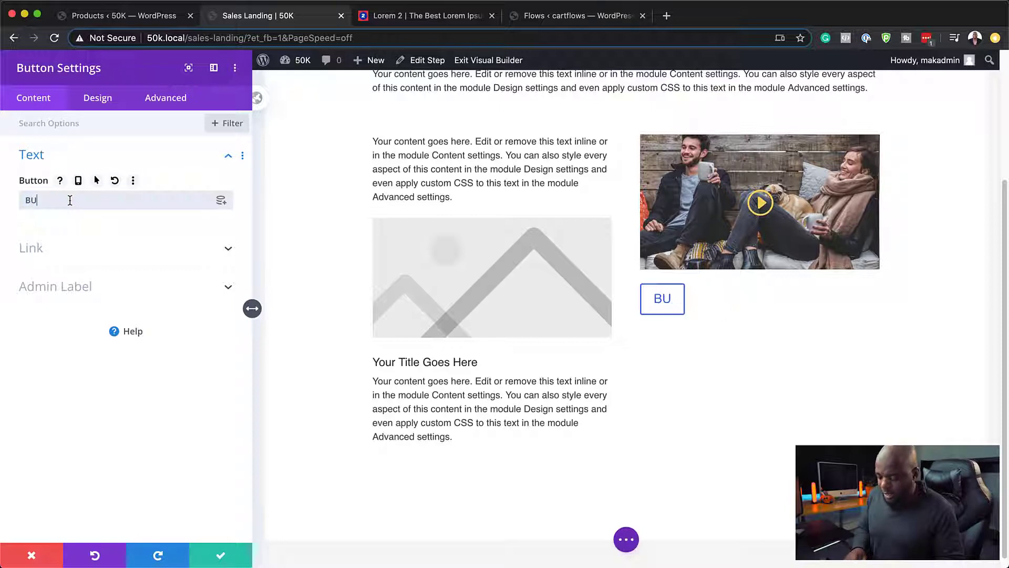
pyautogui.write('Y NOW!')
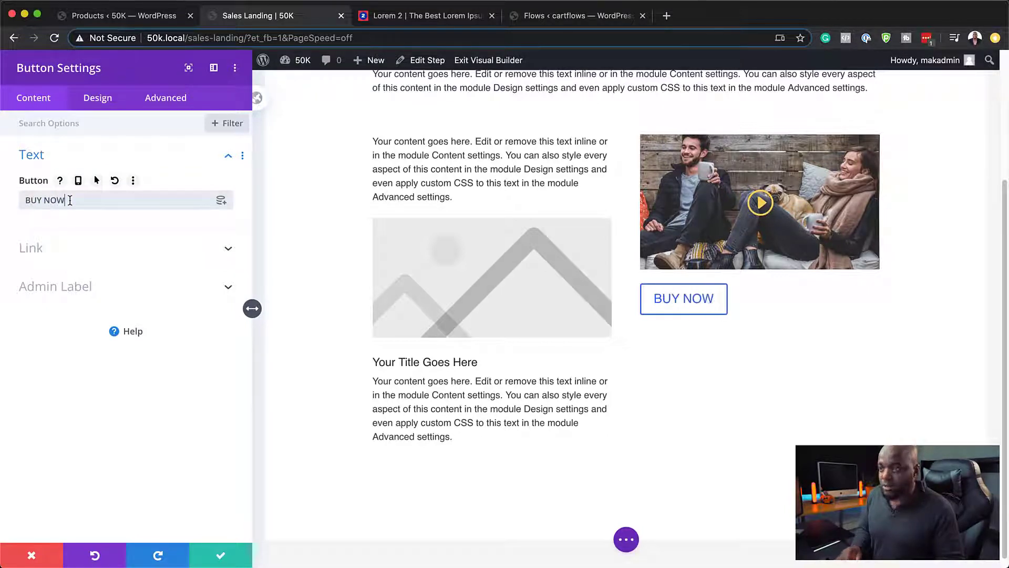
pyautogui.click(33, 247)
pyautogui.click(48, 244)
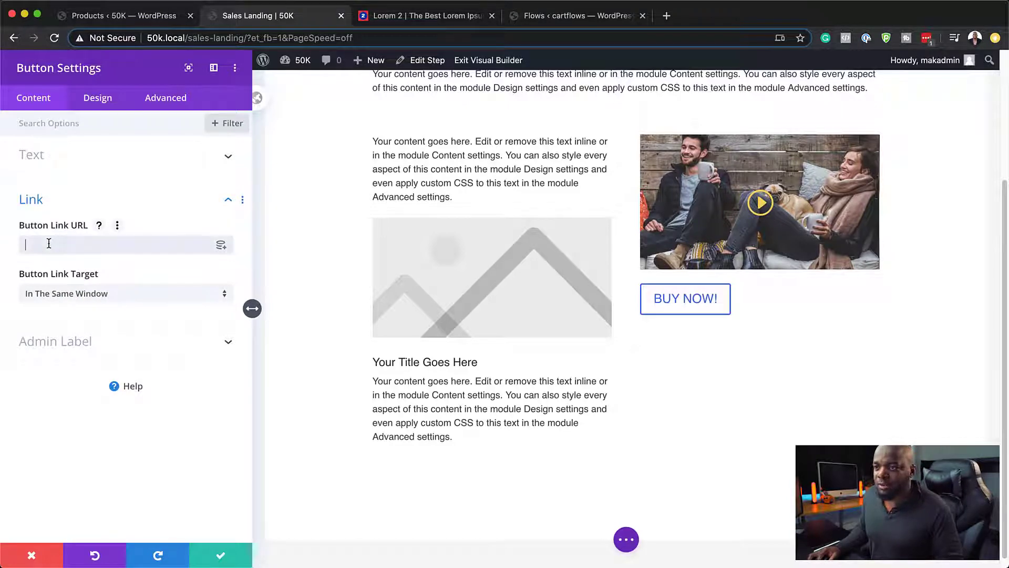
pyautogui.write('http://50k.local?class=wcf-next-step')
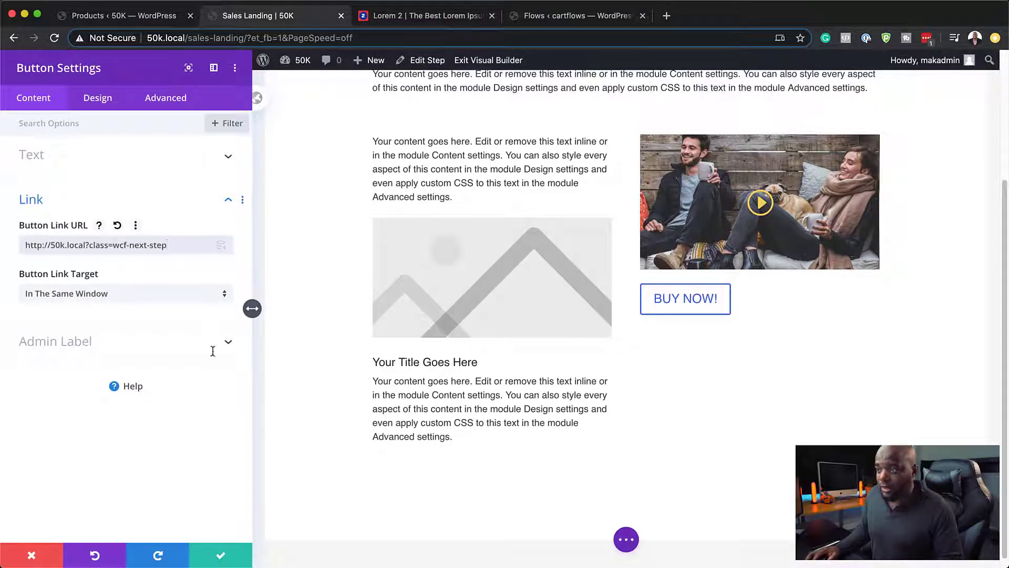
pyautogui.click(222, 556)
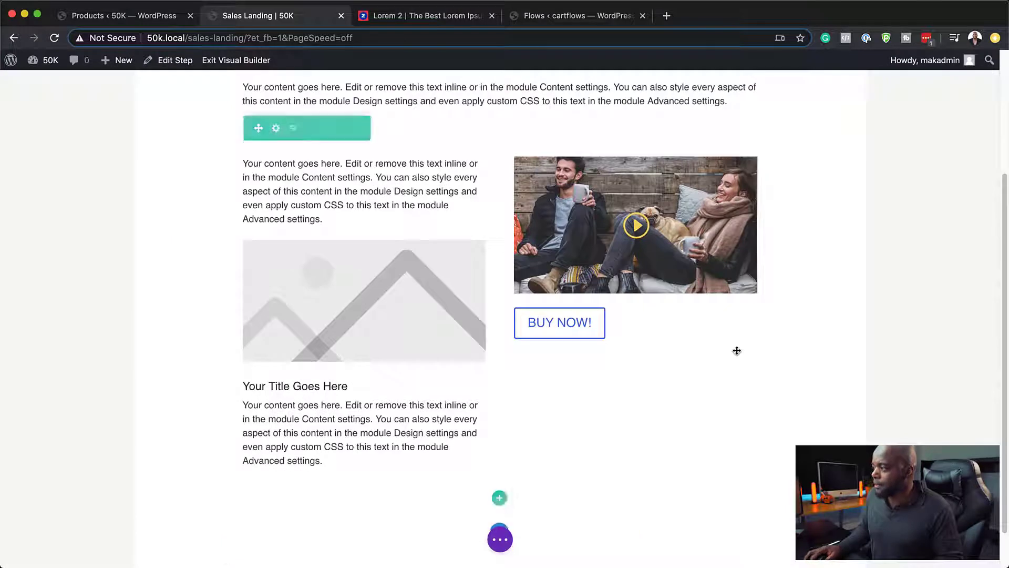
# Step: Add a regular section below with a single-column row holding a Text module, keeping its placeholder content
pyautogui.moveTo(547, 326)
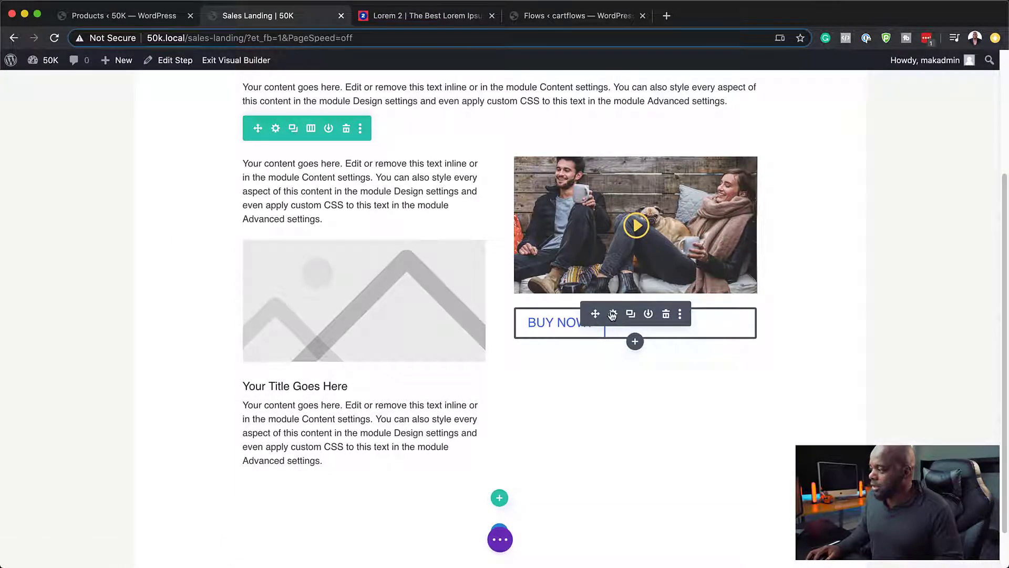
pyautogui.scroll(-2, 590, 460)
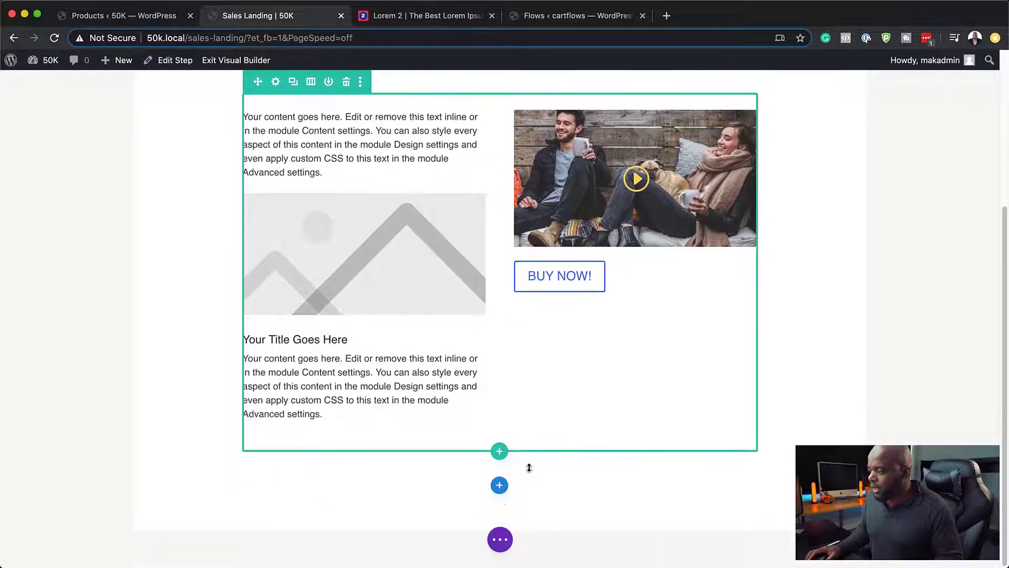
pyautogui.click(500, 485)
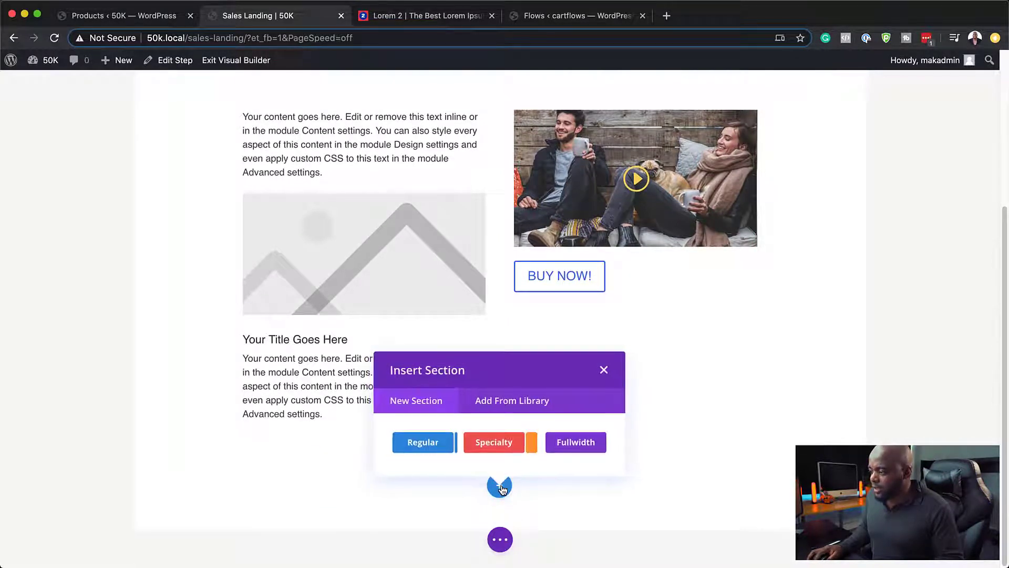
pyautogui.click(422, 443)
pyautogui.click(439, 292)
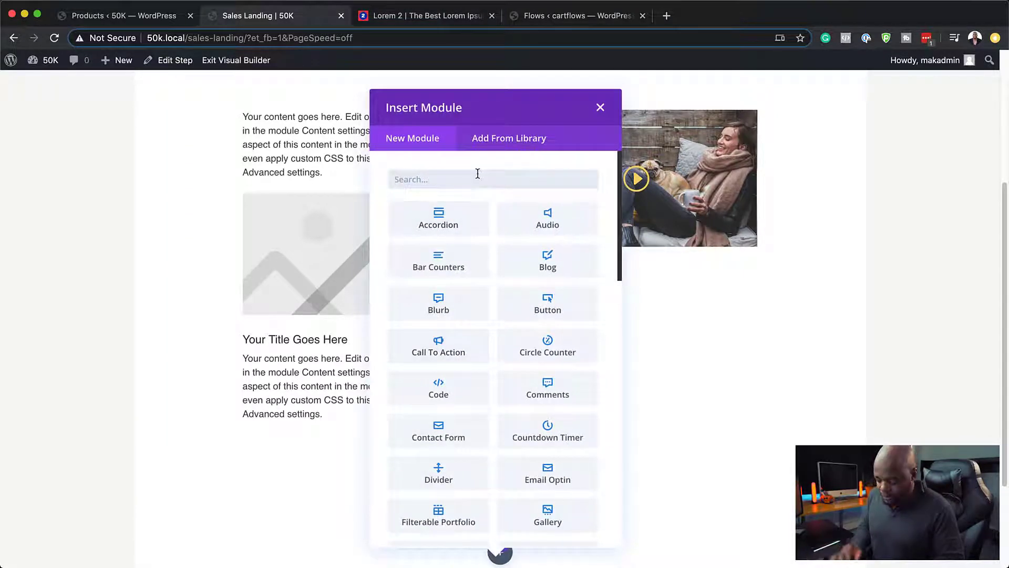
pyautogui.write('text')
pyautogui.click(462, 218)
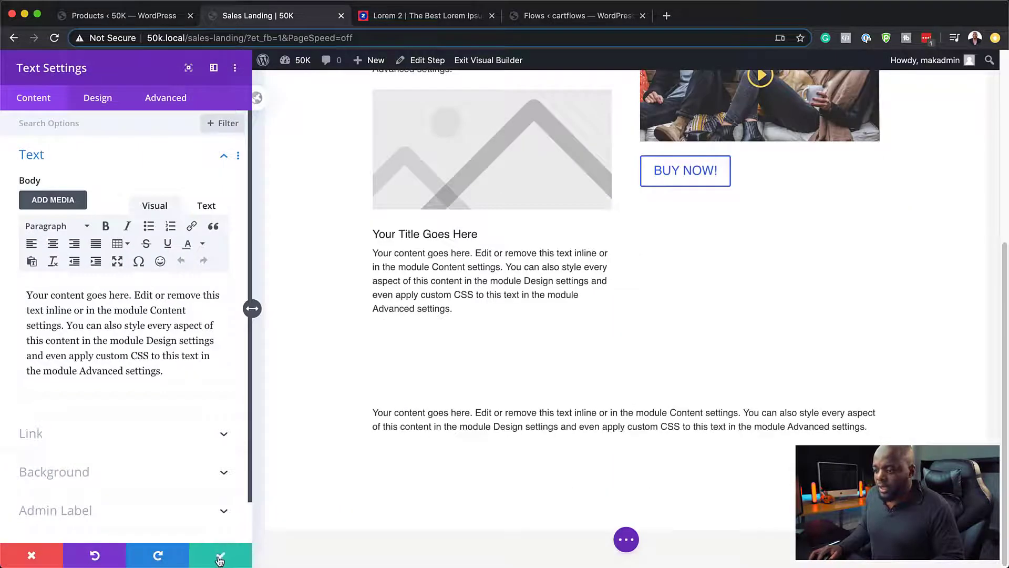
pyautogui.click(220, 558)
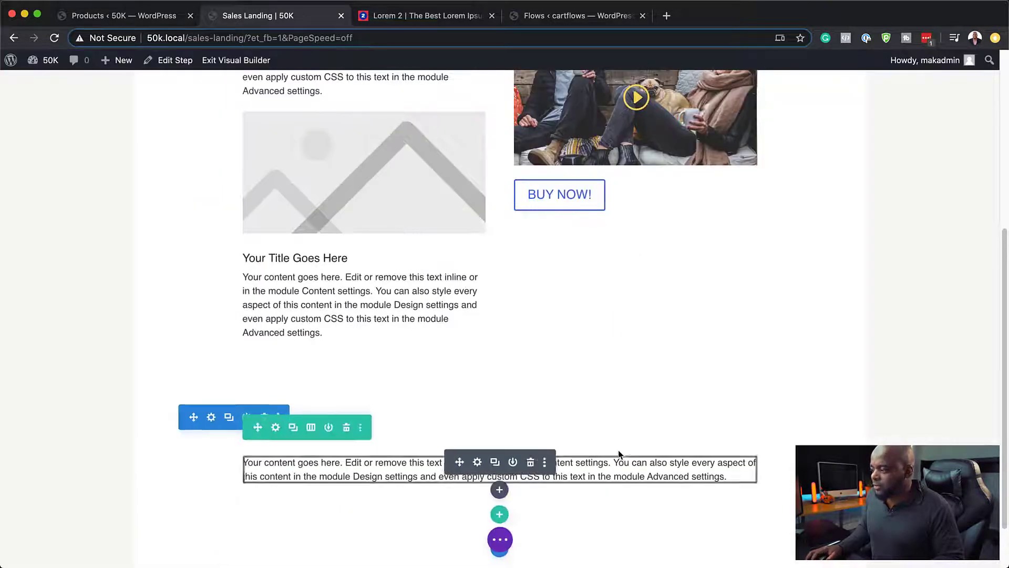
# Step: Add a three-column row below the text row and insert a Blurb module with placeholder content in its first column
pyautogui.scroll(-2, 619, 453)
pyautogui.click(500, 451)
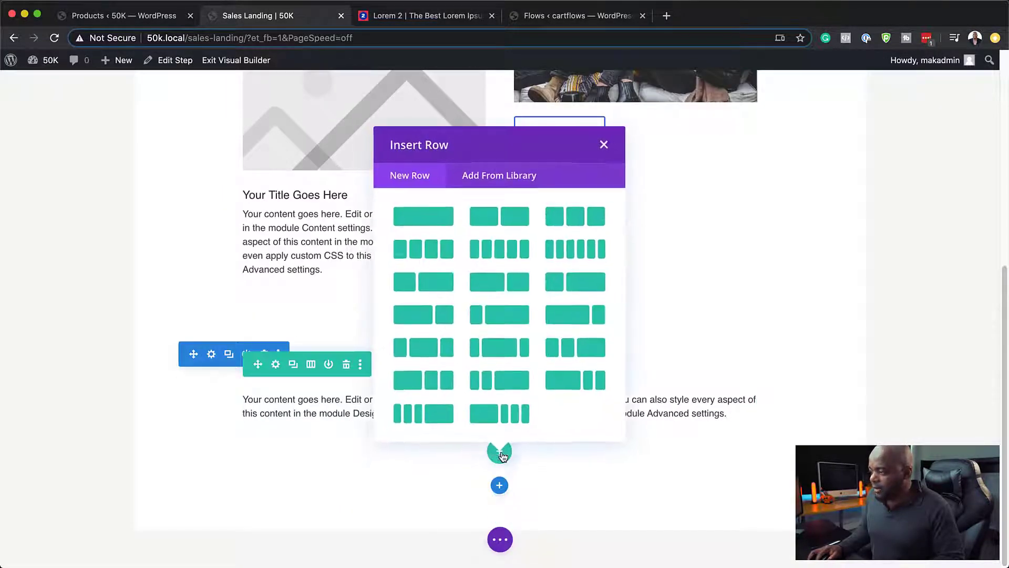
pyautogui.click(581, 220)
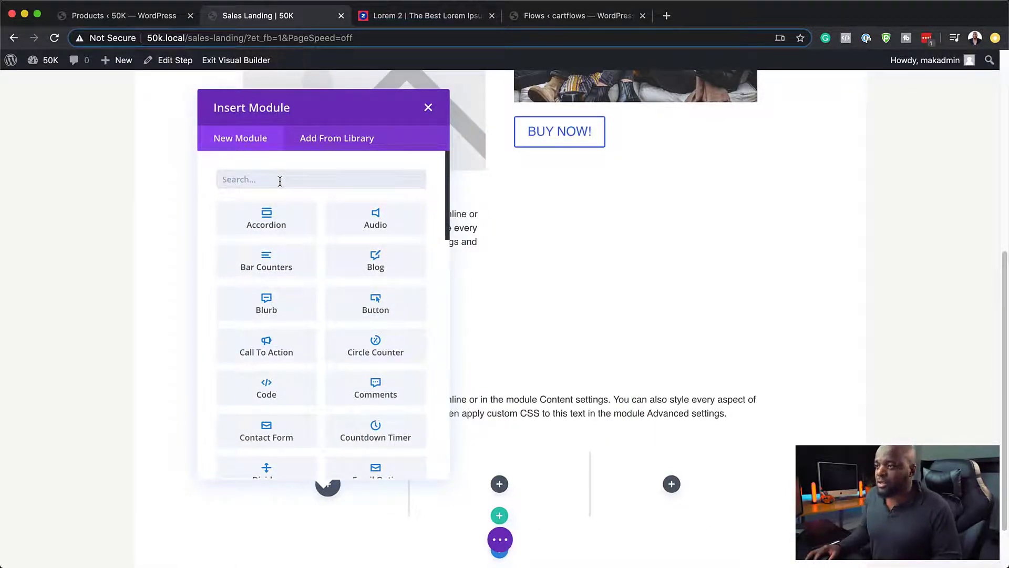
pyautogui.click(272, 307)
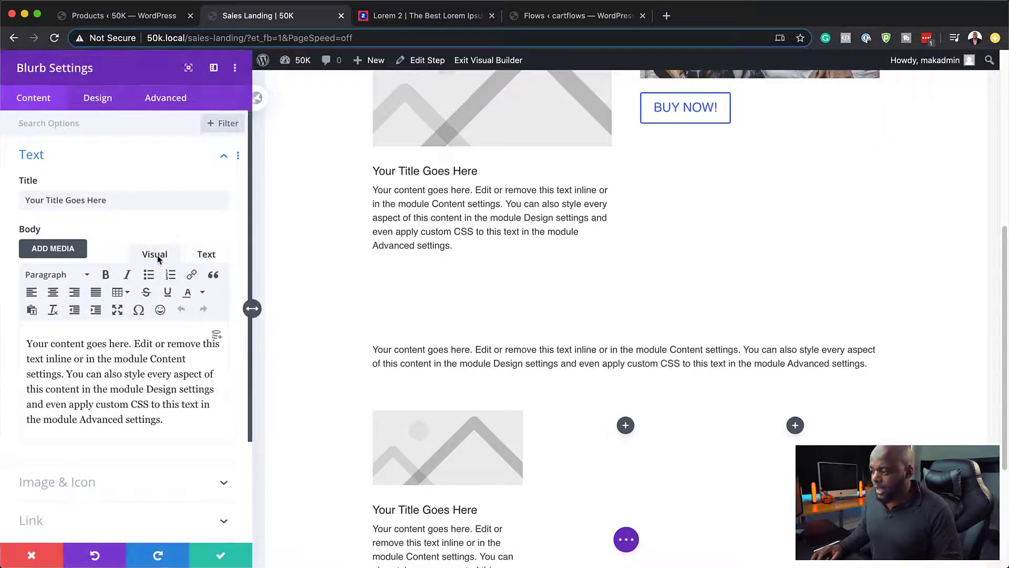
pyautogui.click(220, 555)
pyautogui.scroll(-4, 470, 432)
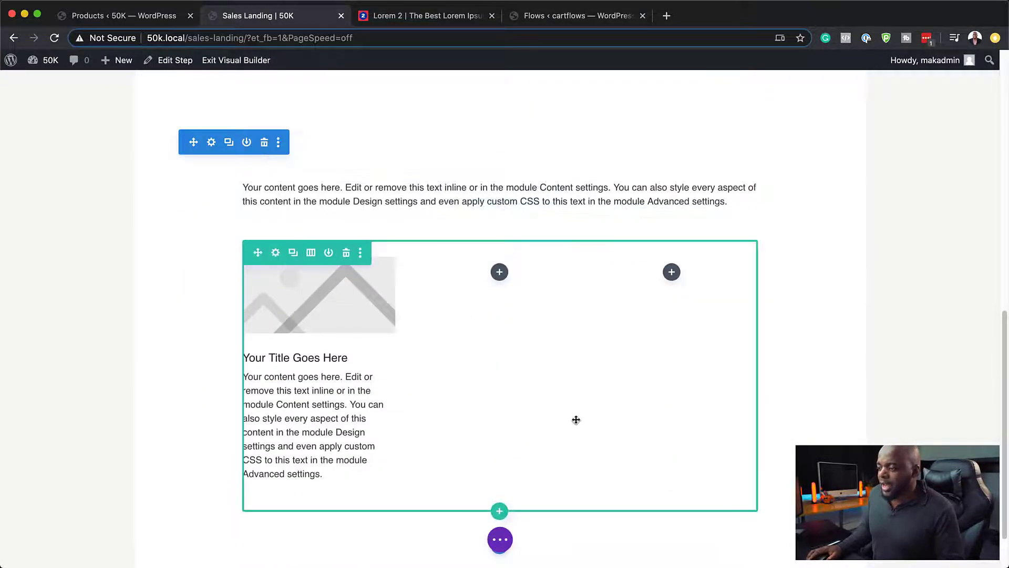
# Step: Add a regular section below with a single-column row holding a Testimonial module
pyautogui.scroll(-2, 576, 420)
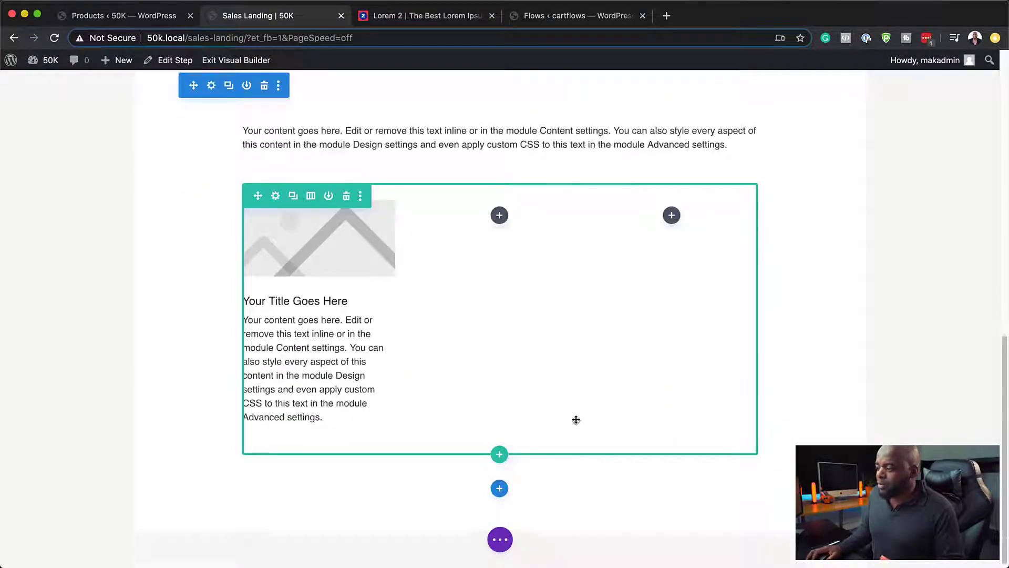
pyautogui.click(500, 485)
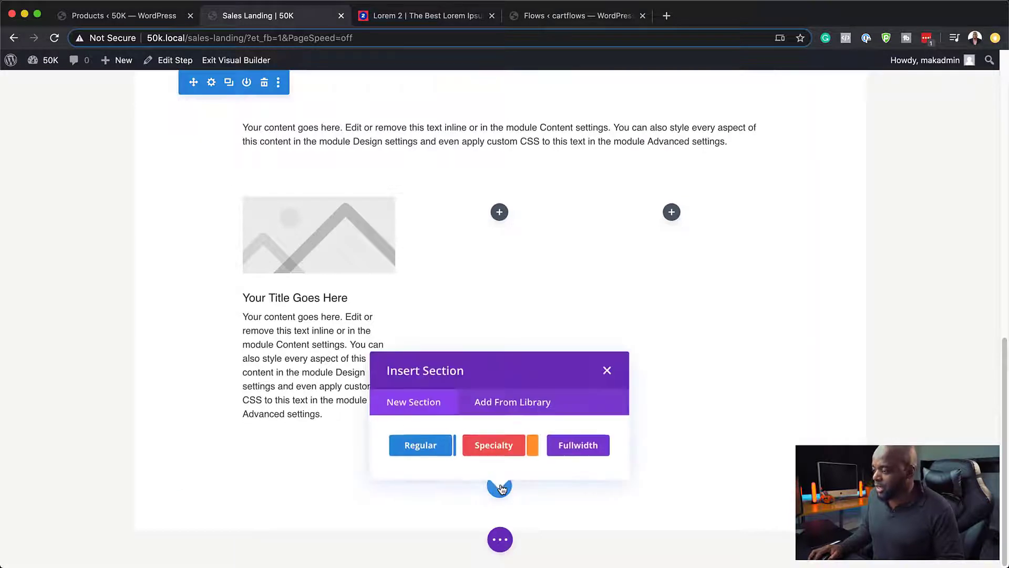
pyautogui.click(419, 447)
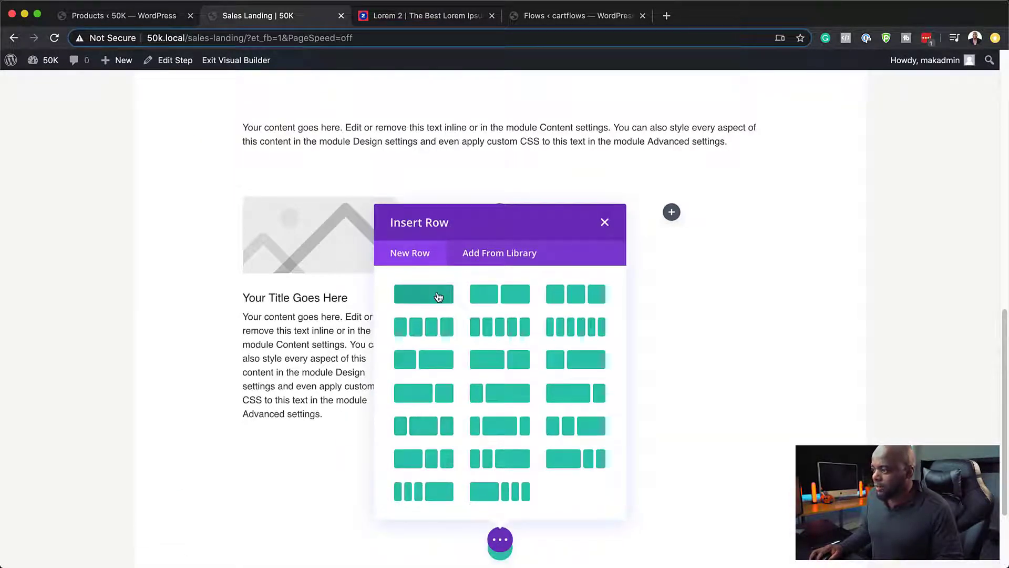
pyautogui.click(437, 297)
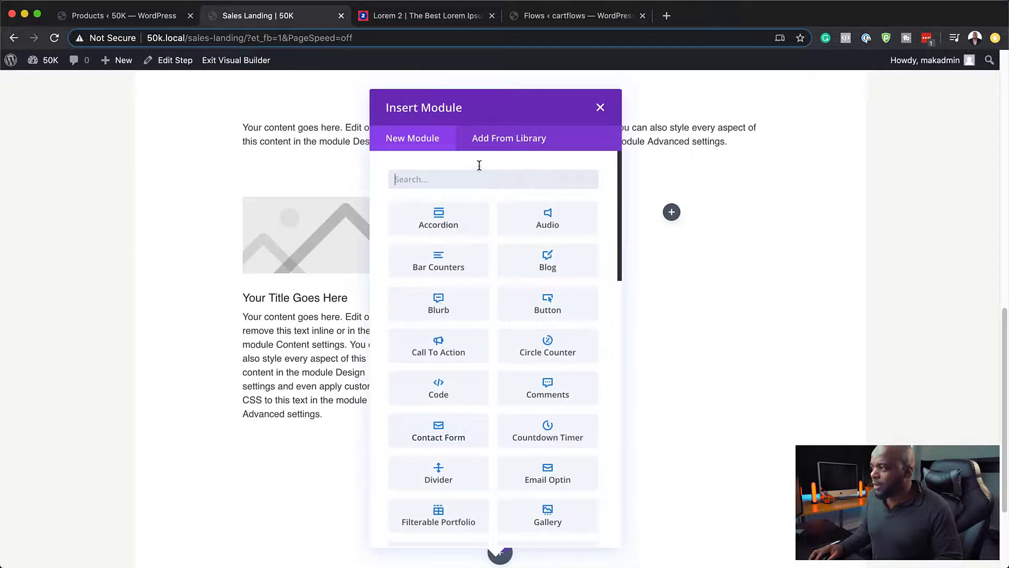
pyautogui.write('tex')
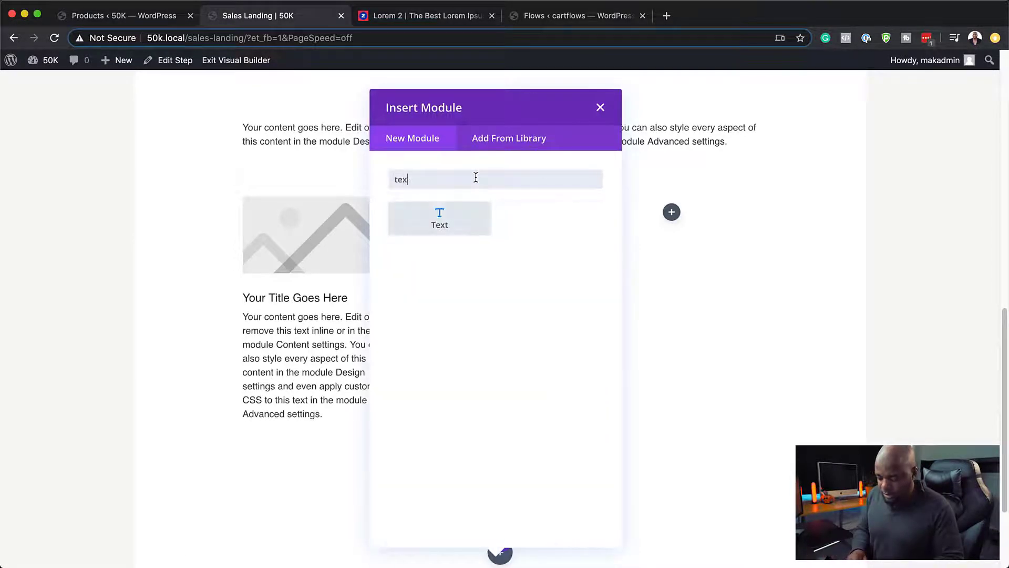
pyautogui.press('BackSpace')
pyautogui.write('sti')
pyautogui.click(439, 217)
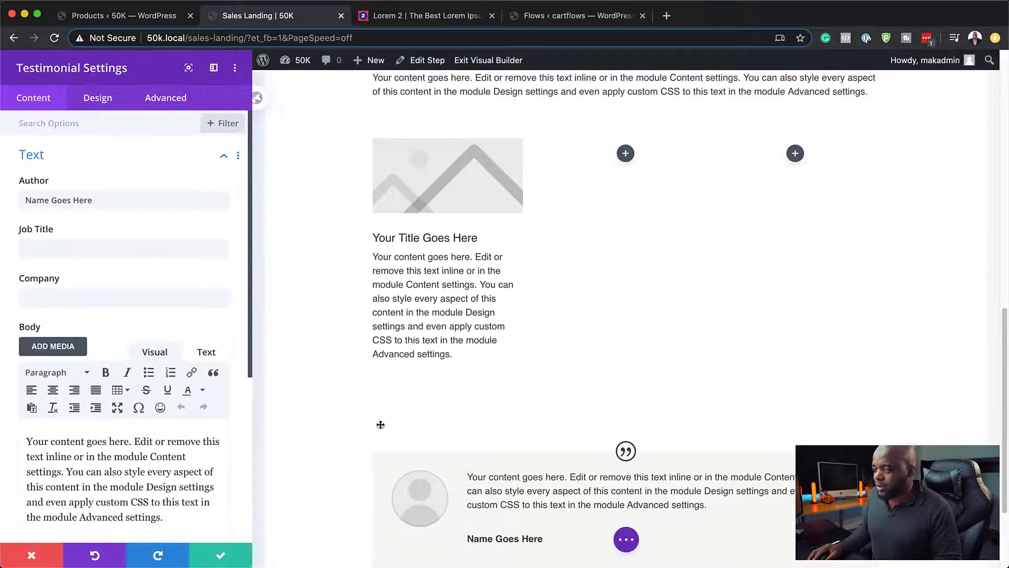
# Step: Turn off the testimonial's quote icon and save the module
pyautogui.scroll(-5, 182, 452)
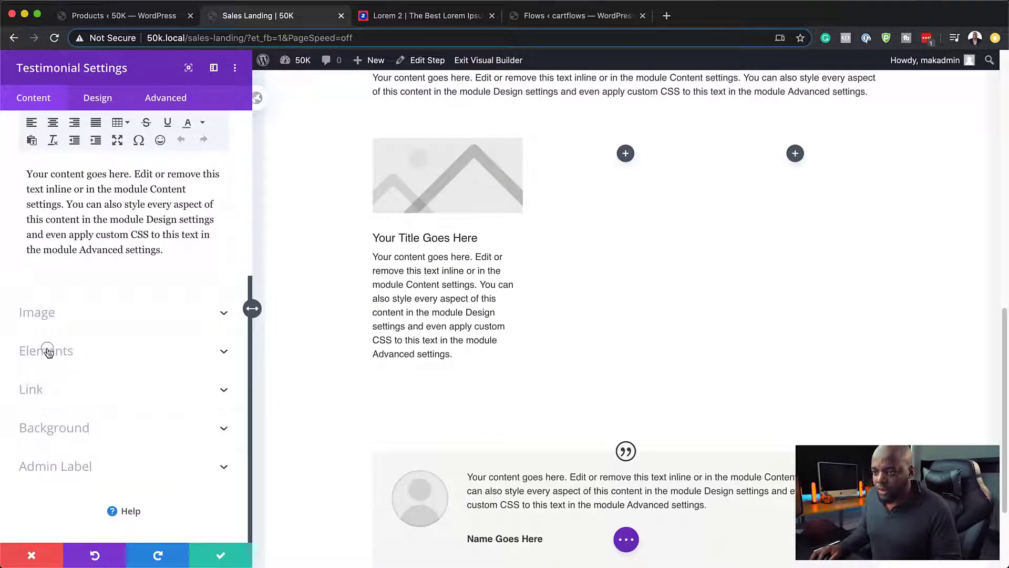
pyautogui.click(47, 350)
pyautogui.click(29, 285)
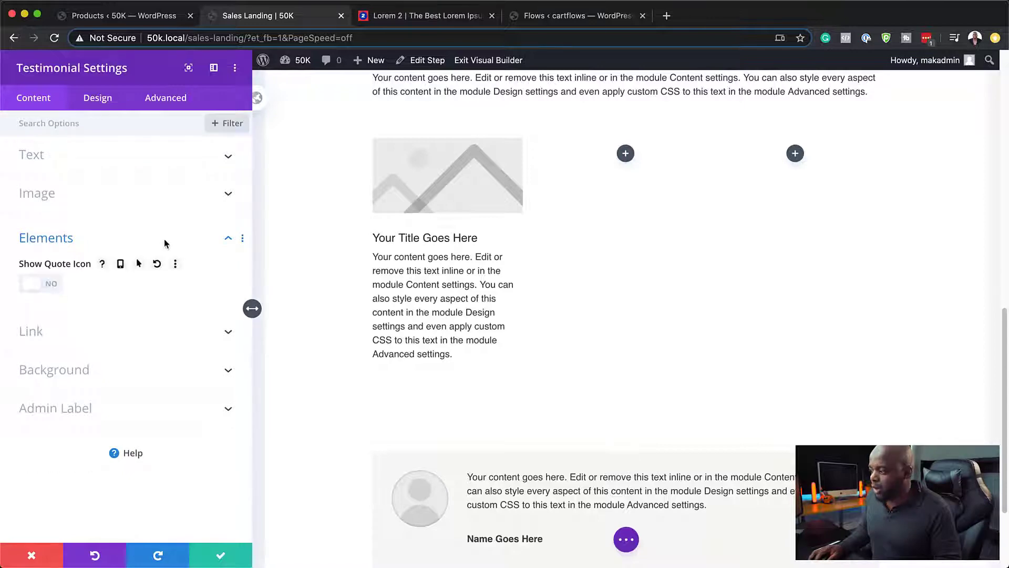
pyautogui.click(221, 554)
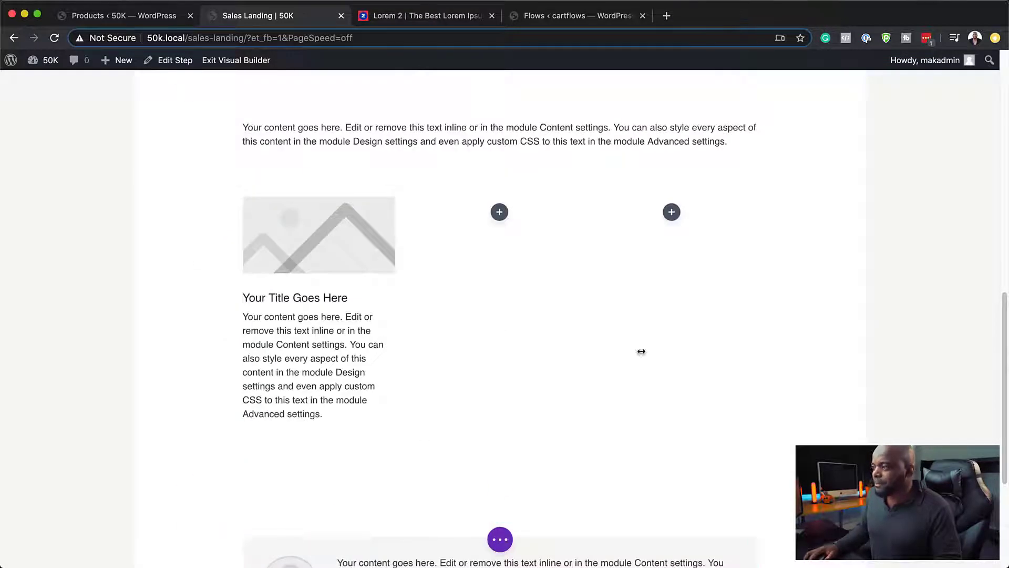
# Step: Leave the visual builder for the Sales Landing step's edit page in WordPress and dismiss the block editor welcome guide
pyautogui.scroll(4, 661, 401)
pyautogui.scroll(2, 661, 401)
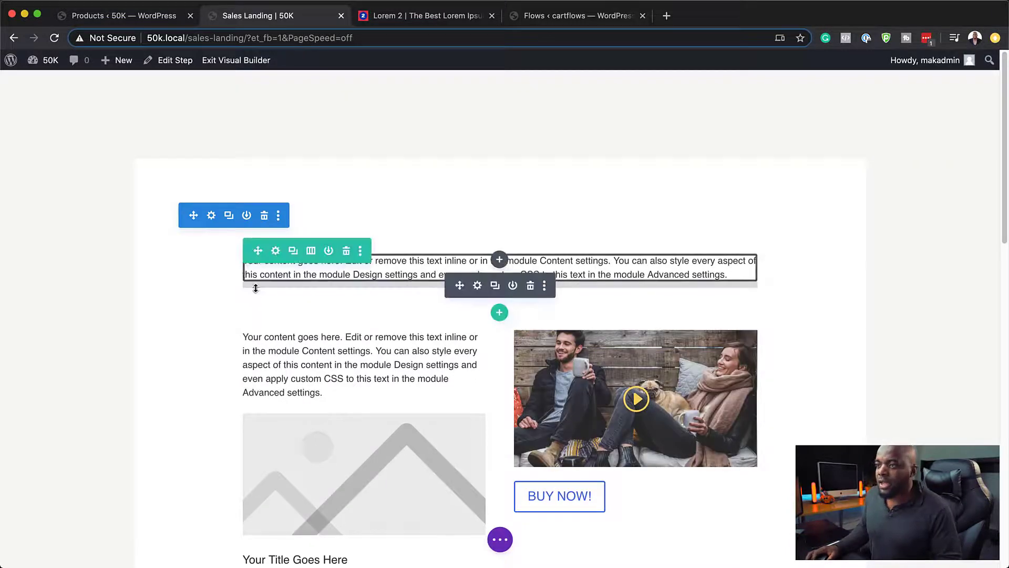
pyautogui.click(500, 539)
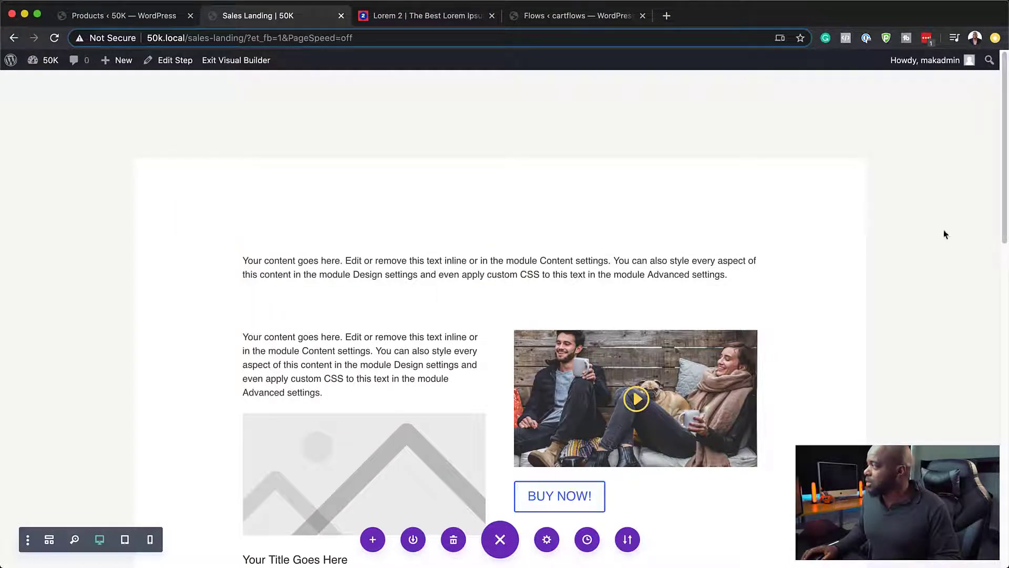
pyautogui.click(252, 61)
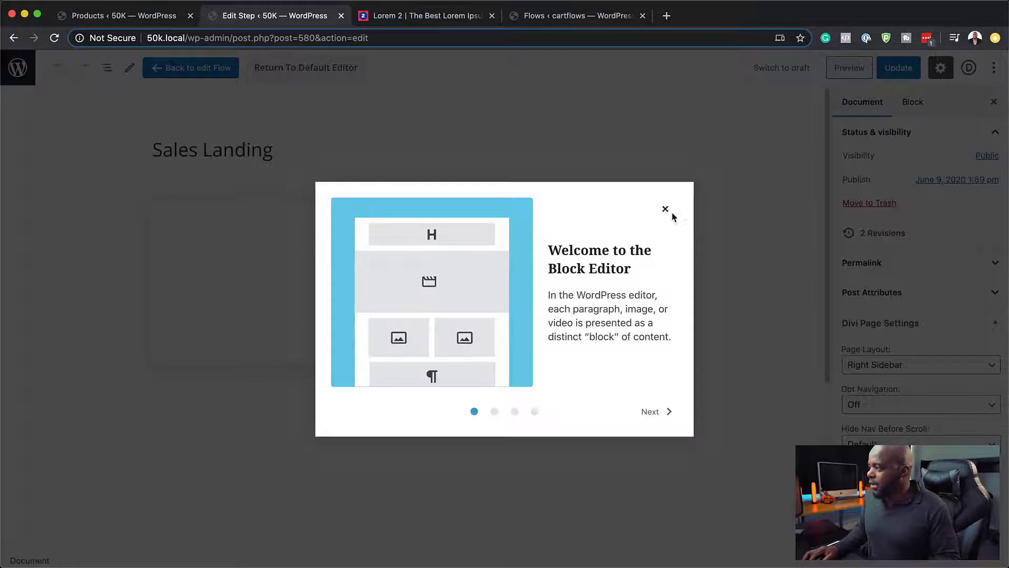
pyautogui.click(665, 210)
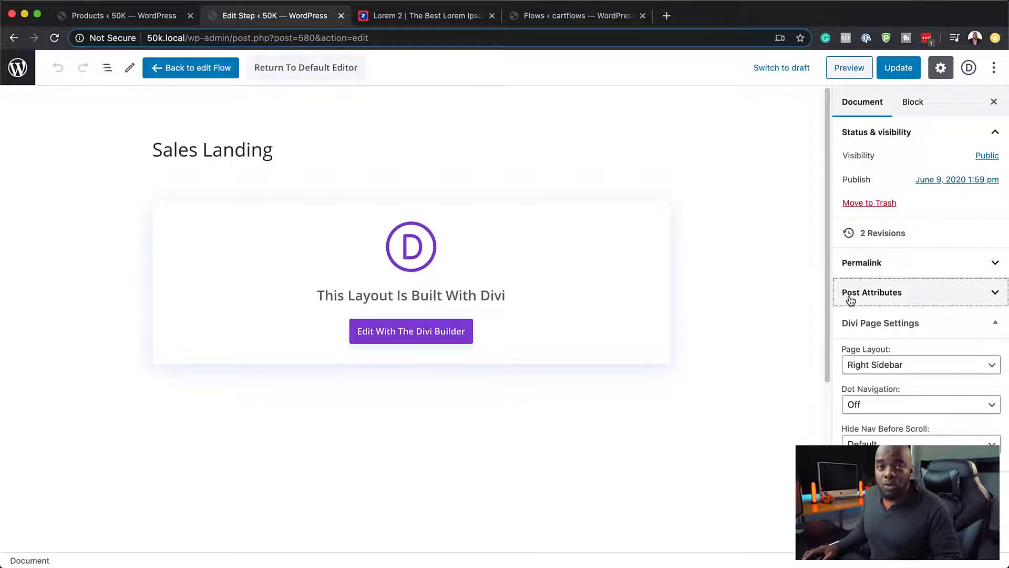
# Step: Set the step's template to Template for Page Builders in the post attributes and update the step
pyautogui.click(922, 292)
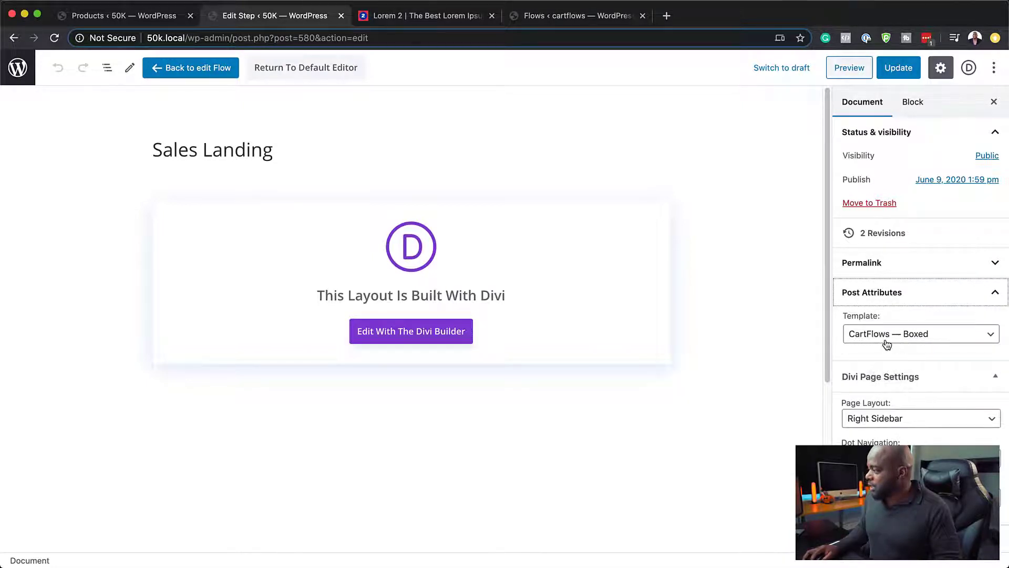
pyautogui.click(944, 344)
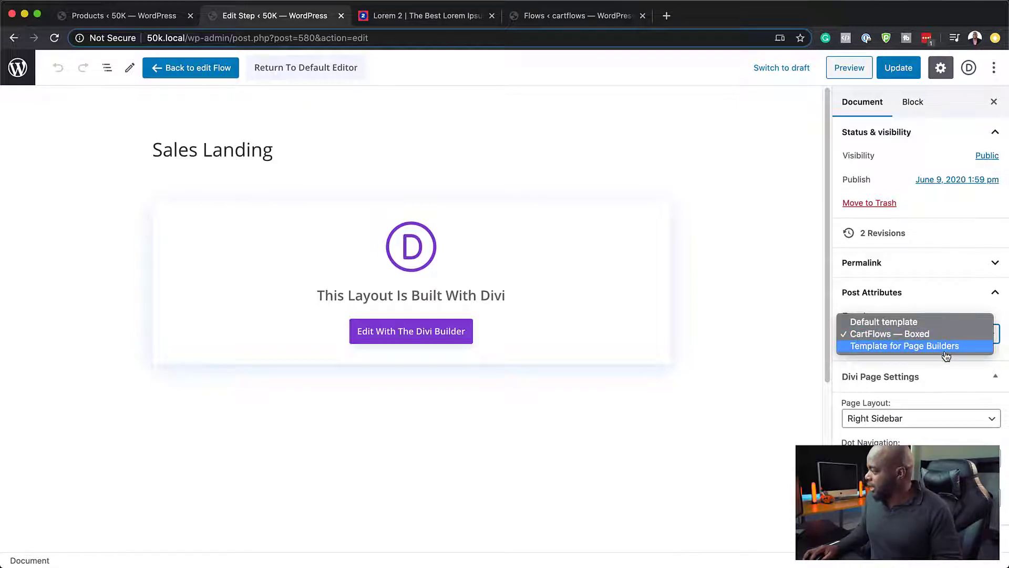
pyautogui.click(917, 346)
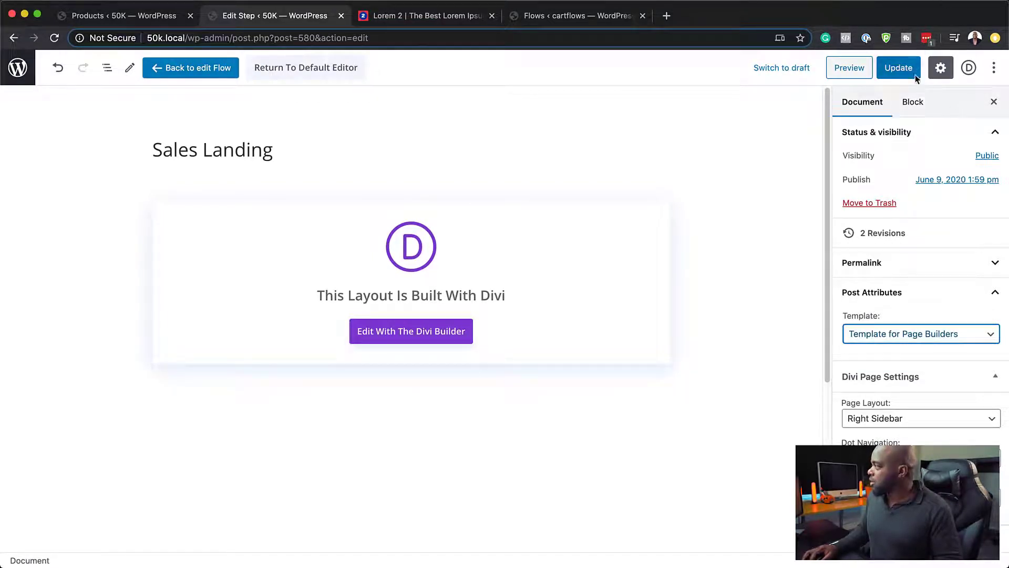
pyautogui.click(897, 66)
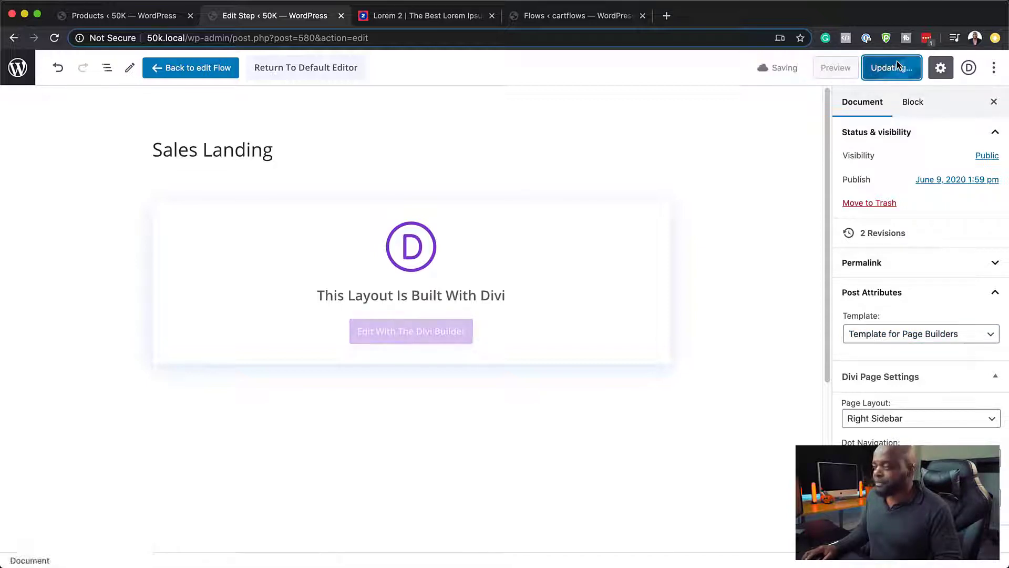
# Step: Reopen the Sales Landing page for editing in the Divi Builder
pyautogui.click(284, 70)
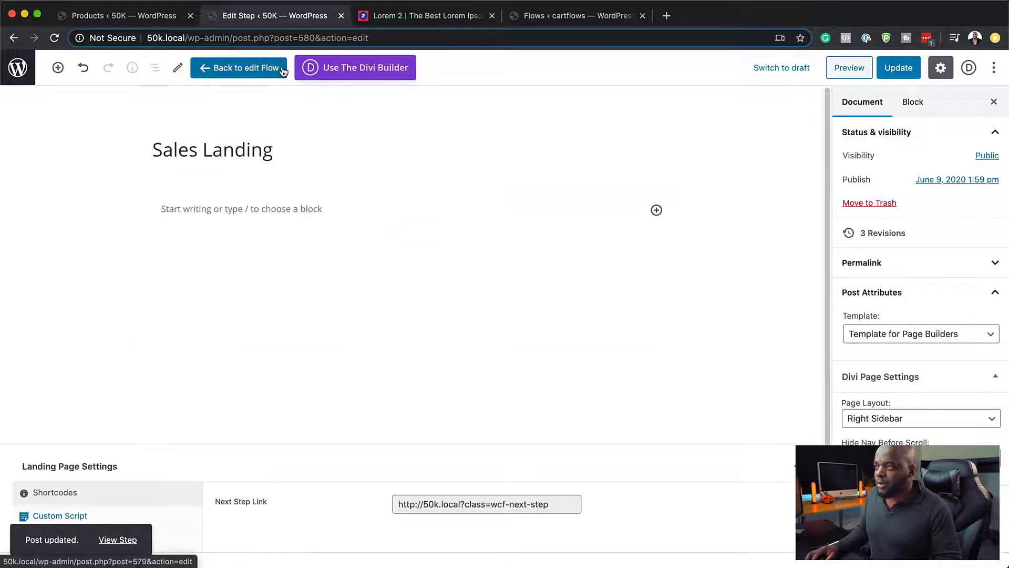
pyautogui.click(366, 67)
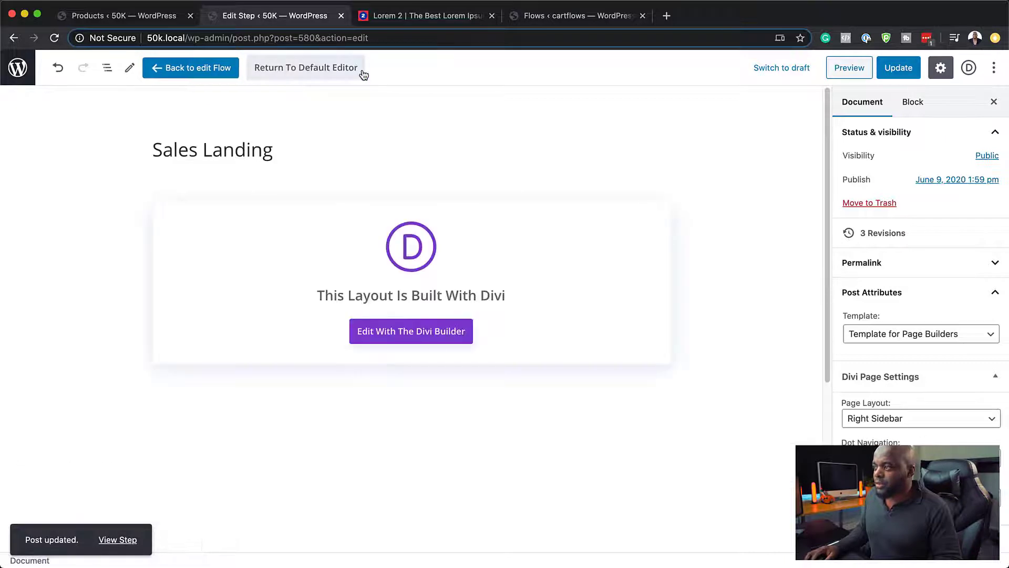
pyautogui.click(394, 328)
pyautogui.click(599, 196)
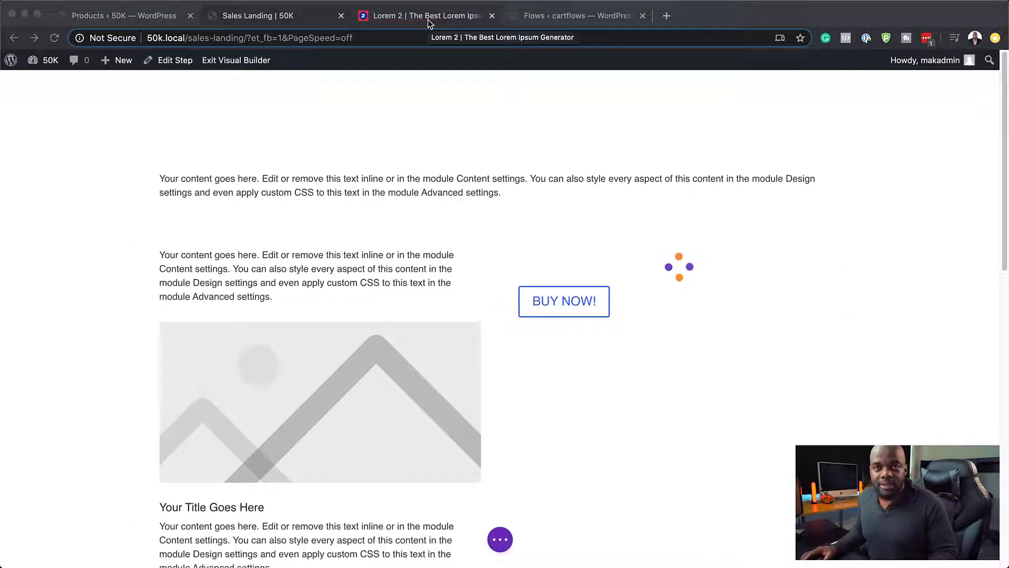
# Step: Copy the opening of the first short paragraph, through "mattis eros.", from the Lorem 2 site and return to the Sales Landing page
pyautogui.click(444, 18)
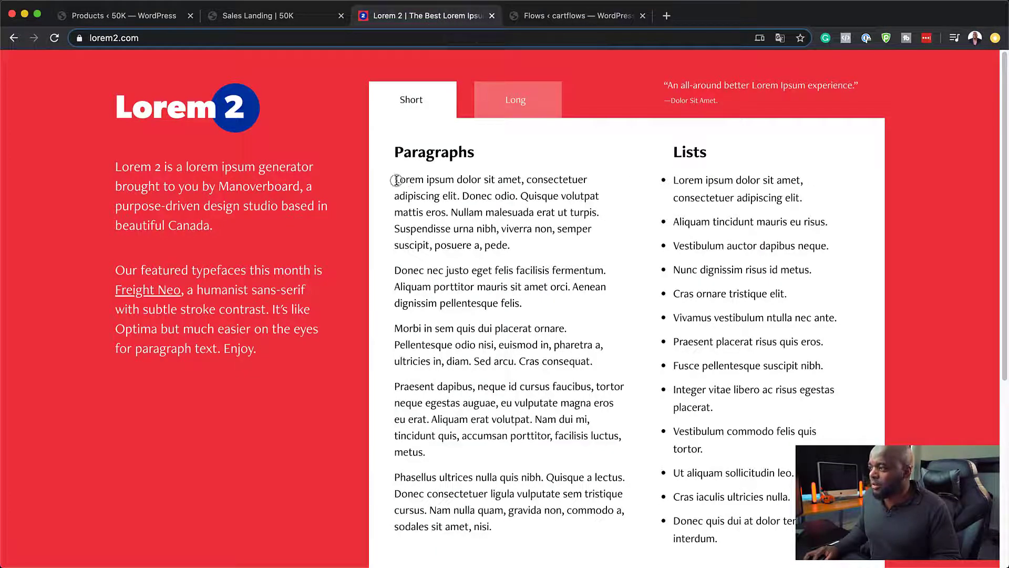
pyautogui.moveTo(396, 180); pyautogui.dragTo(448, 216)
pyautogui.press('super+c')
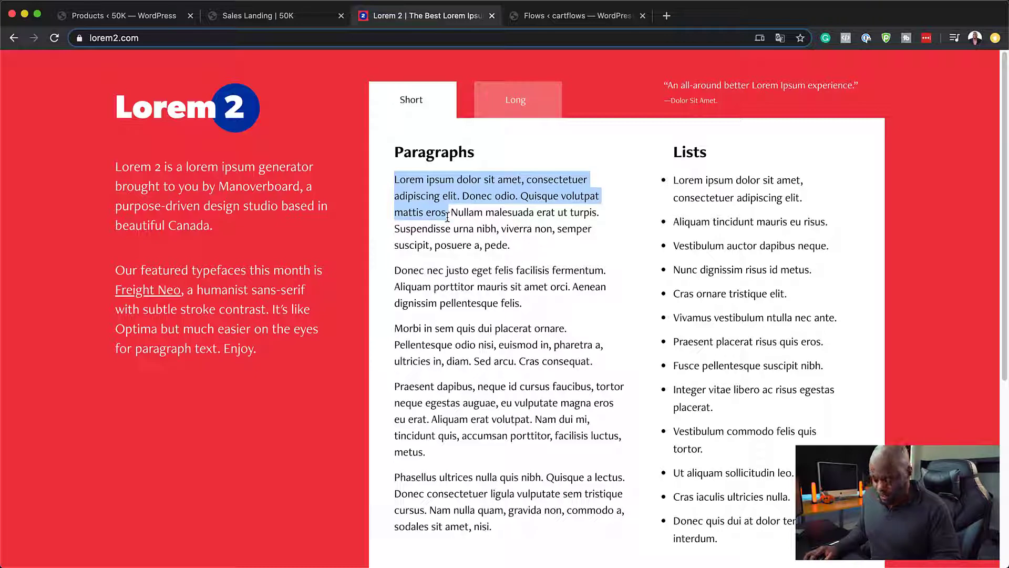
pyautogui.click(289, 17)
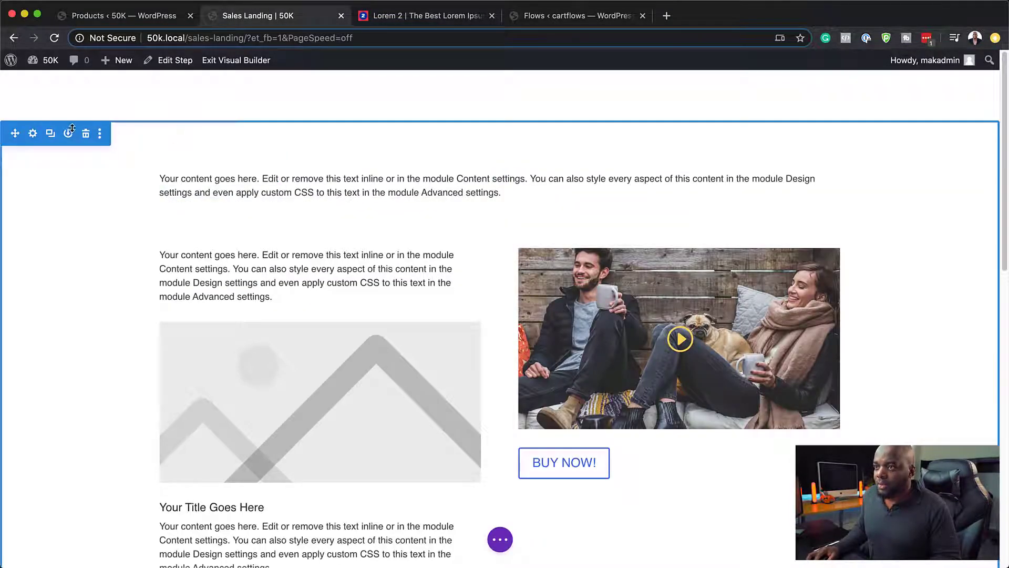
# Step: Set the first section's background colour to the near-black #000a0a and save the section settings
pyautogui.click(33, 135)
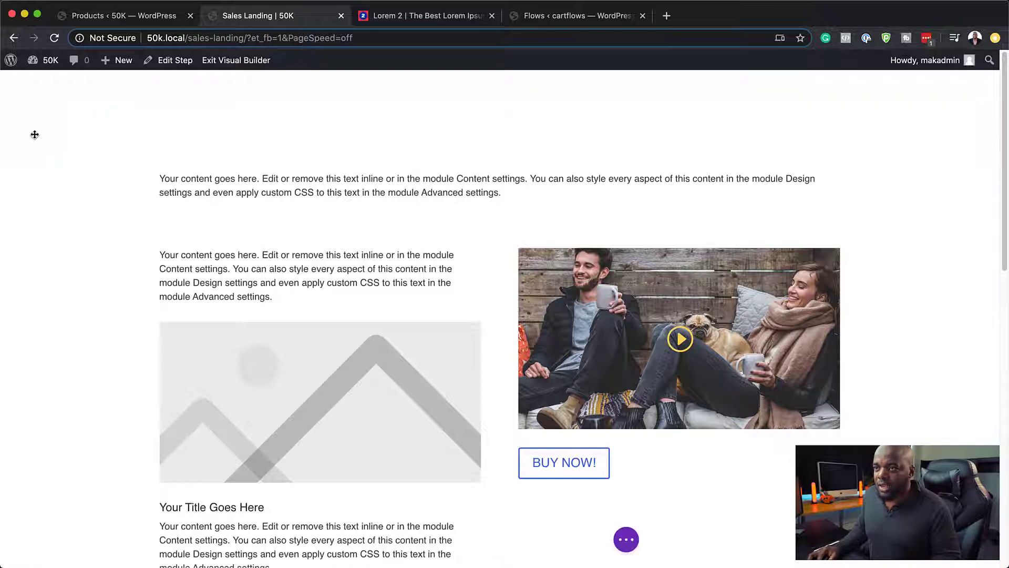
pyautogui.click(73, 198)
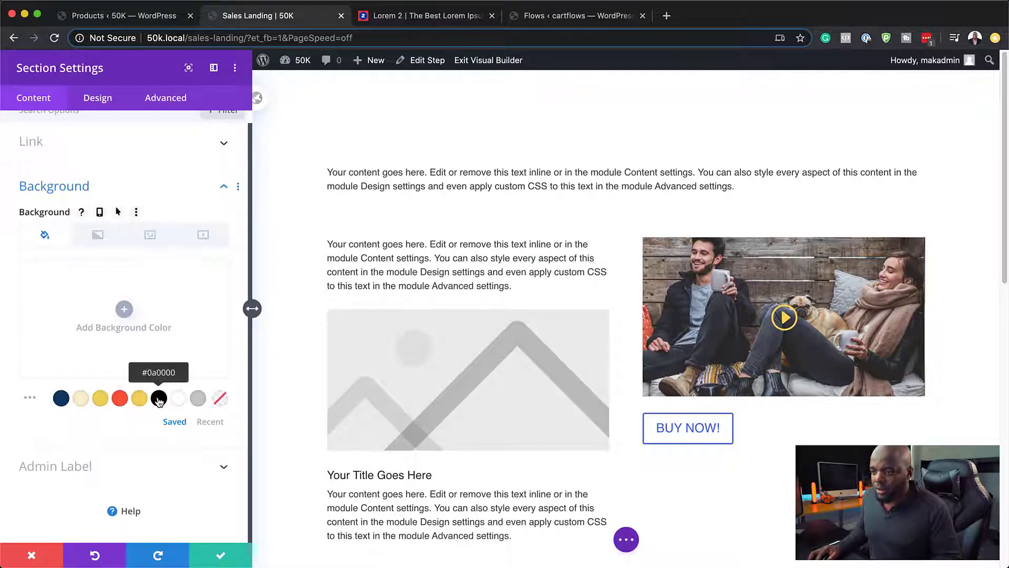
pyautogui.click(61, 399)
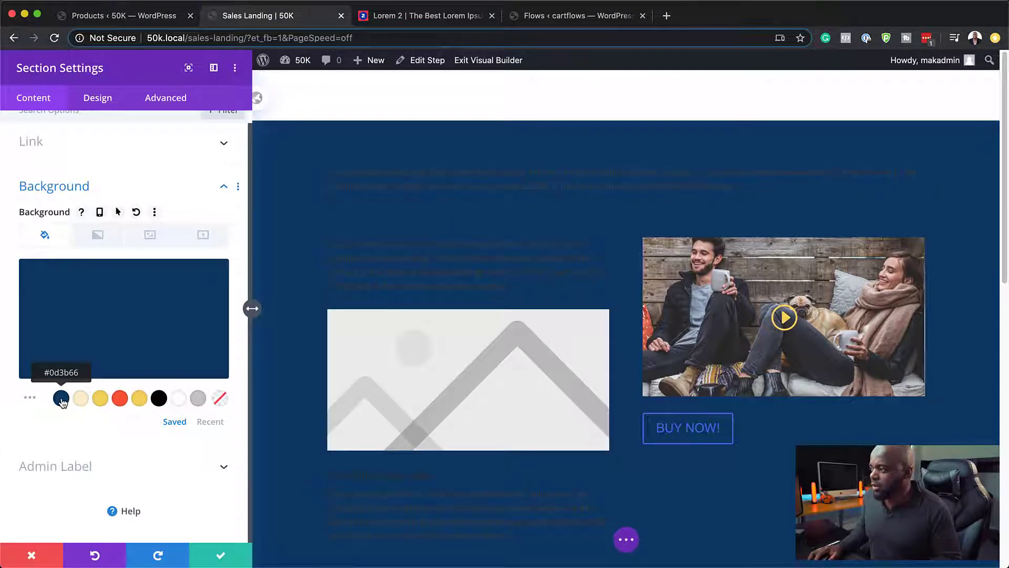
pyautogui.click(32, 399)
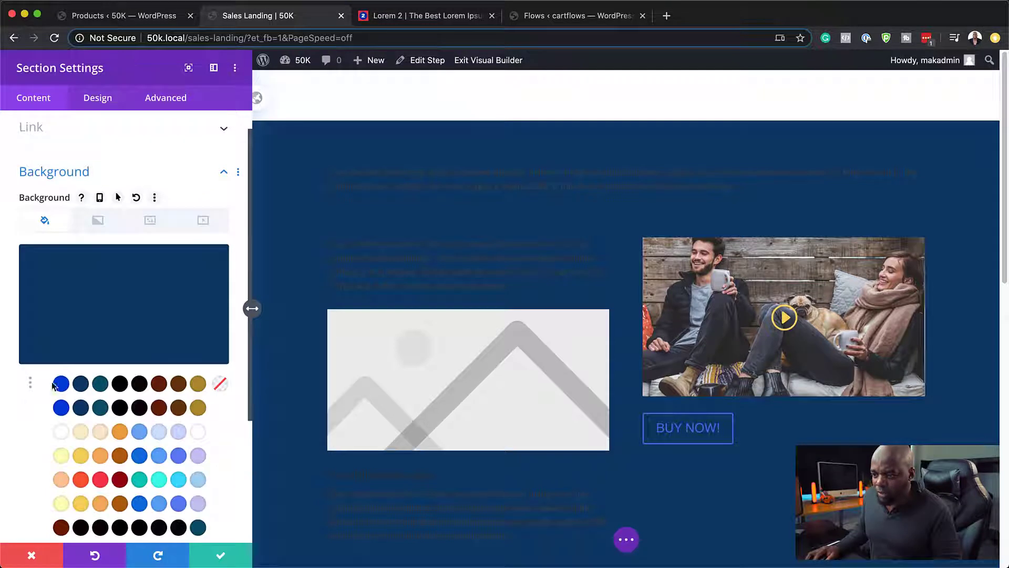
pyautogui.scroll(-3, 137, 436)
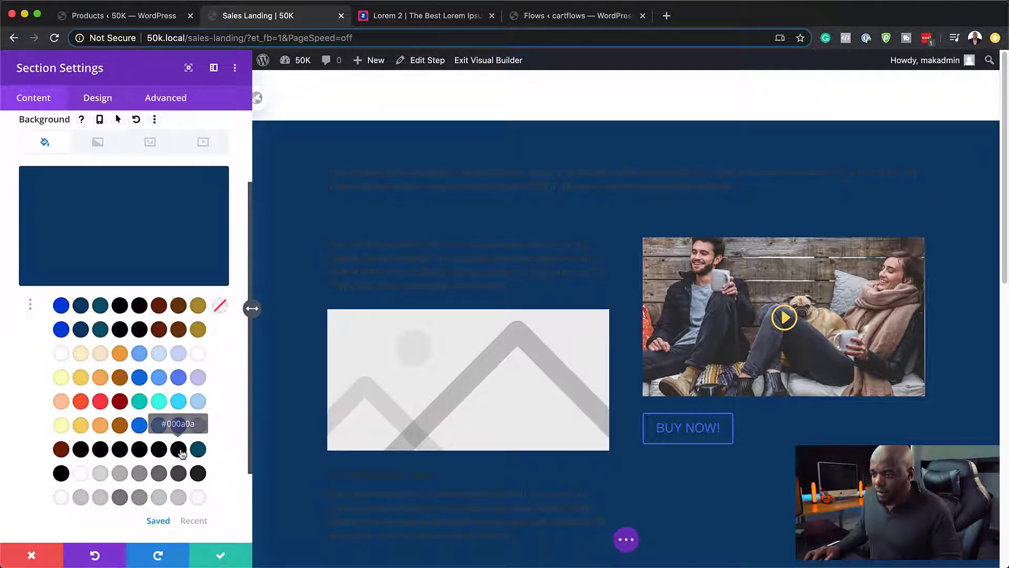
pyautogui.click(178, 449)
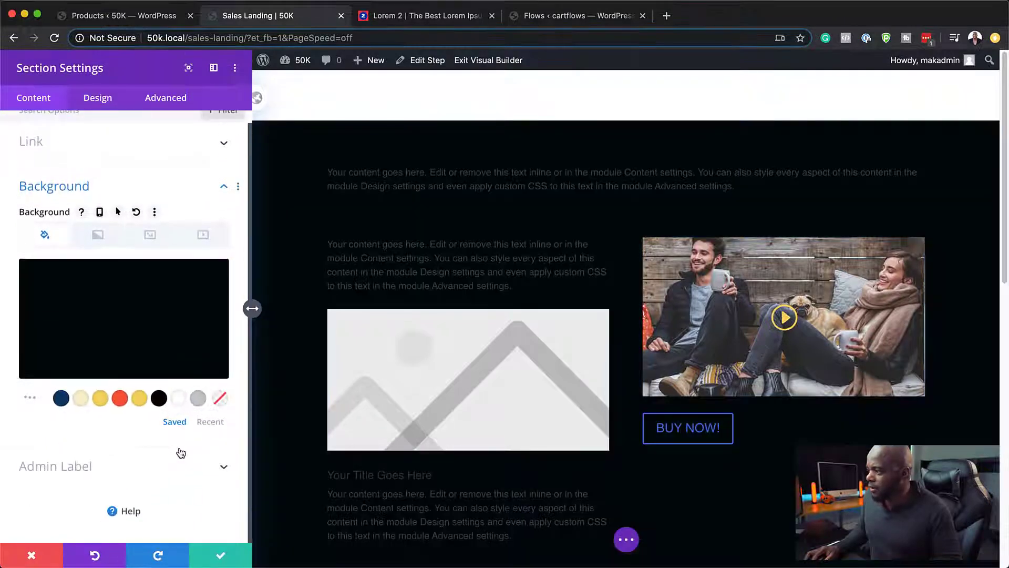
pyautogui.click(222, 559)
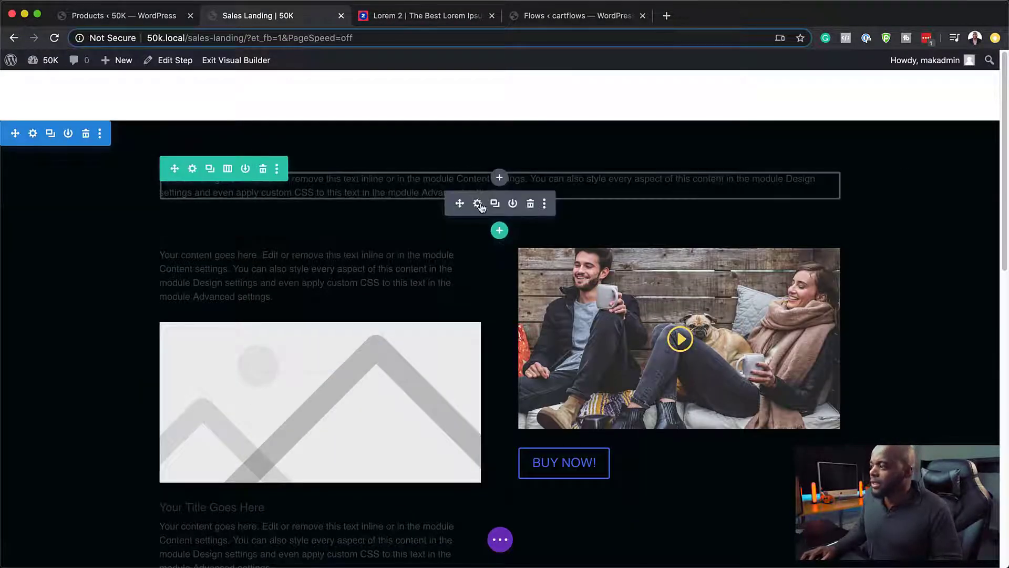
# Step: Replace the placeholder body of the full-width text module atop the first section with the copied lorem ipsum passage ending in "mattis eros."
pyautogui.click(477, 205)
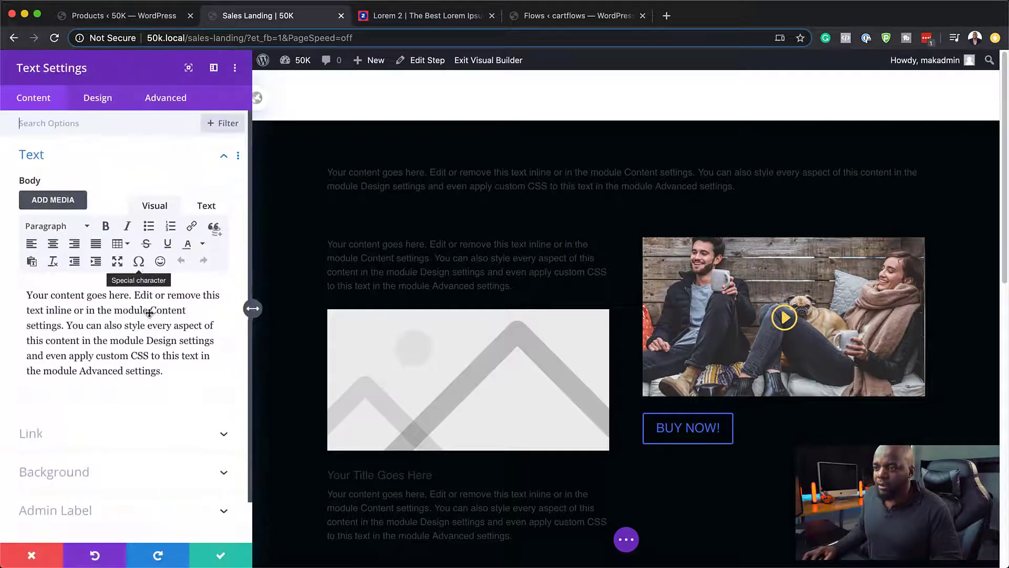
pyautogui.moveTo(169, 371); pyautogui.dragTo(12, 284)
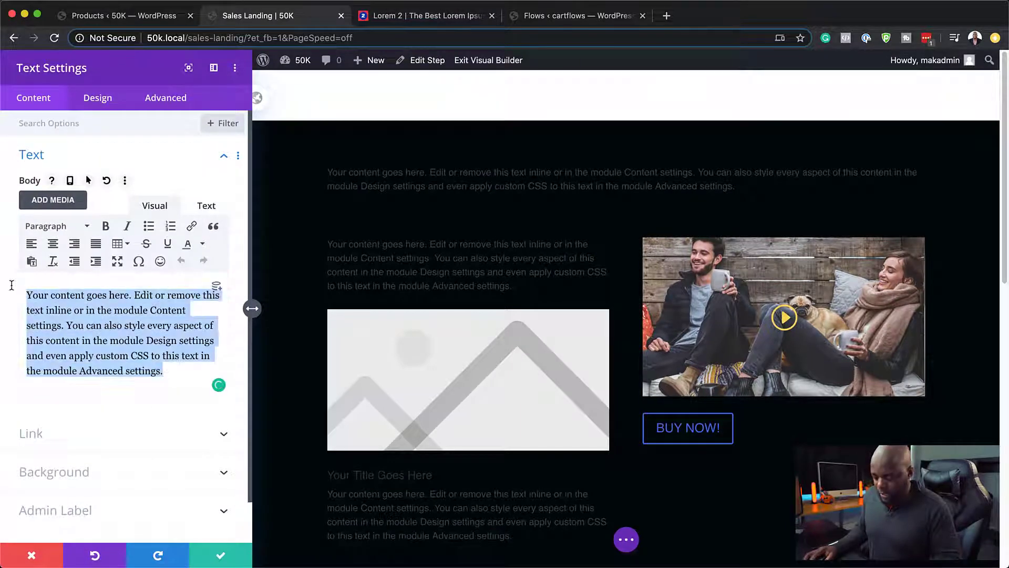
pyautogui.press('super+v')
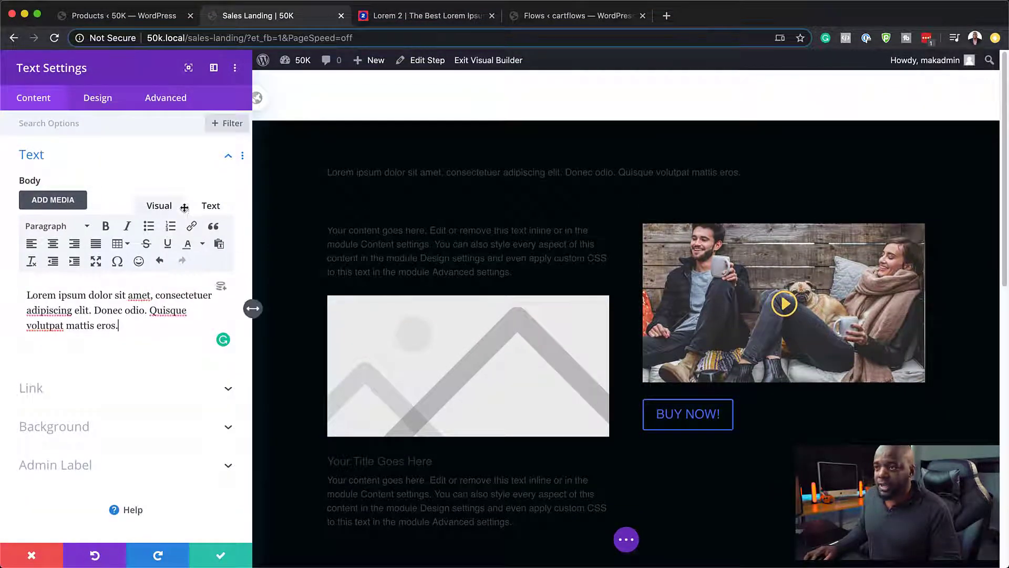
# Step: Centre the text alignment of the full-width headline text module
pyautogui.click(99, 99)
pyautogui.click(47, 158)
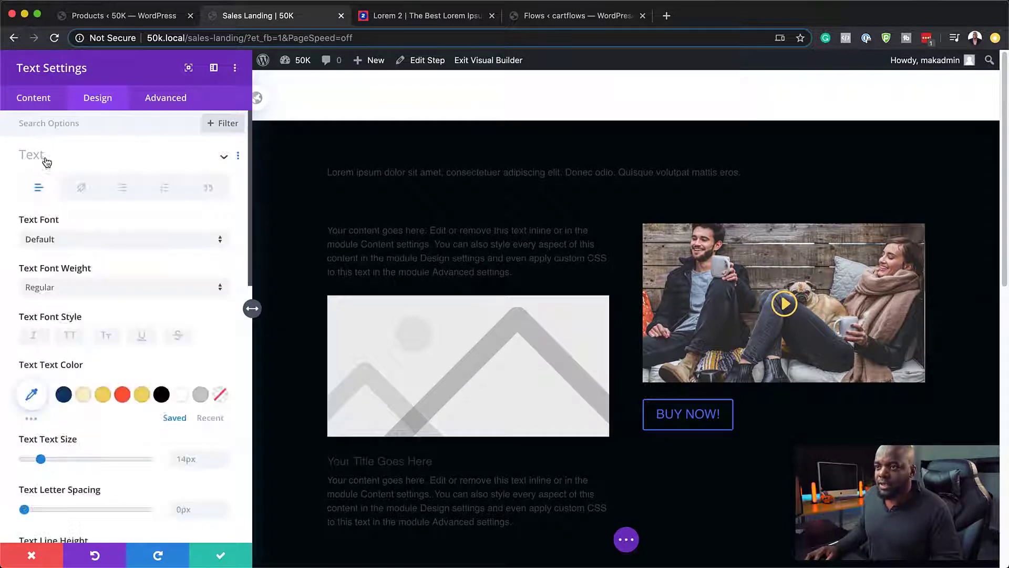
pyautogui.scroll(-3, 136, 307)
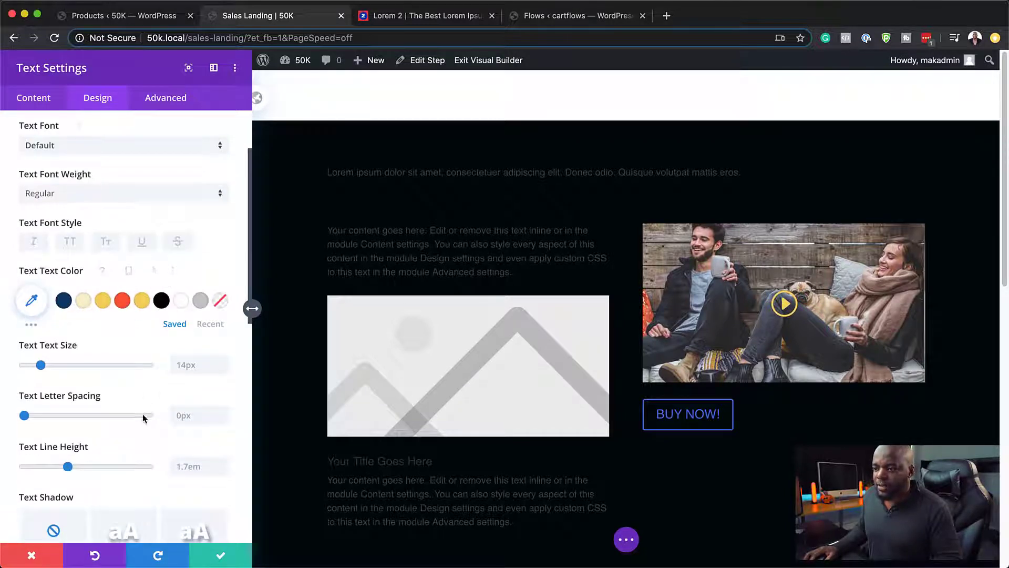
pyautogui.scroll(-3, 143, 414)
pyautogui.click(105, 490)
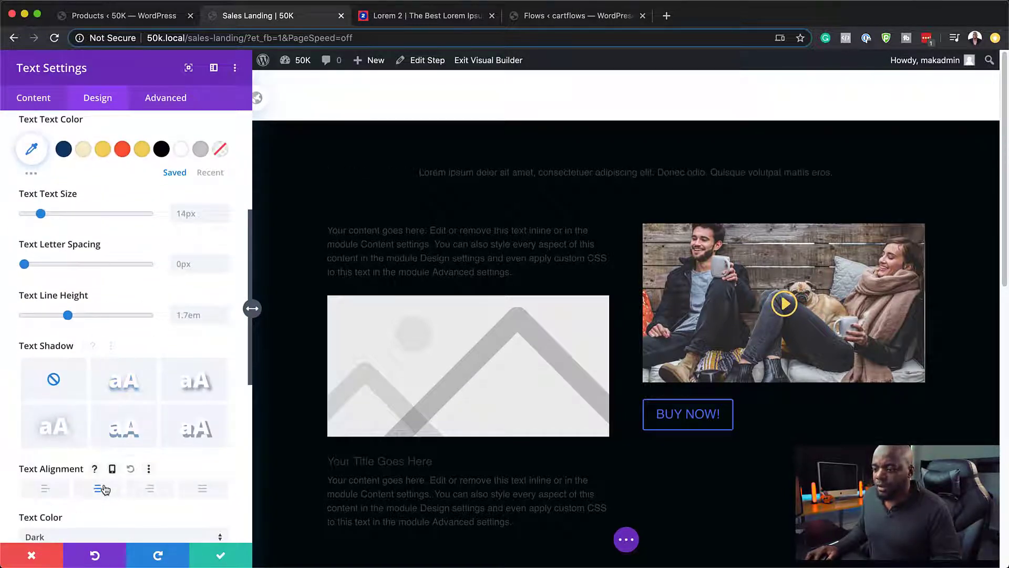
# Step: Try yellow and cream #faf0ca as the headline's text colour, then settle on the orange-red #f95738
pyautogui.scroll(4, 153, 300)
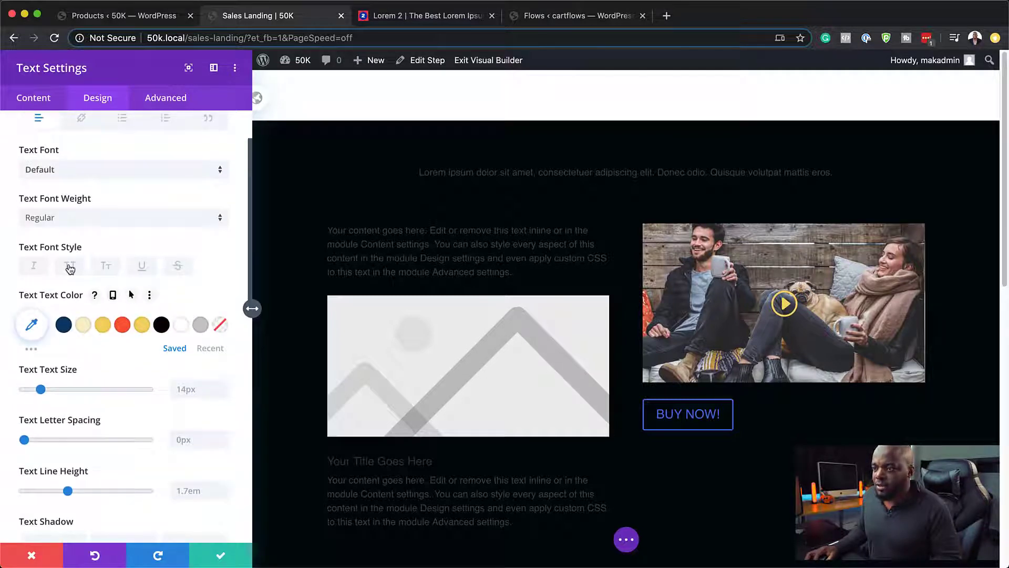
pyautogui.click(108, 329)
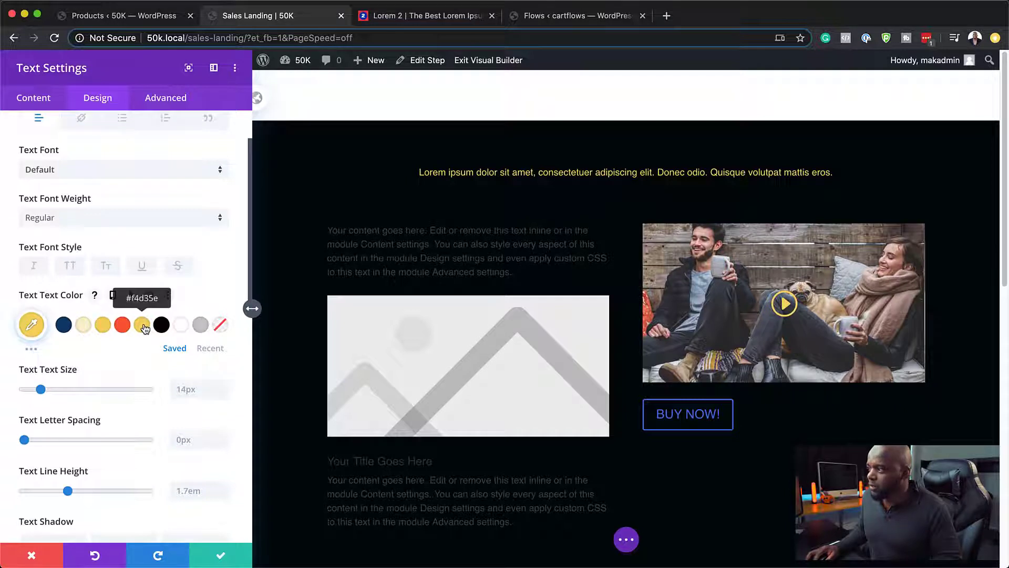
pyautogui.click(88, 325)
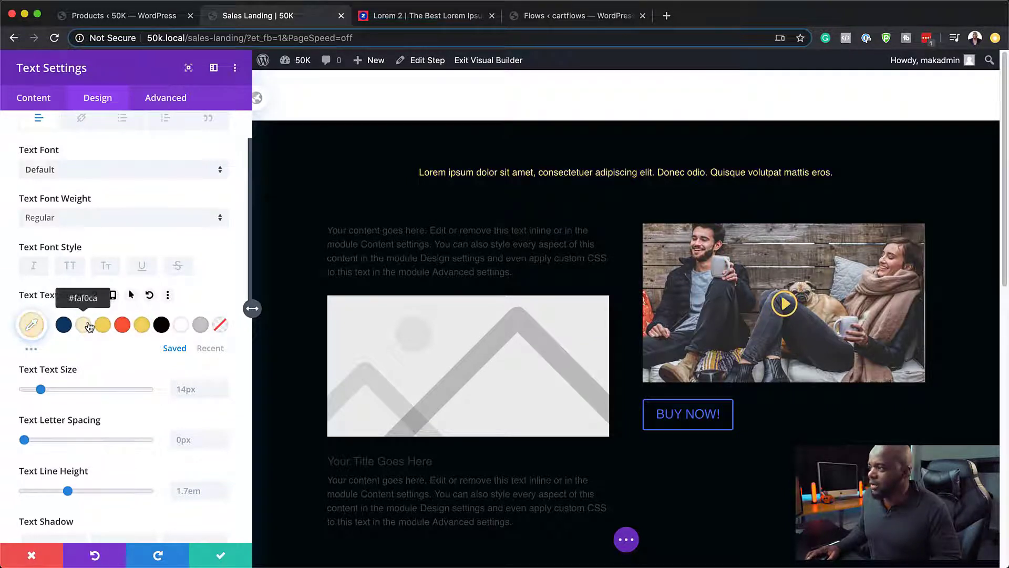
pyautogui.click(124, 331)
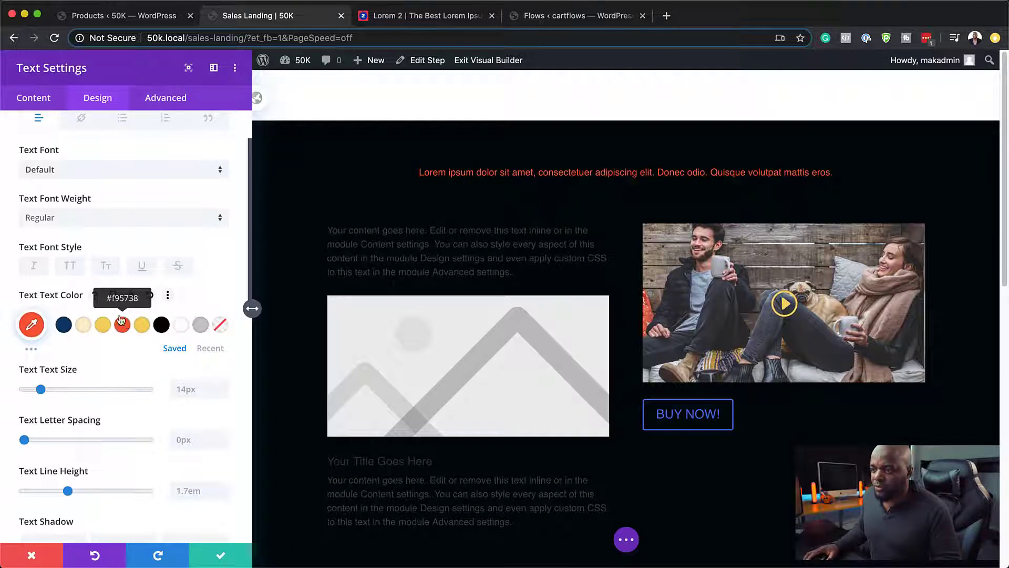
# Step: Style the headline text in bold Poppins at 26px and save the text module's settings
pyautogui.click(74, 220)
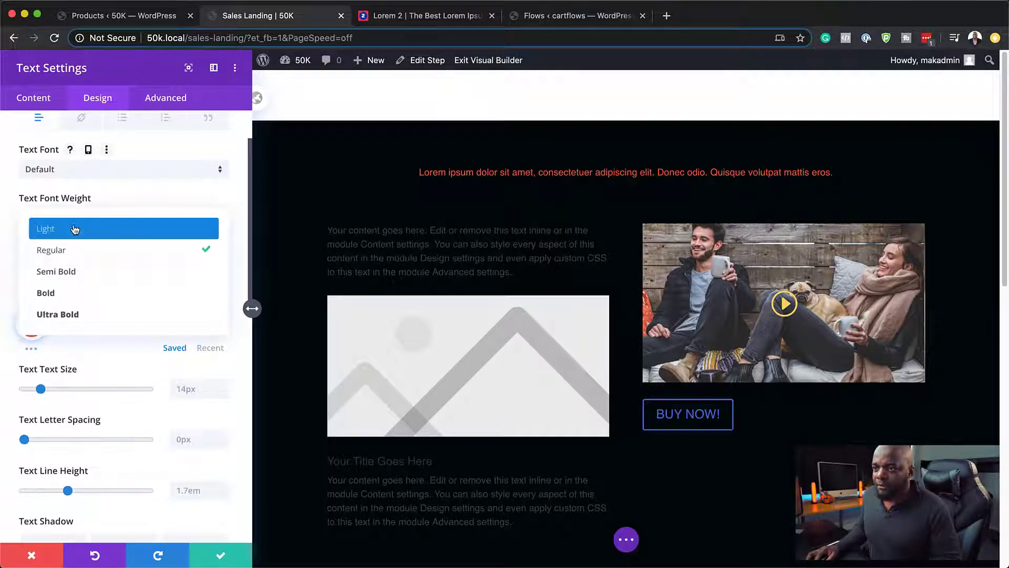
pyautogui.click(83, 298)
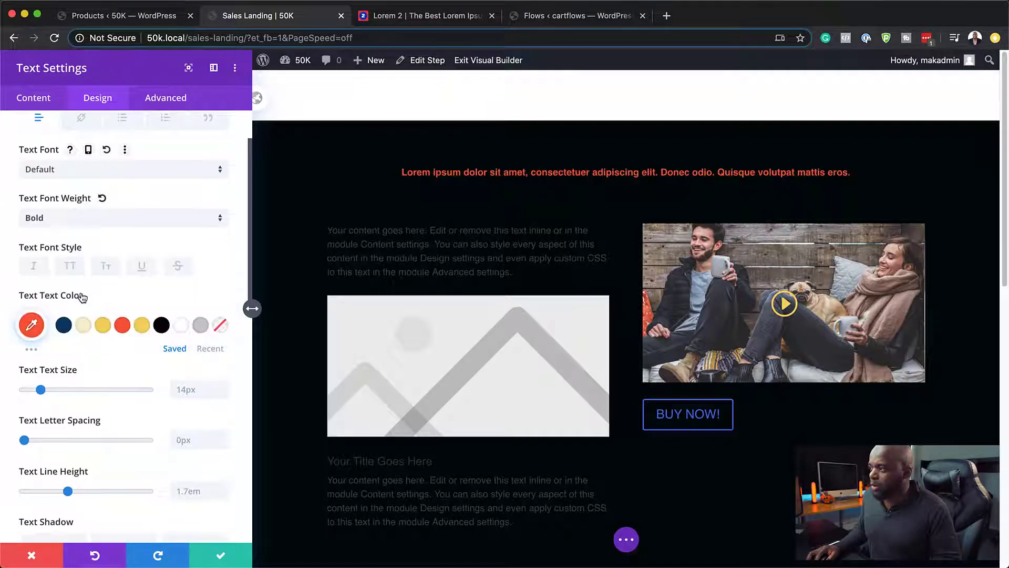
pyautogui.click(81, 169)
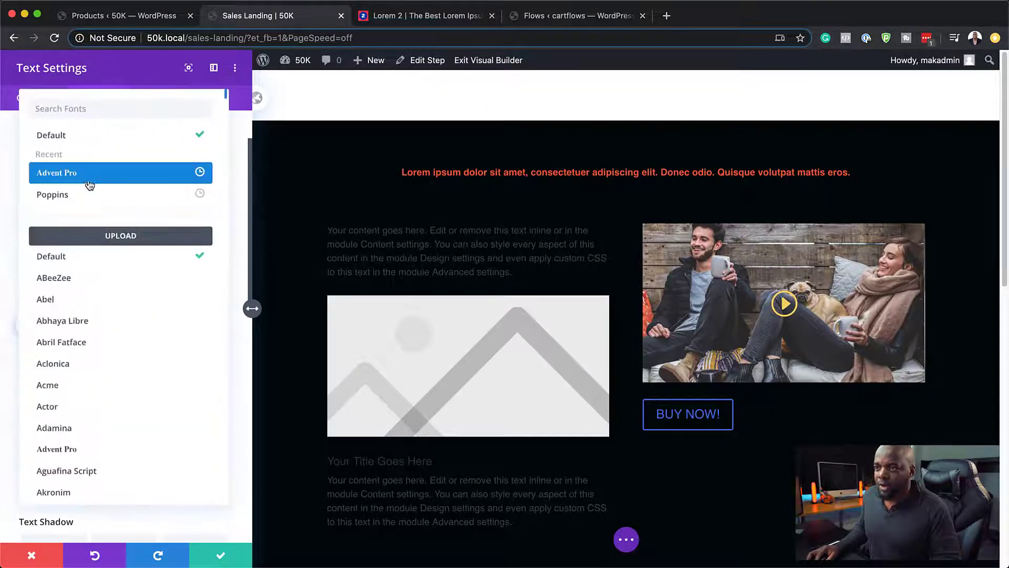
pyautogui.click(90, 198)
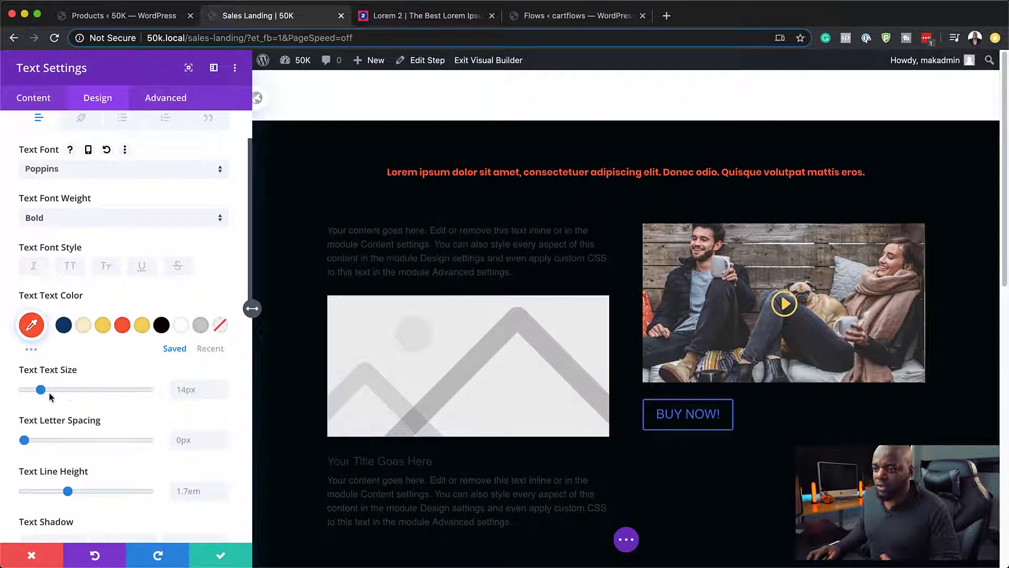
pyautogui.moveTo(41, 390); pyautogui.dragTo(56, 392)
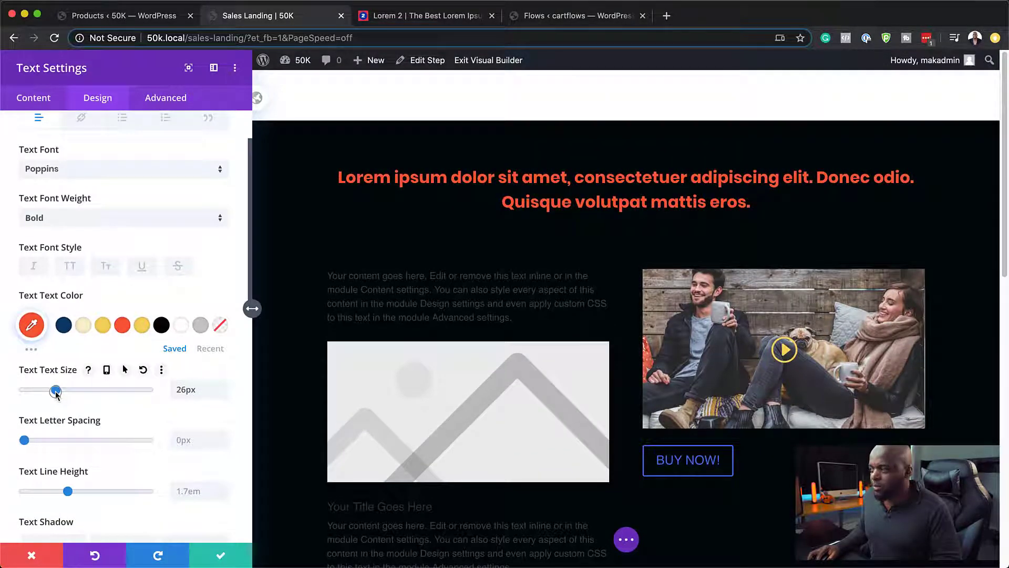
pyautogui.click(221, 555)
# Step: Replace the placeholder above the image blurb with the opening of Lorem 2's second paragraph, "Donec nec justo" through "amet orci."
pyautogui.scroll(-1, 360, 299)
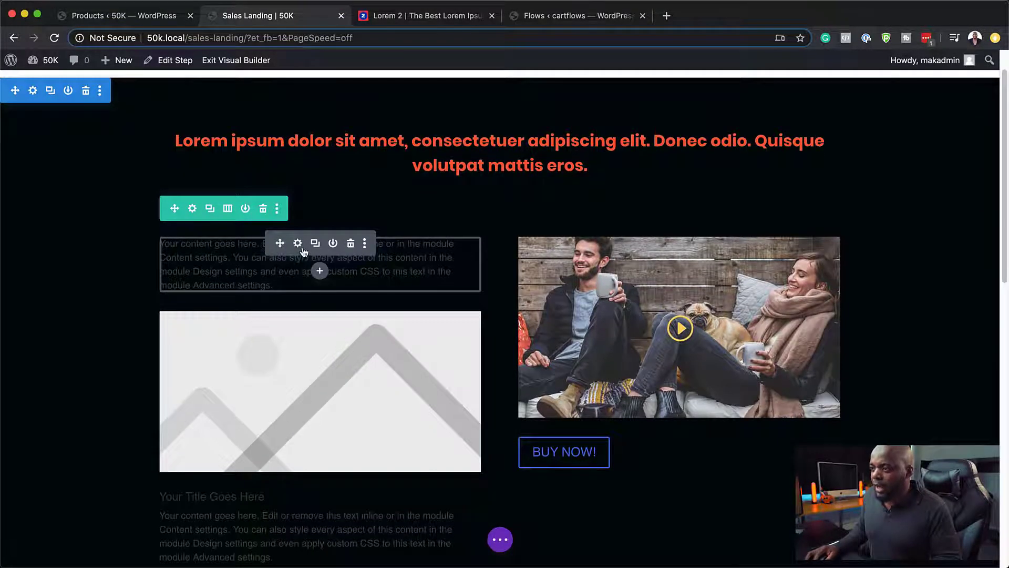
pyautogui.click(298, 243)
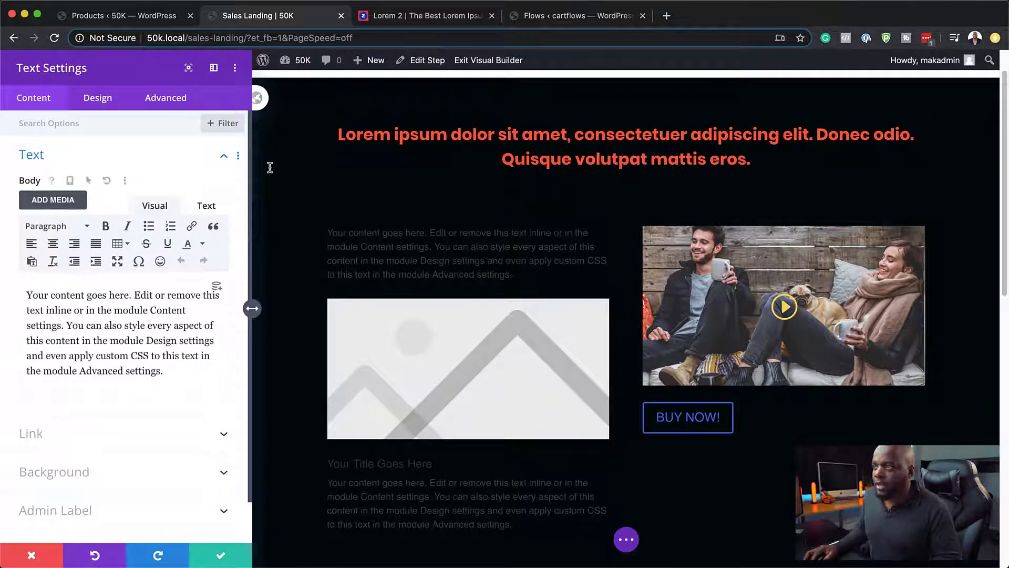
pyautogui.click(401, 16)
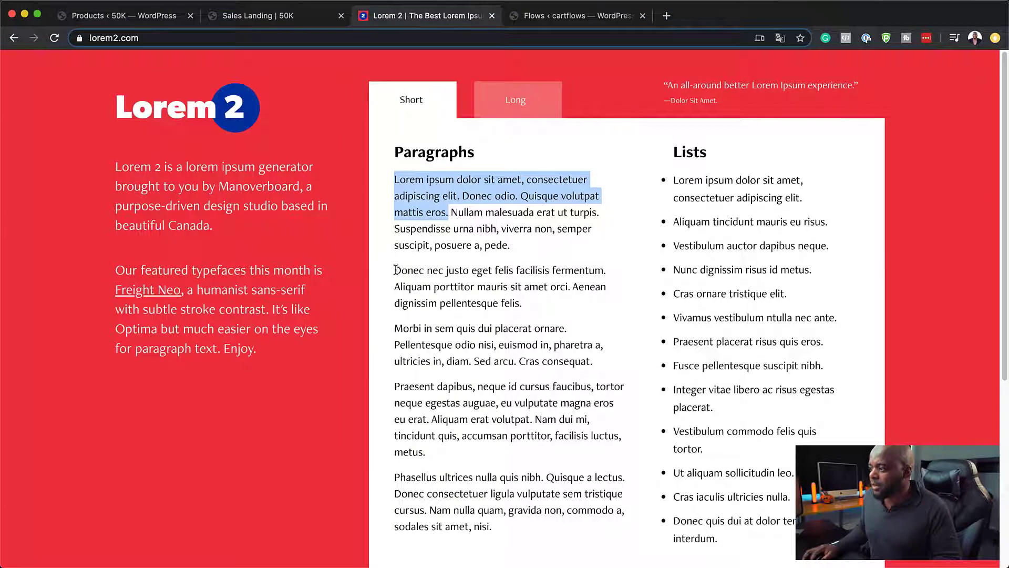
pyautogui.moveTo(395, 269); pyautogui.dragTo(570, 287)
pyautogui.press('super+c')
pyautogui.click(251, 17)
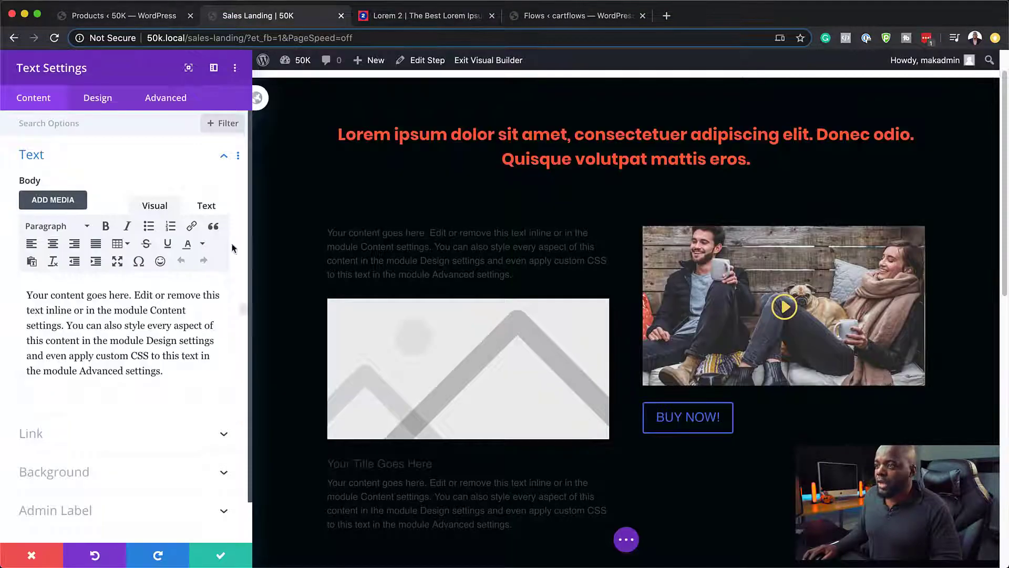
pyautogui.moveTo(189, 373); pyautogui.dragTo(12, 279)
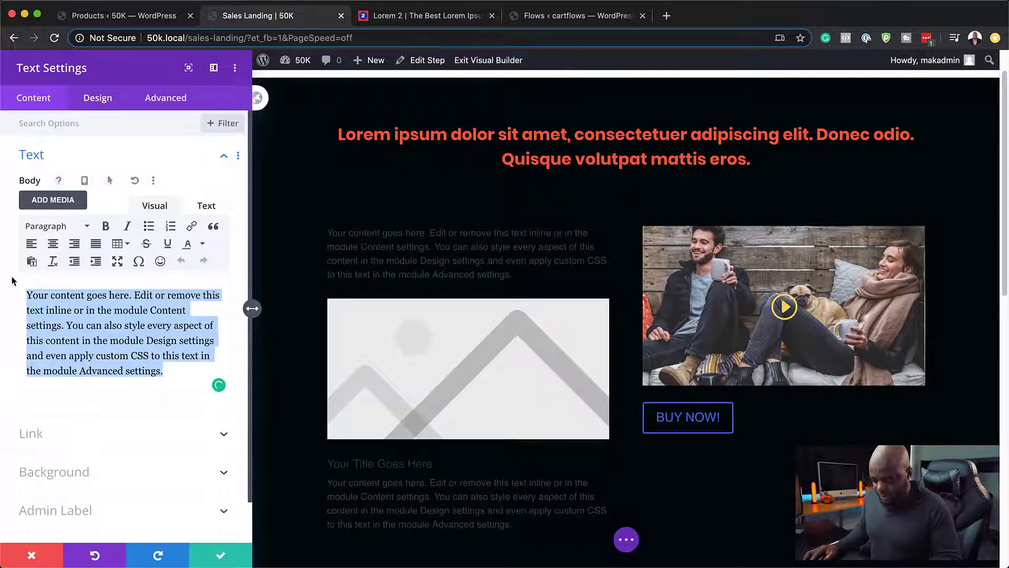
pyautogui.press('super+v')
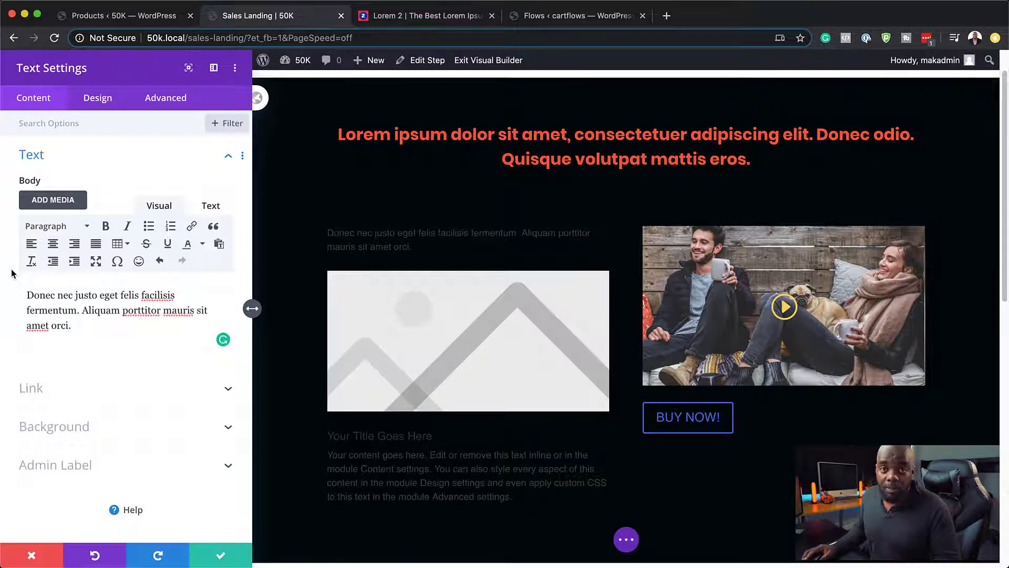
# Step: Style the text above the blurb in Poppins, coloured cream #faf0ca, at about 19px and save the module's settings
pyautogui.click(120, 104)
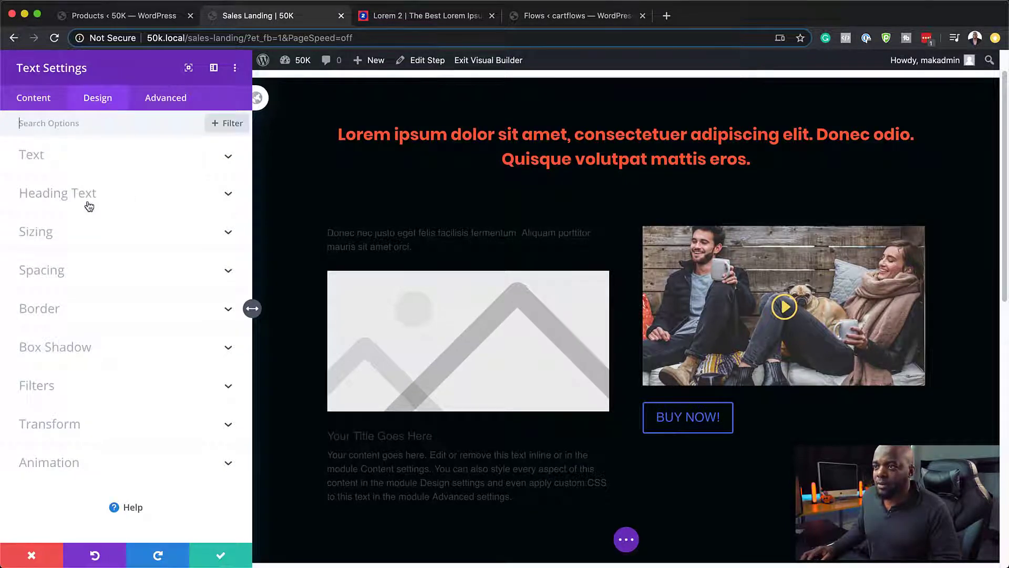
pyautogui.click(52, 156)
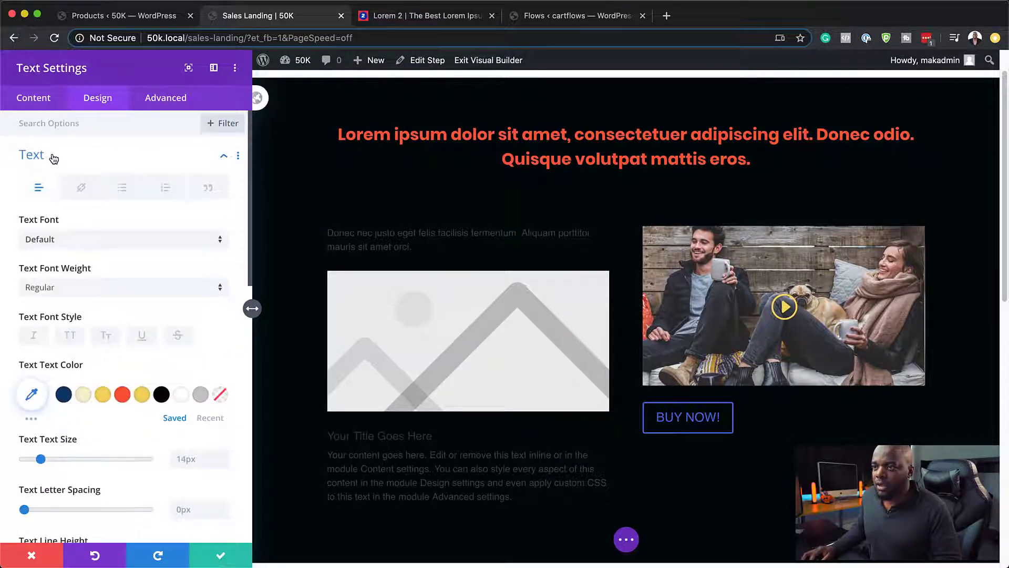
pyautogui.click(86, 241)
pyautogui.click(86, 196)
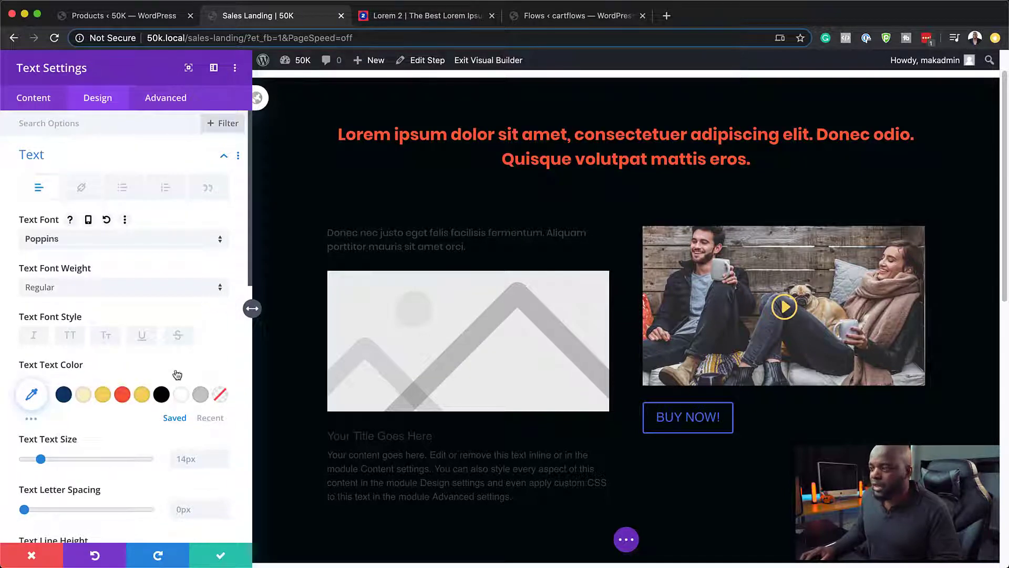
pyautogui.click(83, 397)
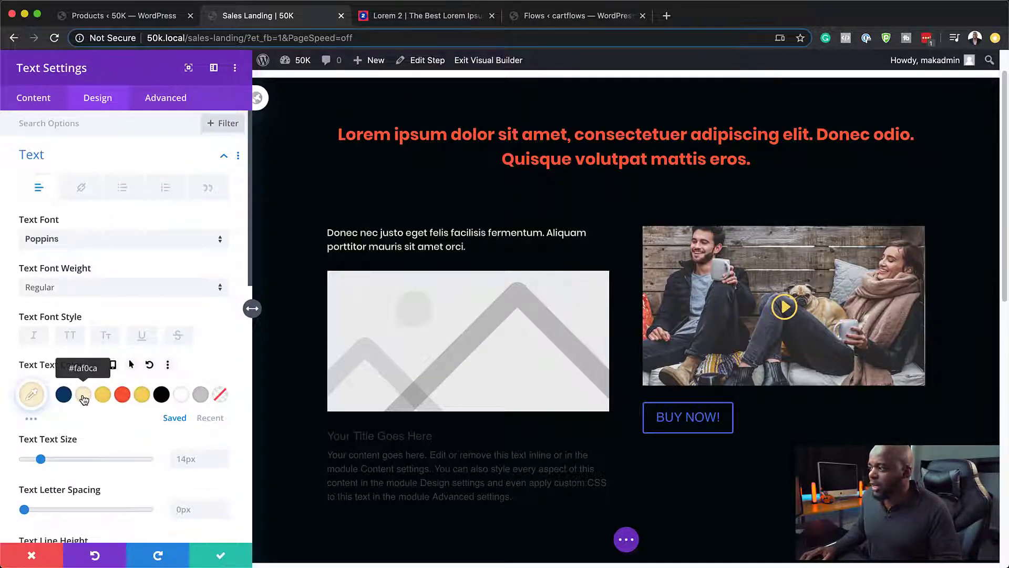
pyautogui.moveTo(40, 458); pyautogui.dragTo(45, 460)
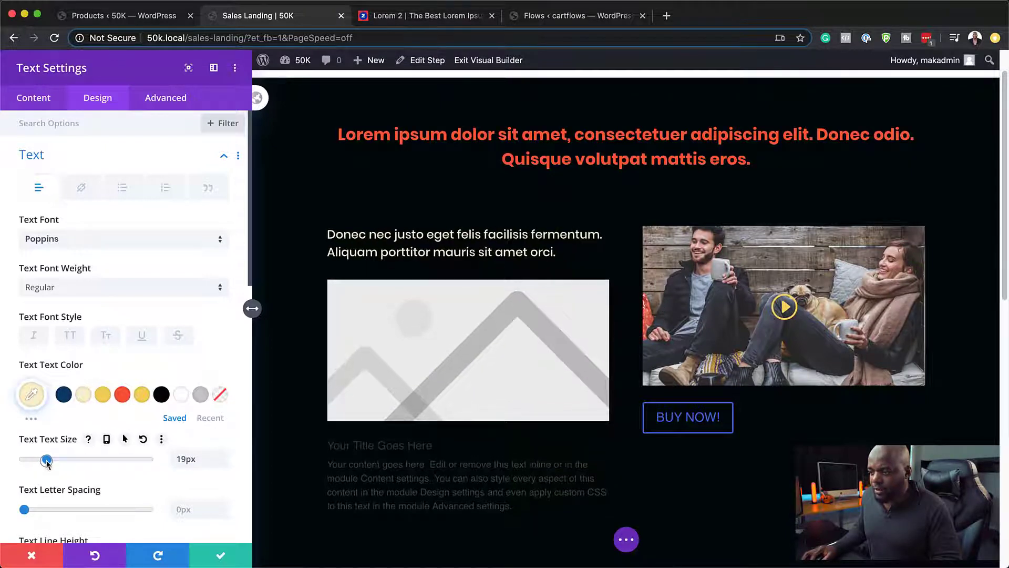
pyautogui.click(217, 558)
# Step: Switch the blurb below the paragraph from an image to an icon and choose the solid circled checkmark
pyautogui.moveTo(270, 342)
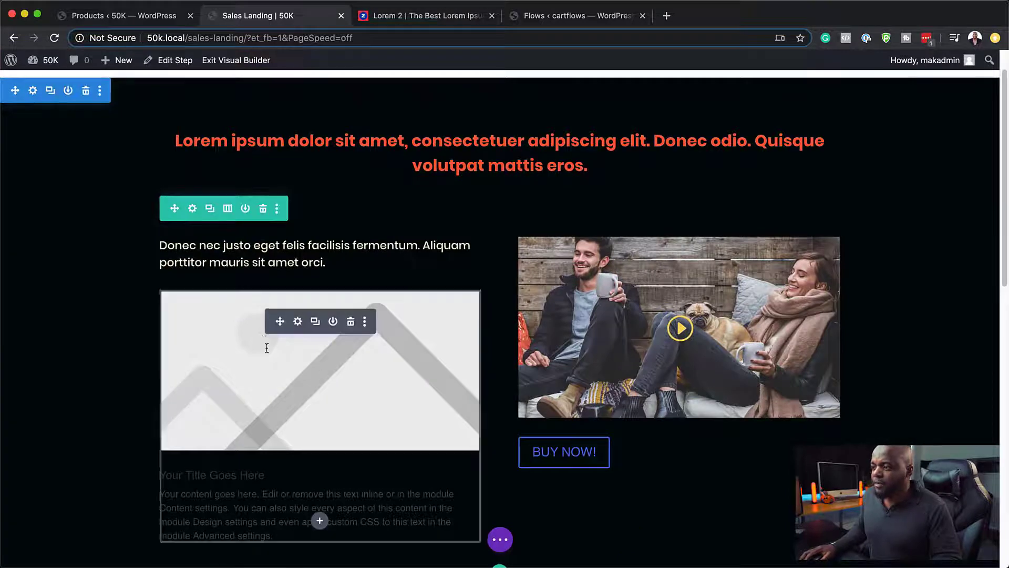
pyautogui.click(298, 322)
pyautogui.click(81, 482)
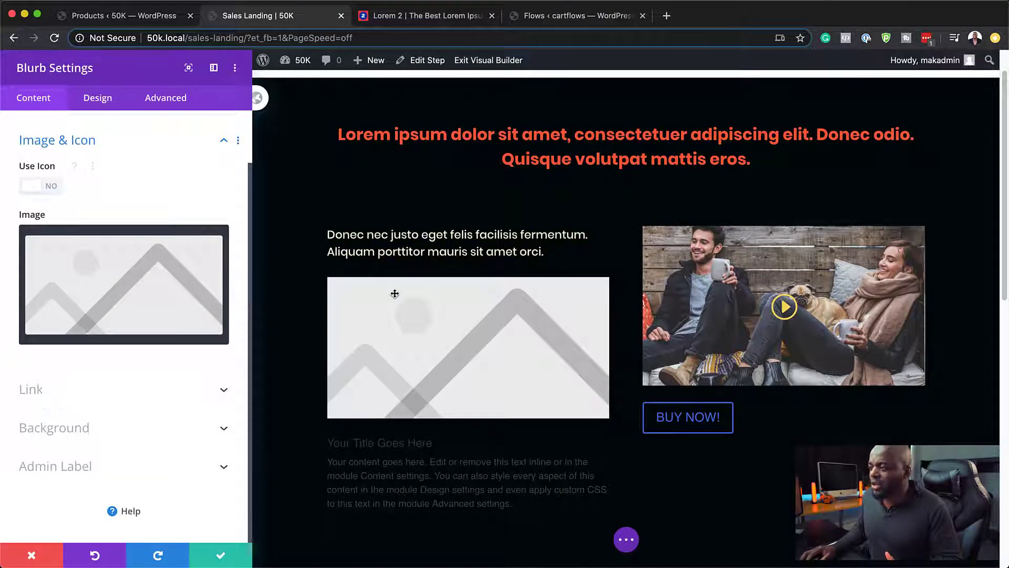
pyautogui.click(54, 186)
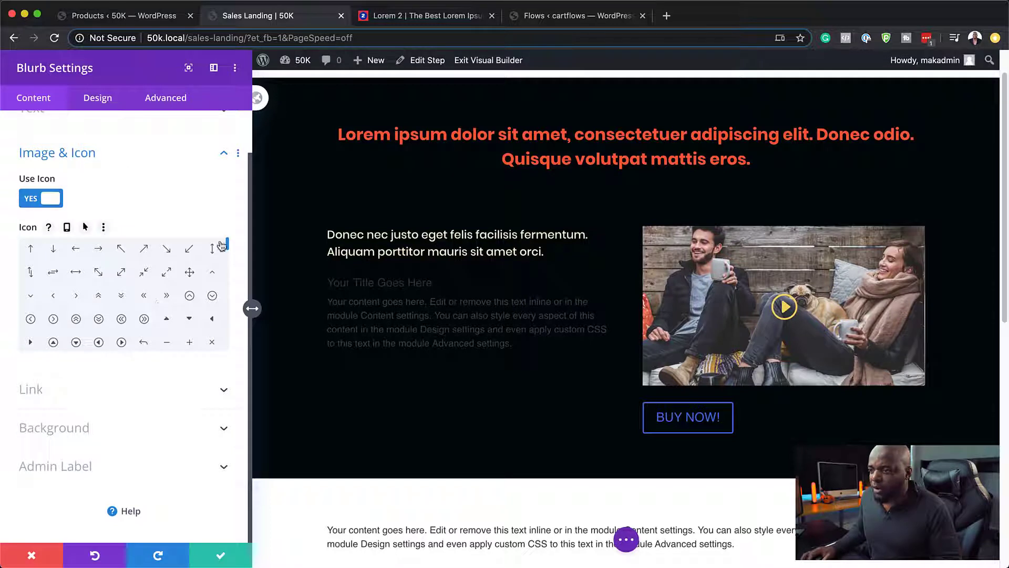
pyautogui.moveTo(228, 245); pyautogui.dragTo(232, 301)
pyautogui.click(122, 307)
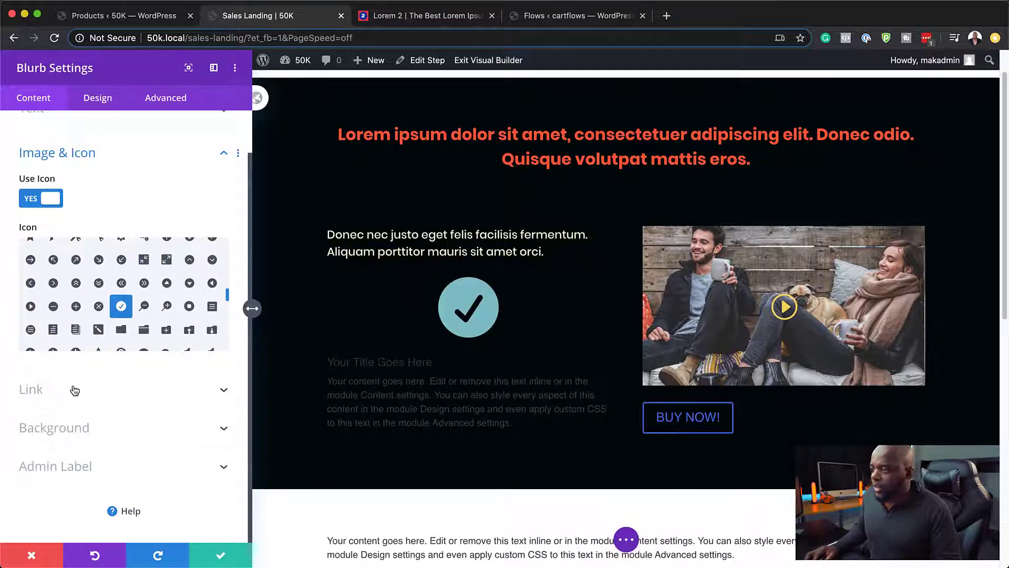
# Step: Colour the blurb's checkmark icon yellow and set its image/icon placement to Left
pyautogui.click(99, 98)
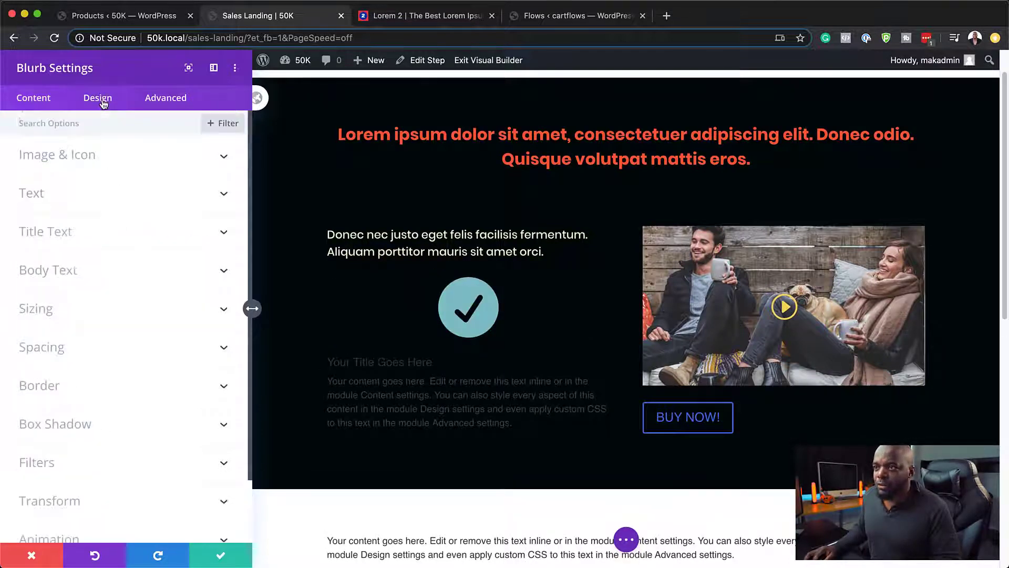
pyautogui.click(84, 159)
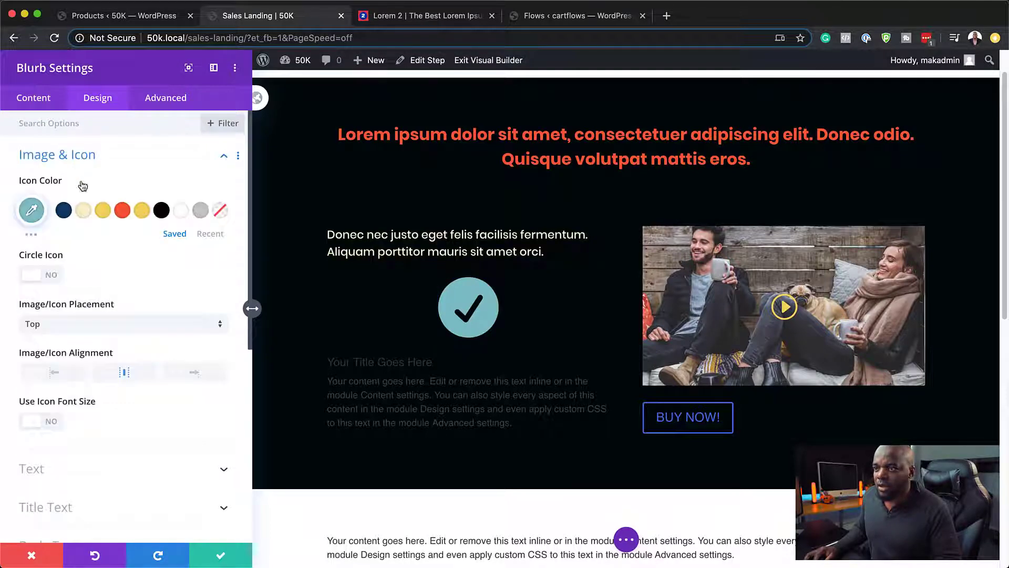
pyautogui.click(103, 212)
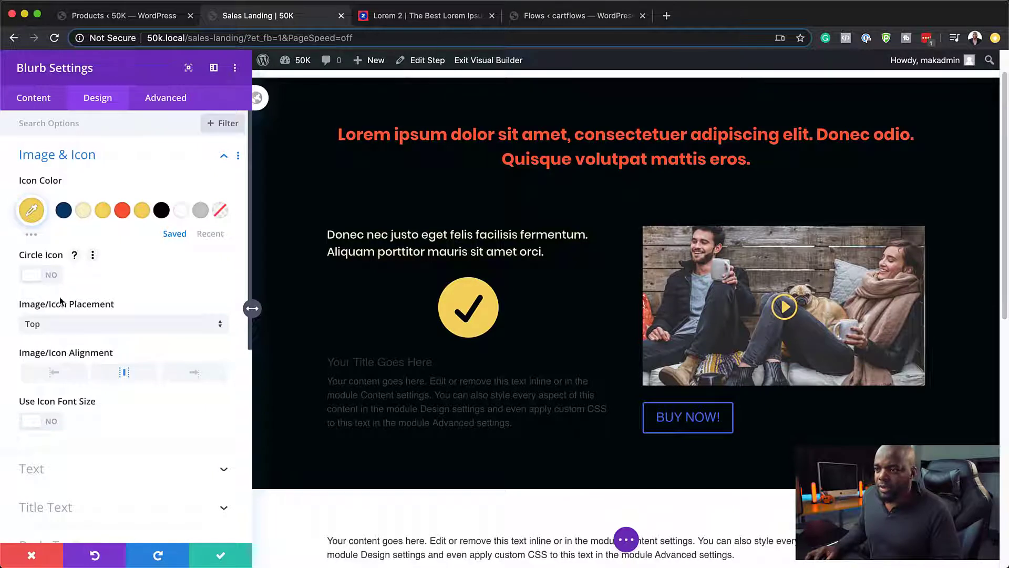
pyautogui.click(102, 323)
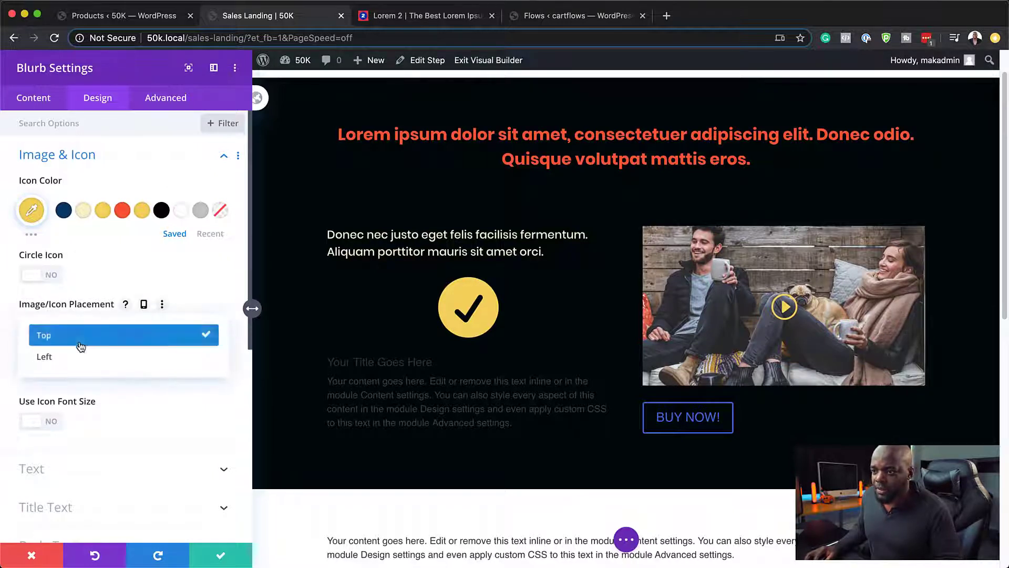
pyautogui.click(75, 356)
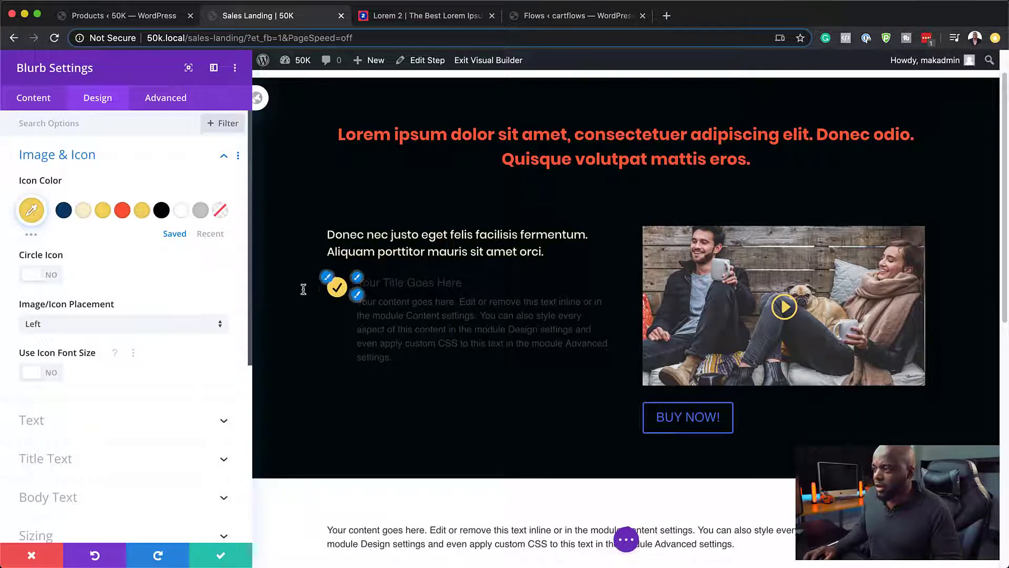
# Step: Copy the opening sentence of Lorem 2's fourth paragraph, from "Praesent dapibus" through "eu erat."
pyautogui.click(357, 277)
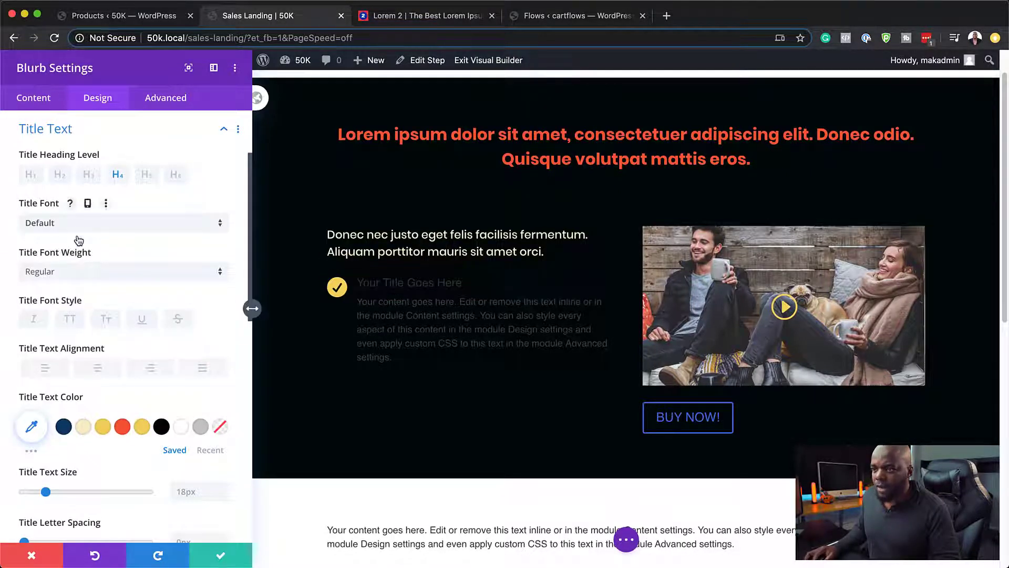
pyautogui.click(416, 17)
pyautogui.click(474, 323)
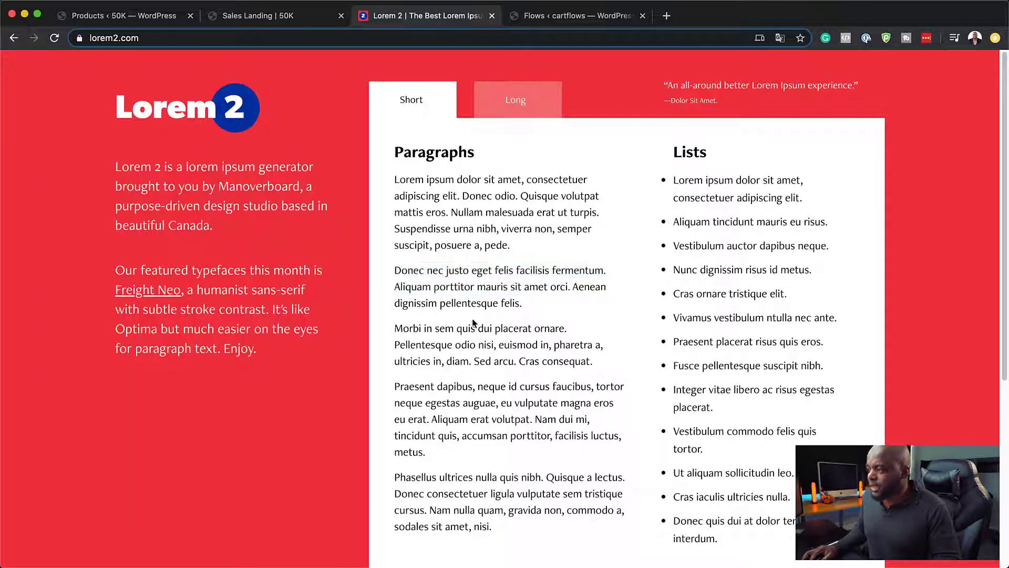
pyautogui.moveTo(395, 329); pyautogui.dragTo(541, 345)
pyautogui.moveTo(395, 386); pyautogui.dragTo(430, 420)
pyautogui.press('super+c')
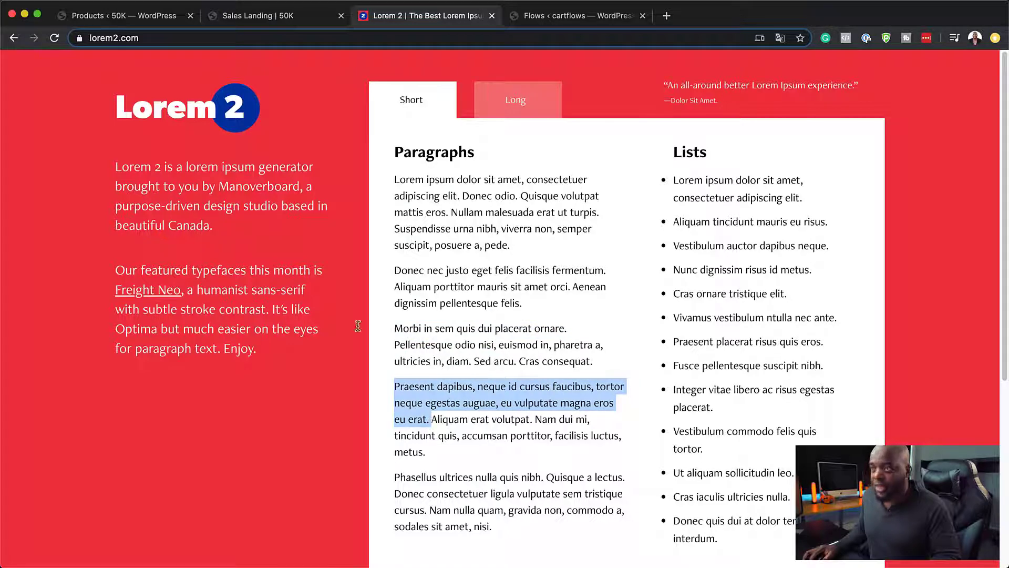
# Step: Replace the blurb's placeholder body with the copied "Praesent dapibus" sentence and clear its title
pyautogui.click(257, 15)
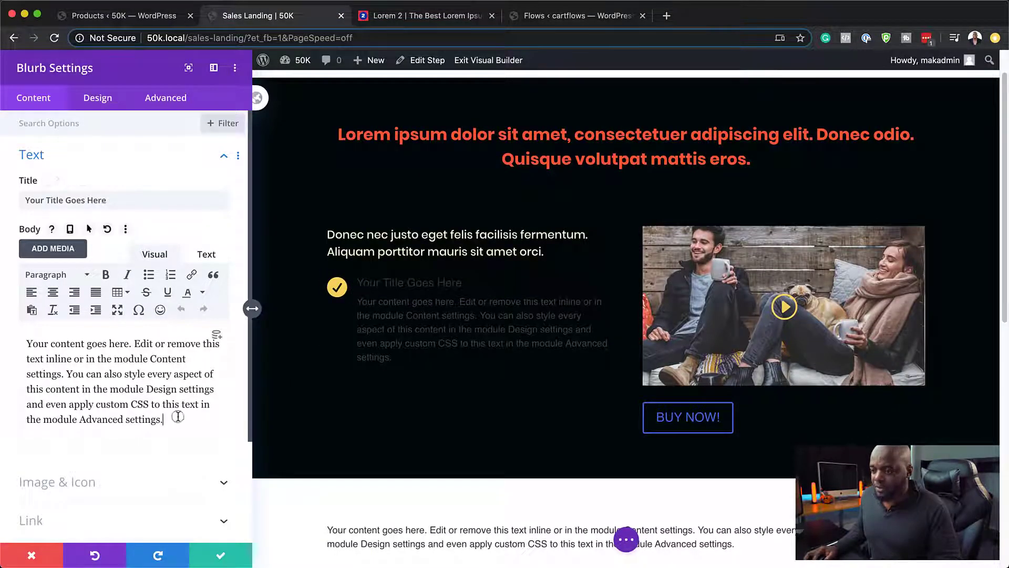
pyautogui.moveTo(167, 420); pyautogui.dragTo(15, 337)
pyautogui.press('super+v')
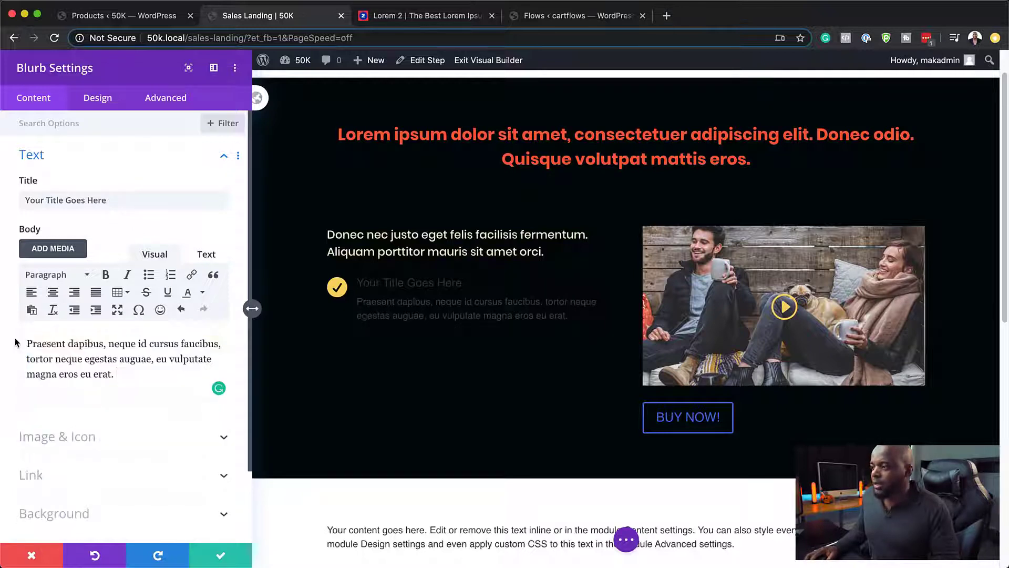
pyautogui.tripleClick(121, 202)
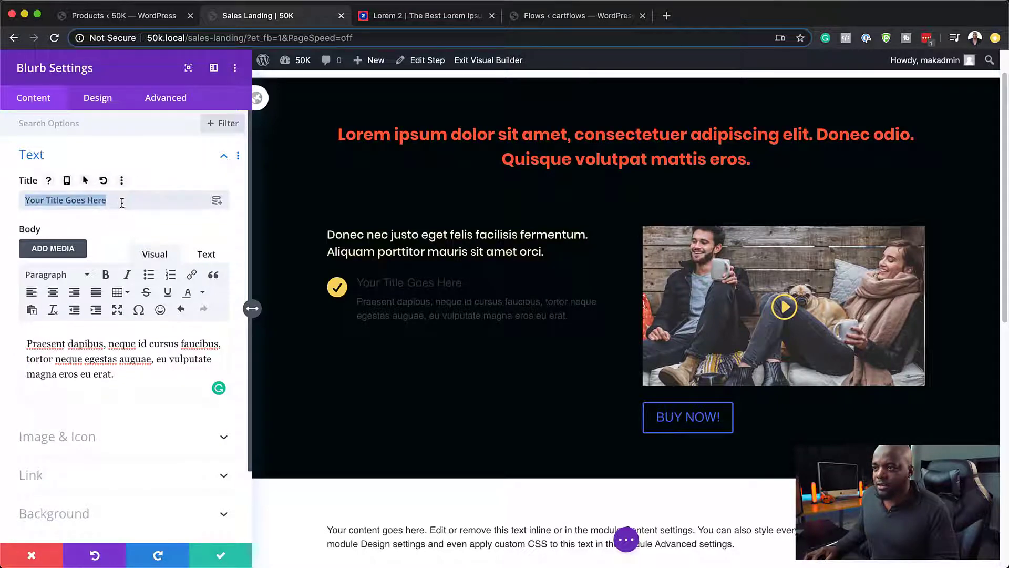
pyautogui.press('BackSpace')
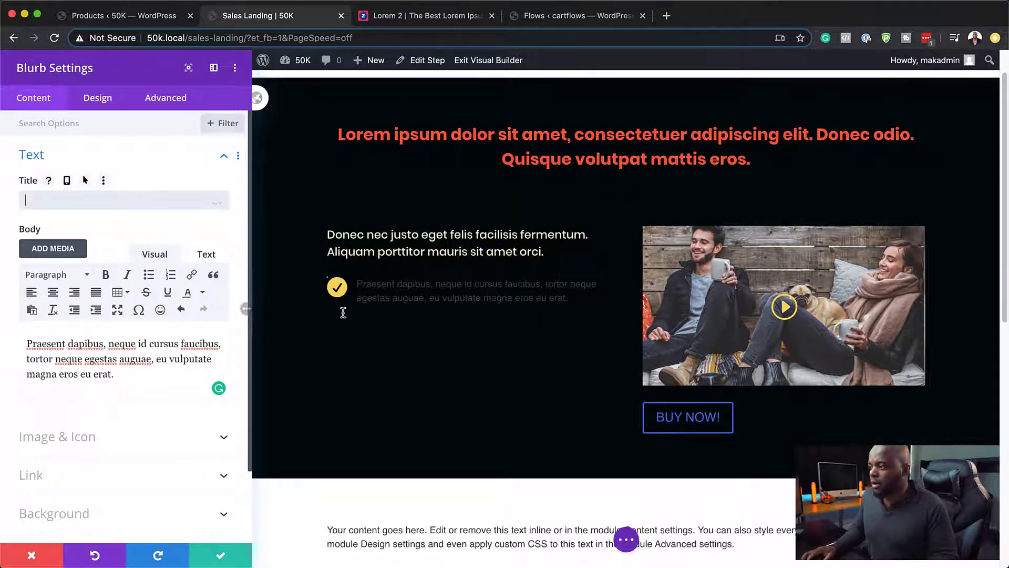
# Step: Colour the blurb's body text light grey and set its font to Poppins
pyautogui.click(355, 278)
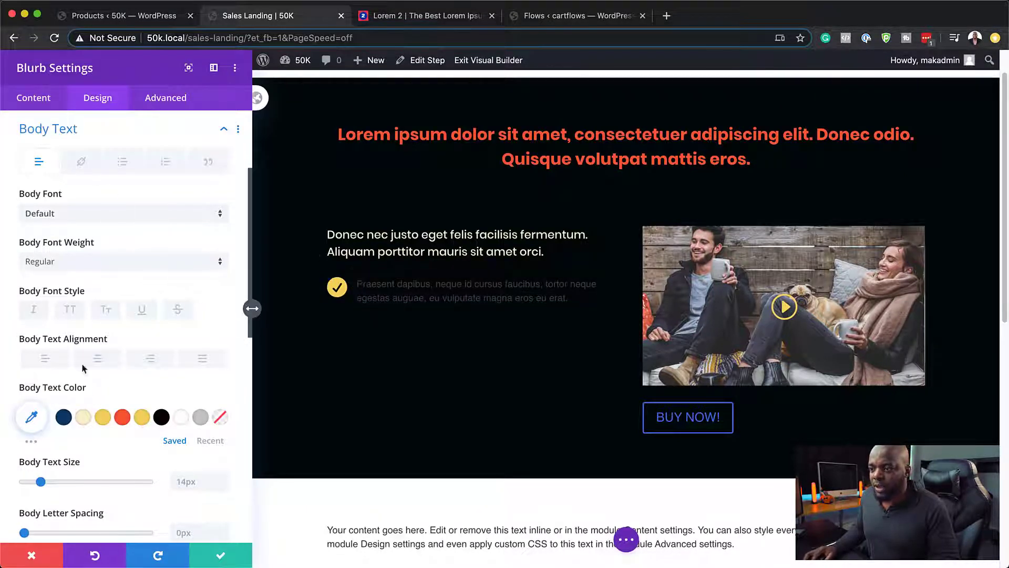
pyautogui.click(38, 440)
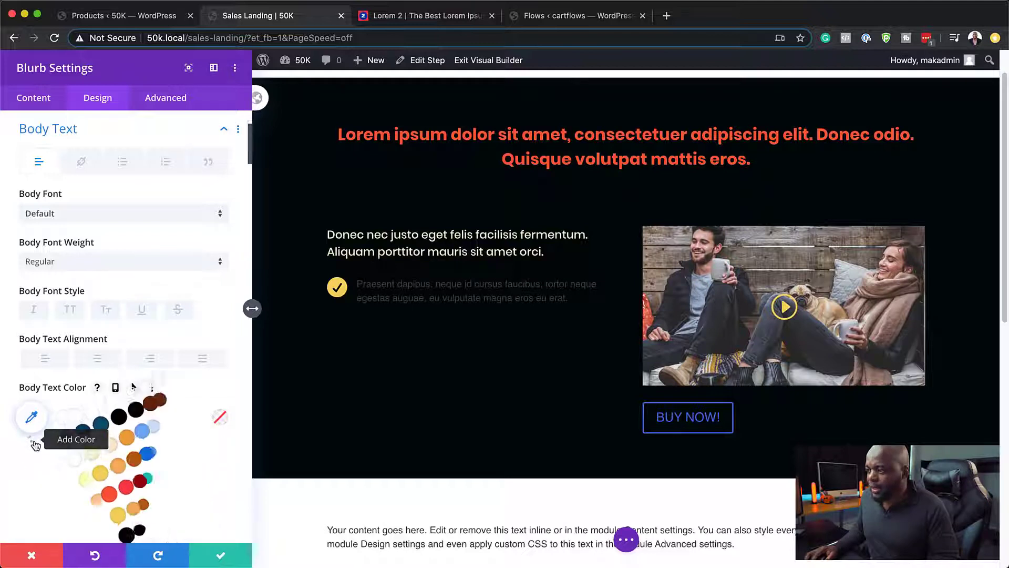
pyautogui.scroll(-3, 40, 439)
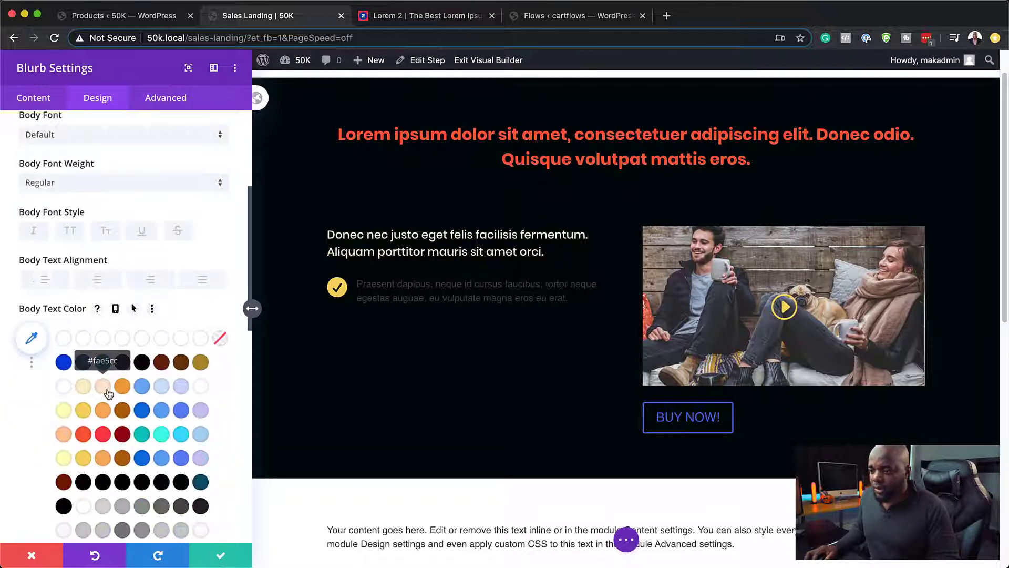
pyautogui.click(104, 507)
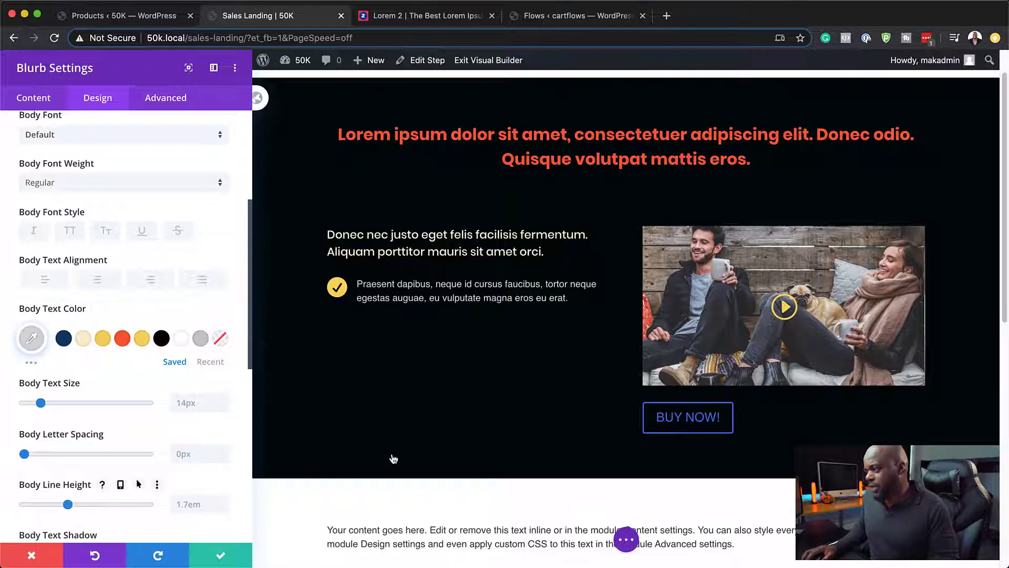
pyautogui.click(76, 135)
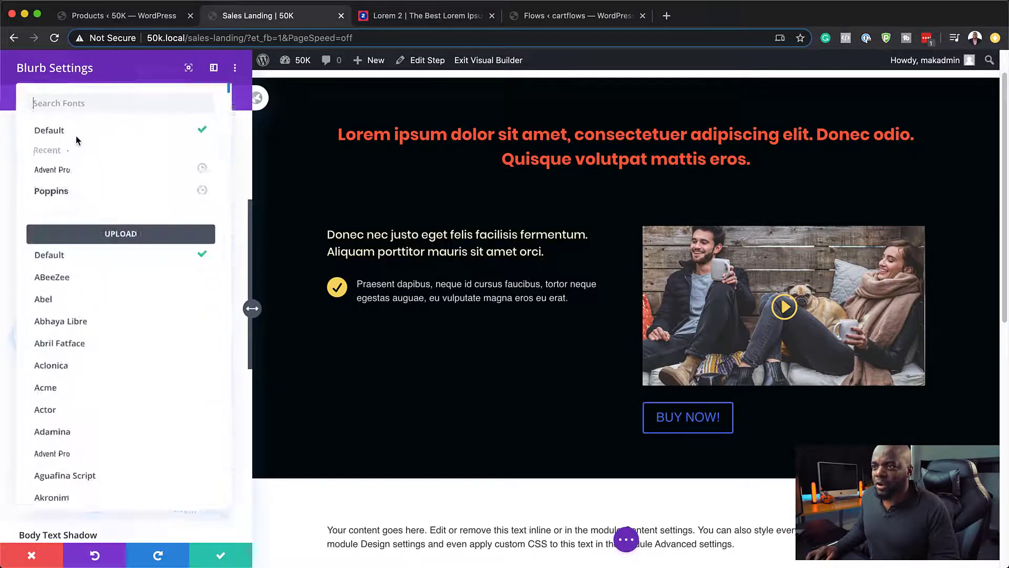
pyautogui.click(83, 195)
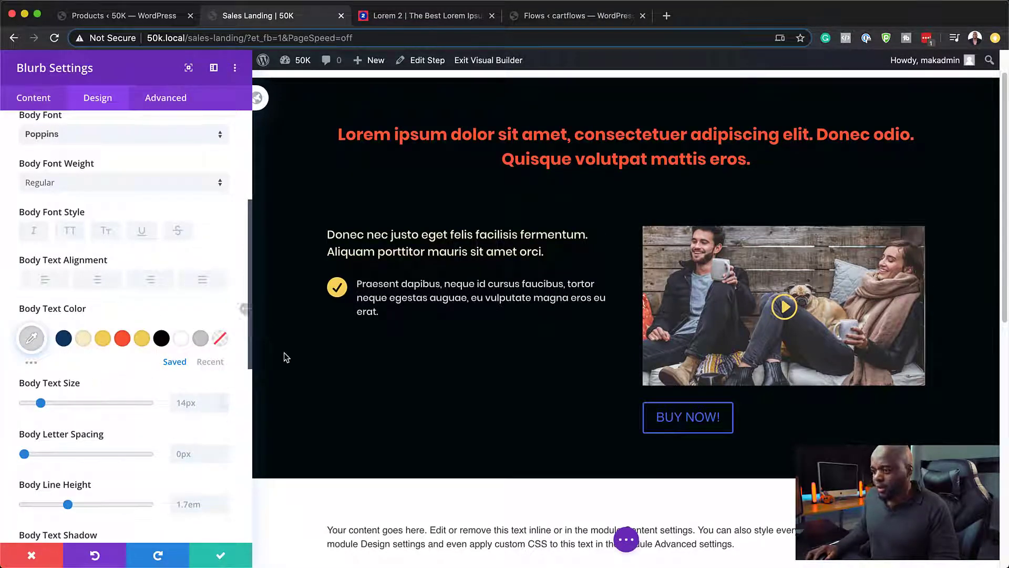
# Step: Recolour the blurb's checkmark icon grey #c6c6c6 and save the blurb's settings
pyautogui.click(337, 287)
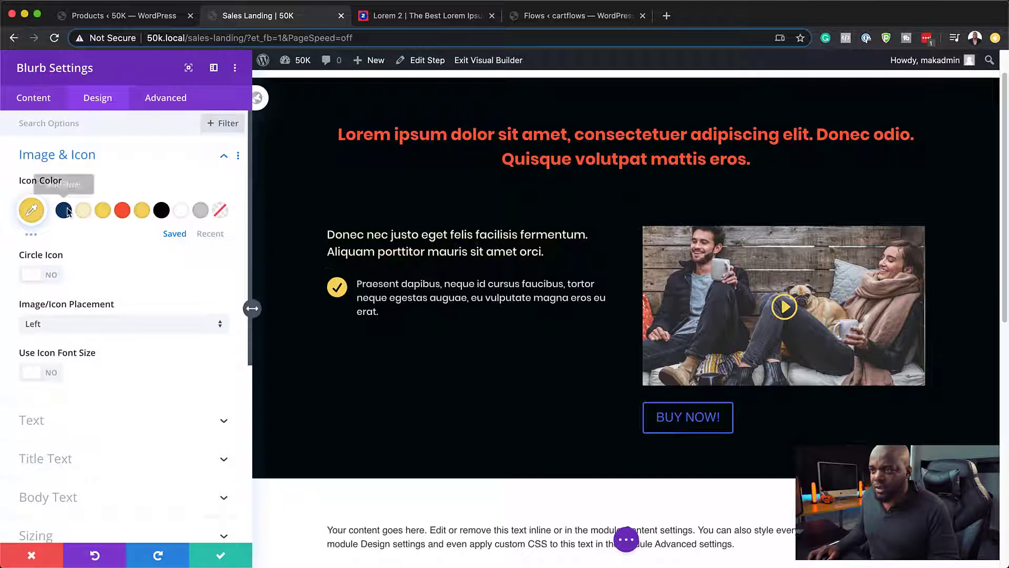
pyautogui.click(182, 213)
pyautogui.click(198, 216)
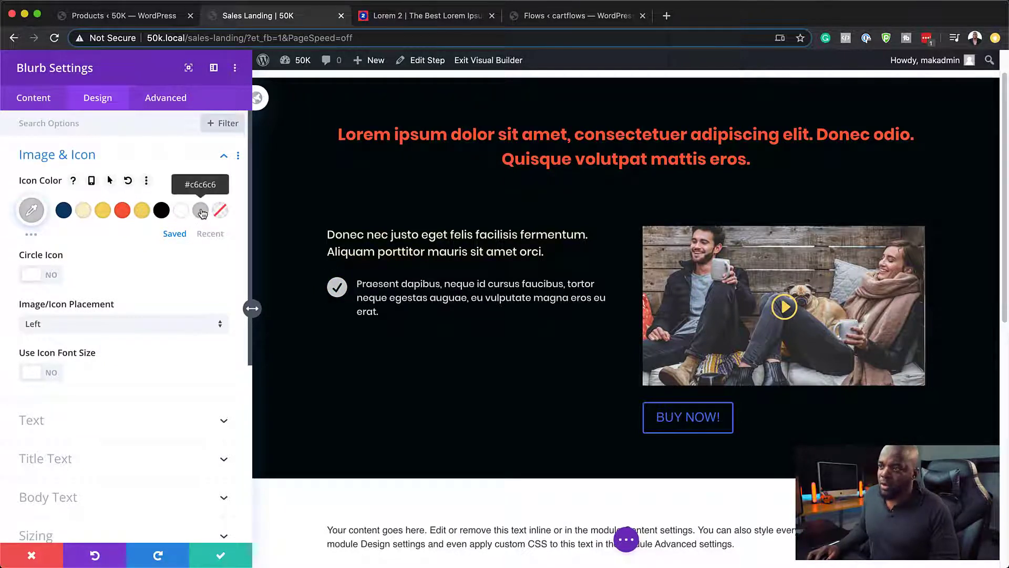
pyautogui.click(215, 555)
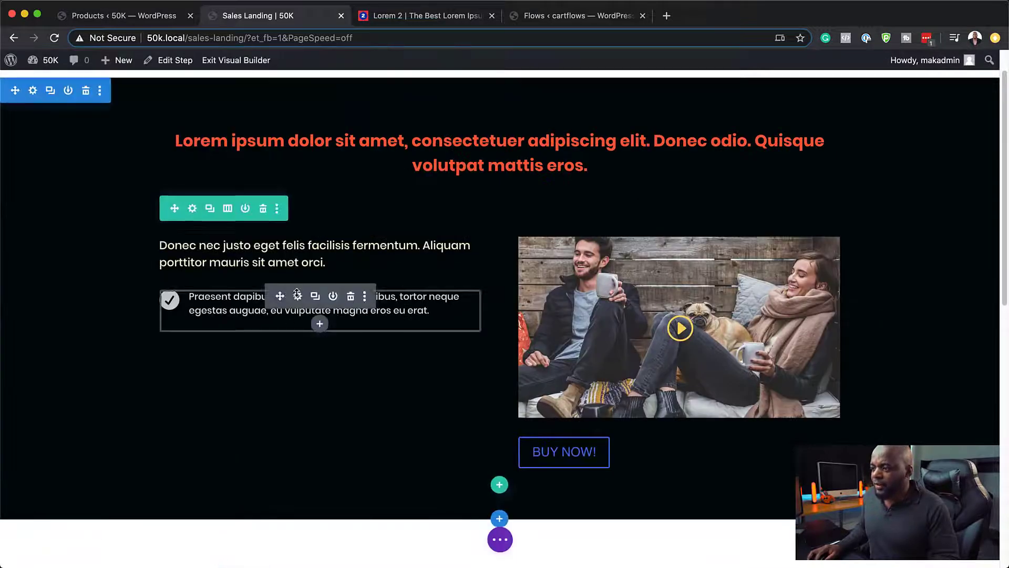
# Step: Duplicate the checkmark blurb twice and move the BUY NOW! button below the three blurbs
pyautogui.click(315, 297)
pyautogui.click(315, 297)
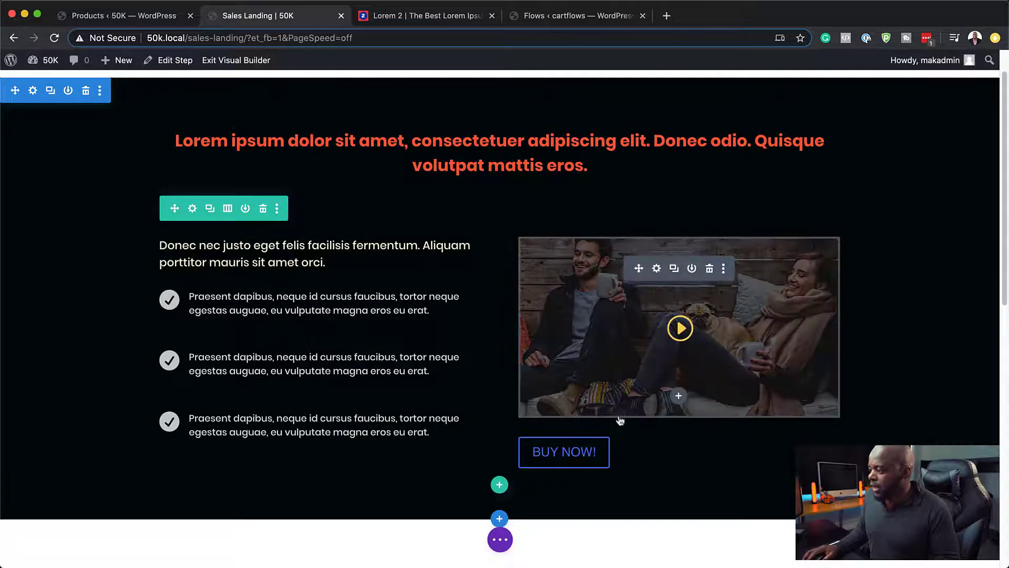
pyautogui.scroll(-3, 637, 301)
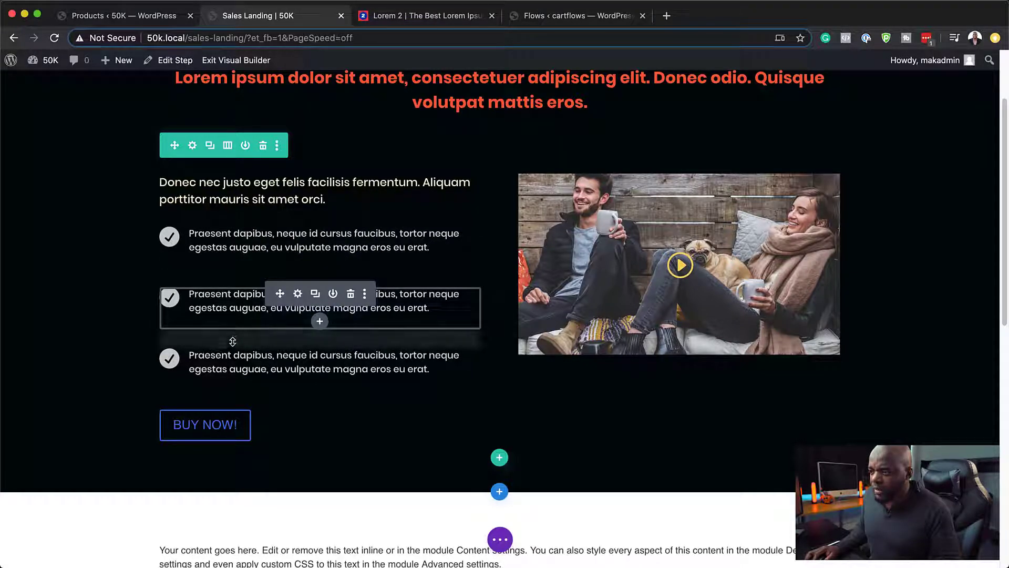
# Step: Reduce the vertical gaps between the three checkmark blurbs so they are closely and evenly spaced
pyautogui.moveTo(232, 341); pyautogui.dragTo(235, 329)
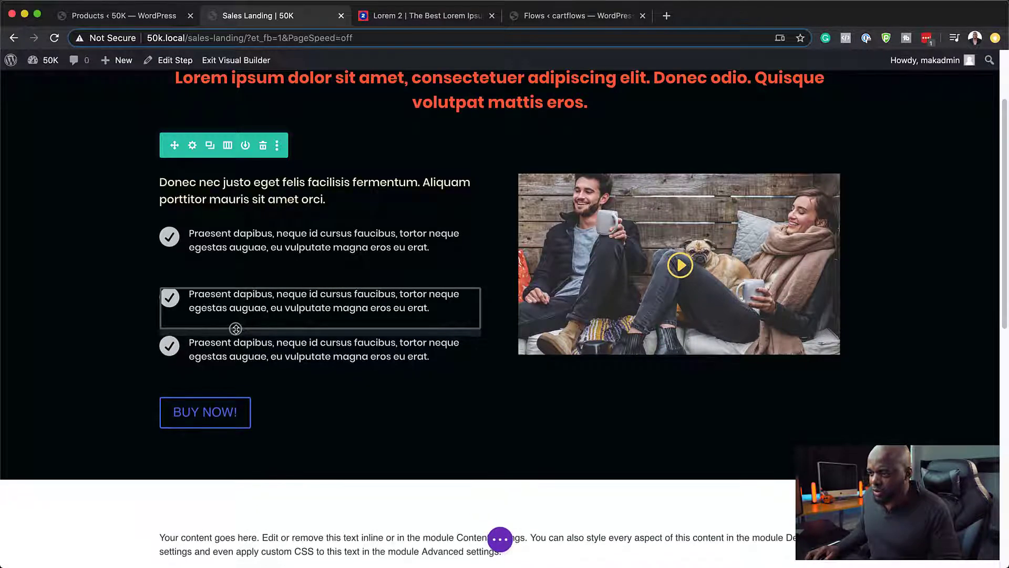
pyautogui.moveTo(263, 280); pyautogui.dragTo(265, 264)
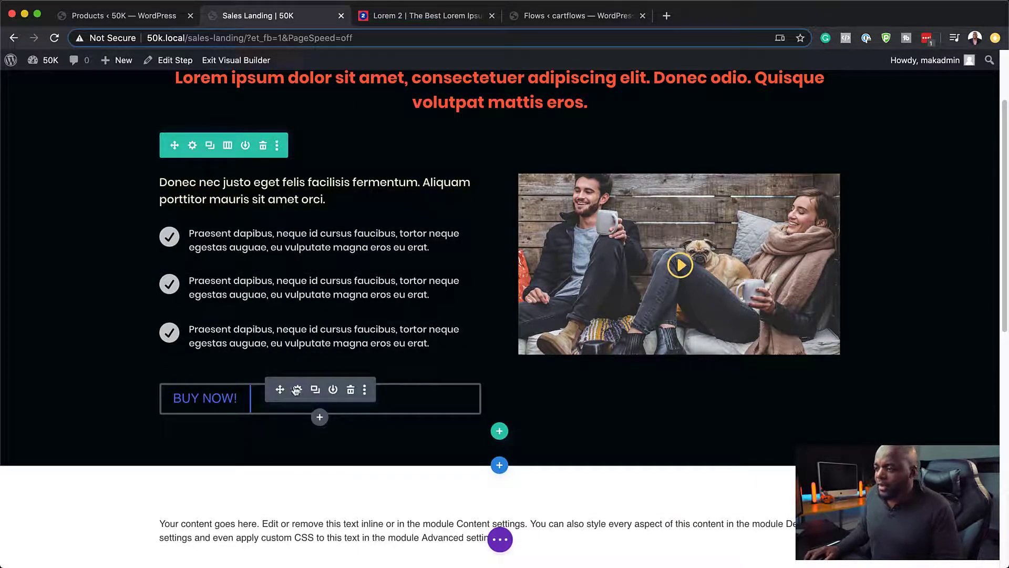
# Step: Enable custom styles for the BUY NOW! button and set its text colour to the saved cream
pyautogui.click(297, 390)
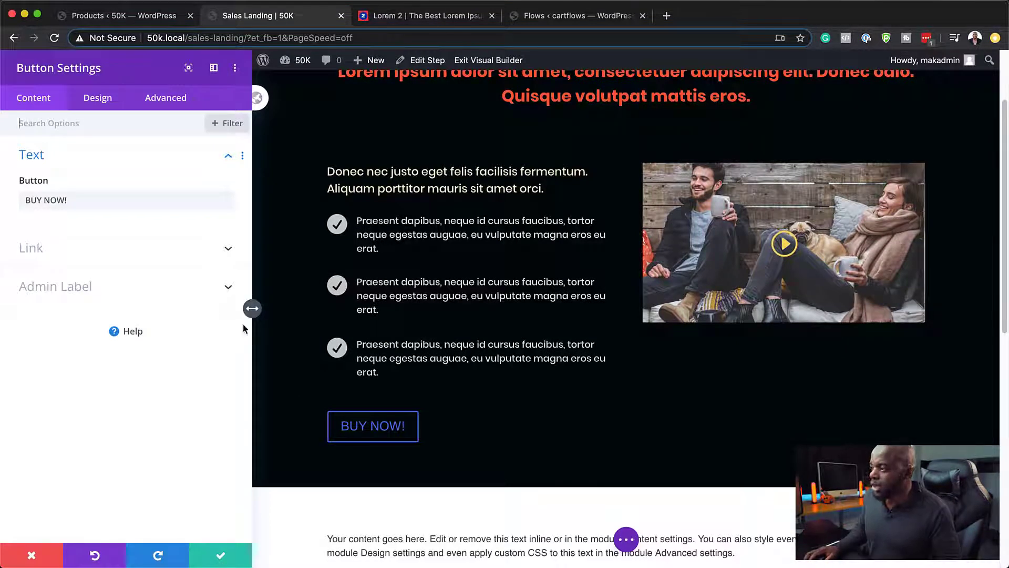
pyautogui.click(105, 103)
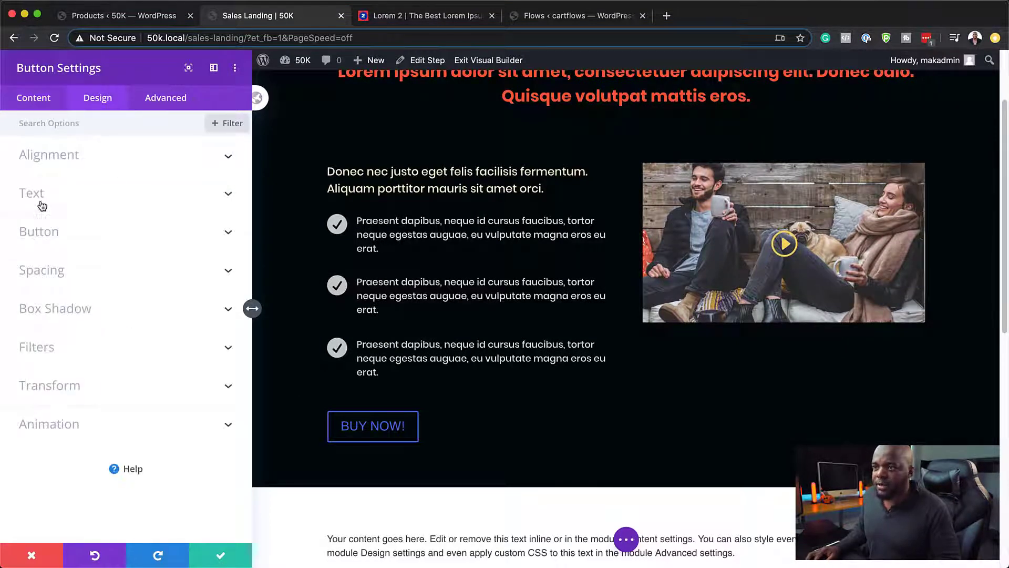
pyautogui.click(46, 232)
pyautogui.click(59, 268)
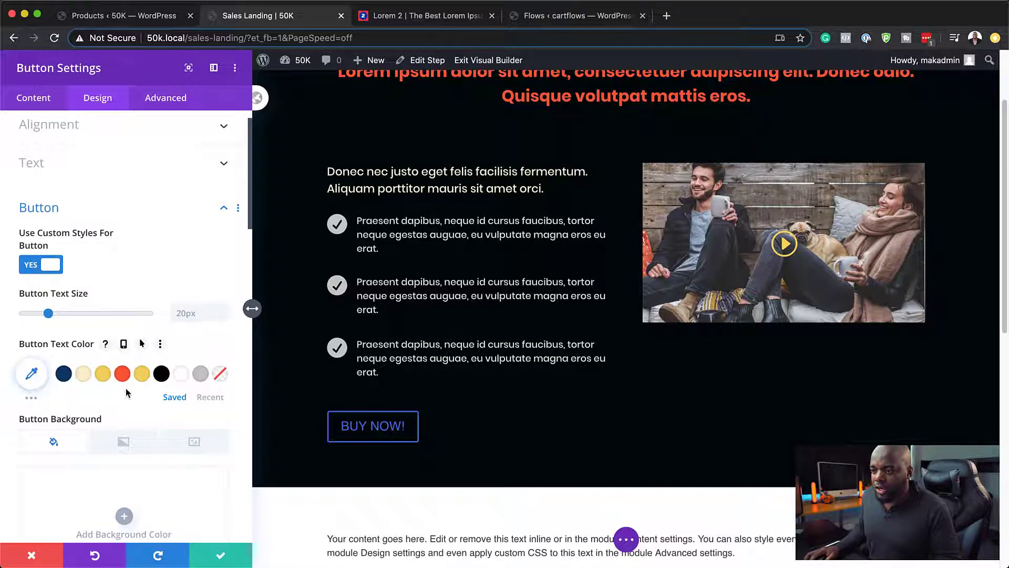
pyautogui.scroll(-1, 125, 388)
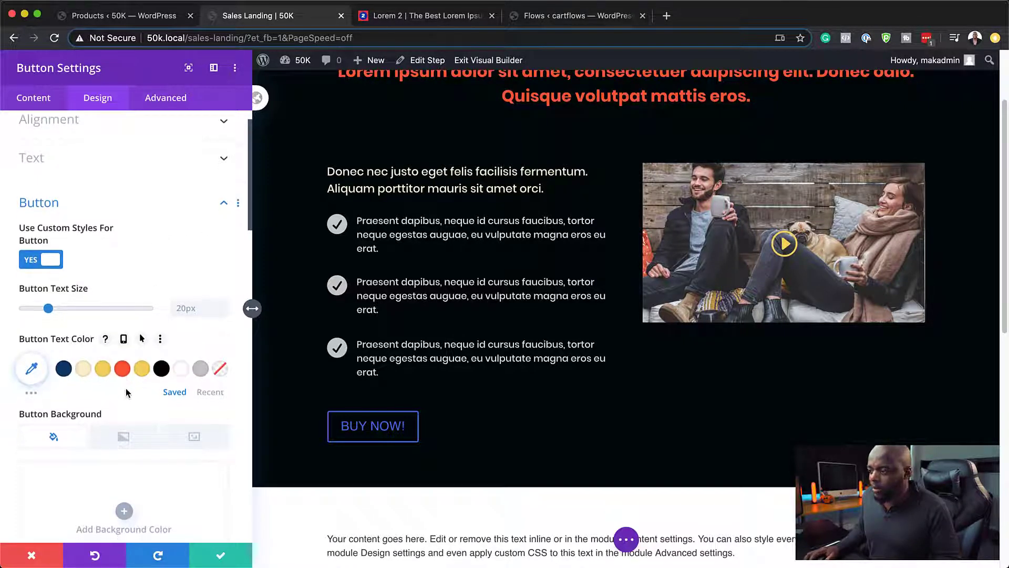
pyautogui.click(83, 370)
# Step: Set the BUY NOW! button's background to orange-red #f95738 and its border to the same colour
pyautogui.scroll(-5, 125, 415)
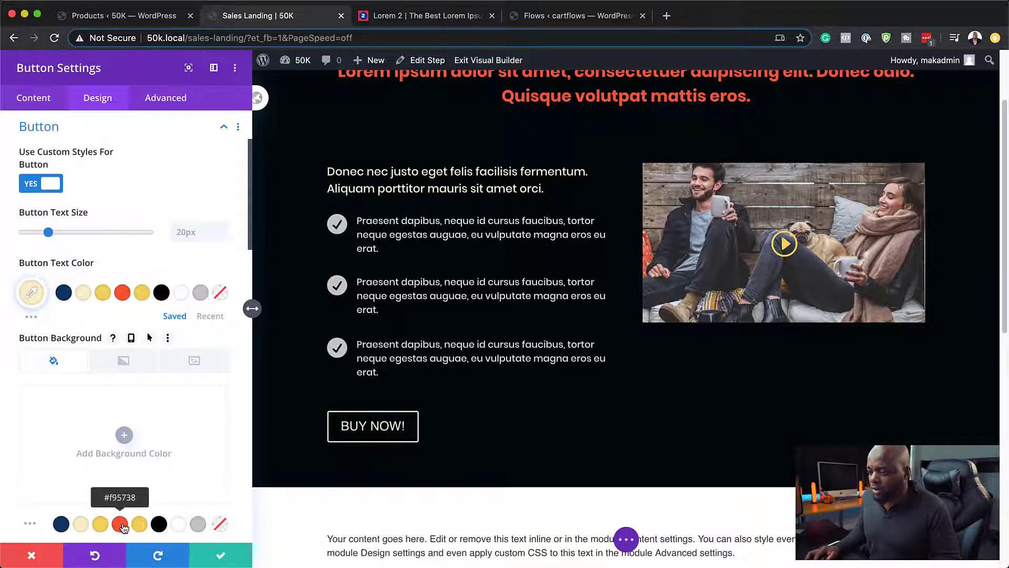
pyautogui.click(139, 524)
pyautogui.click(120, 526)
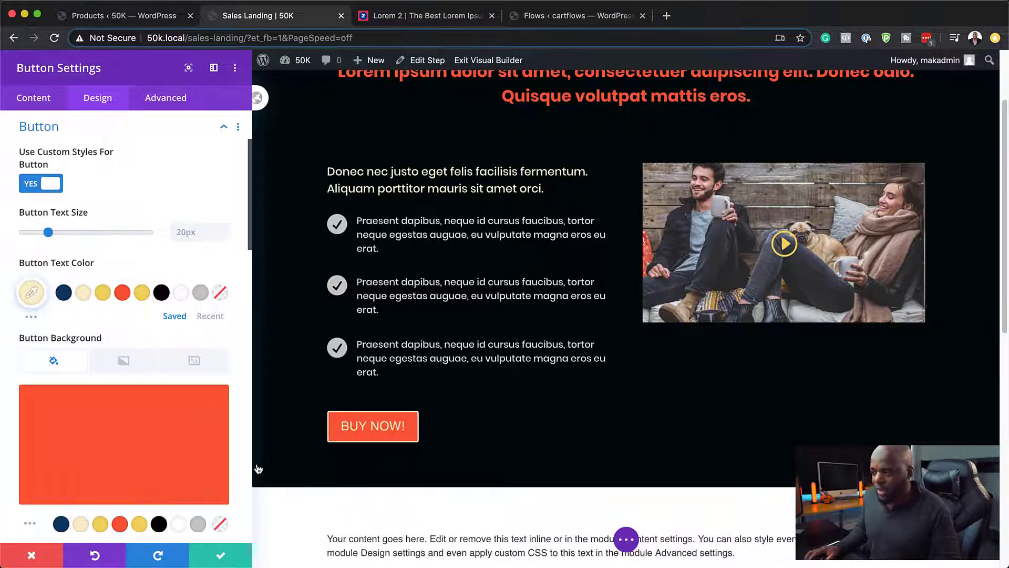
pyautogui.scroll(-9, 142, 409)
pyautogui.scroll(-3, 135, 497)
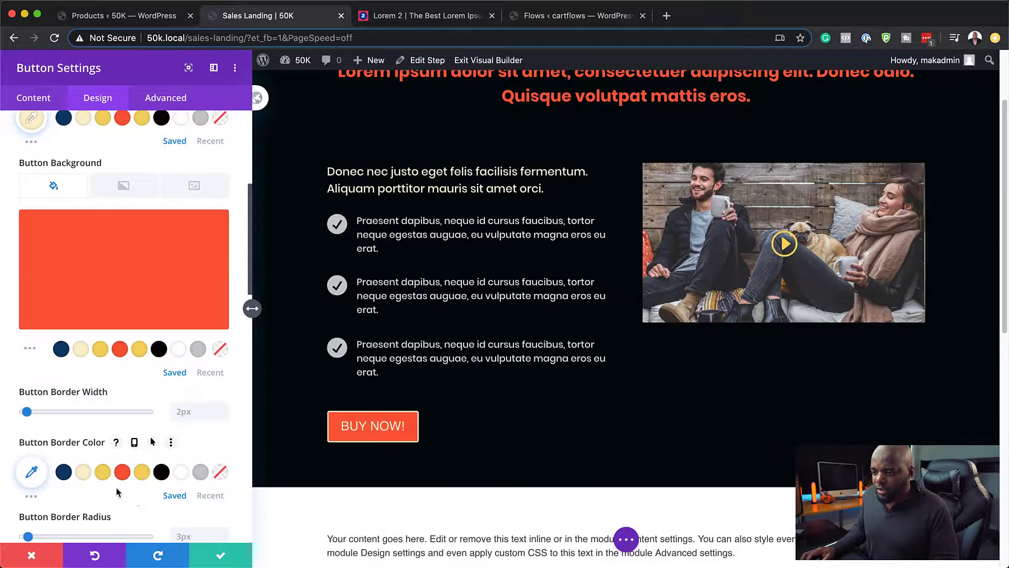
pyautogui.click(105, 467)
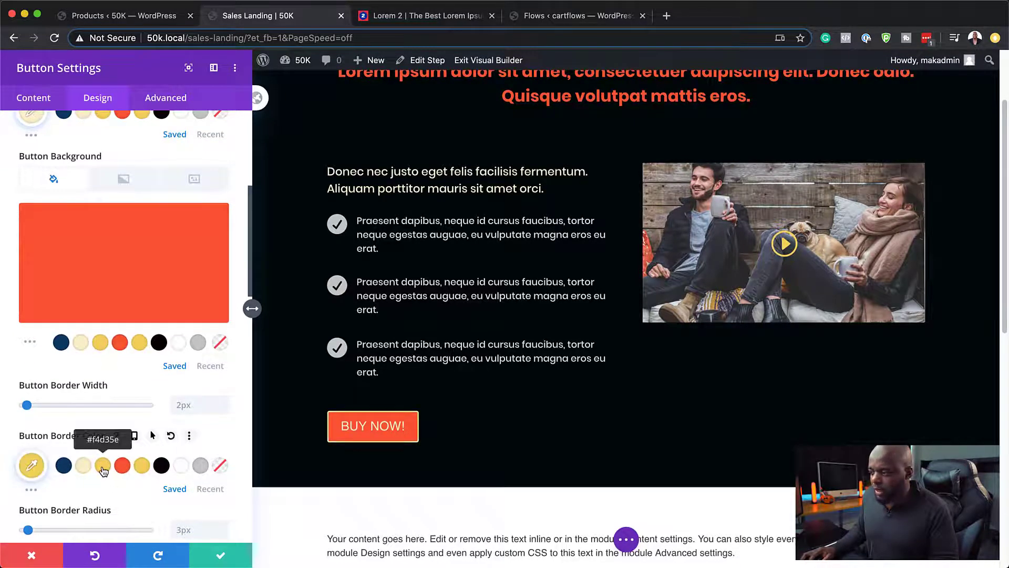
pyautogui.click(124, 467)
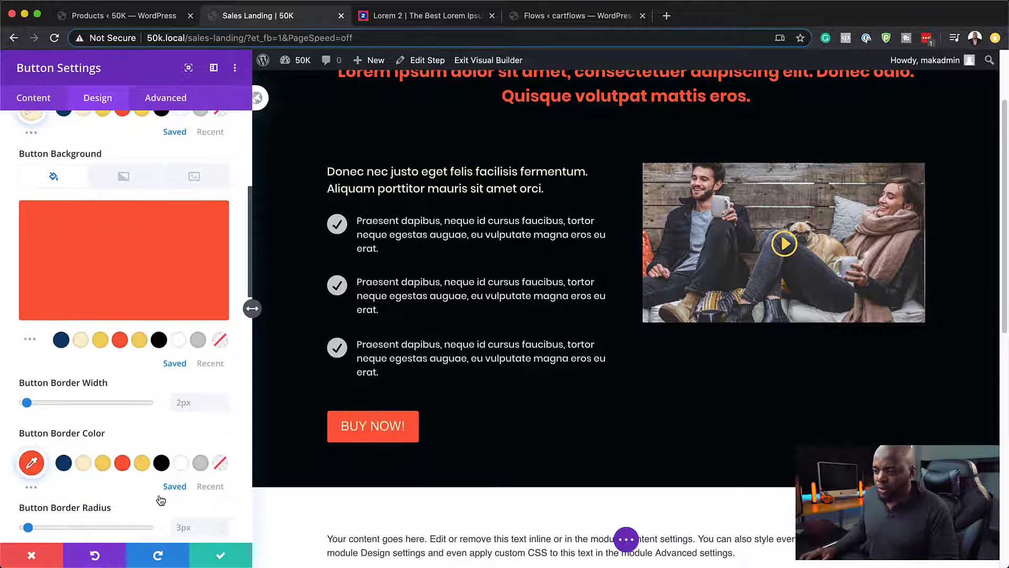
# Step: Set the BUY NOW! button's font to Poppins with a Bold weight
pyautogui.scroll(-5, 162, 499)
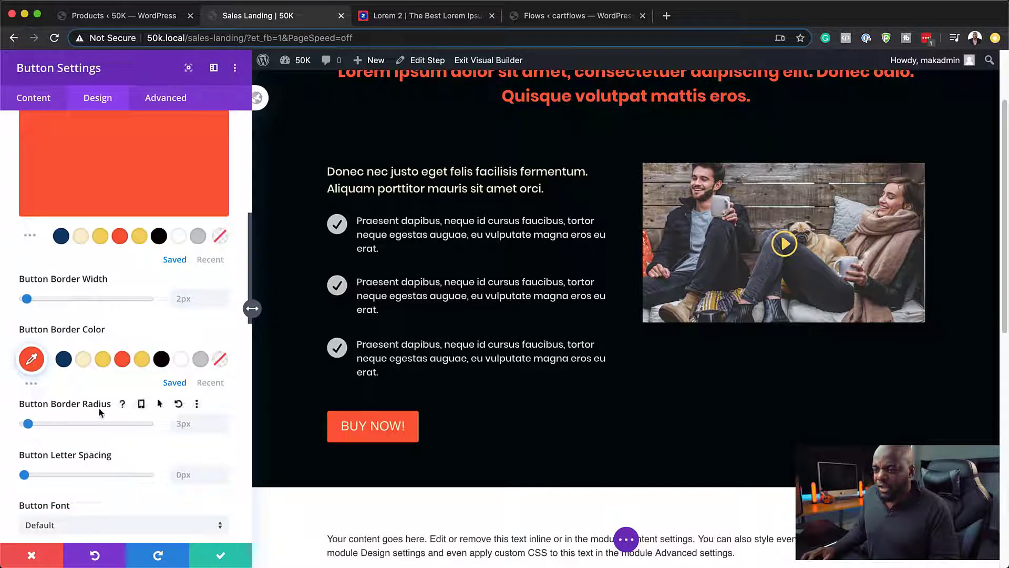
pyautogui.scroll(-3, 159, 442)
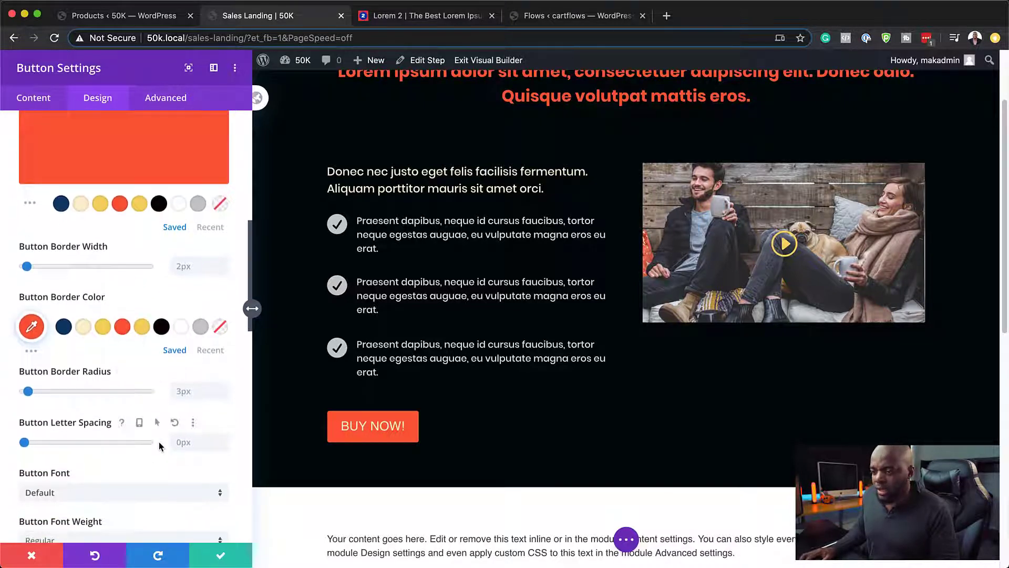
pyautogui.click(144, 461)
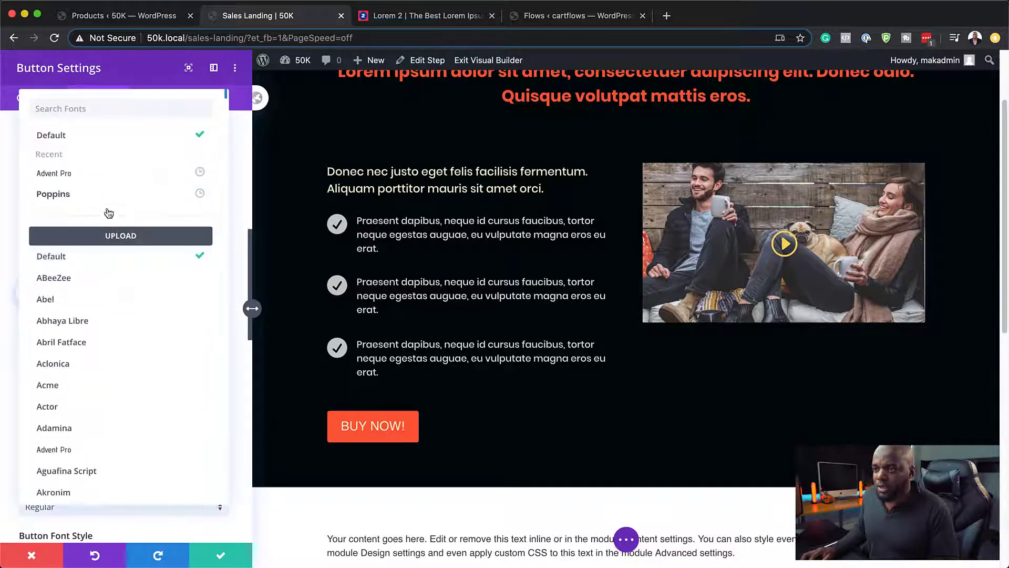
pyautogui.click(83, 195)
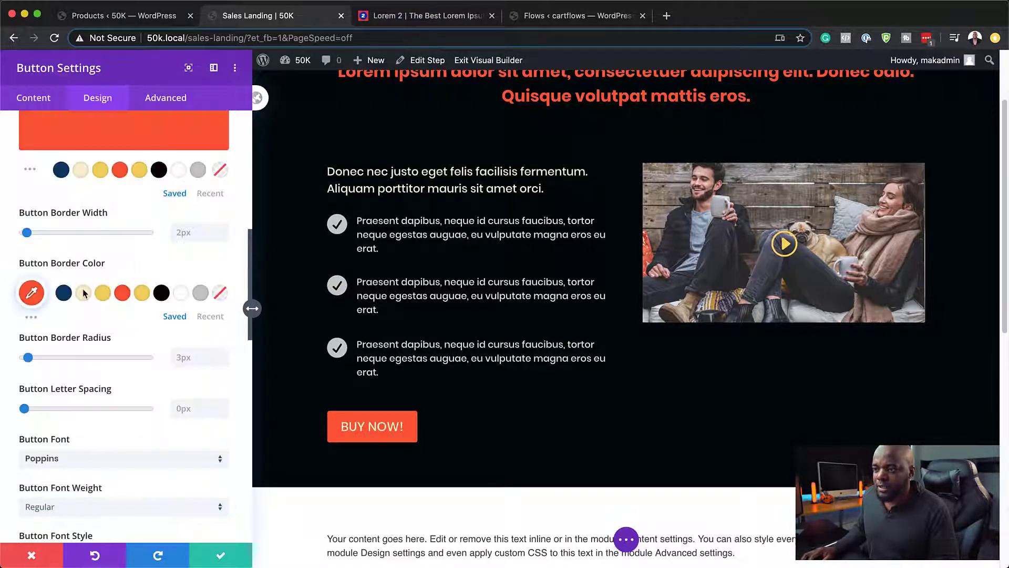
pyautogui.click(82, 508)
pyautogui.click(82, 446)
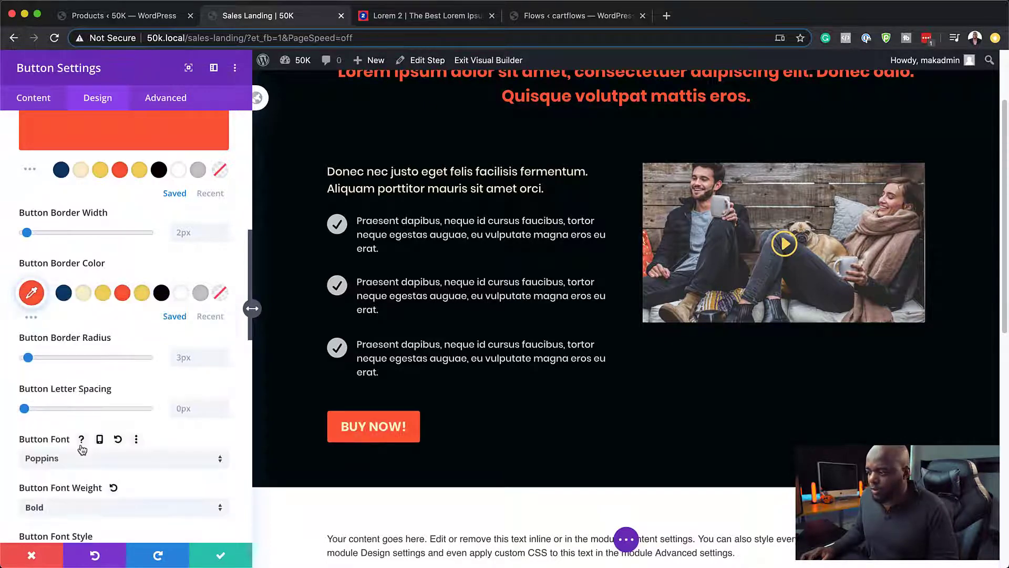
pyautogui.scroll(-1, 96, 461)
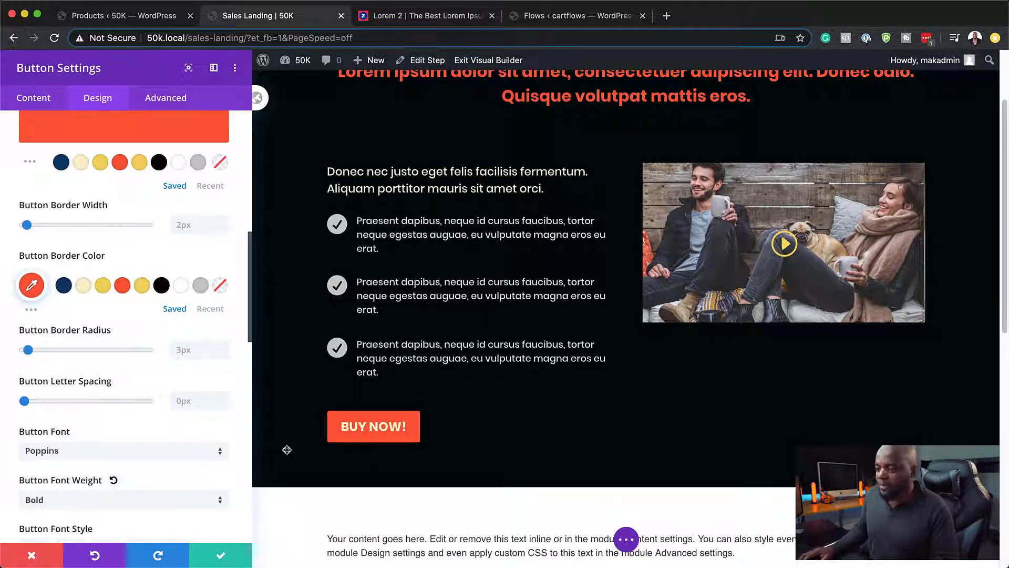
# Step: Save the BUY NOW! button's styling and give the dark hero section a top margin of -80px
pyautogui.scroll(2, 602, 293)
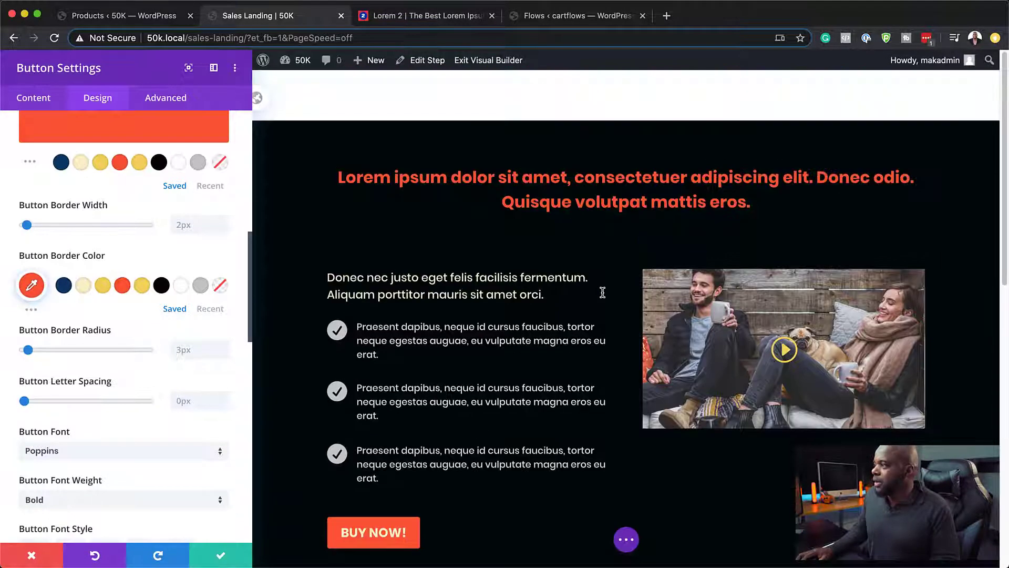
pyautogui.click(220, 556)
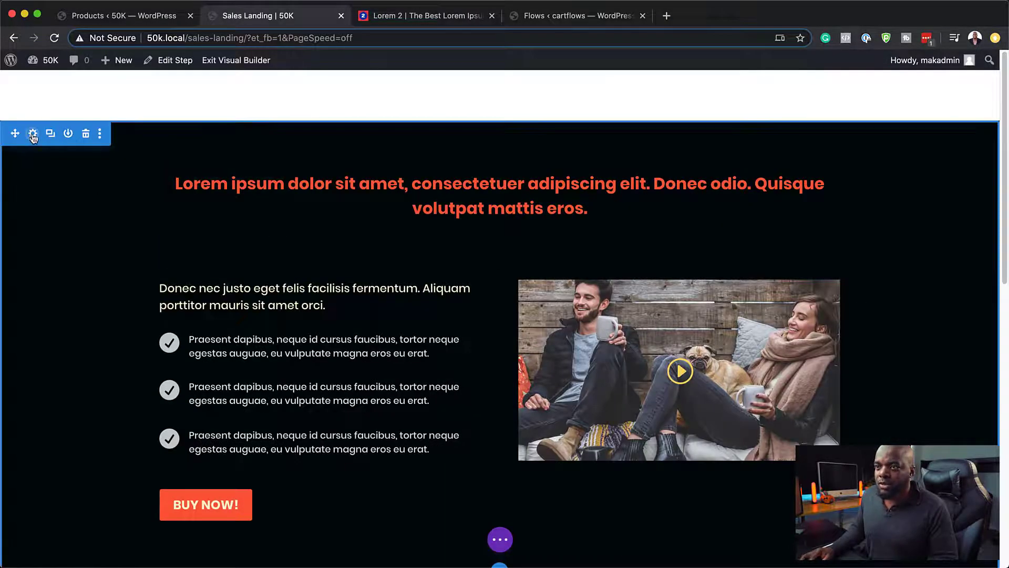
pyautogui.click(32, 135)
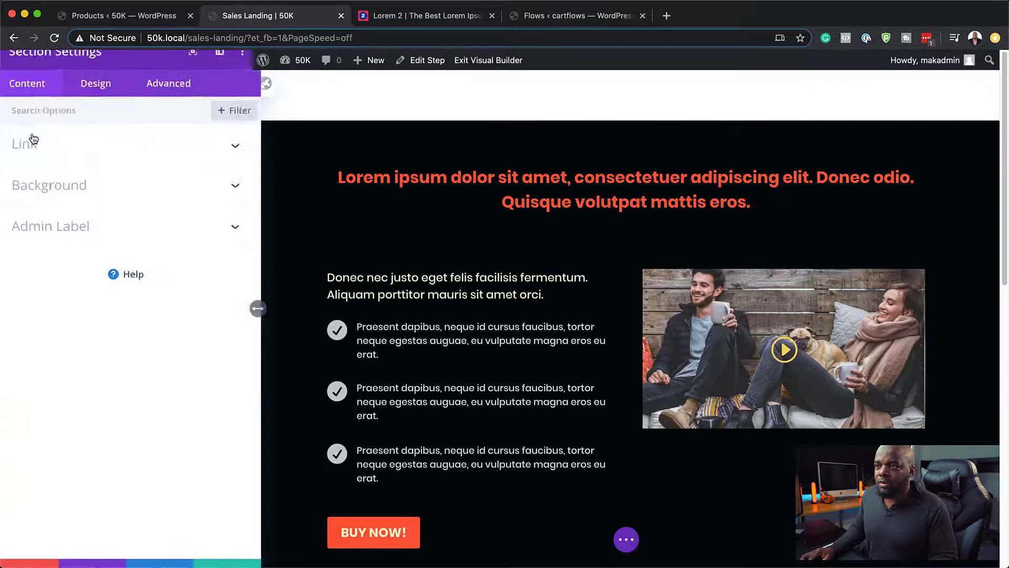
pyautogui.click(102, 102)
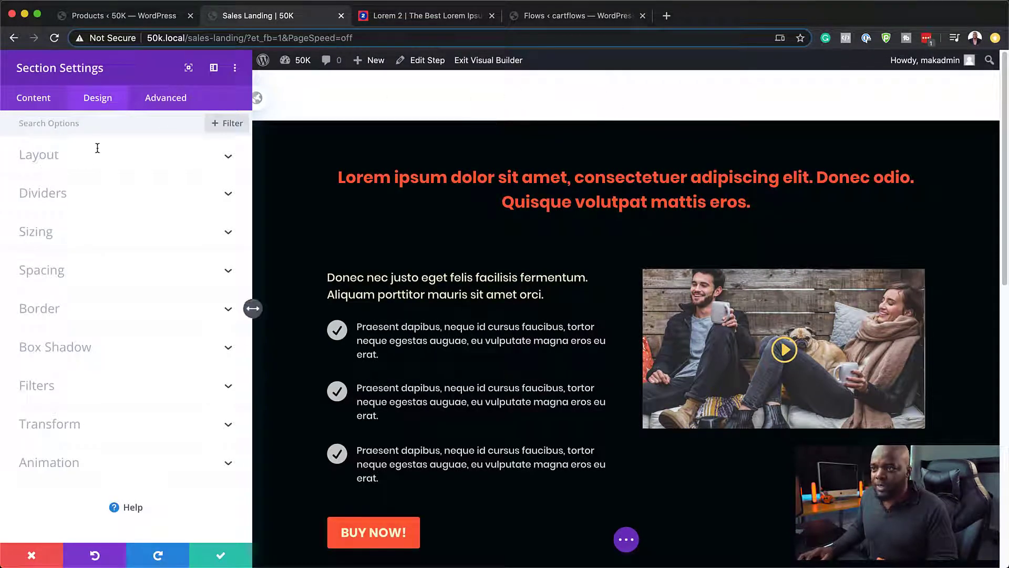
pyautogui.click(52, 272)
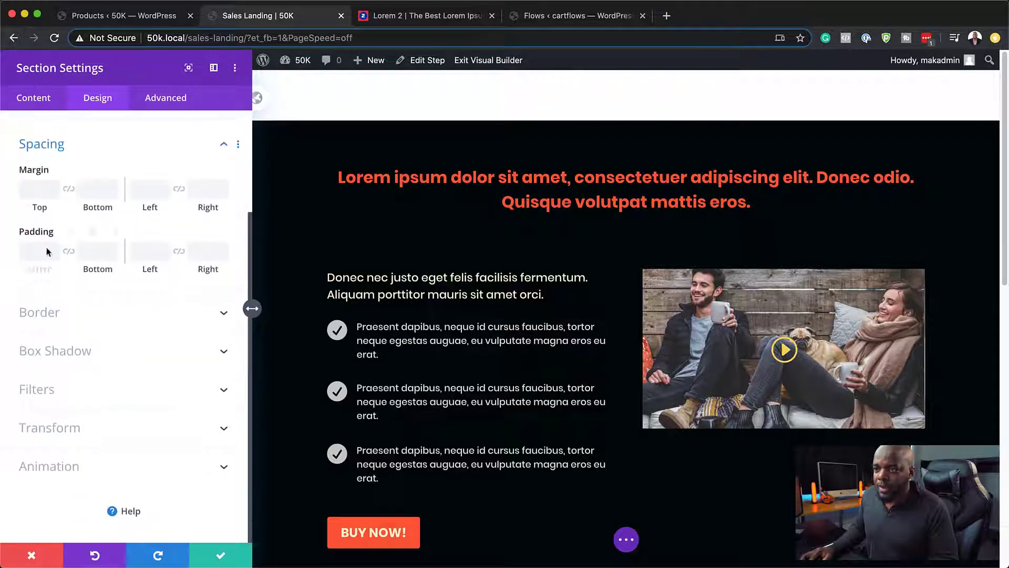
pyautogui.click(36, 190)
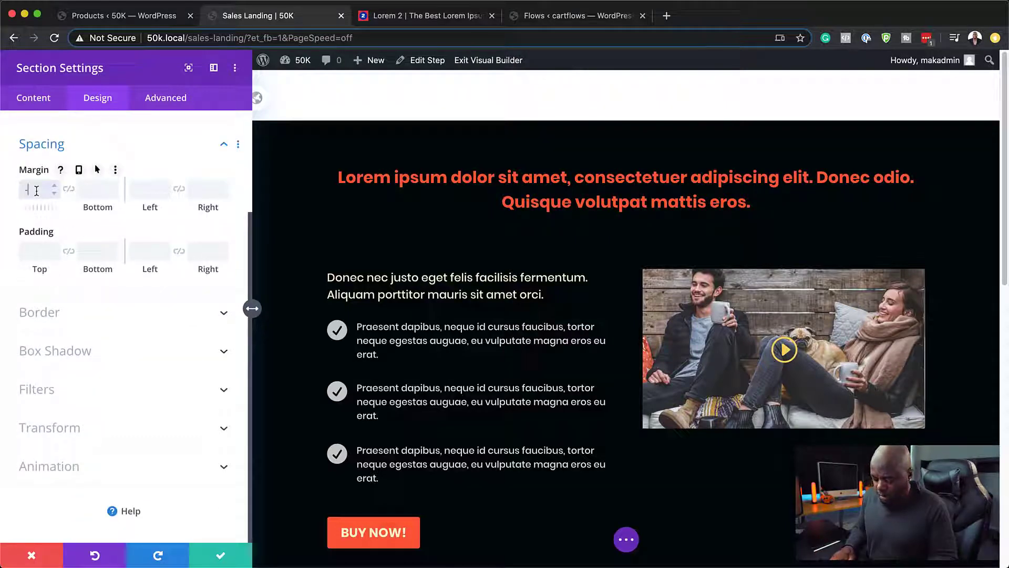
pyautogui.write('-80px')
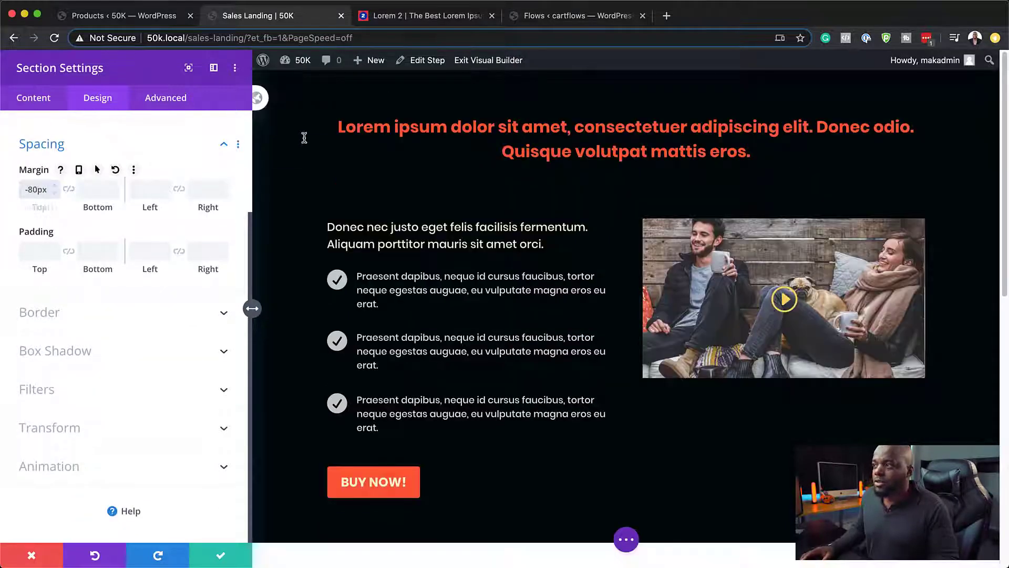
pyautogui.click(220, 556)
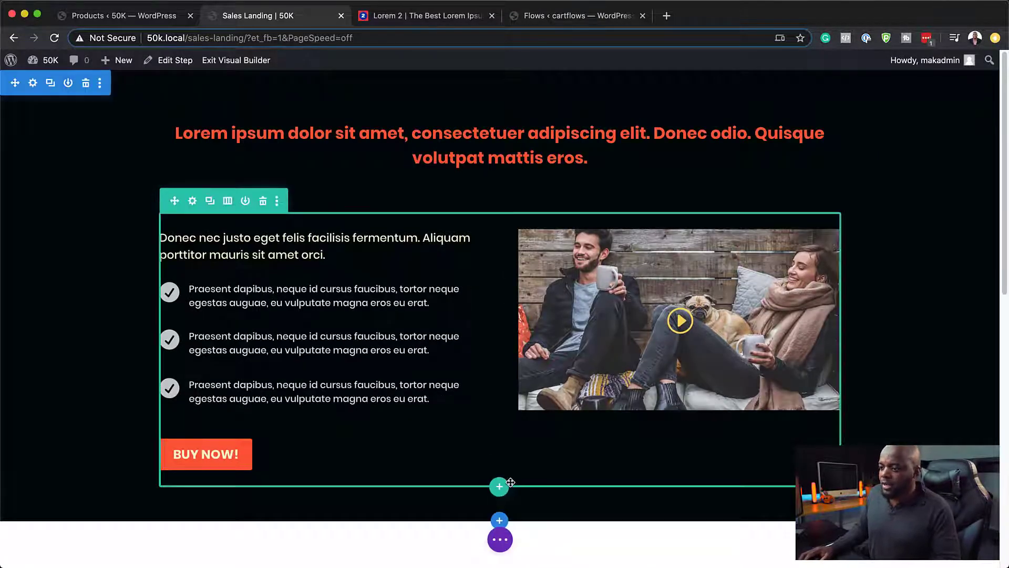
# Step: Set the dark hero section's top padding to 7vw, link the bottom padding to match, and save the section
pyautogui.click(34, 84)
pyautogui.click(102, 106)
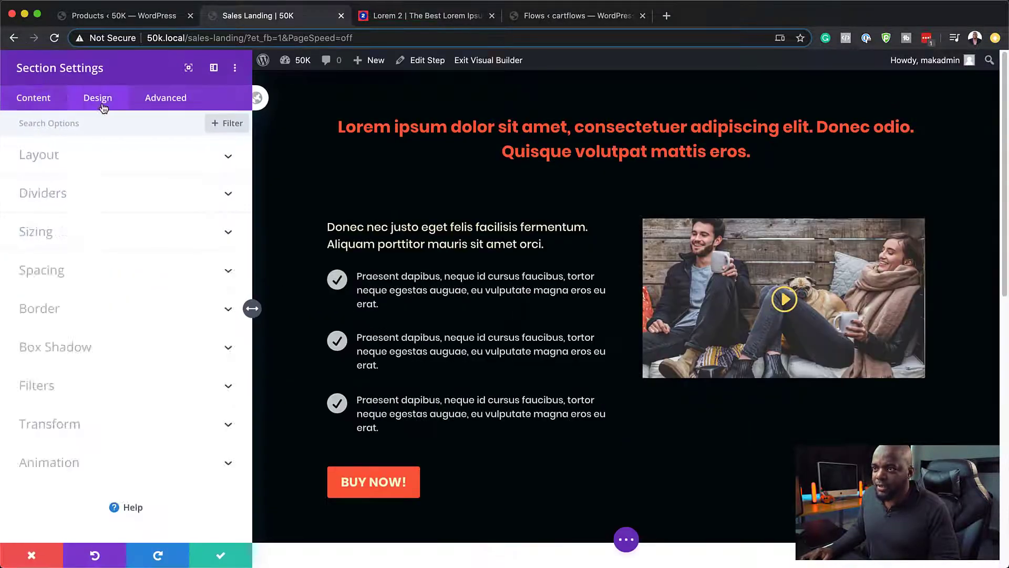
pyautogui.click(45, 274)
pyautogui.click(36, 250)
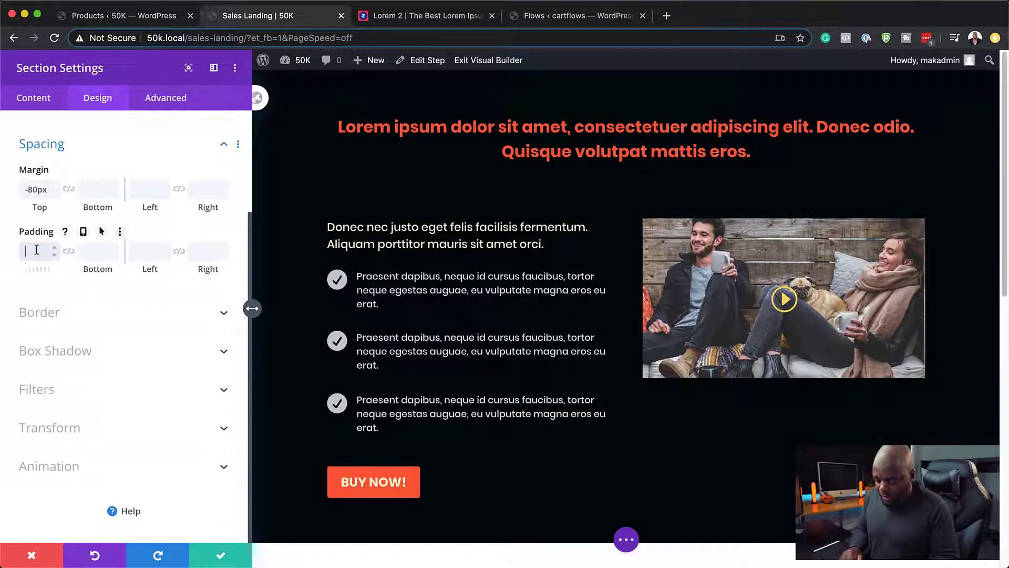
pyautogui.write('7vw')
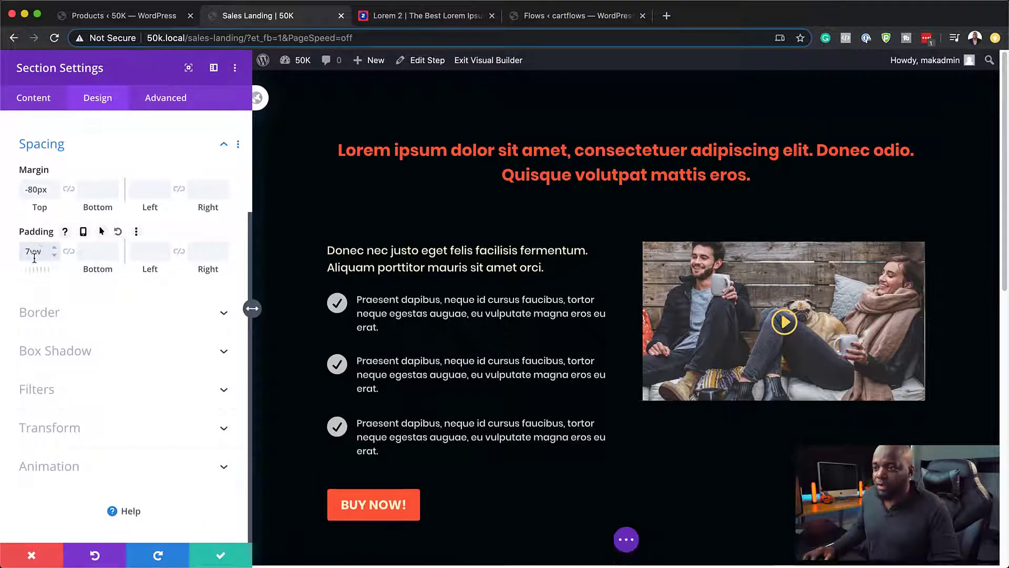
pyautogui.click(68, 251)
pyautogui.scroll(-2, 672, 315)
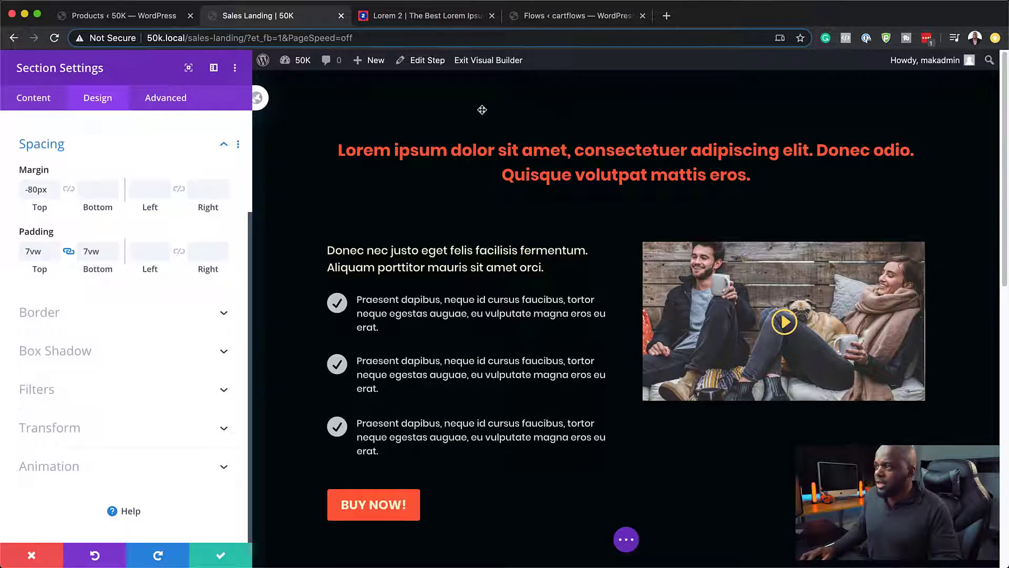
pyautogui.scroll(-6, 475, 414)
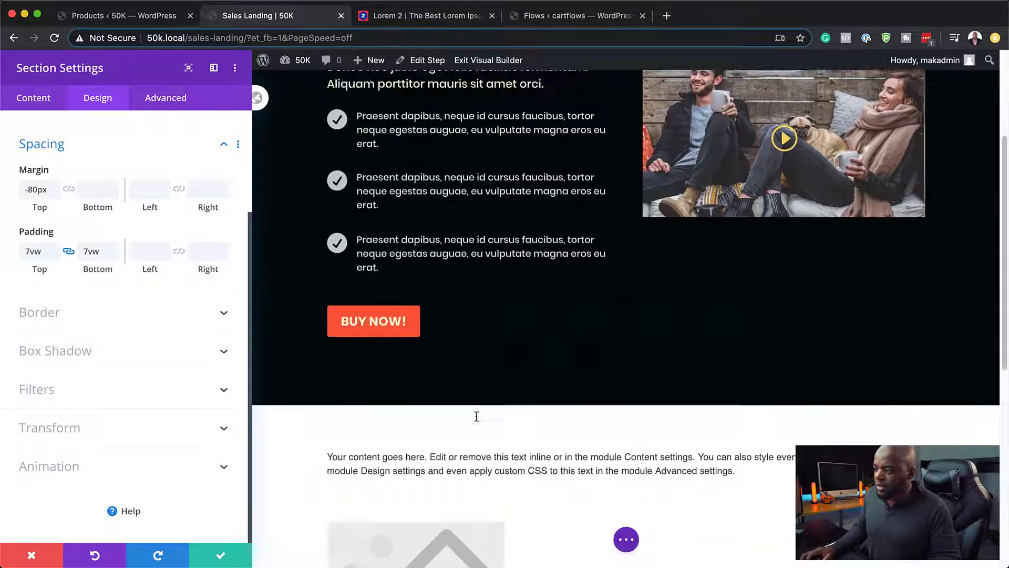
pyautogui.scroll(6, 549, 329)
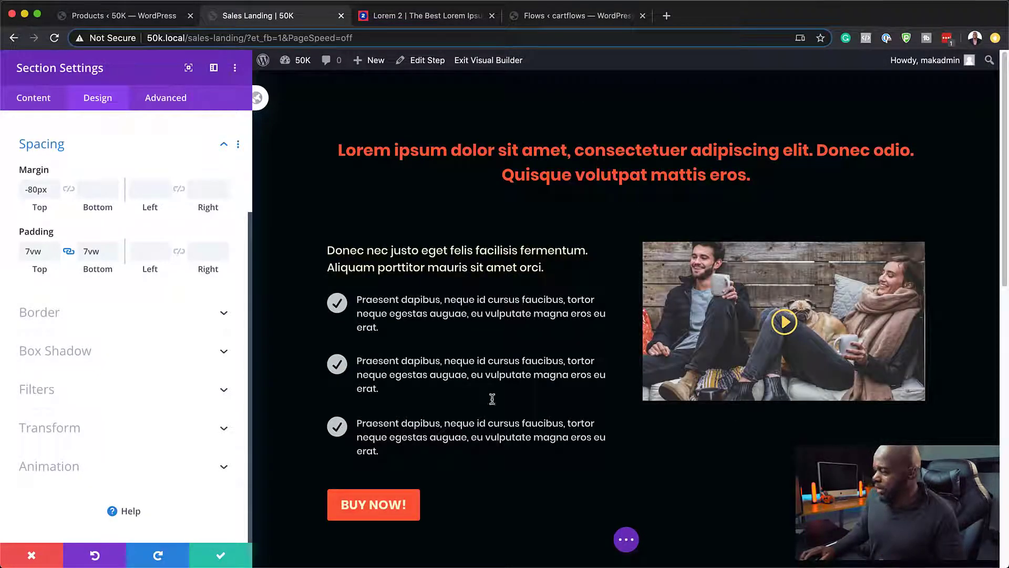
pyautogui.click(223, 557)
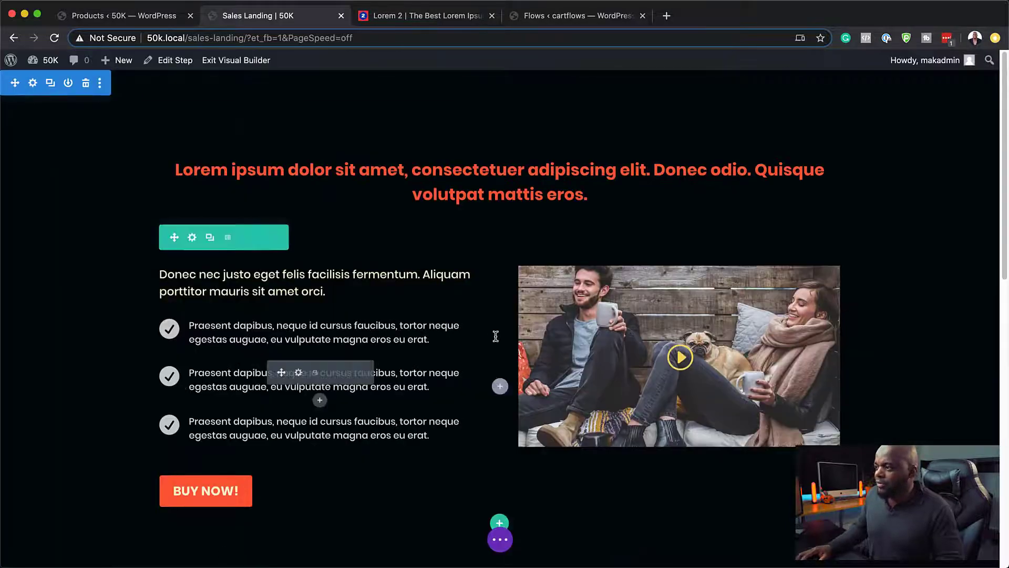
# Step: Give the section below the hero the saved cream background #faf0ca and save it
pyautogui.scroll(-3, 469, 364)
pyautogui.scroll(-10, 469, 364)
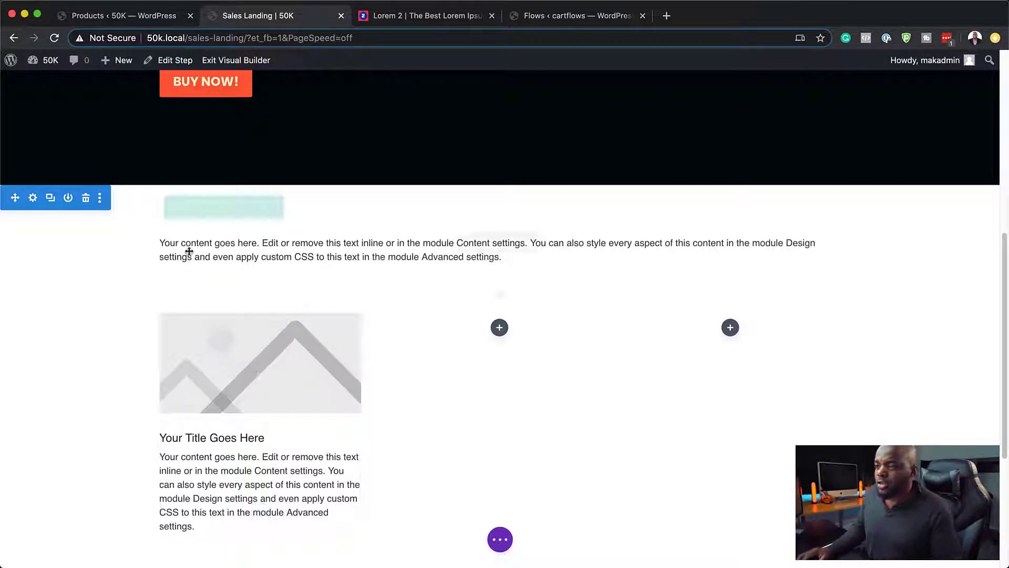
pyautogui.click(33, 198)
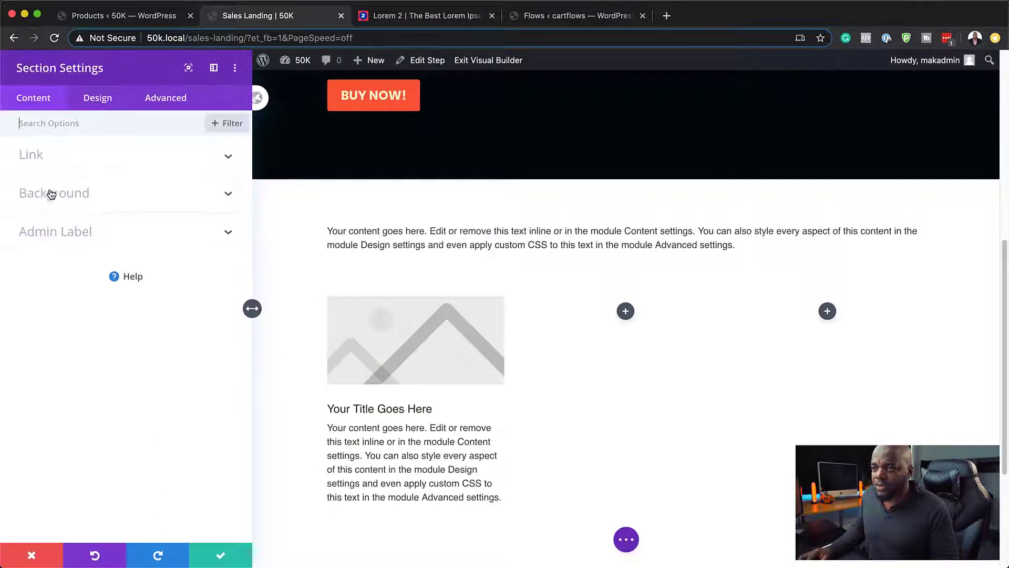
pyautogui.click(50, 195)
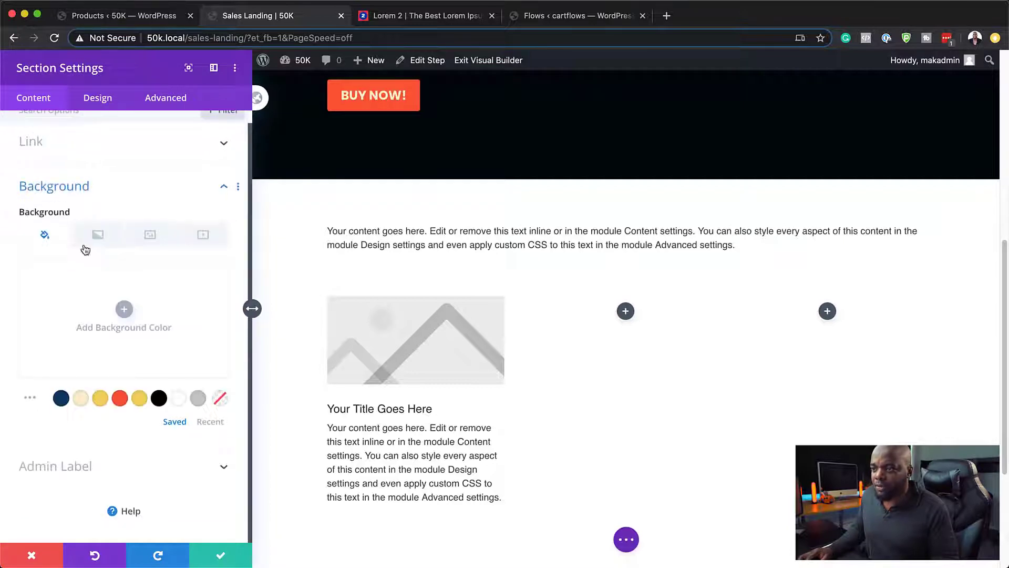
pyautogui.click(80, 400)
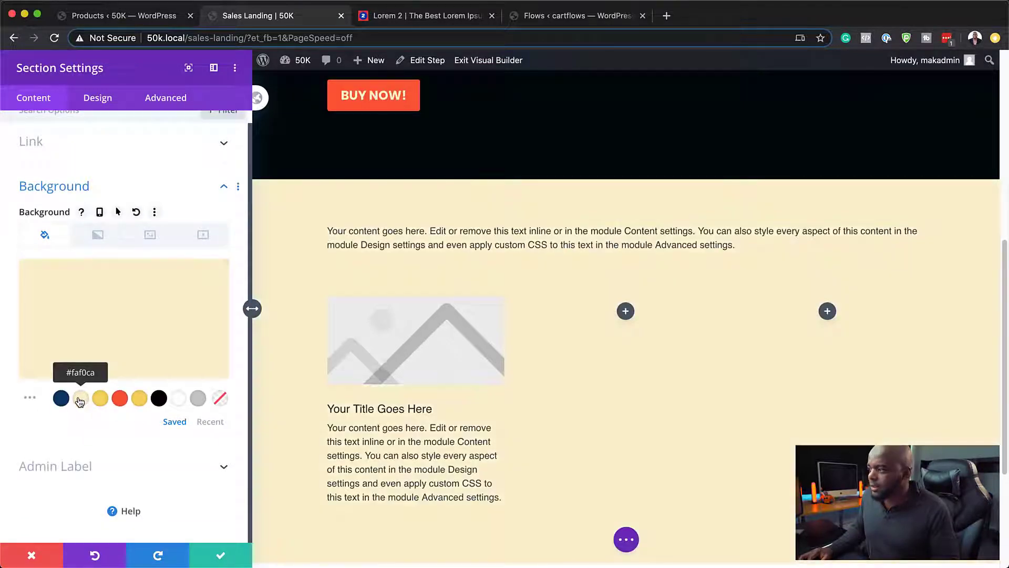
pyautogui.scroll(4, 619, 424)
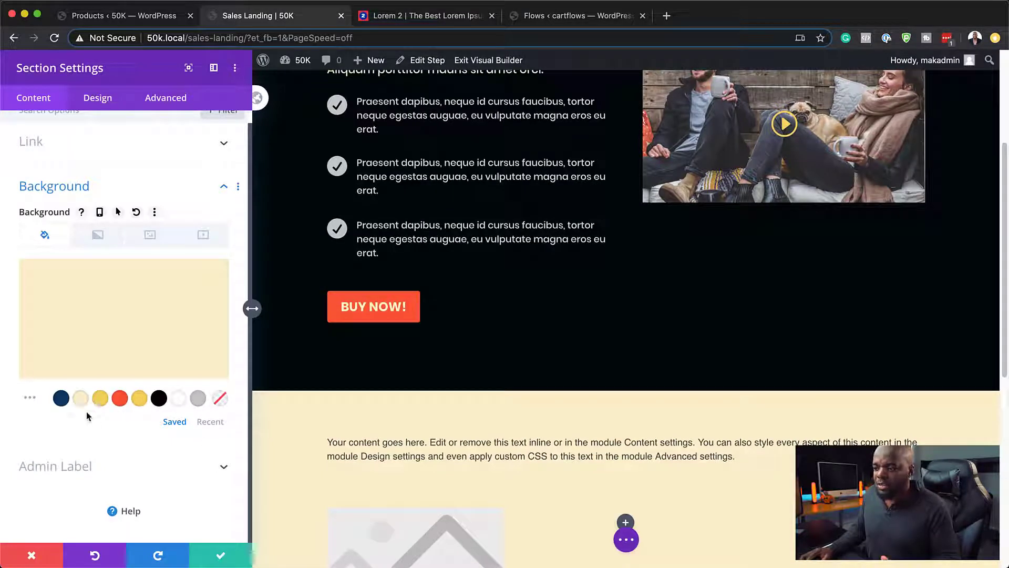
pyautogui.click(222, 557)
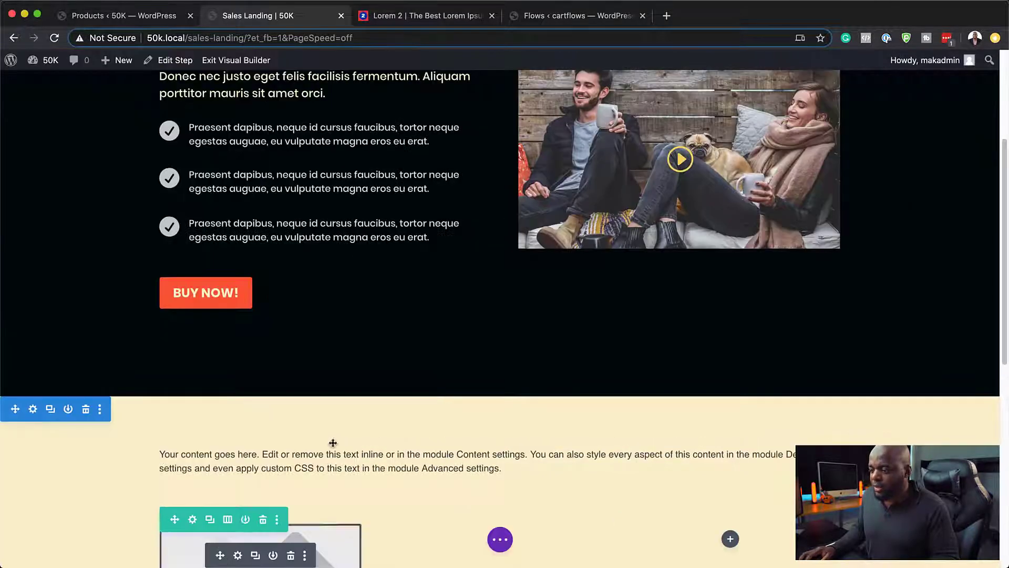
# Step: Replace the cream section's intro placeholder with the Lorem 2 passage from "Morbi in sem quis dui placerat ornare." to "ultricies in, diam."
pyautogui.scroll(-3, 401, 415)
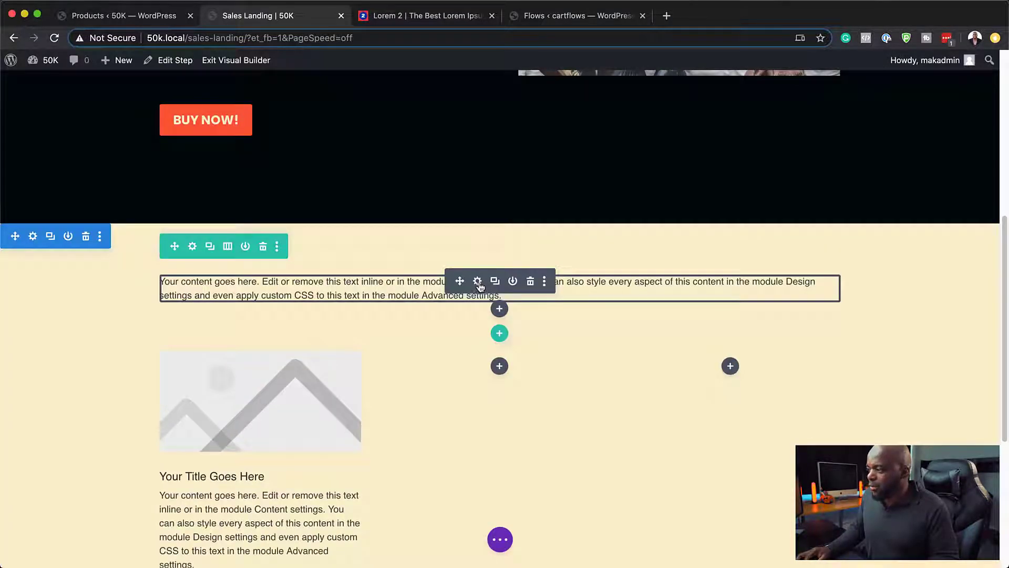
pyautogui.click(477, 281)
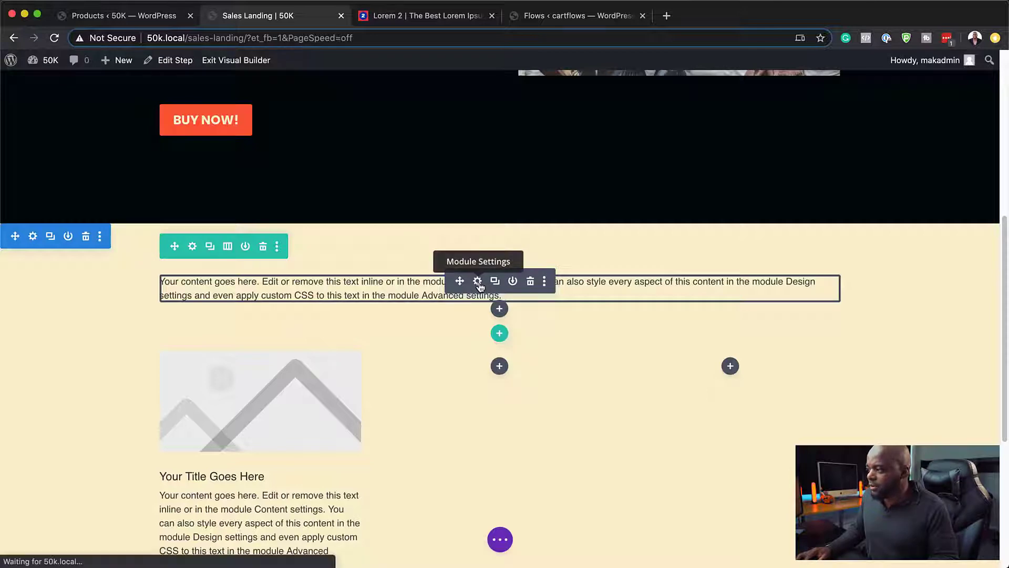
pyautogui.hotkey('ctrl', 'Tab')
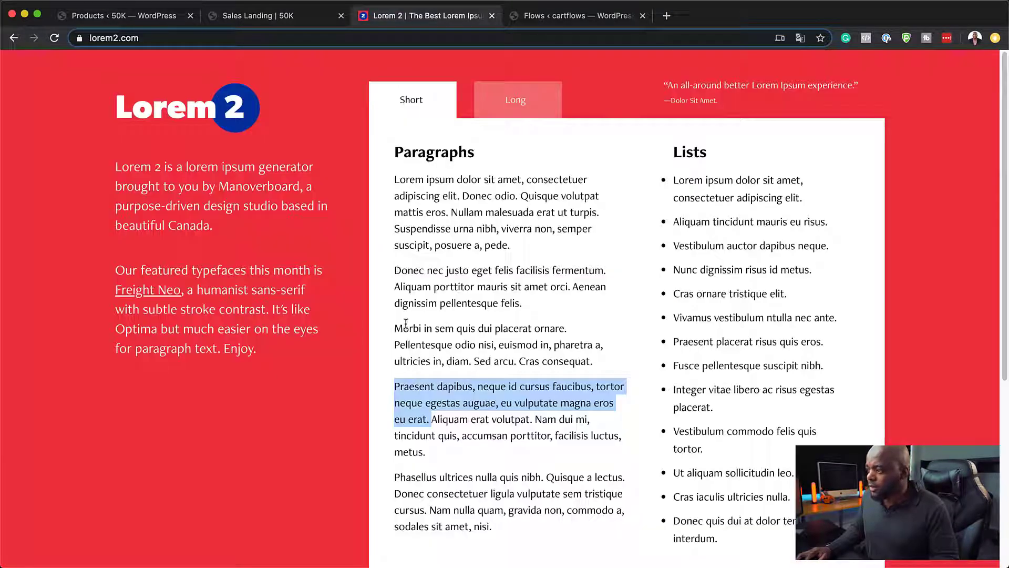
pyautogui.moveTo(396, 326); pyautogui.dragTo(482, 361)
pyautogui.hotkey('ctrl', 'c')
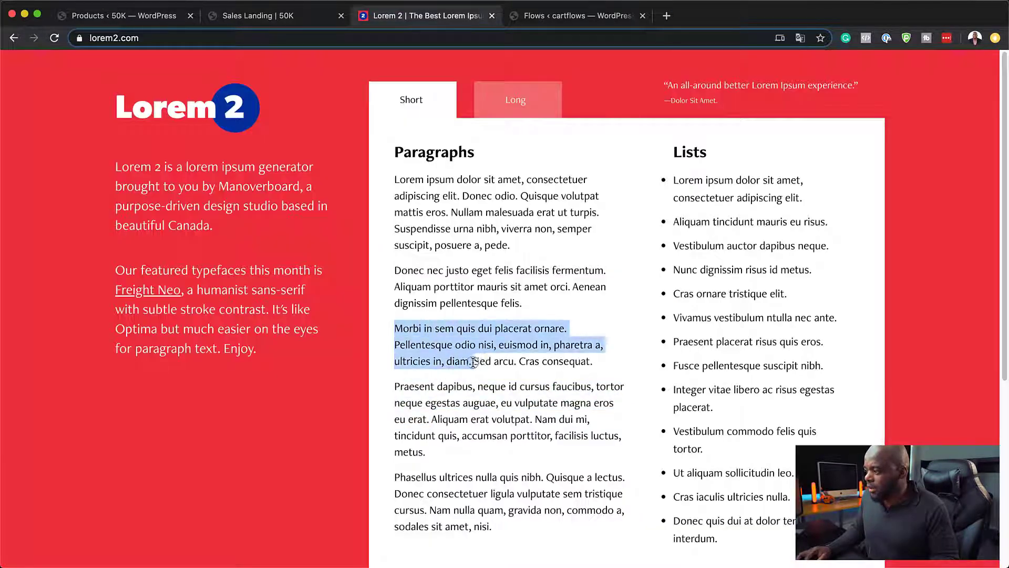
pyautogui.hotkey('ctrl', 'shift', 'Tab')
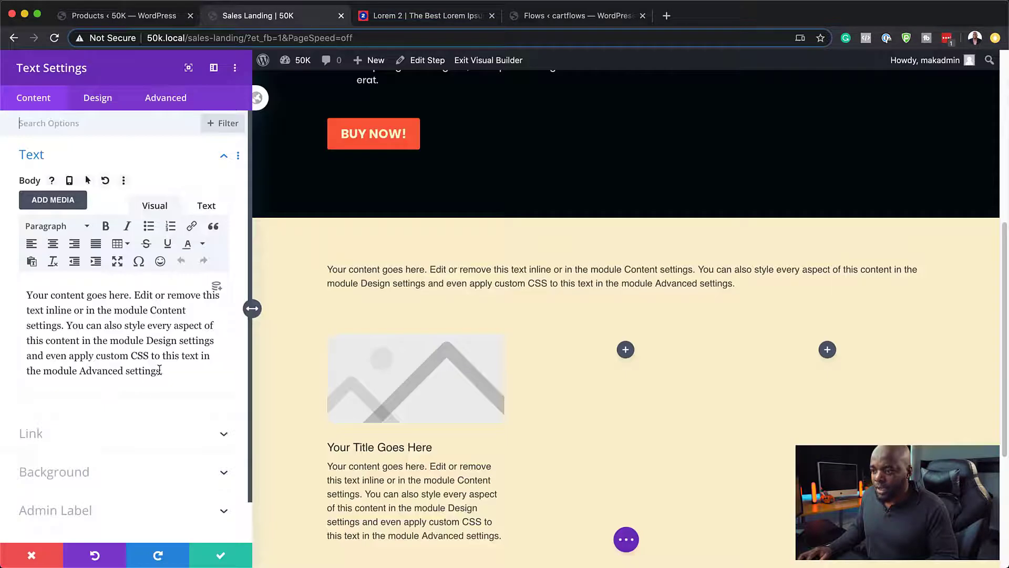
pyautogui.moveTo(171, 371); pyautogui.dragTo(16, 291)
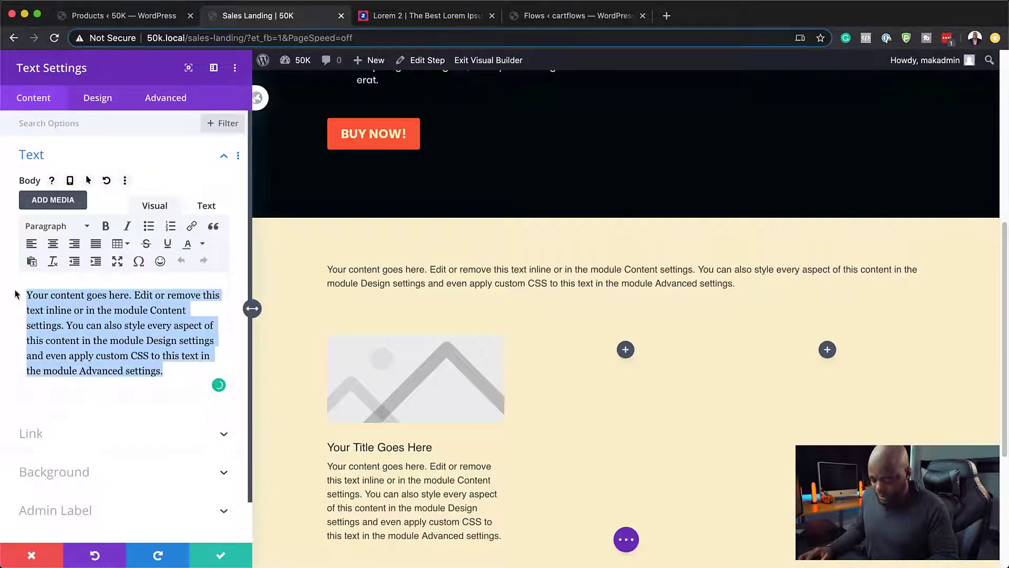
pyautogui.hotkey('ctrl', 'v')
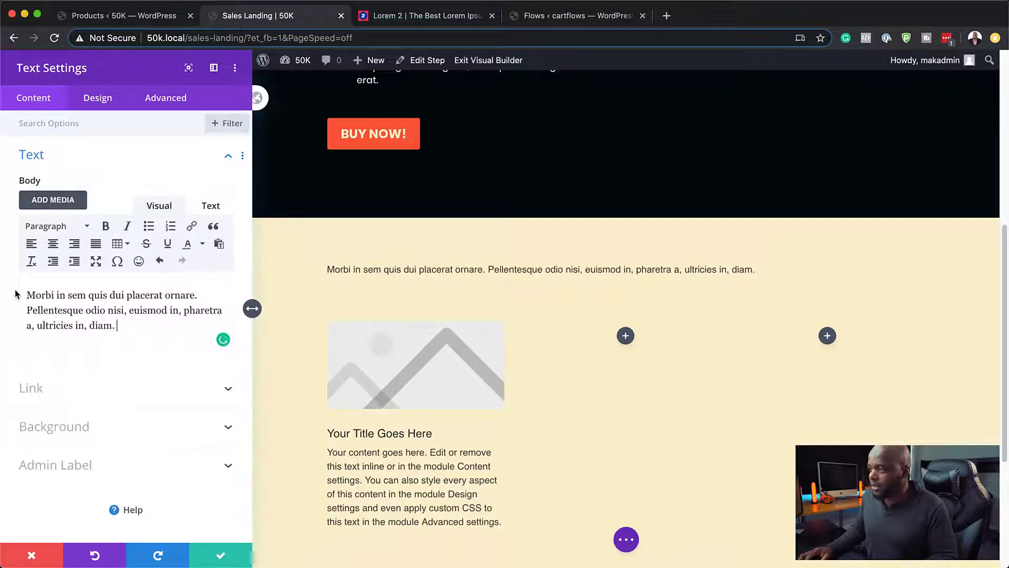
# Step: Centre the cream section's intro text and set its colour to the saved dark blue #0d3b66
pyautogui.click(100, 97)
pyautogui.click(55, 161)
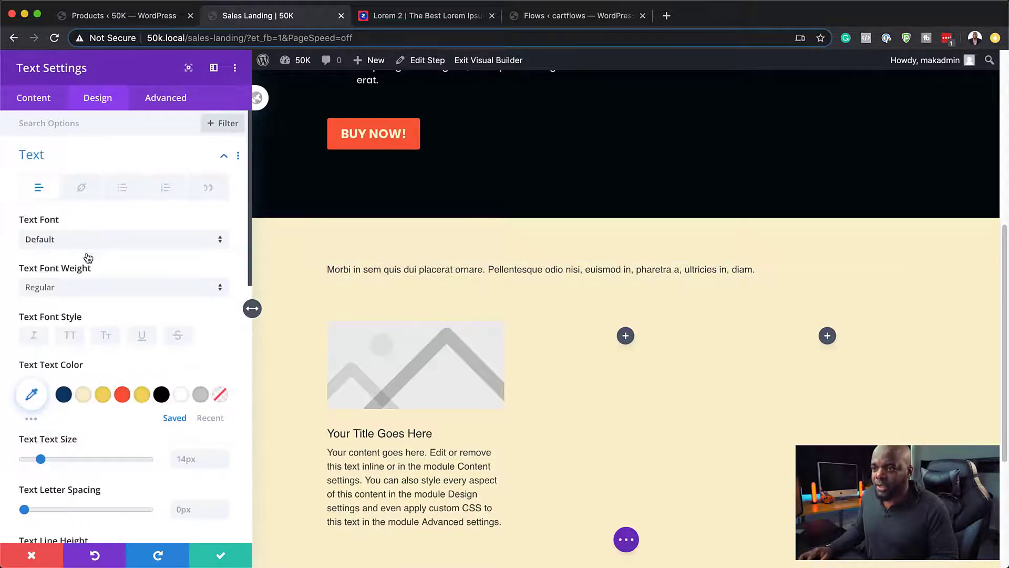
pyautogui.scroll(-5, 127, 418)
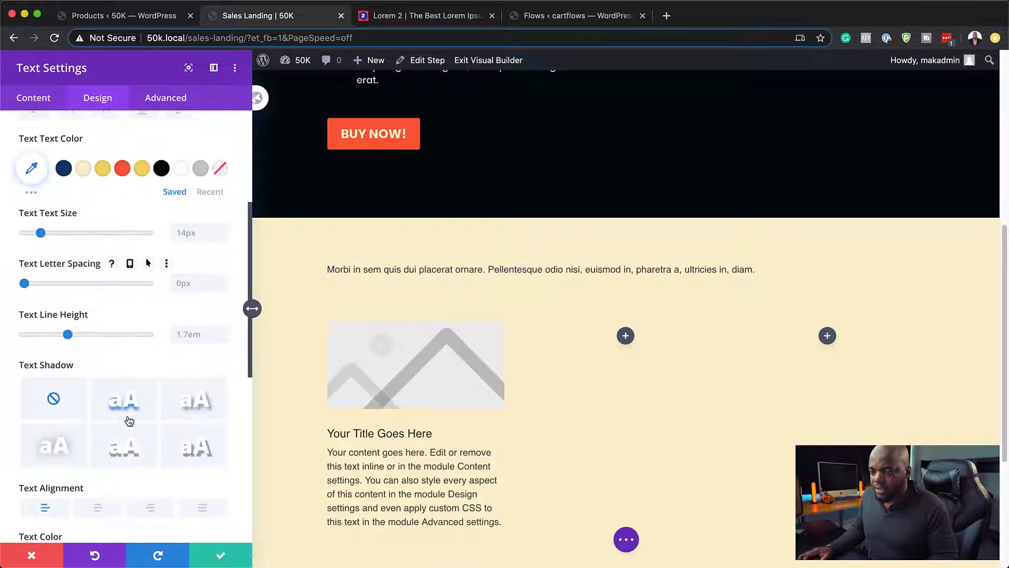
pyautogui.click(97, 499)
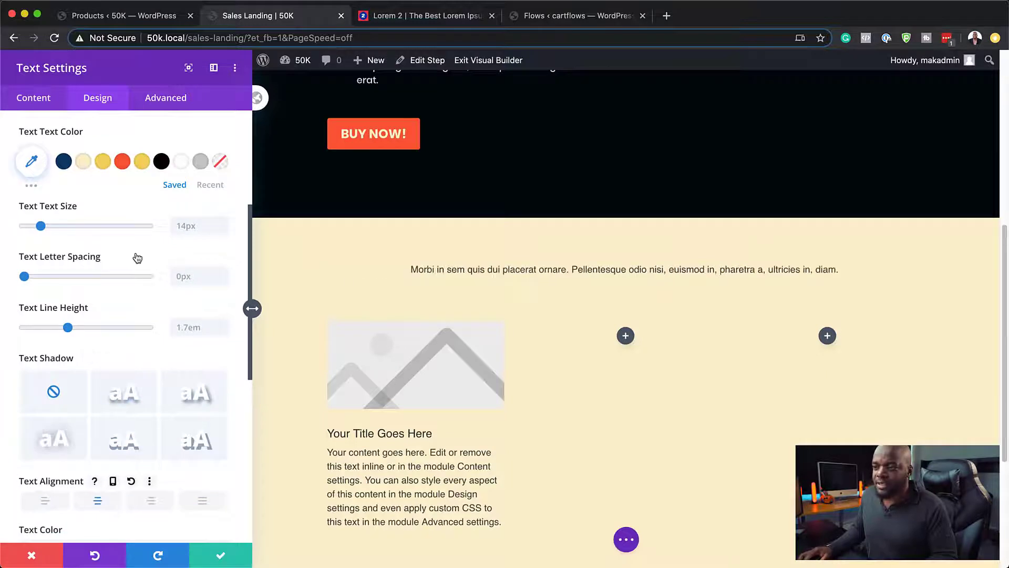
pyautogui.scroll(1, 132, 256)
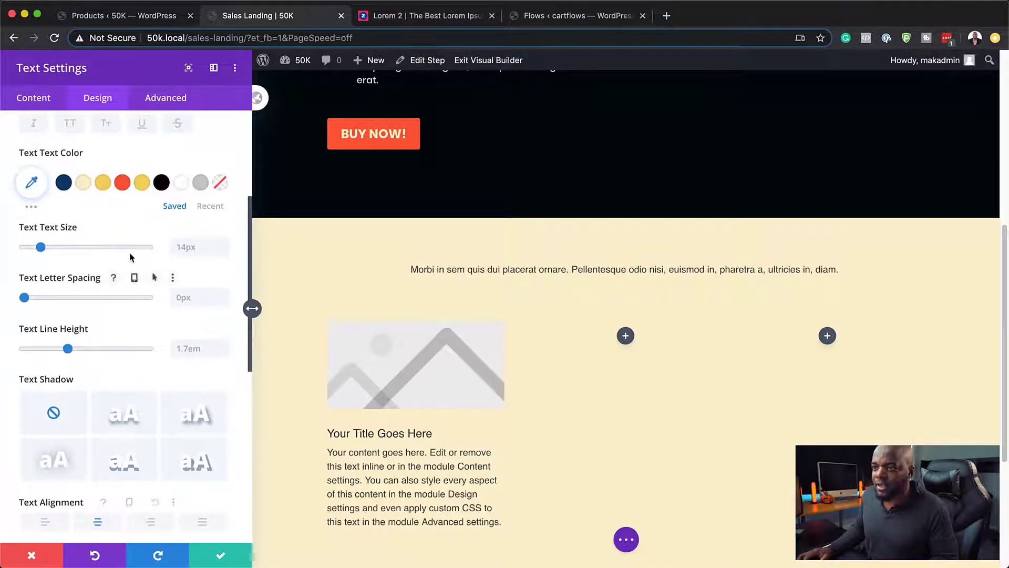
pyautogui.click(64, 184)
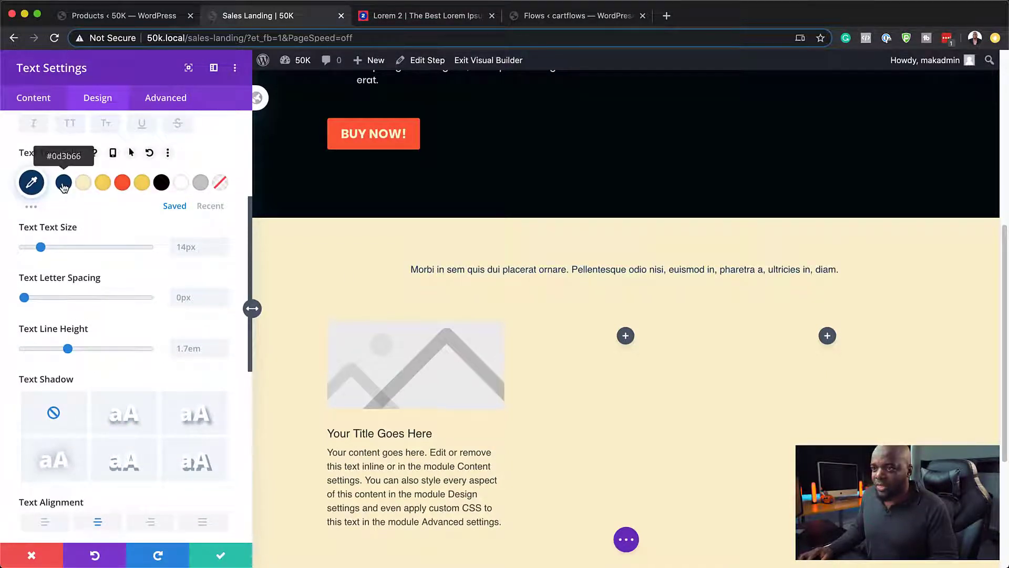
pyautogui.scroll(1, 105, 231)
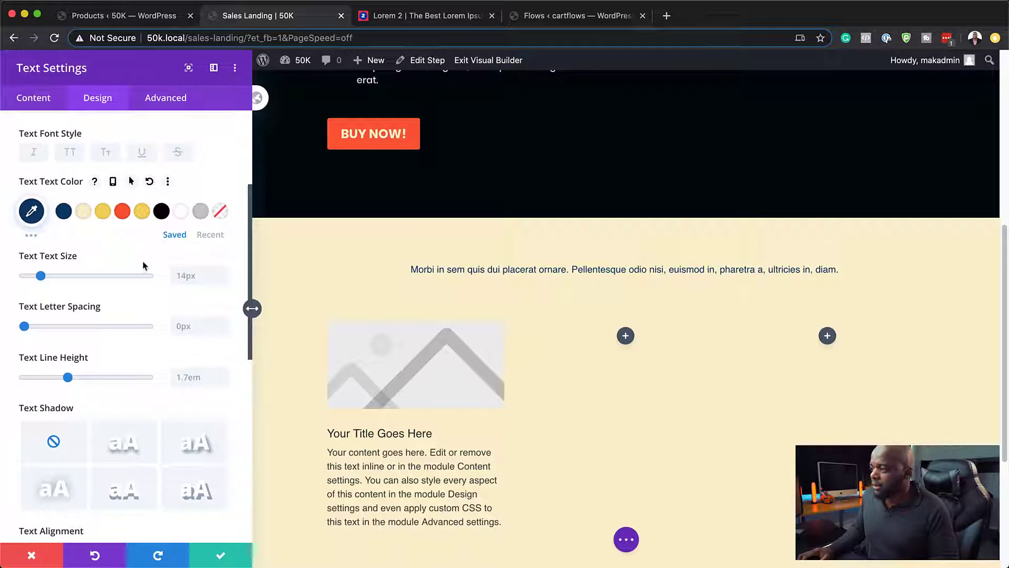
pyautogui.scroll(4, 103, 235)
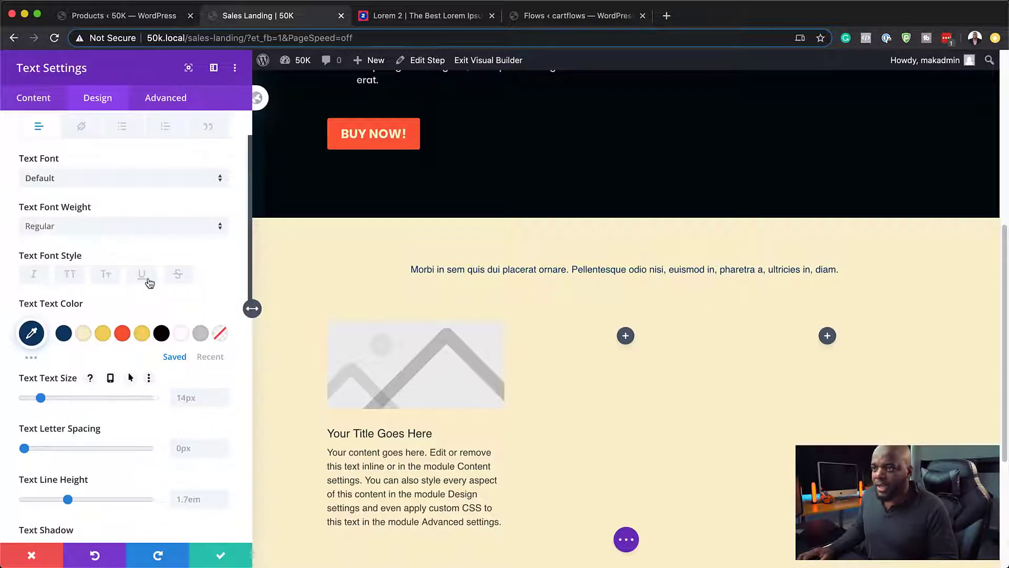
# Step: Style the cream section's intro text as bold, all-caps Poppins at 24px and save the text module
pyautogui.click(78, 180)
pyautogui.click(74, 195)
pyautogui.click(73, 277)
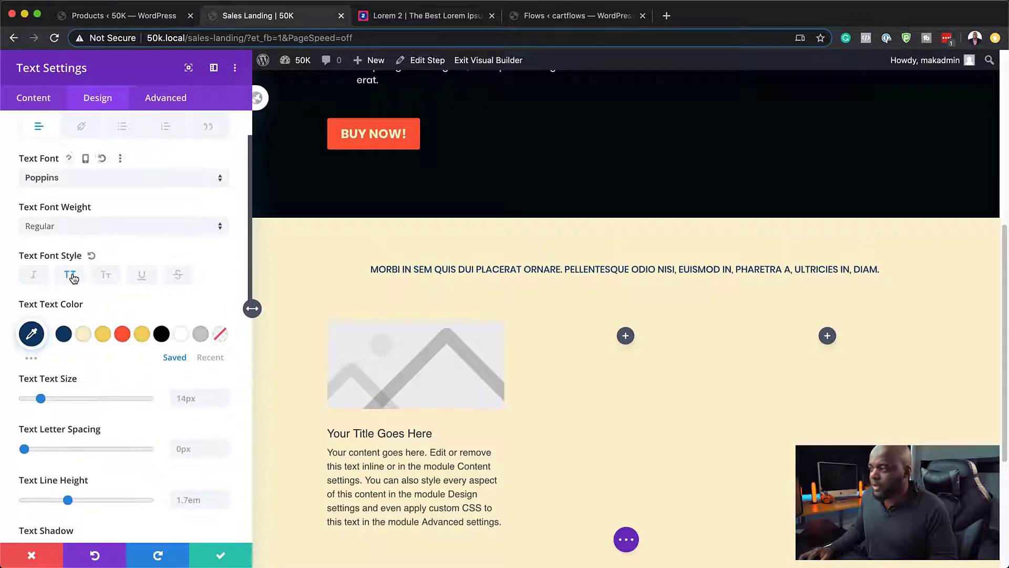
pyautogui.moveTo(40, 398); pyautogui.dragTo(53, 403)
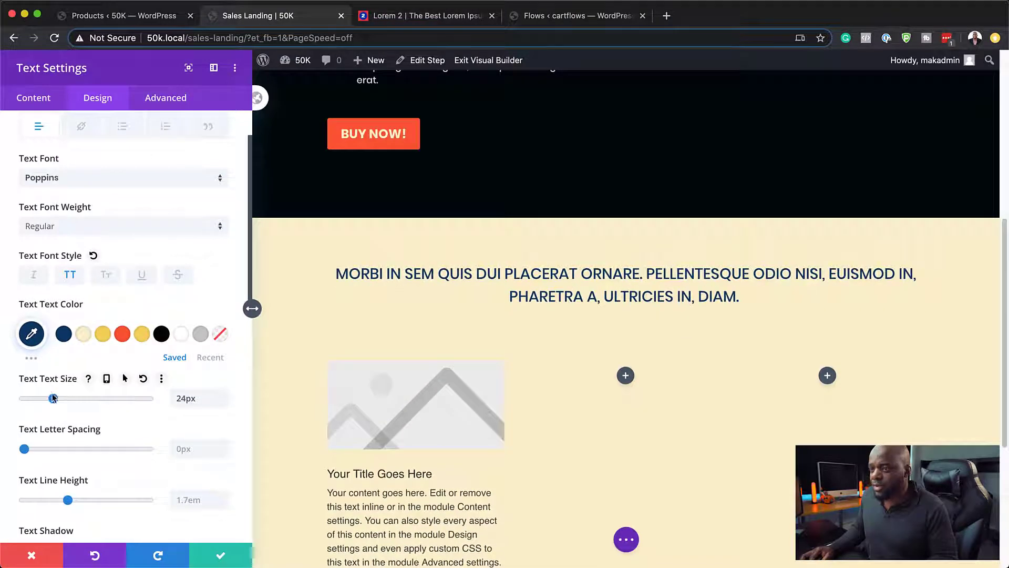
pyautogui.click(75, 223)
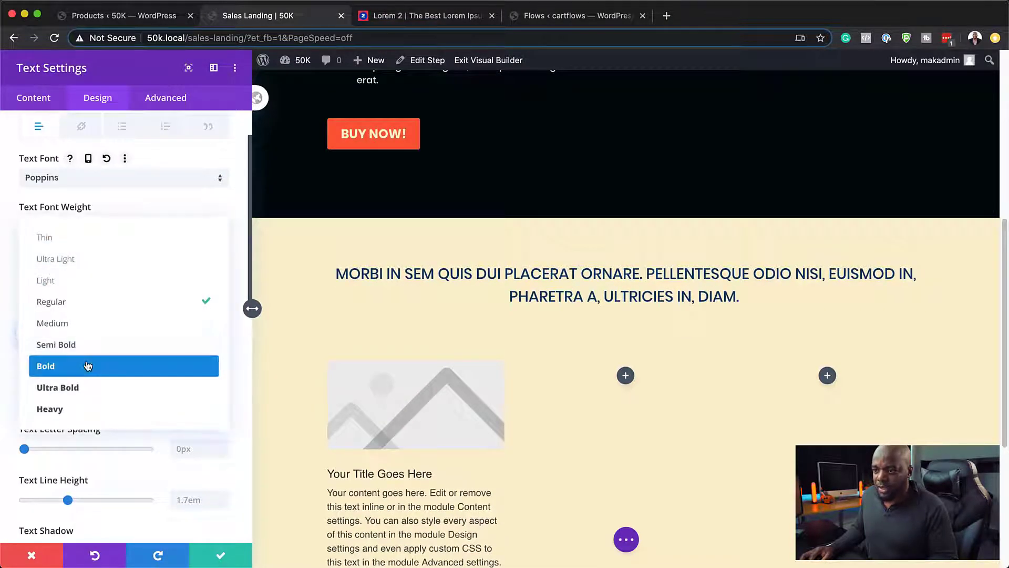
pyautogui.click(87, 364)
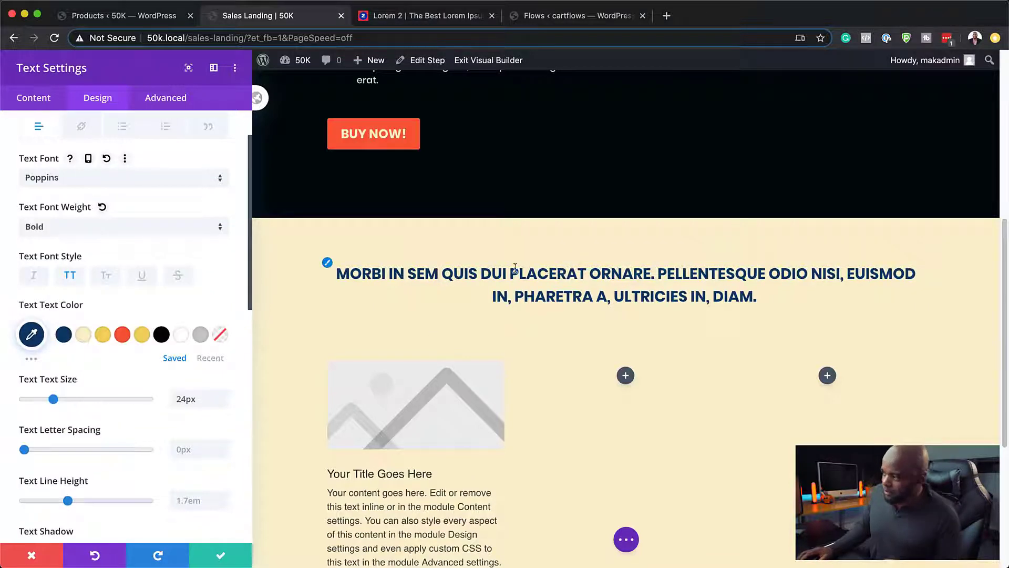
pyautogui.click(221, 558)
# Step: Set the title of the blurb in the cream section's first column to "Benefit One"
pyautogui.scroll(-2, 484, 342)
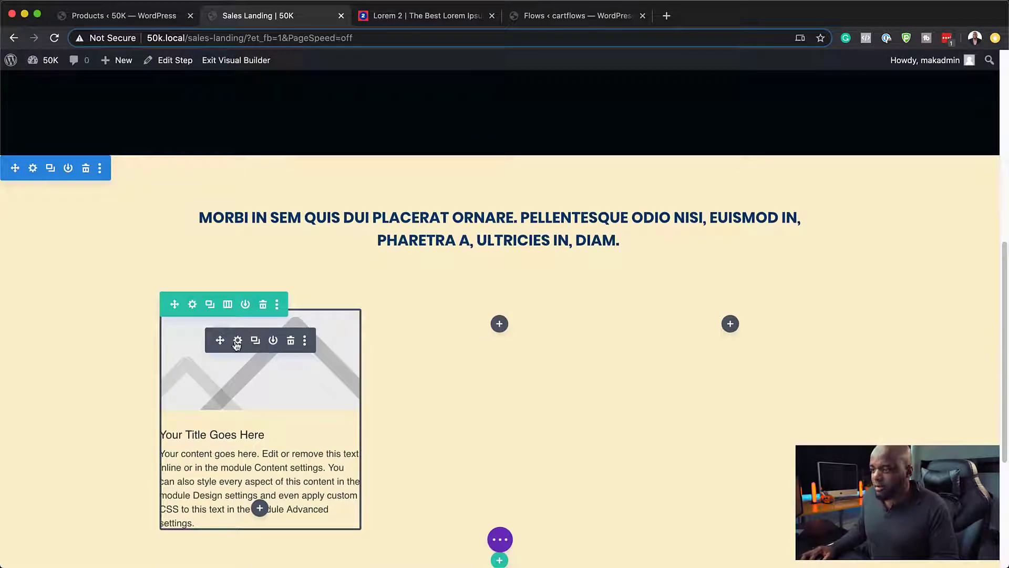
pyautogui.click(238, 341)
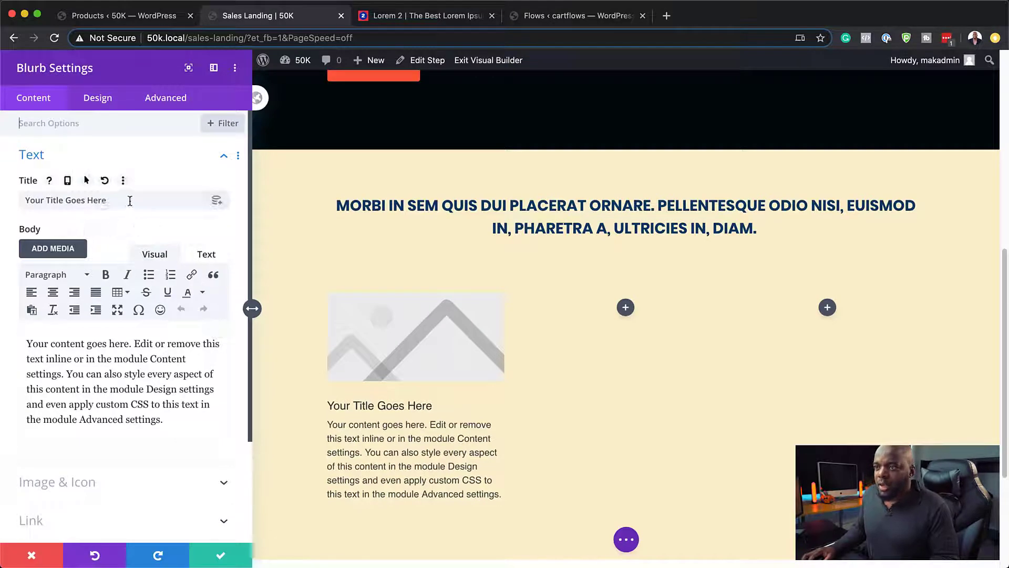
pyautogui.tripleClick(129, 199)
pyautogui.write('Benefit One')
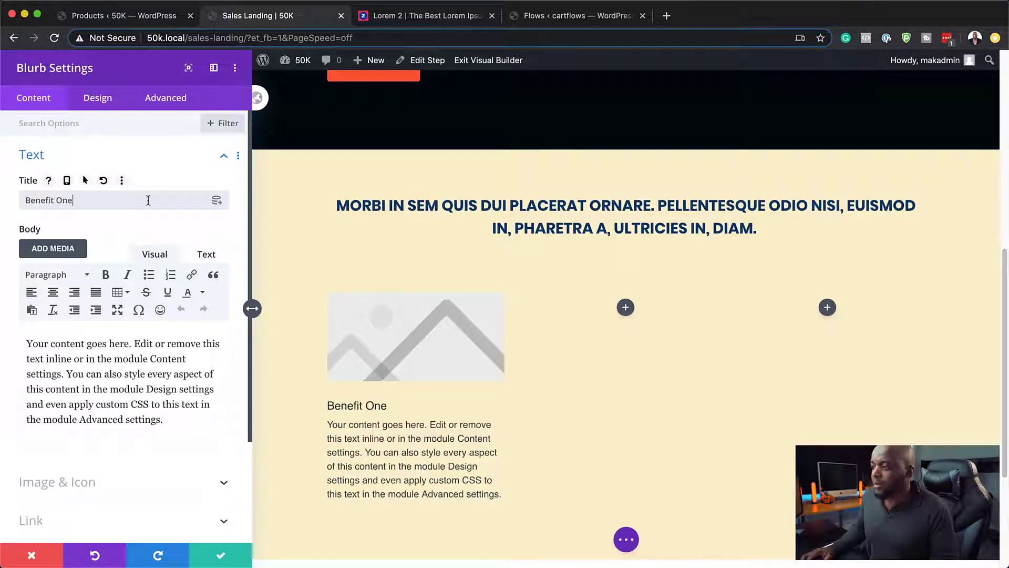
# Step: Replace the Benefit One blurb's body with the Lorem 2 paragraph from "Phasellus ultrices nulla quis nibh." to "sodales sit amet, nisi."
pyautogui.click(429, 18)
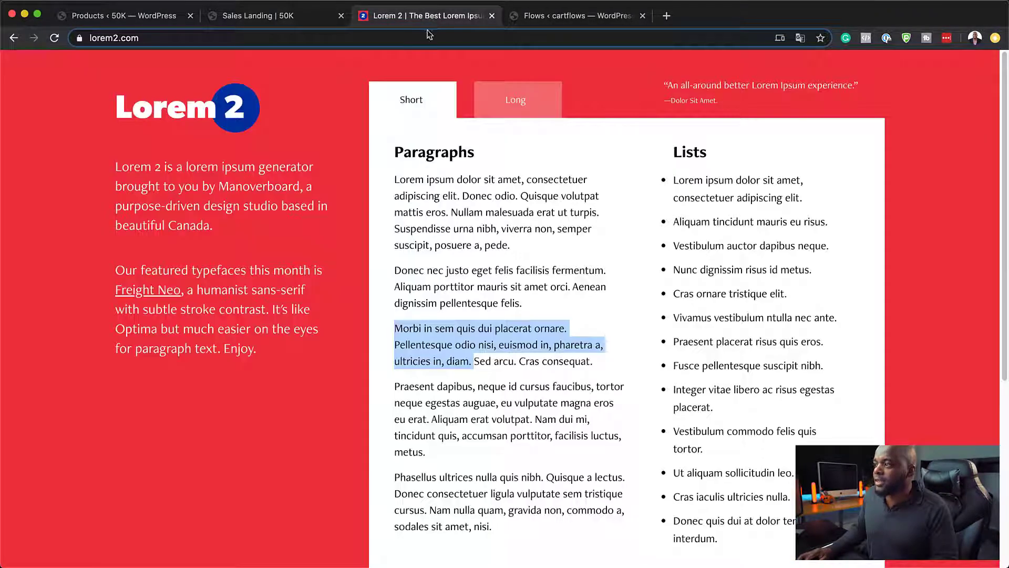
pyautogui.click(468, 525)
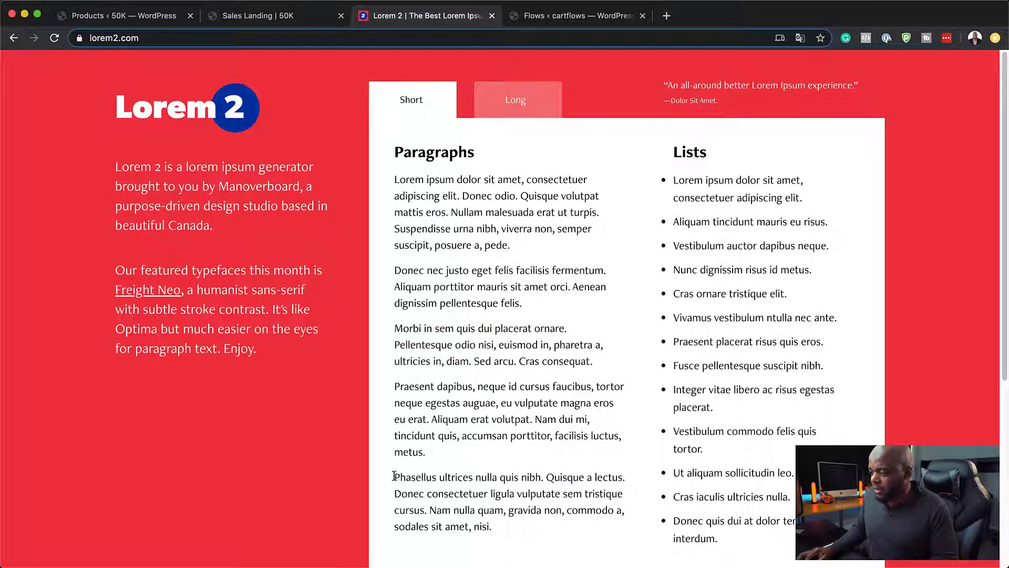
pyautogui.tripleClick(414, 477)
pyautogui.press('super+c')
pyautogui.scroll(-3, 414, 478)
pyautogui.click(273, 16)
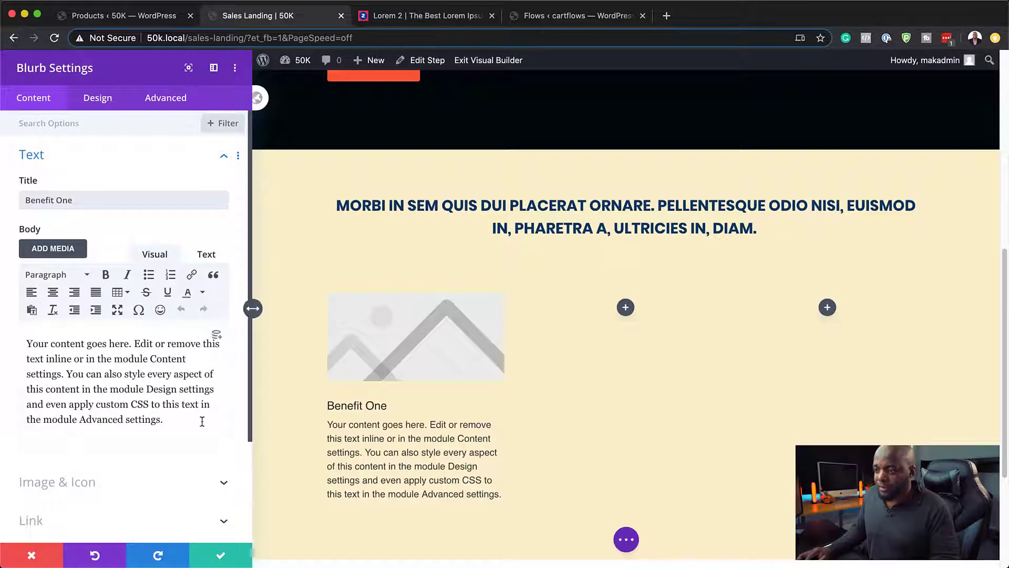
pyautogui.click(182, 420)
pyautogui.moveTo(182, 420); pyautogui.dragTo(22, 338)
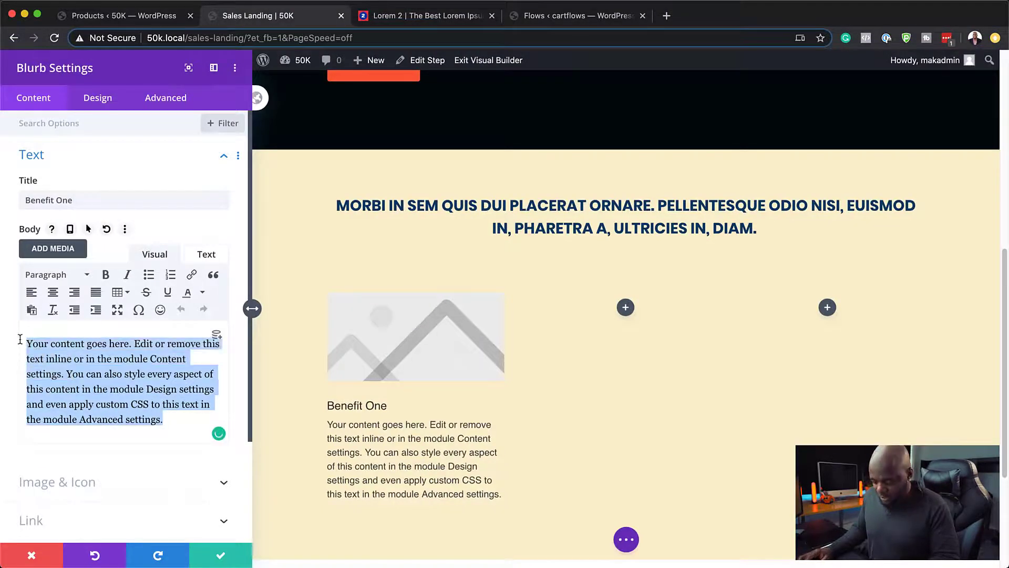
pyautogui.press('super+v')
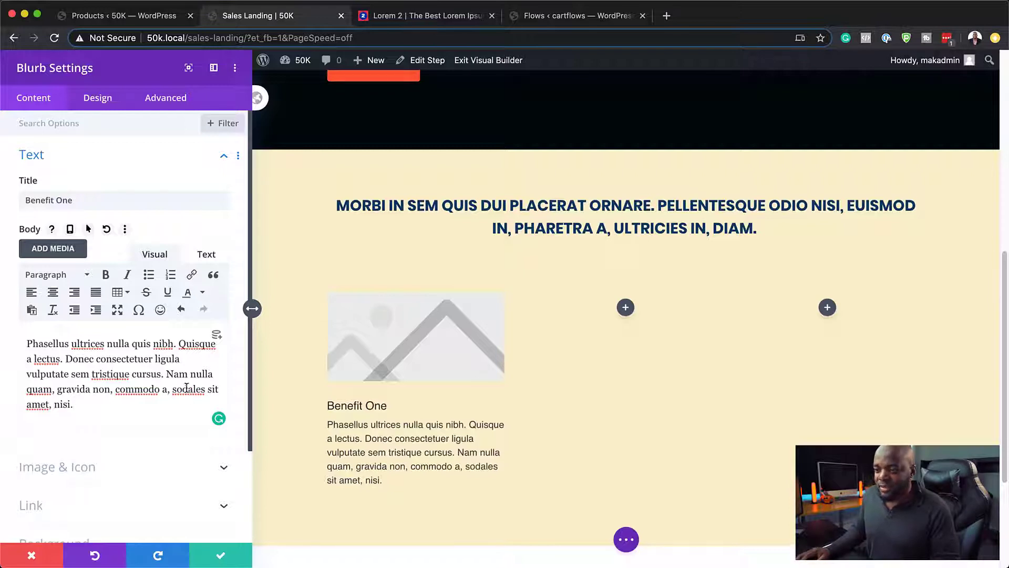
# Step: Switch the Benefit One blurb from an image to an icon and choose the horizontal sliders icon
pyautogui.scroll(-2, 142, 462)
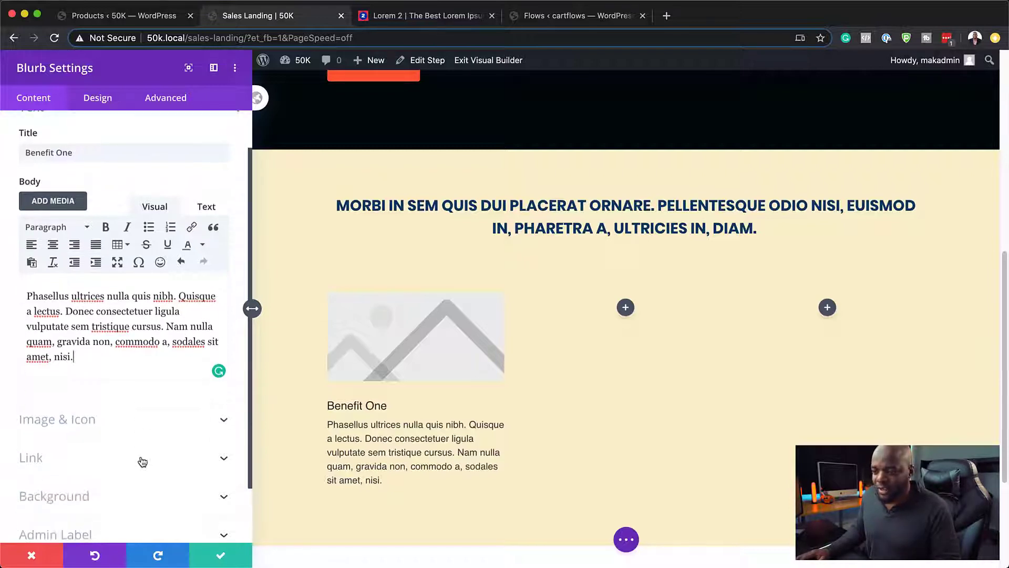
pyautogui.click(94, 420)
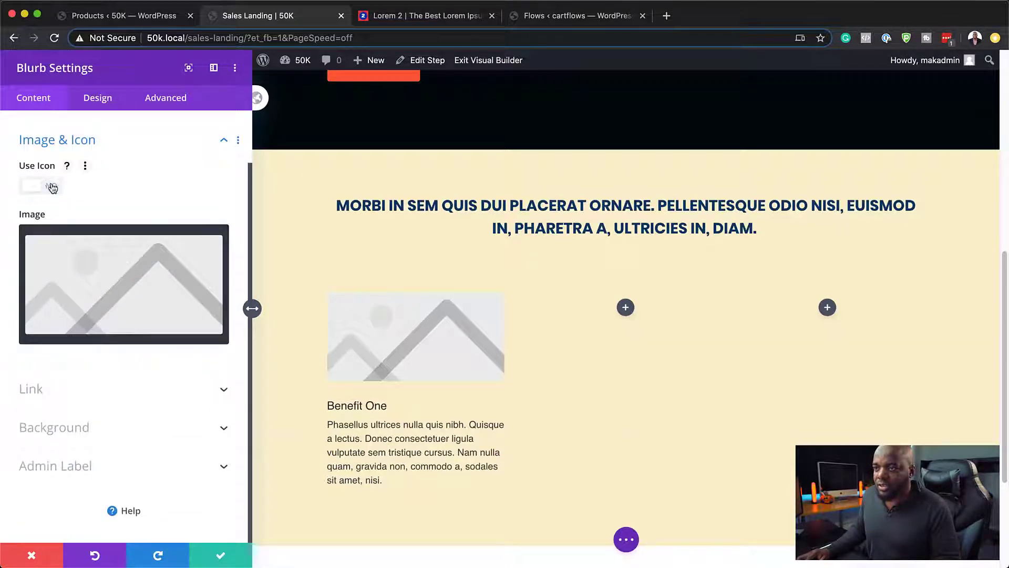
pyautogui.click(51, 186)
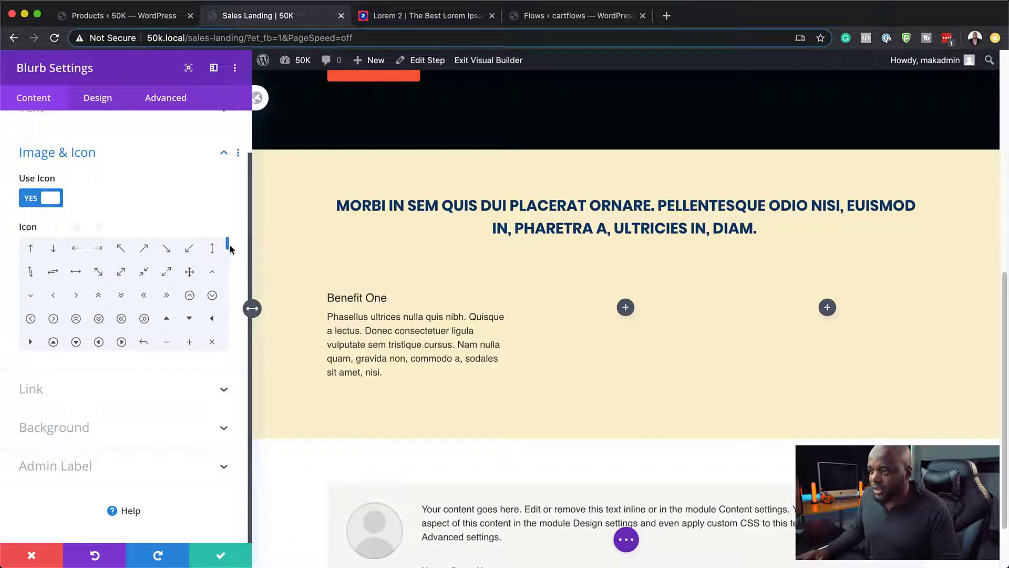
pyautogui.moveTo(228, 251); pyautogui.dragTo(229, 266)
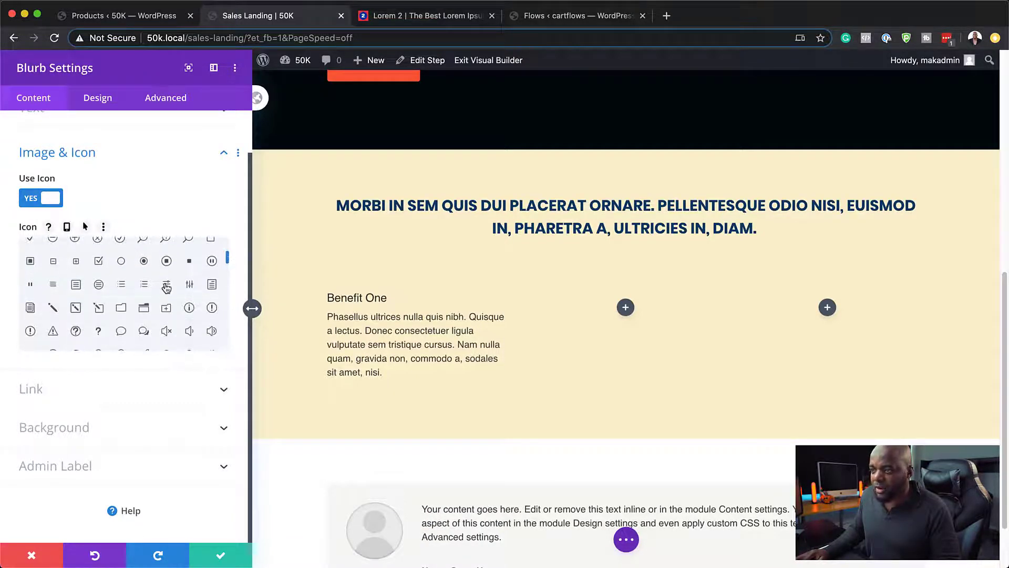
pyautogui.click(167, 285)
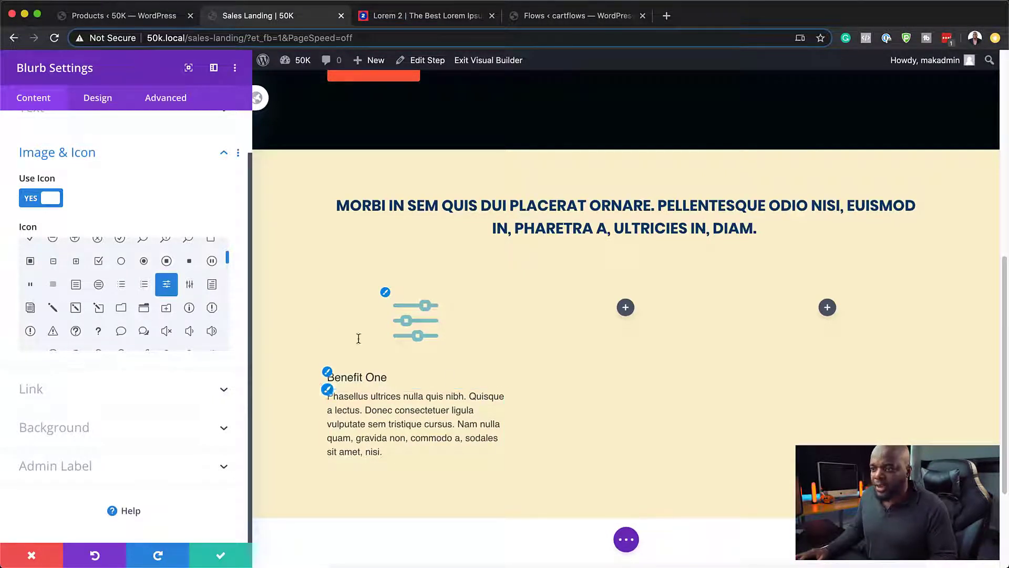
# Step: Try the saved red #f95738 and yellow #f4d35e as the Benefit One blurb's background, settling on the saved dark blue #0d3b66
pyautogui.click(97, 98)
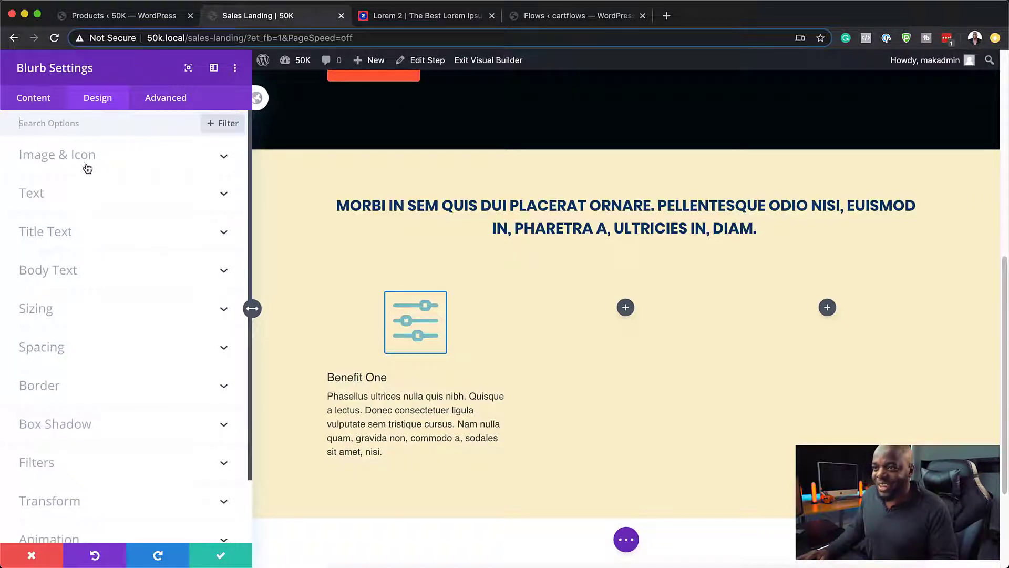
pyautogui.click(41, 105)
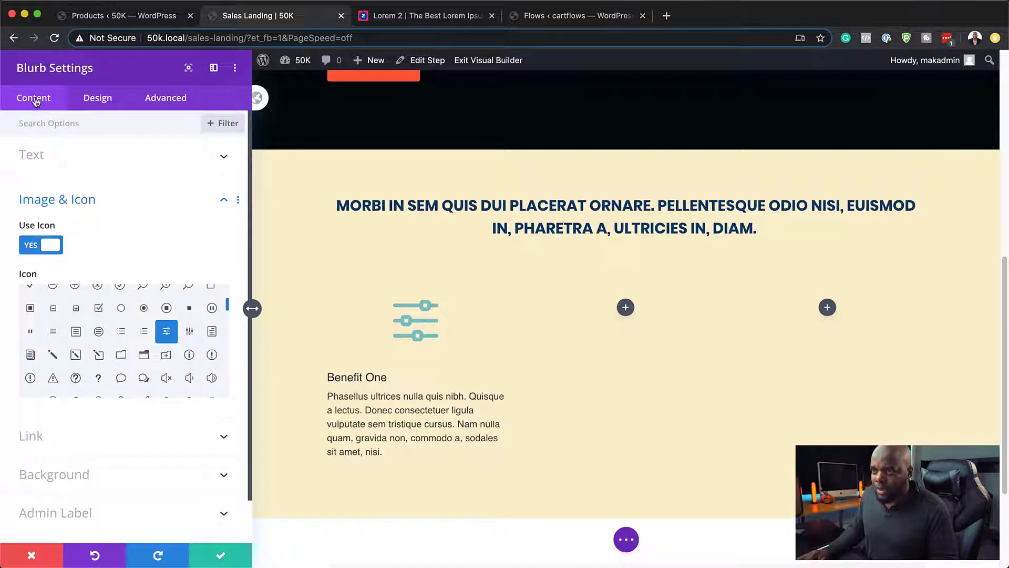
pyautogui.scroll(-2, 144, 403)
pyautogui.click(89, 428)
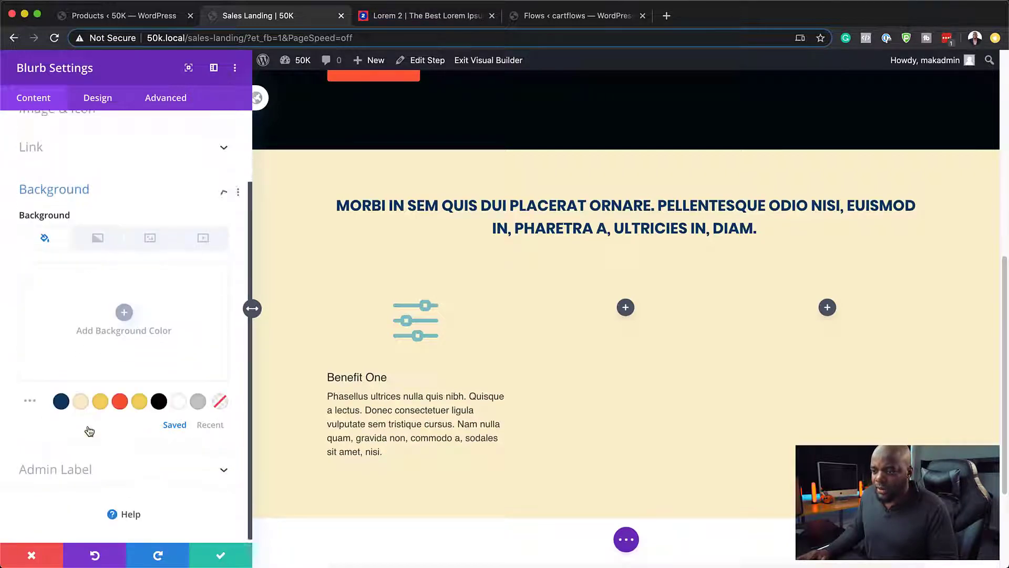
pyautogui.click(120, 399)
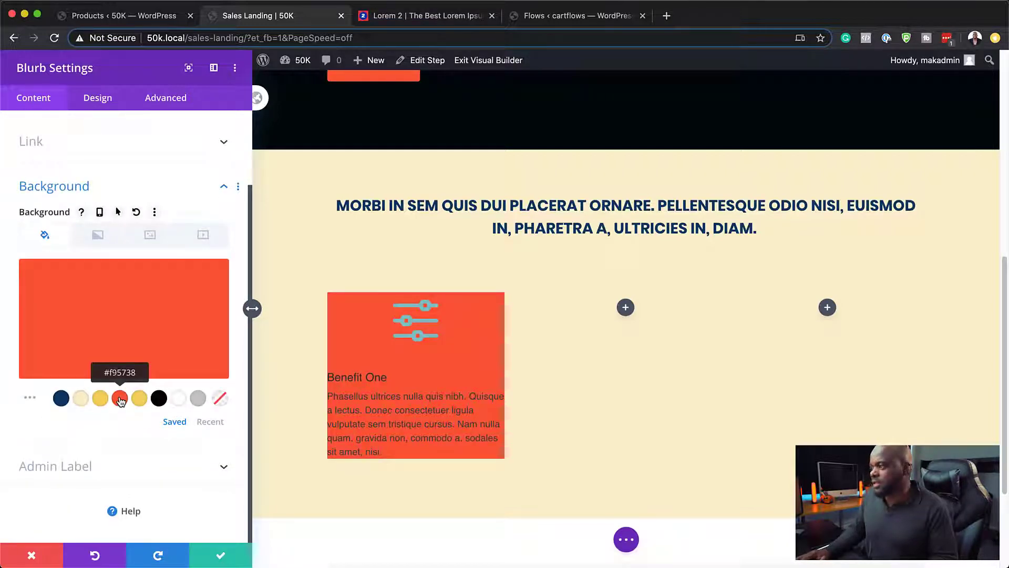
pyautogui.click(139, 398)
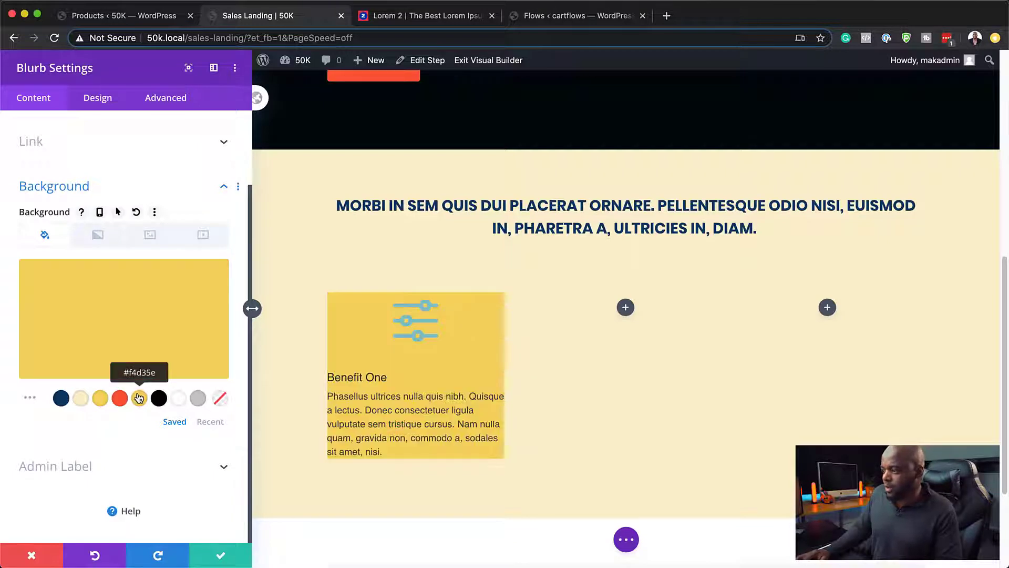
pyautogui.click(61, 398)
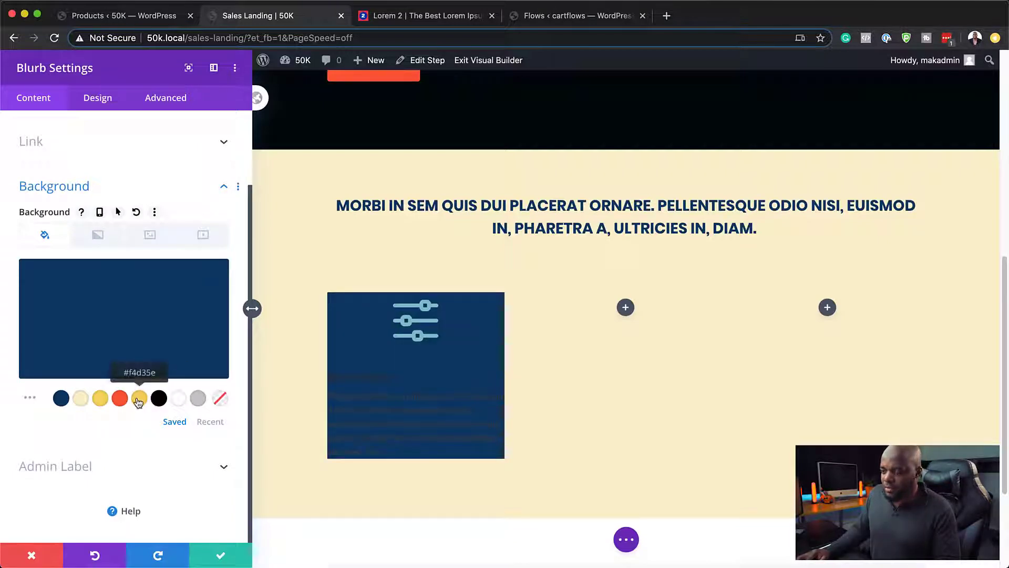
pyautogui.click(120, 399)
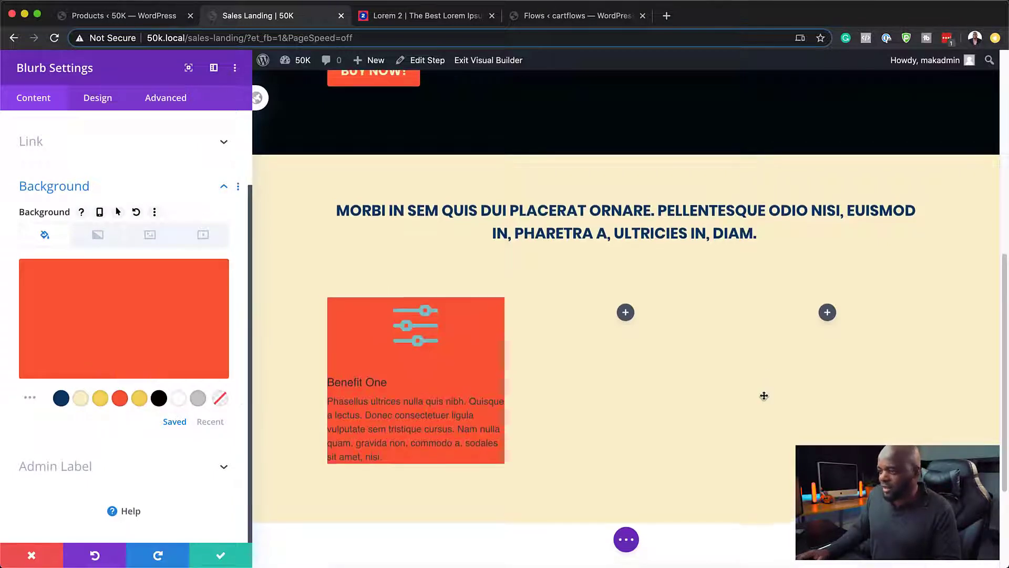
pyautogui.press('super+z')
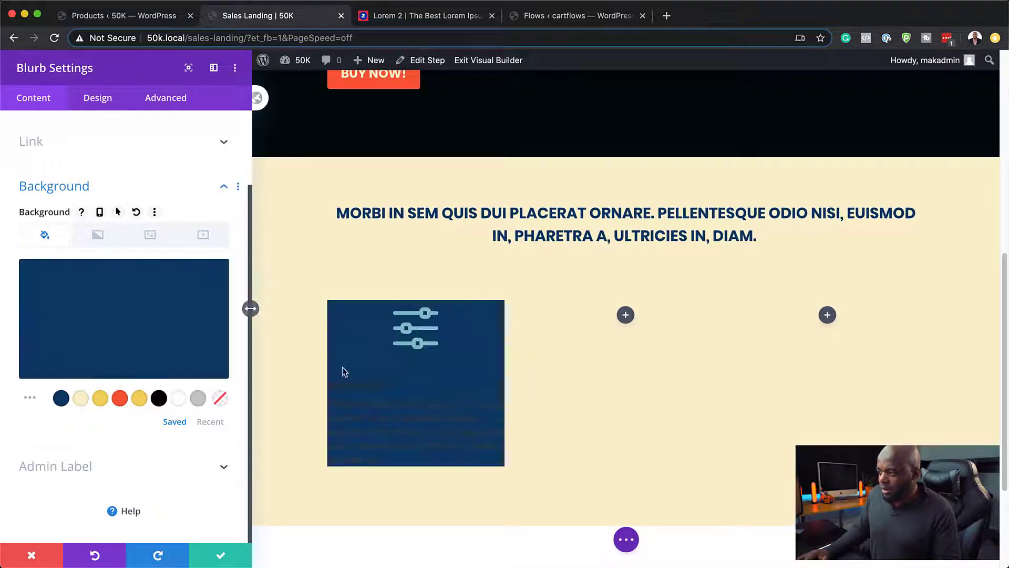
# Step: Colour the blurb's sliders icon in the saved yellow, trying a circle behind it but leaving the circle off
pyautogui.click(103, 100)
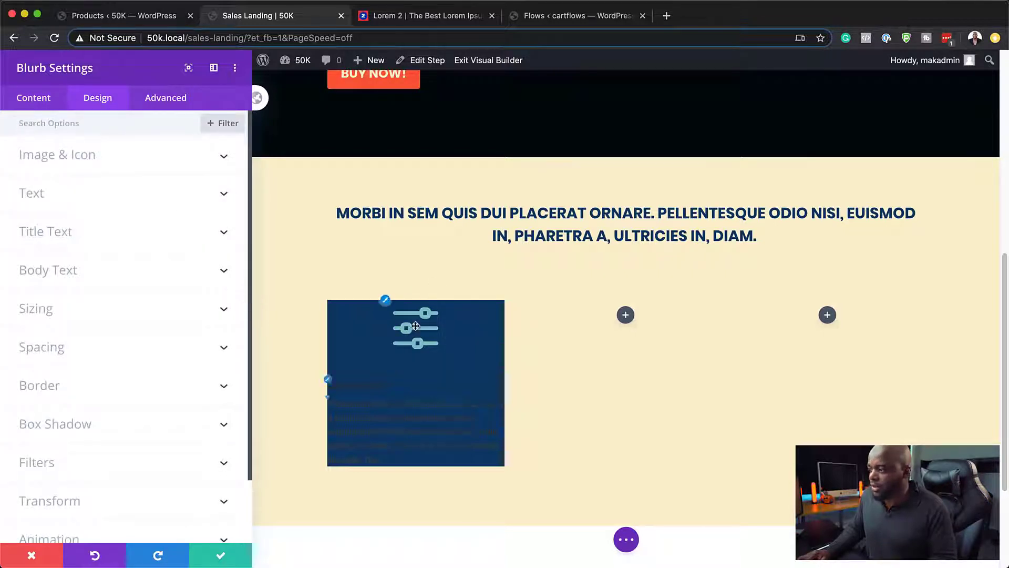
pyautogui.click(386, 304)
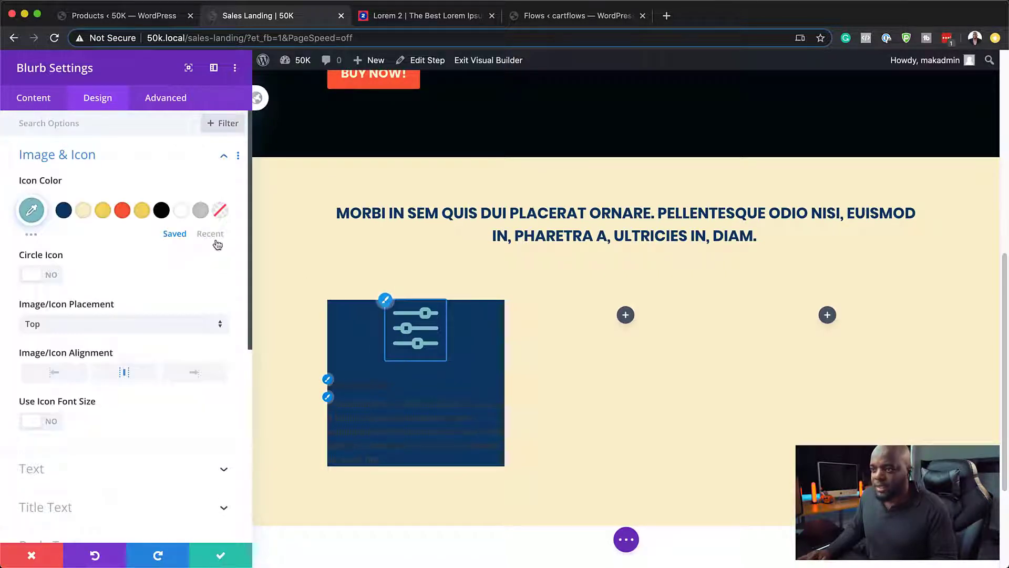
pyautogui.click(103, 211)
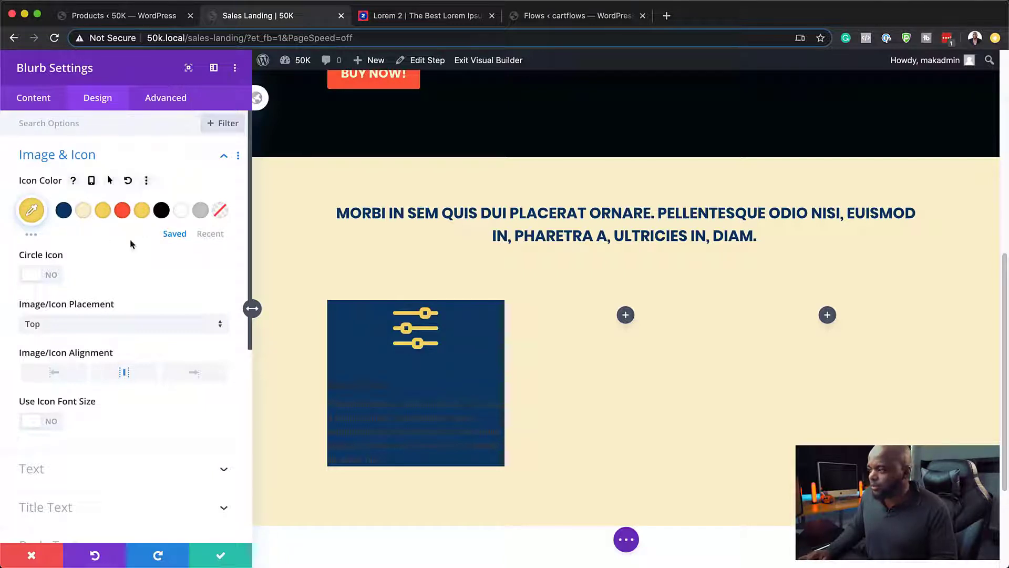
pyautogui.click(53, 275)
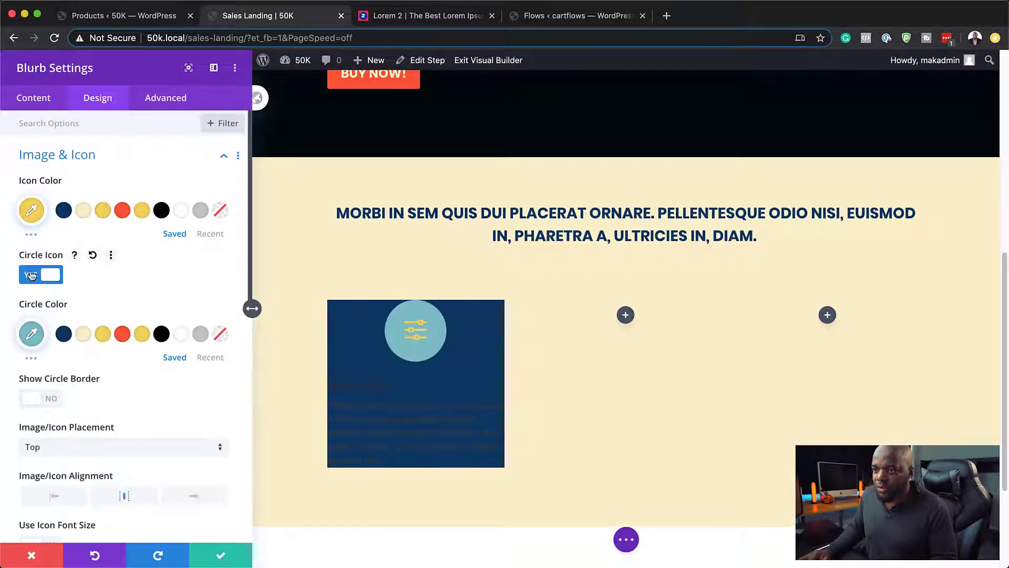
pyautogui.click(31, 276)
# Step: Enable a custom icon font size for the Benefit One blurb and set it to 48px
pyautogui.scroll(-3, 117, 368)
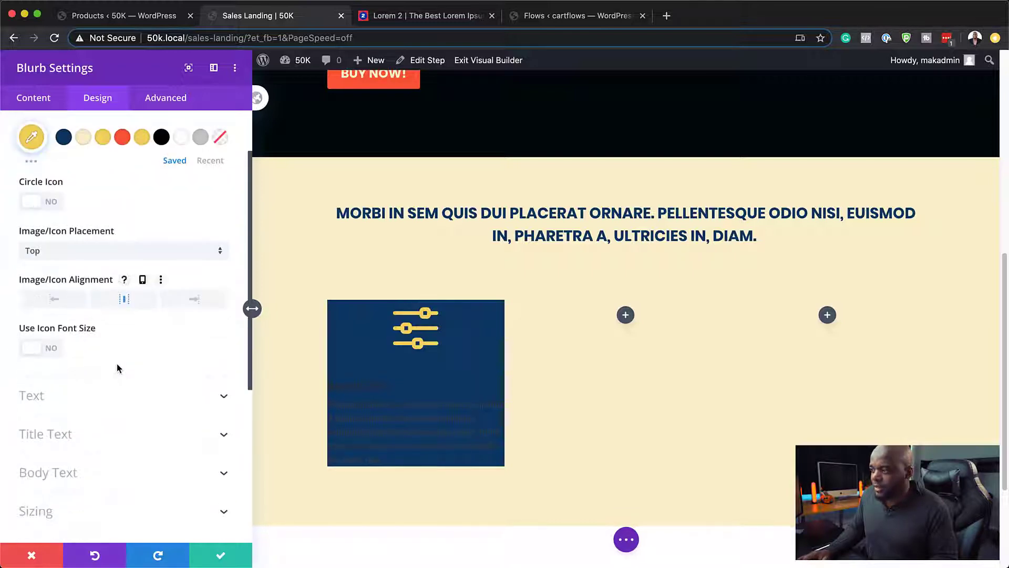
pyautogui.click(52, 348)
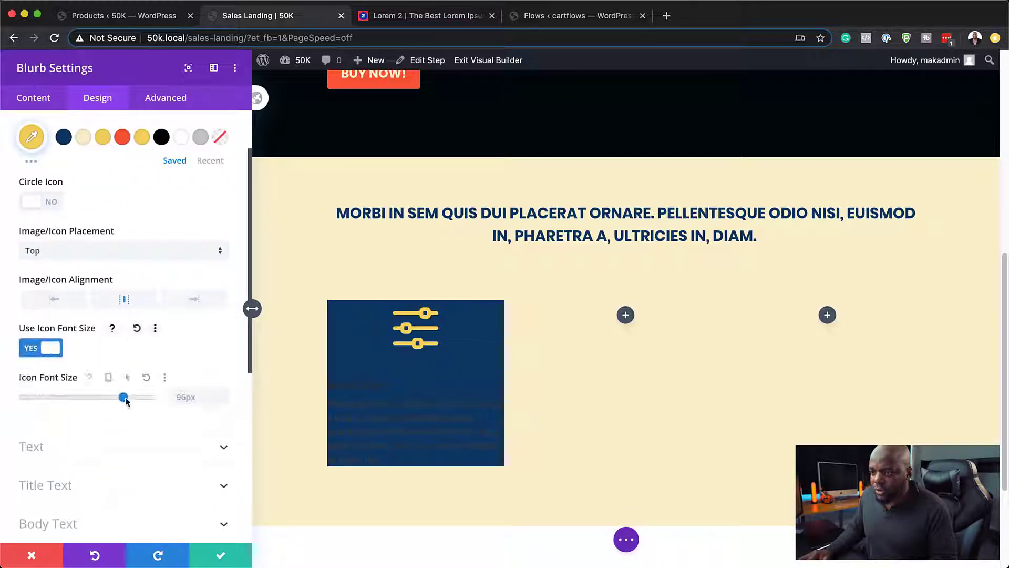
pyautogui.moveTo(125, 397); pyautogui.dragTo(73, 399)
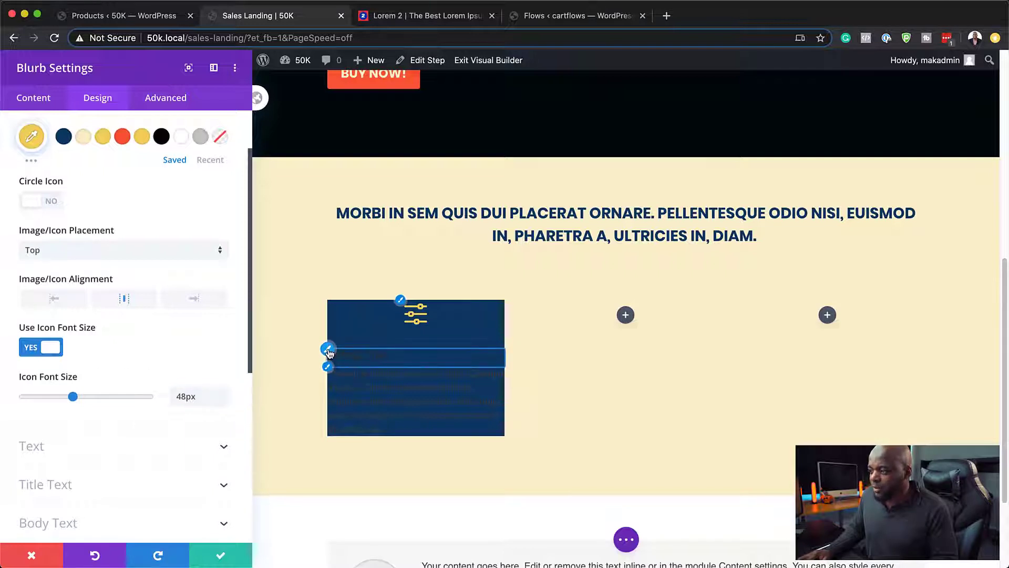
# Step: Centre the text of the Benefit One blurb
pyautogui.click(329, 353)
pyautogui.scroll(2, 116, 239)
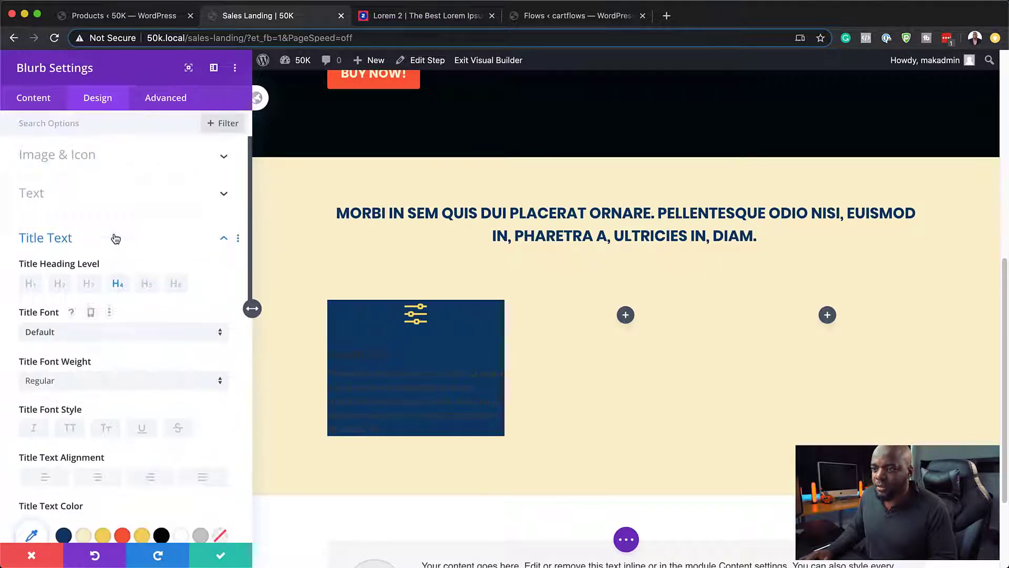
pyautogui.click(92, 198)
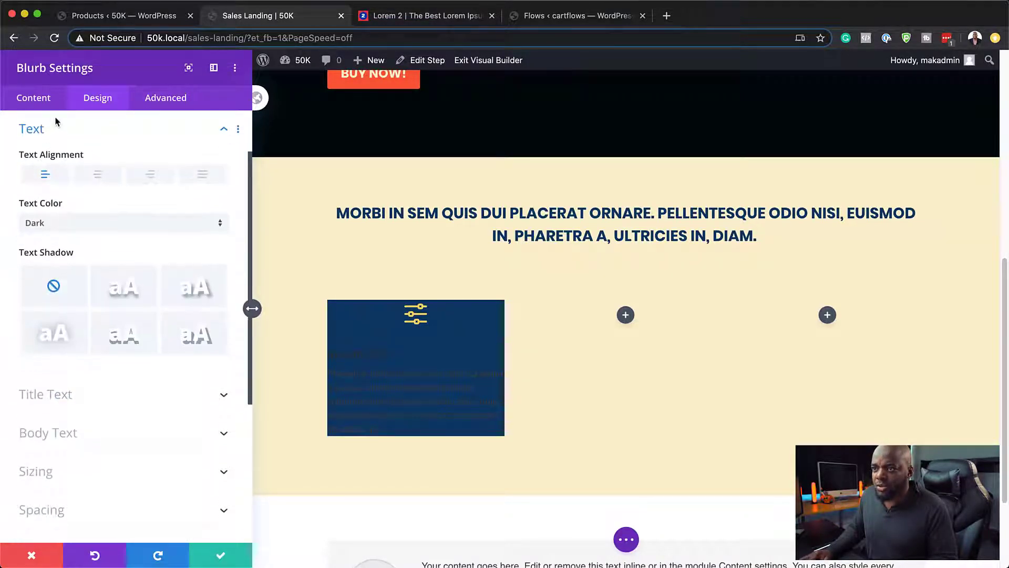
pyautogui.click(102, 178)
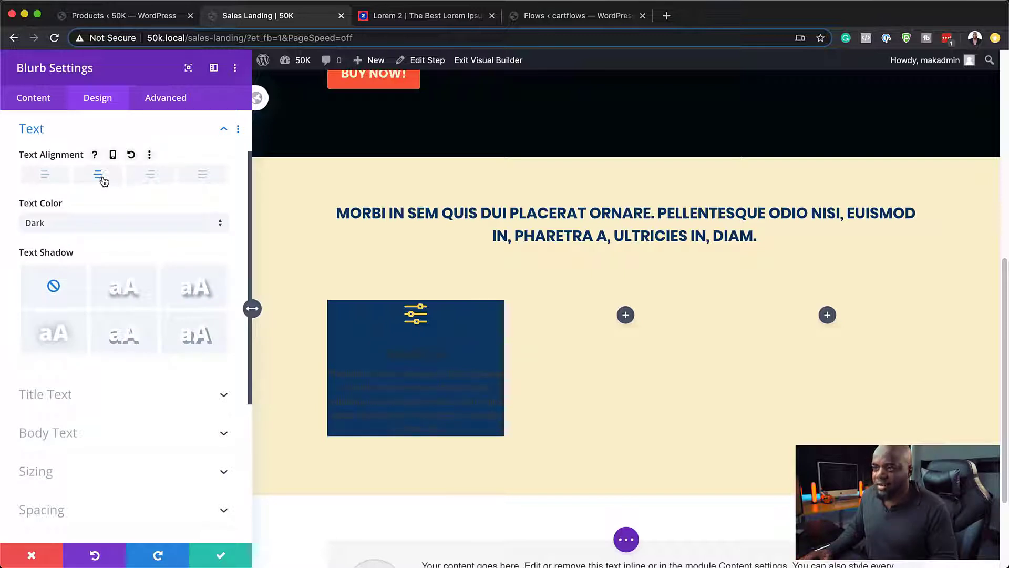
# Step: Set the Benefit One blurb's text colour to Light
pyautogui.click(134, 223)
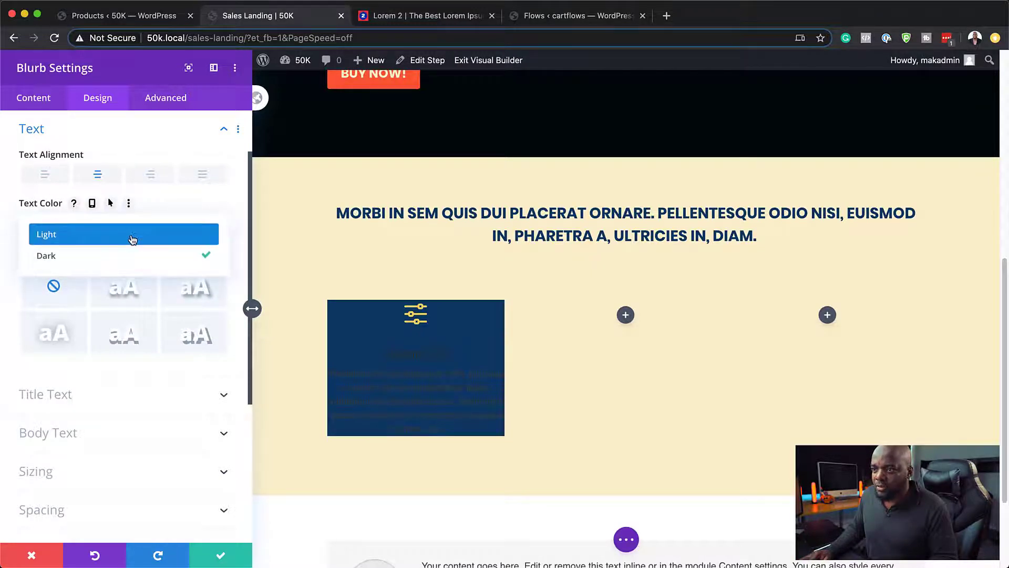
pyautogui.click(133, 237)
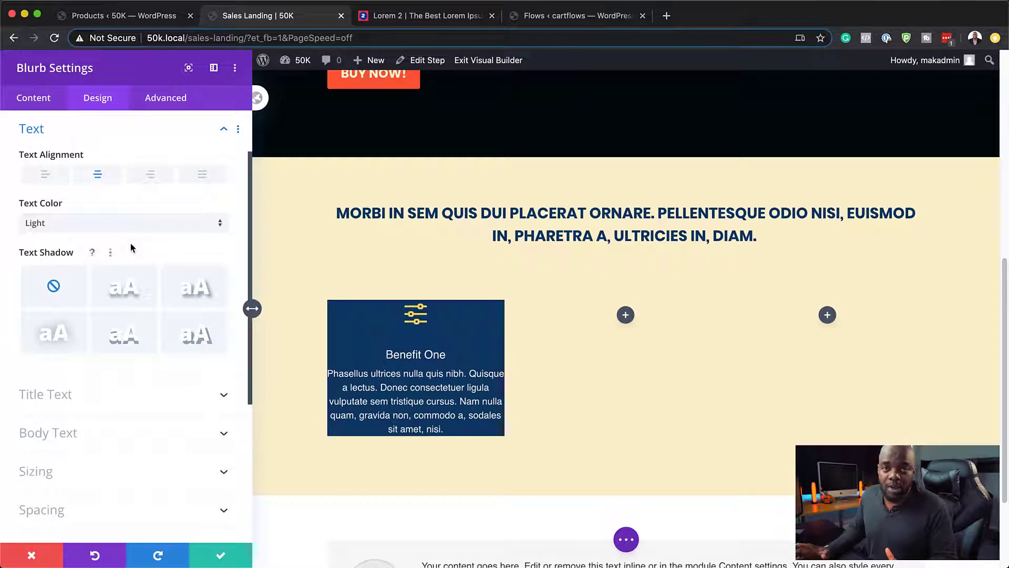
# Step: Set the Benefit One blurb's title font to Poppins with Bold weight
pyautogui.scroll(-1, 166, 275)
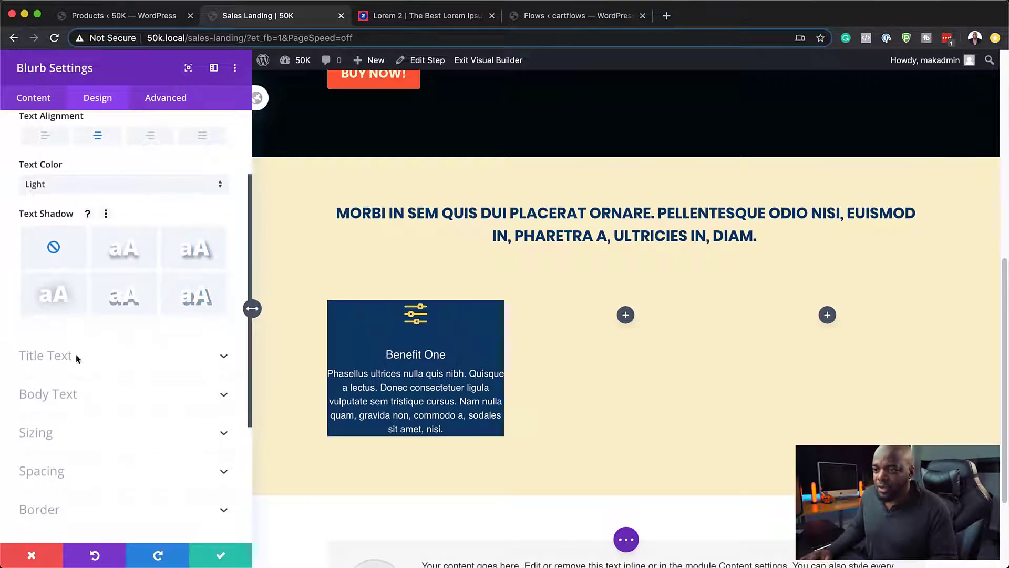
pyautogui.scroll(3, 139, 347)
pyautogui.scroll(-6, 139, 347)
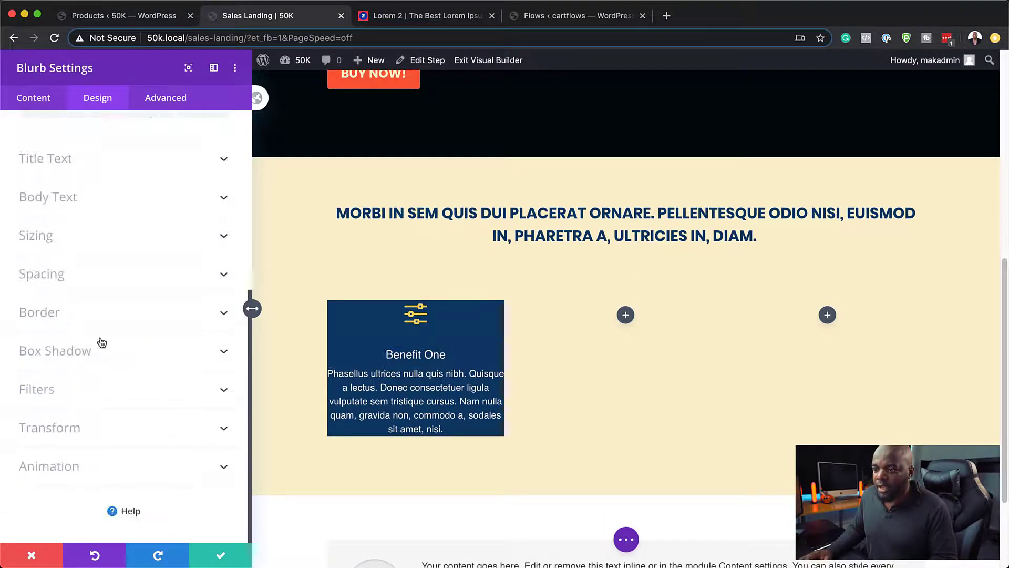
pyautogui.click(65, 169)
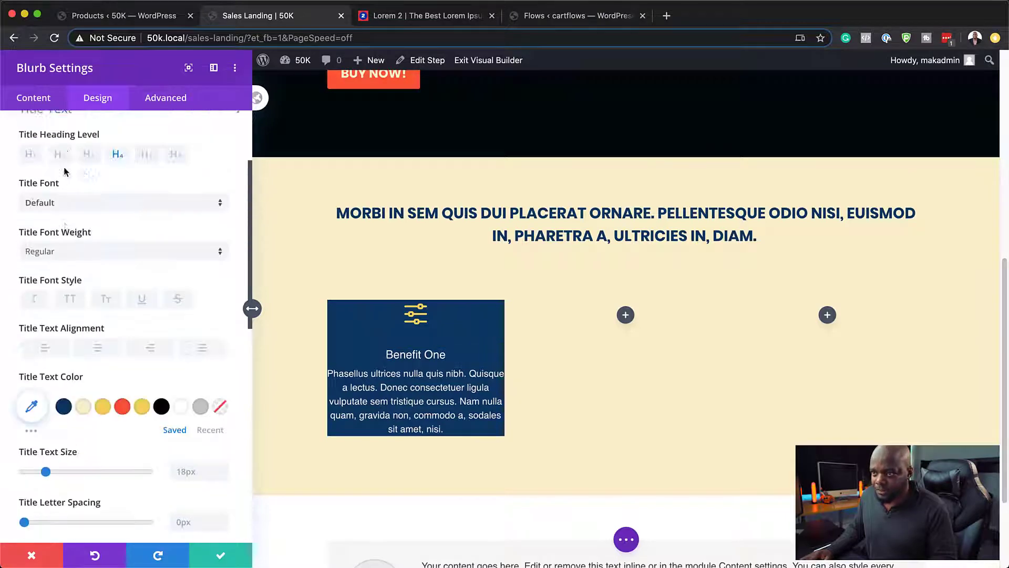
pyautogui.click(69, 224)
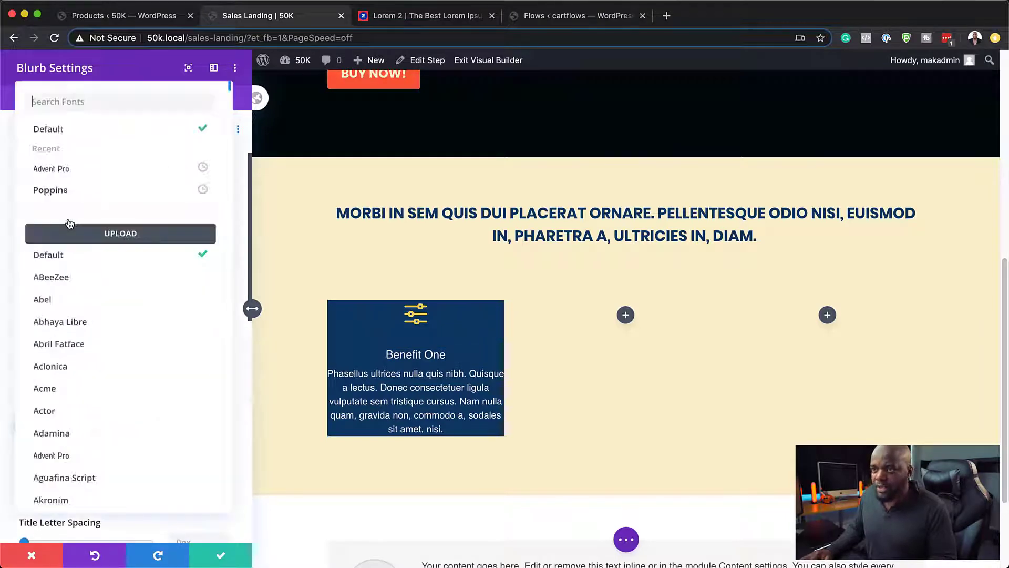
pyautogui.click(81, 192)
pyautogui.click(85, 279)
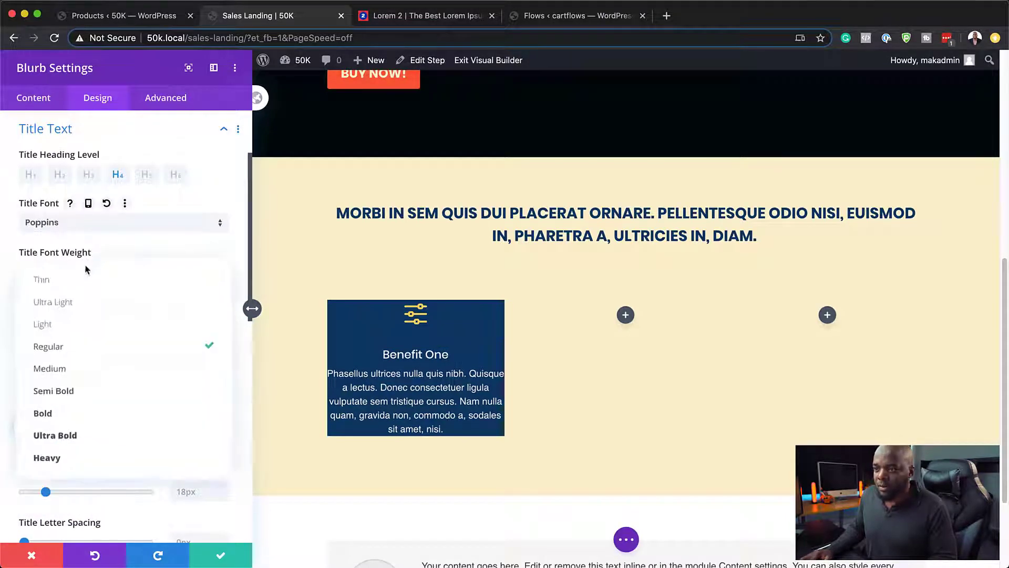
pyautogui.click(102, 411)
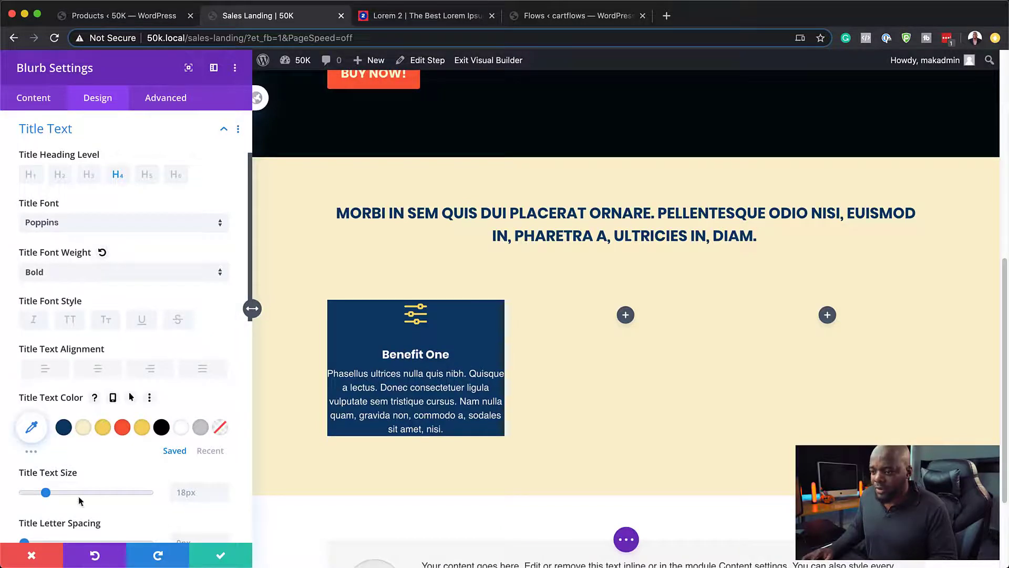
# Step: Enlarge the blurb's title text to 22px and colour it in the saved cream
pyautogui.moveTo(46, 493); pyautogui.dragTo(51, 493)
pyautogui.scroll(-3, 141, 415)
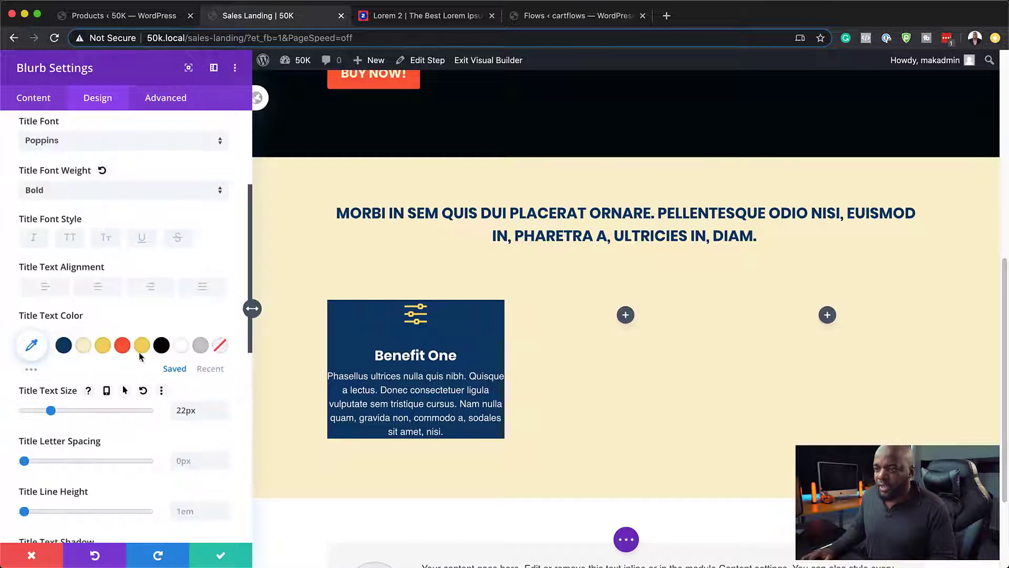
pyautogui.click(84, 347)
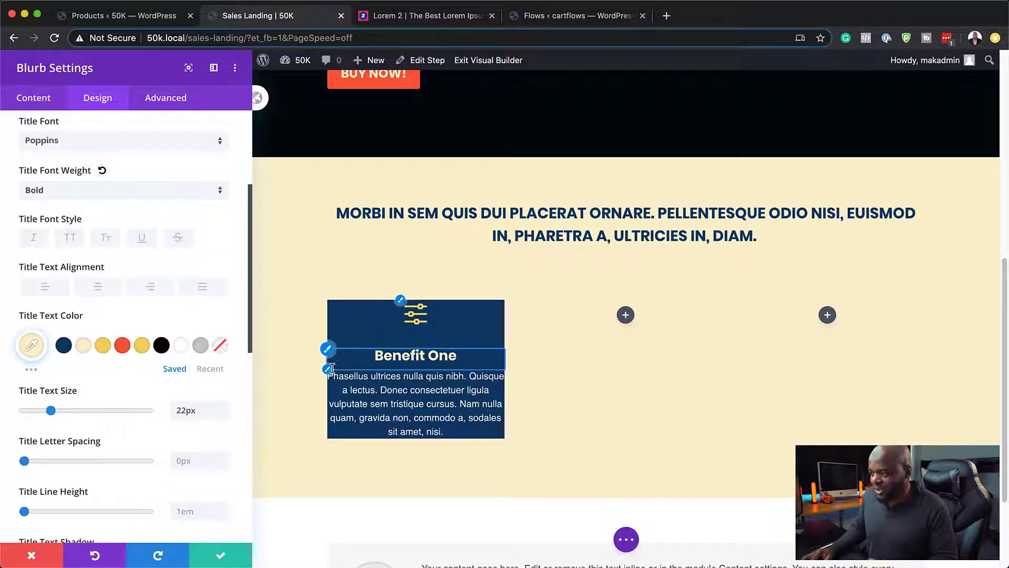
# Step: Set the blurb's body text font to Poppins and colour it in the saved light grey
pyautogui.click(328, 369)
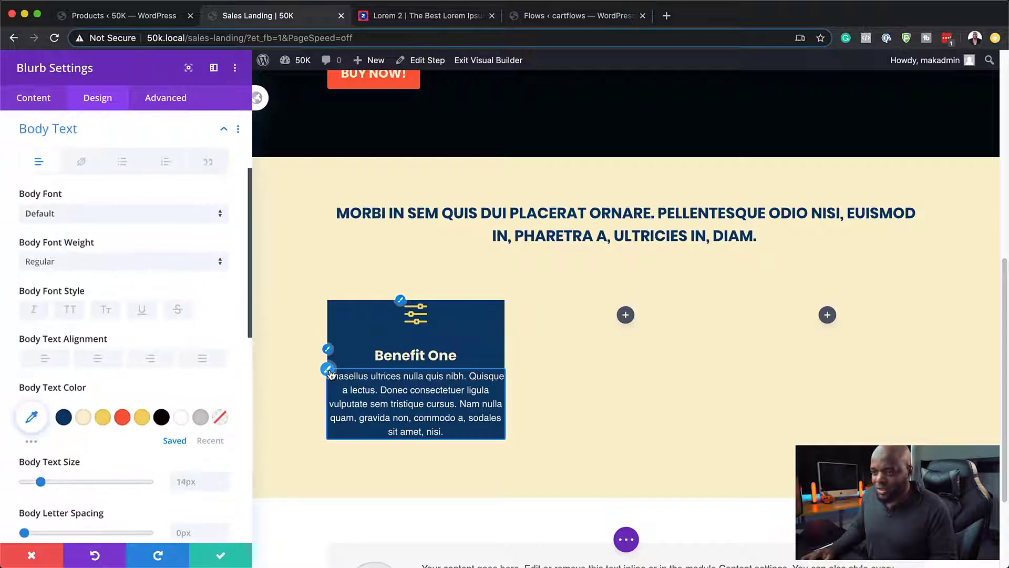
pyautogui.click(123, 214)
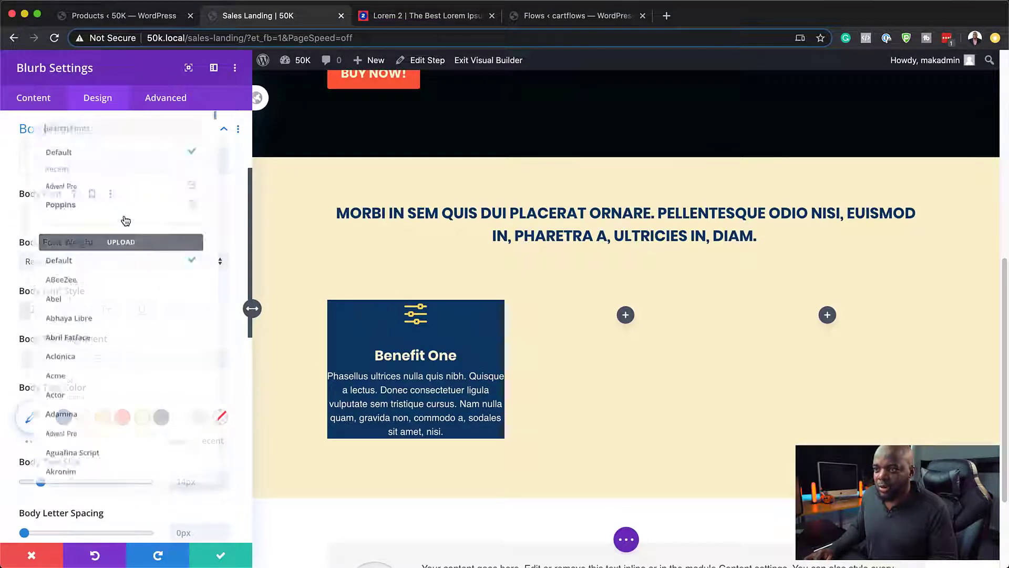
pyautogui.click(123, 204)
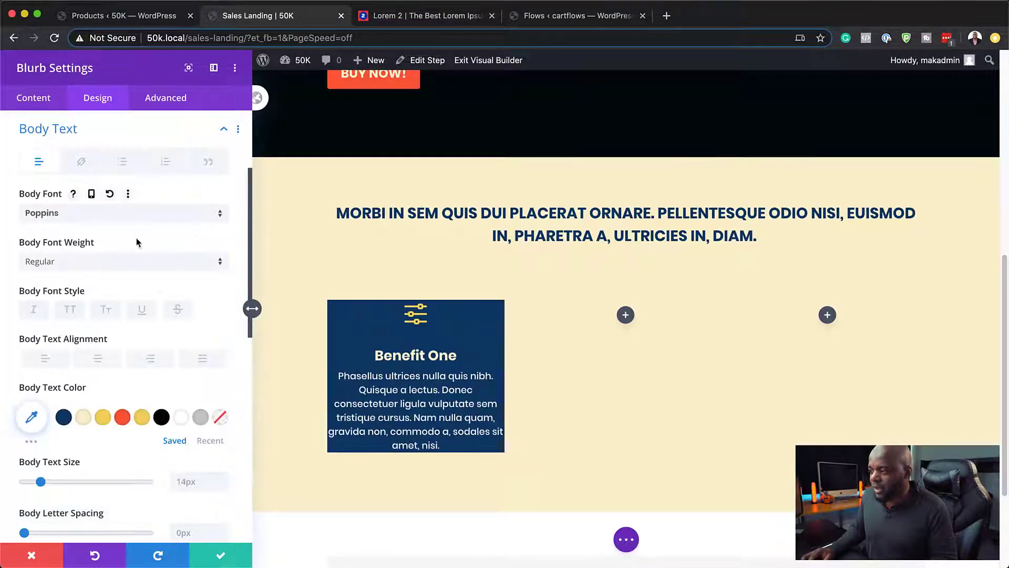
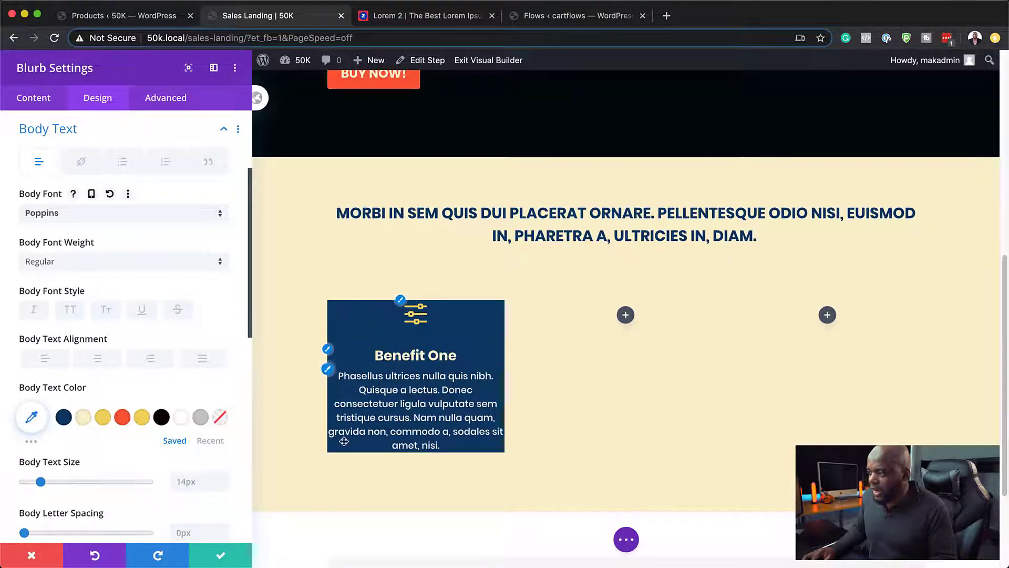
pyautogui.click(201, 418)
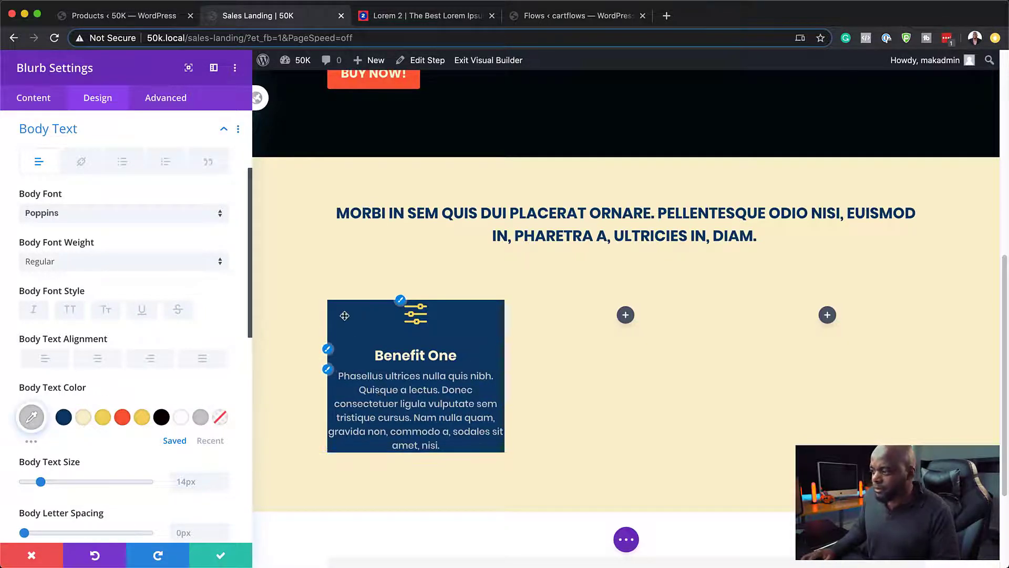
# Step: Pad the Benefit One blurb with linked values of 3vw top and bottom and 4vw left and right
pyautogui.scroll(-3, 124, 429)
pyautogui.scroll(-4, 124, 427)
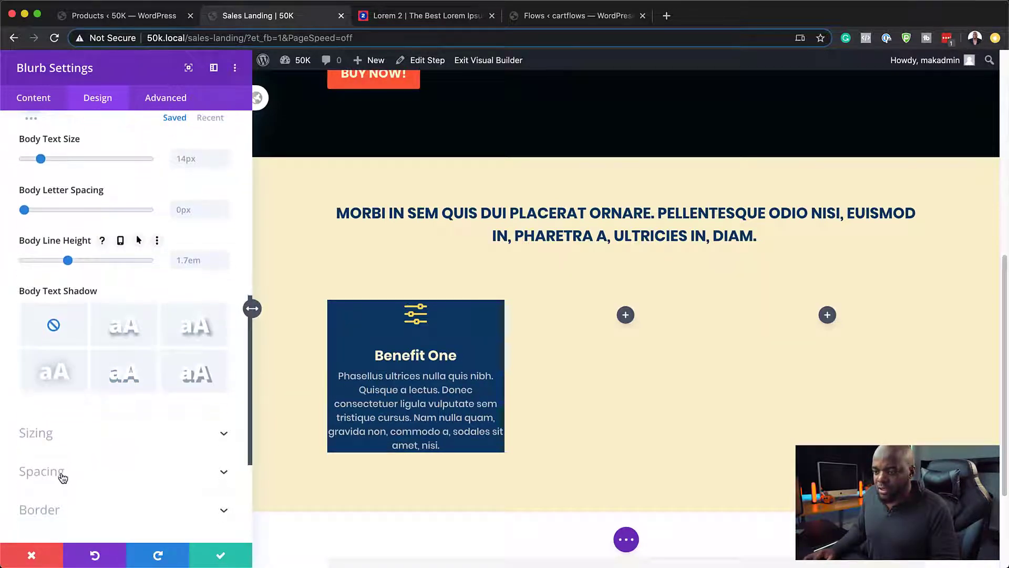
pyautogui.click(62, 475)
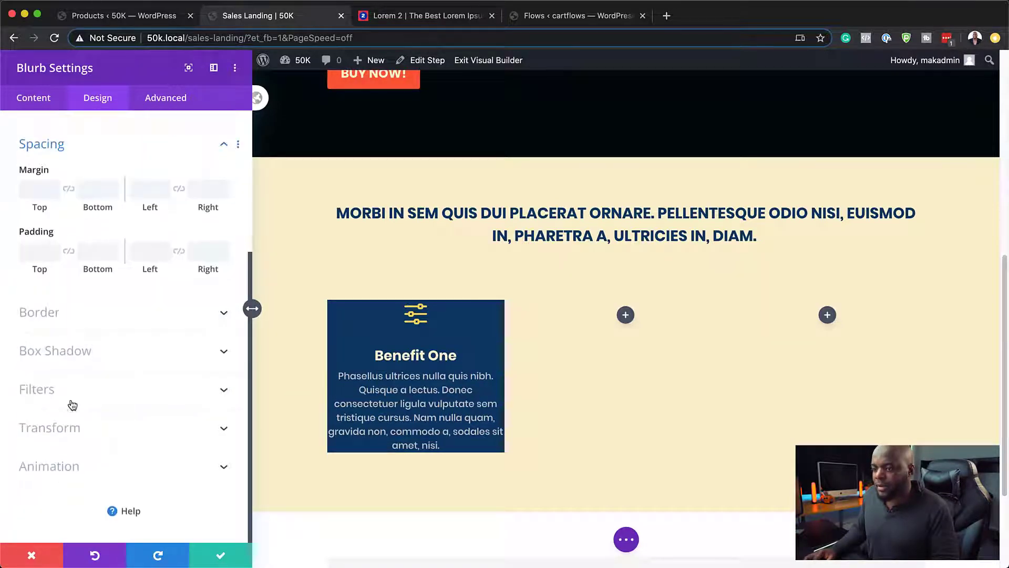
pyautogui.click(37, 251)
pyautogui.write('4vw')
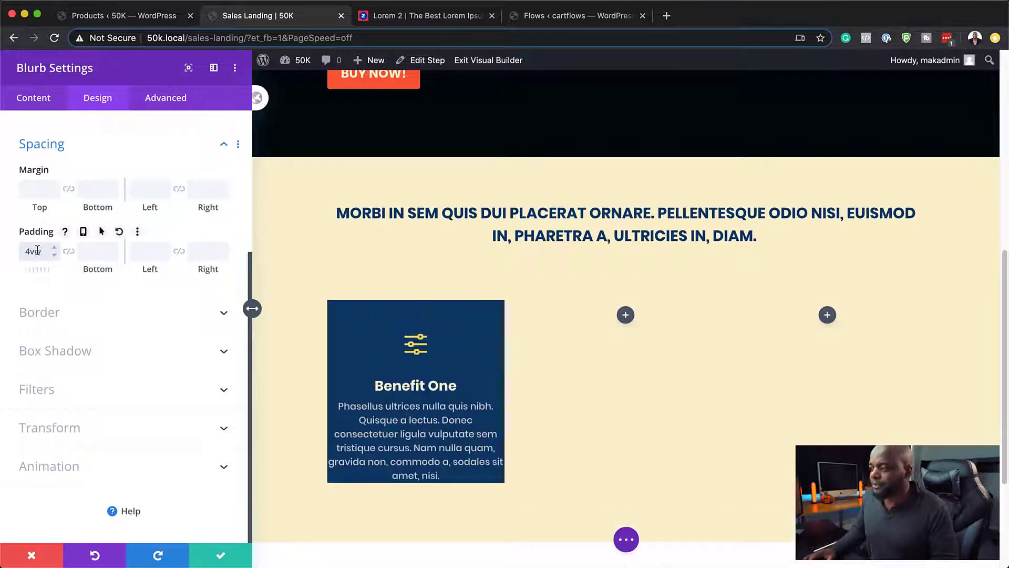
pyautogui.click(69, 252)
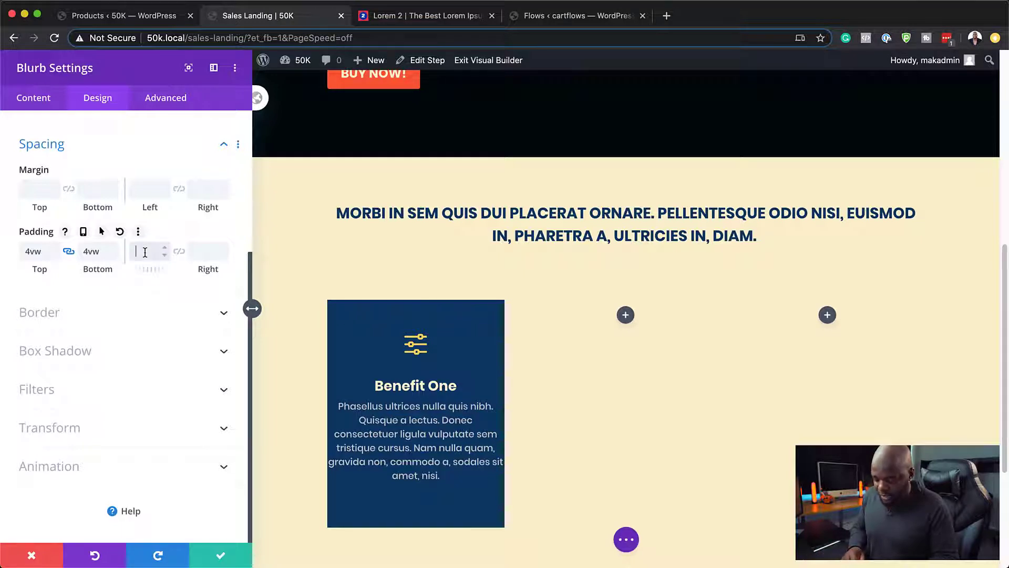
pyautogui.write('4vw')
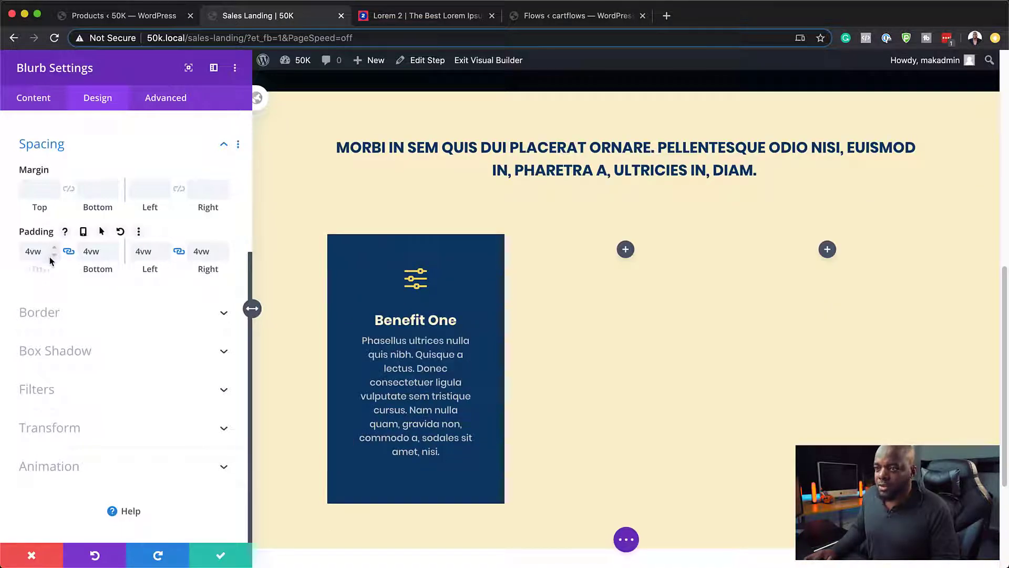
pyautogui.click(55, 256)
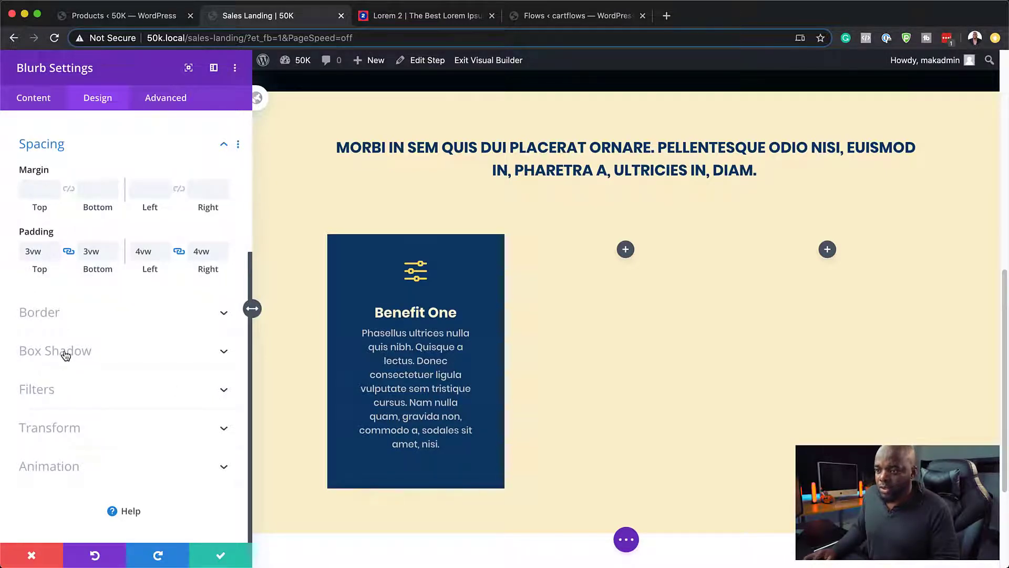
# Step: Round all corners of the Benefit One blurb by 5px and save its settings
pyautogui.click(55, 318)
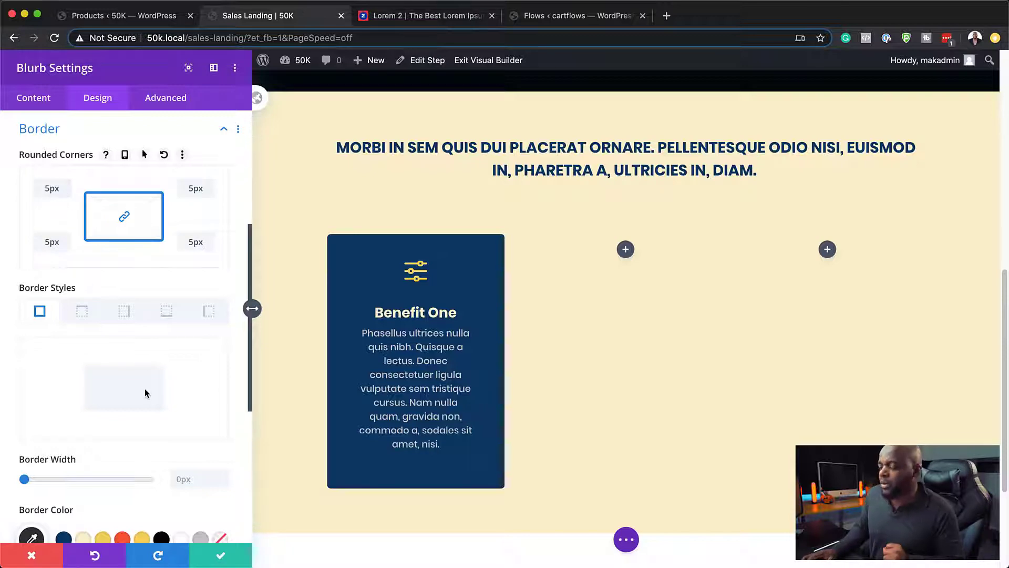
pyautogui.scroll(4, 567, 412)
pyautogui.scroll(-5, 567, 412)
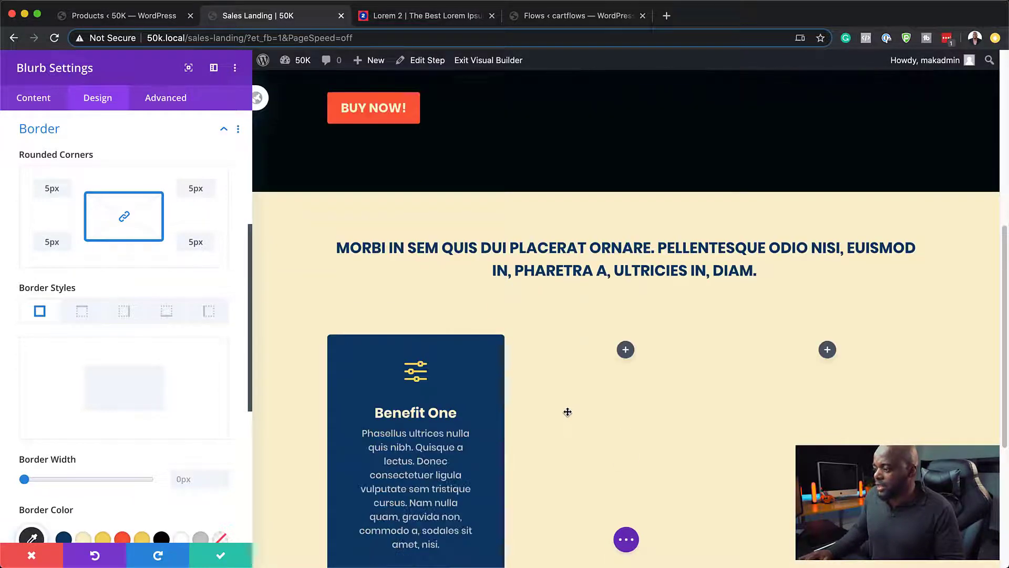
pyautogui.click(221, 555)
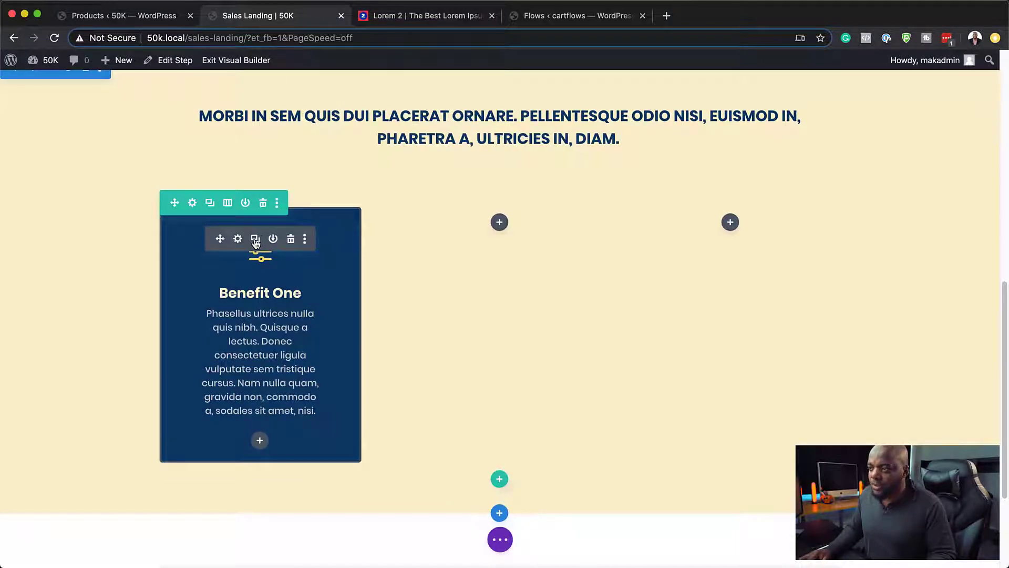
# Step: Duplicate the Benefit One blurb and place copies in the row's empty second and third columns
pyautogui.click(255, 239)
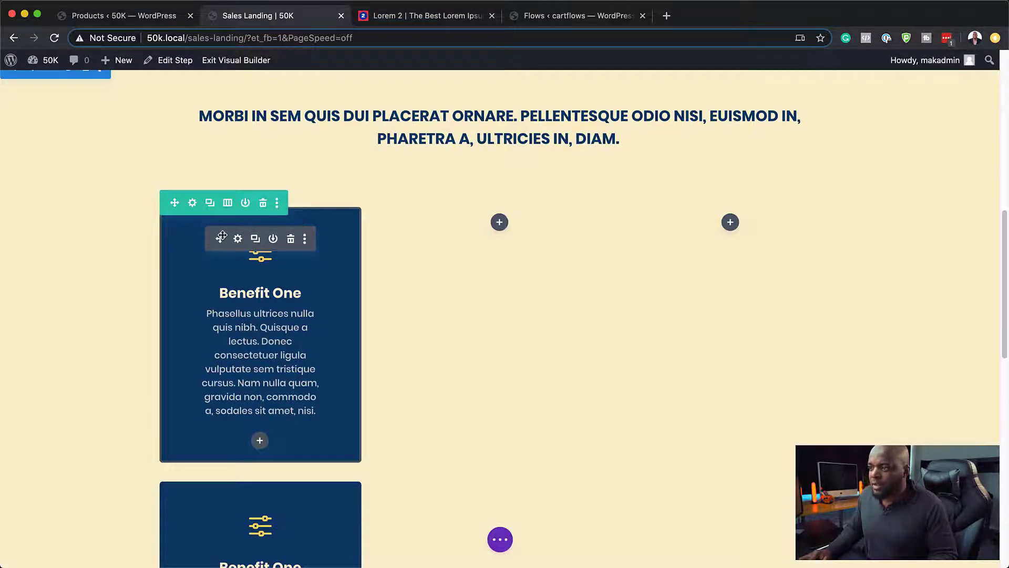
pyautogui.moveTo(221, 237); pyautogui.dragTo(485, 236)
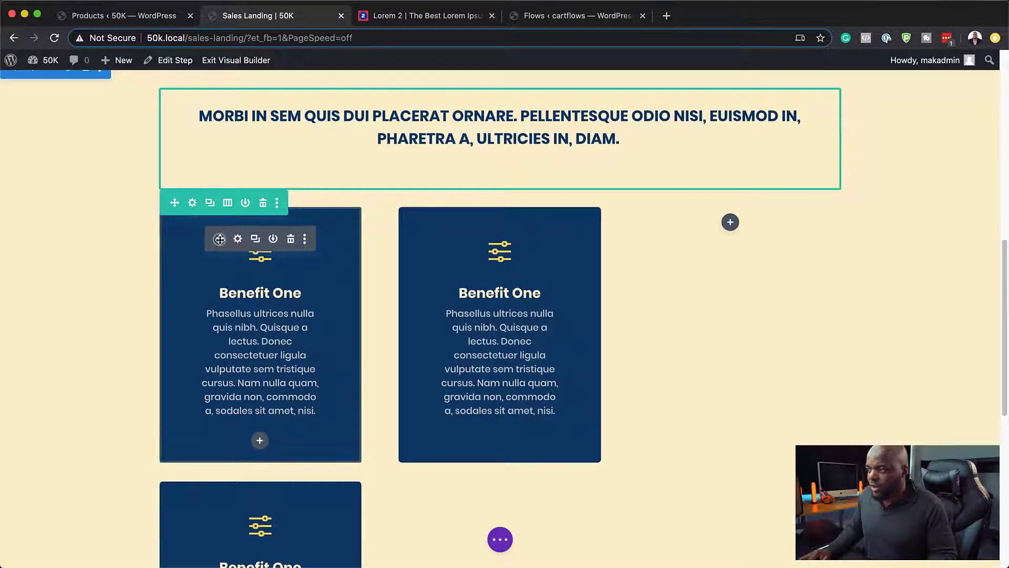
pyautogui.moveTo(220, 239); pyautogui.dragTo(722, 238)
pyautogui.scroll(5, 113, 263)
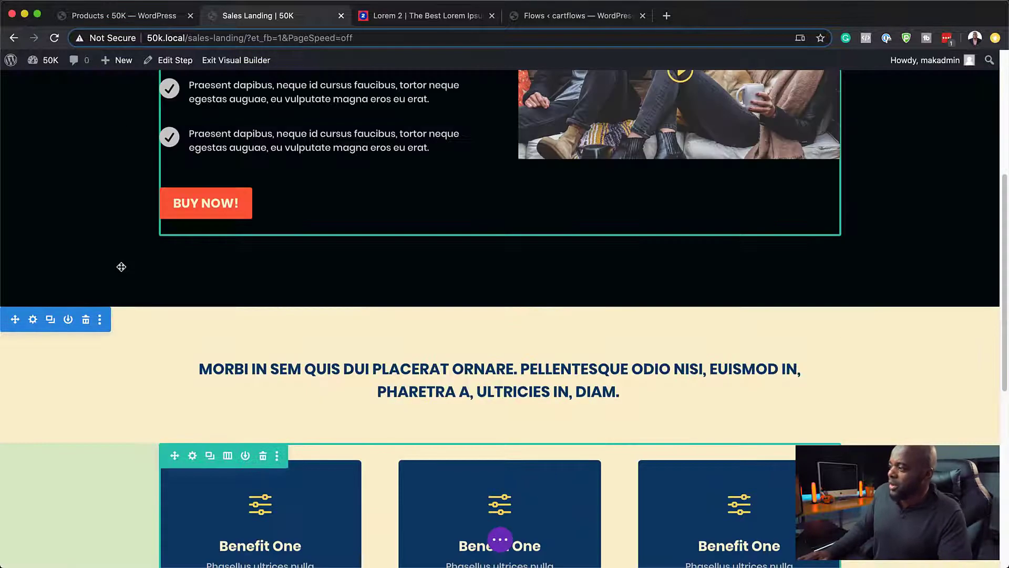
pyautogui.scroll(-5, 452, 308)
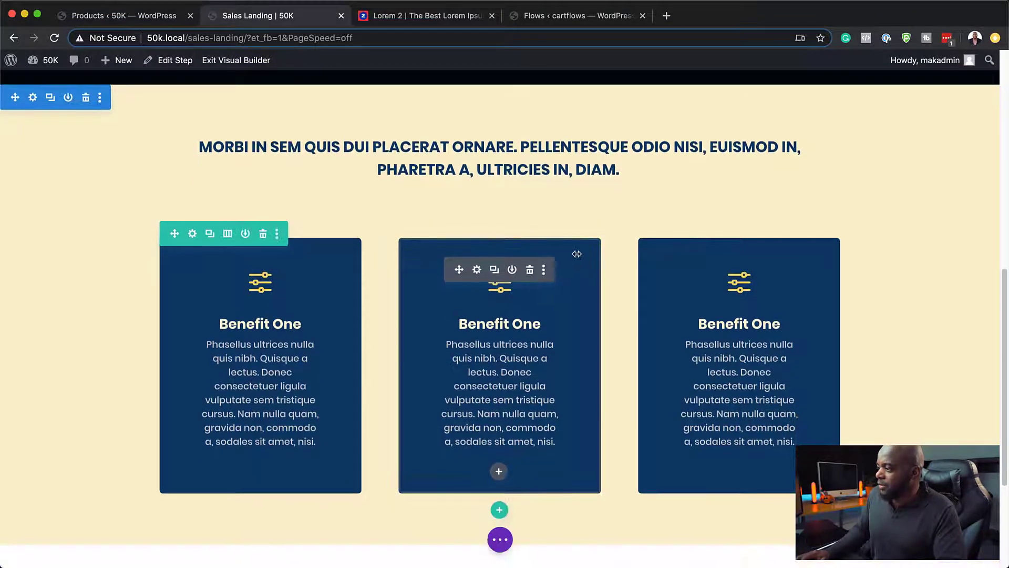
# Step: Retitle the blurb in the middle column as Benefit Two
pyautogui.click(477, 269)
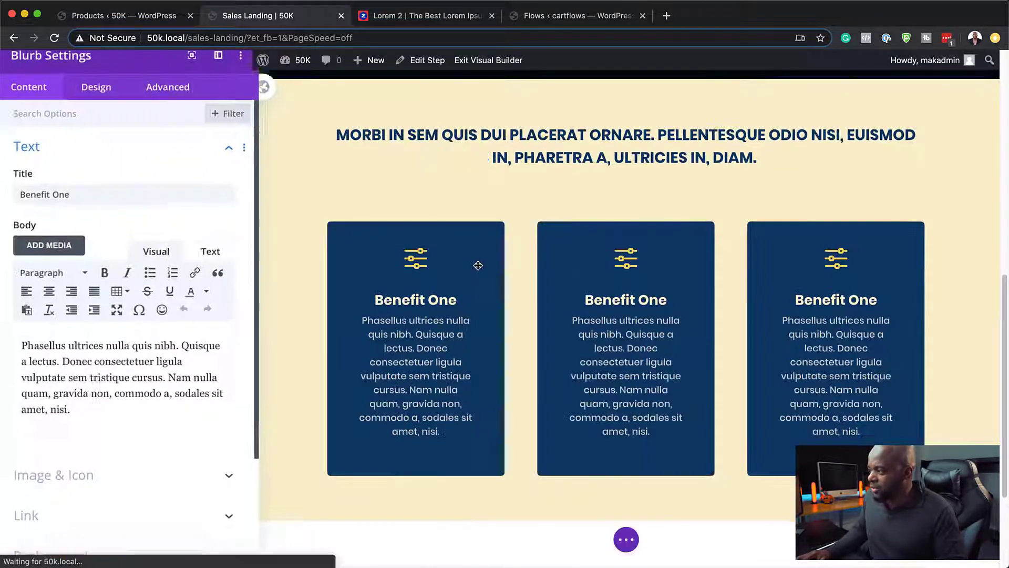
pyautogui.doubleClick(56, 200)
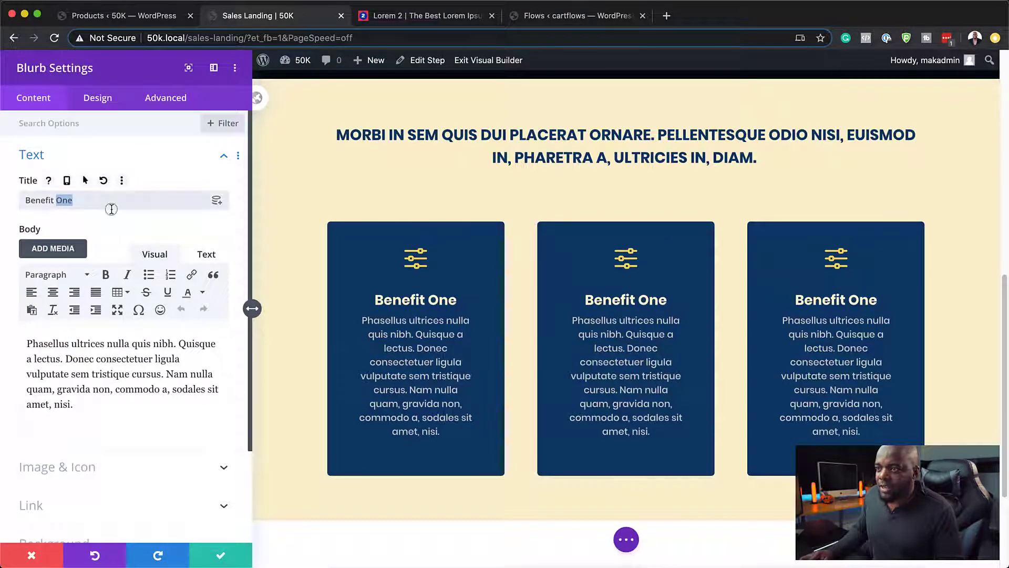
pyautogui.write('Two')
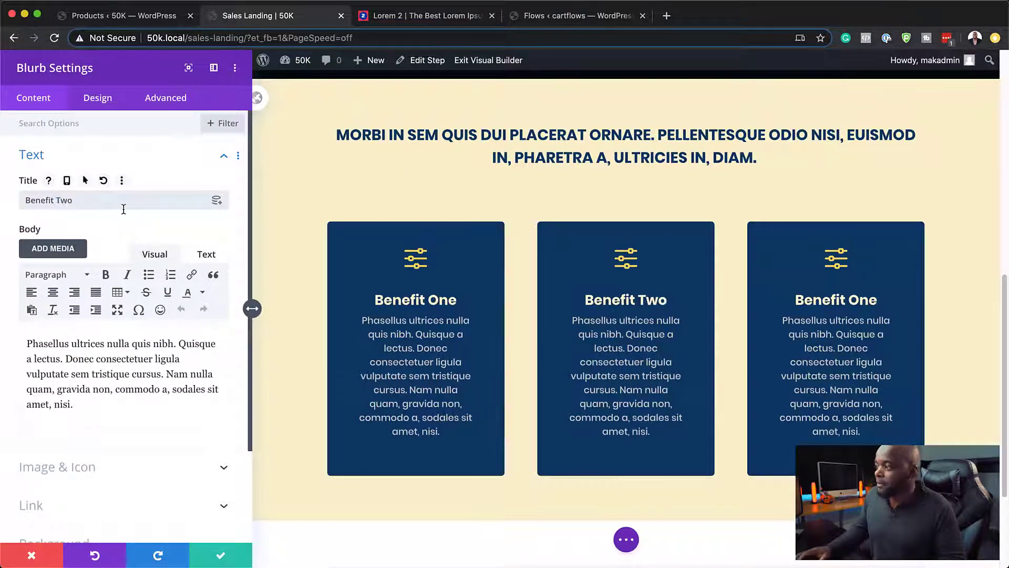
# Step: Replace the Benefit Two blurb's sliders icon with the lined document icon and save its settings
pyautogui.scroll(-2, 145, 394)
pyautogui.scroll(-2, 145, 394)
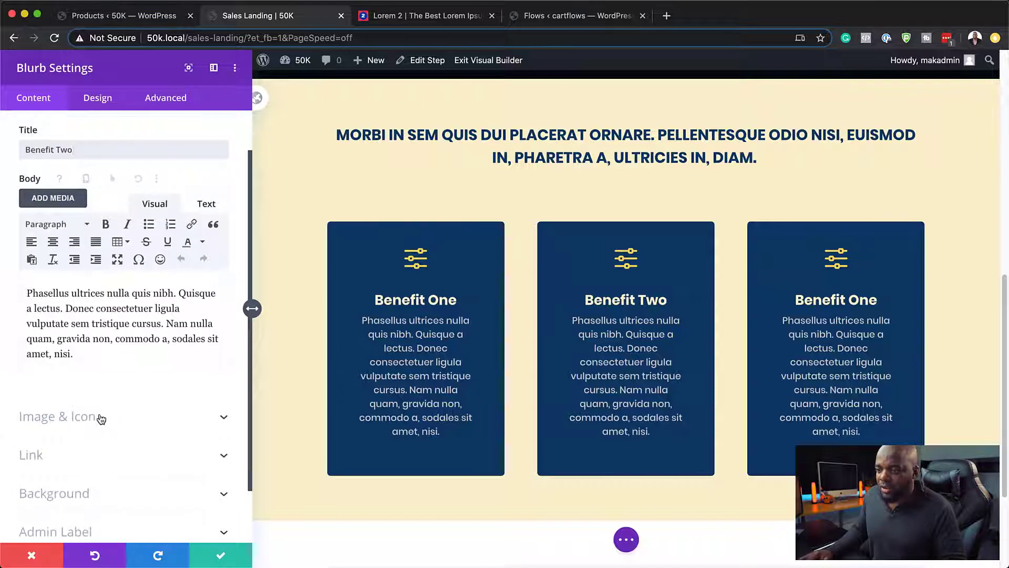
pyautogui.click(89, 418)
pyautogui.moveTo(228, 253); pyautogui.dragTo(234, 267)
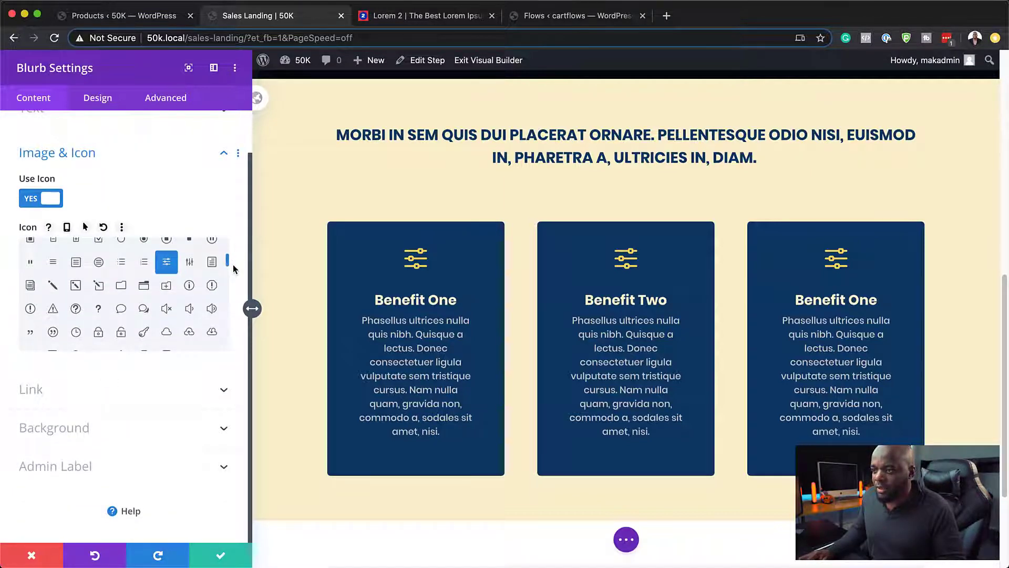
pyautogui.click(216, 266)
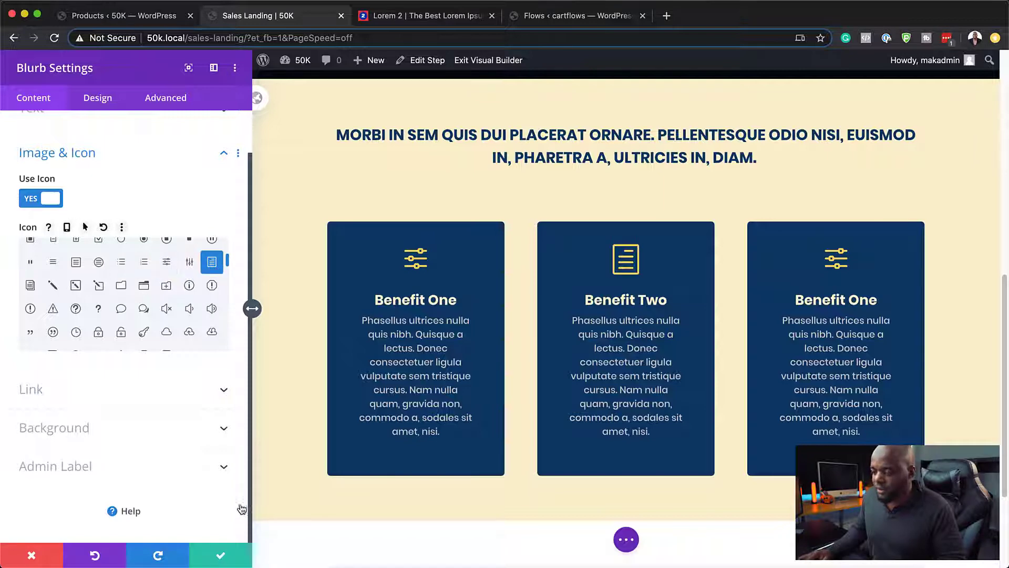
pyautogui.click(220, 555)
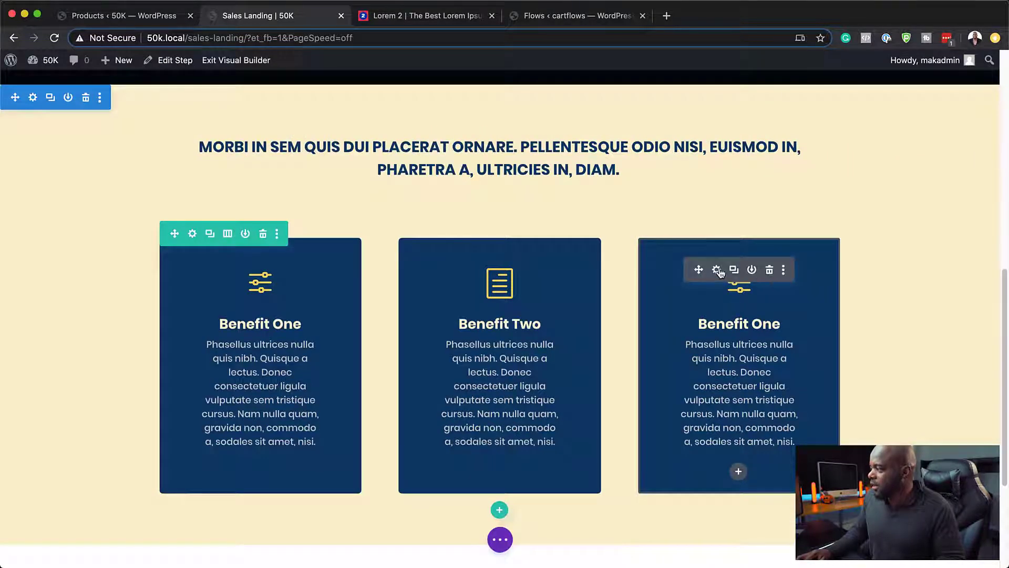
# Step: Retitle the third column's blurb as Benefit Three, replace its sliders icon with the cloud upload icon, and save its settings
pyautogui.click(717, 270)
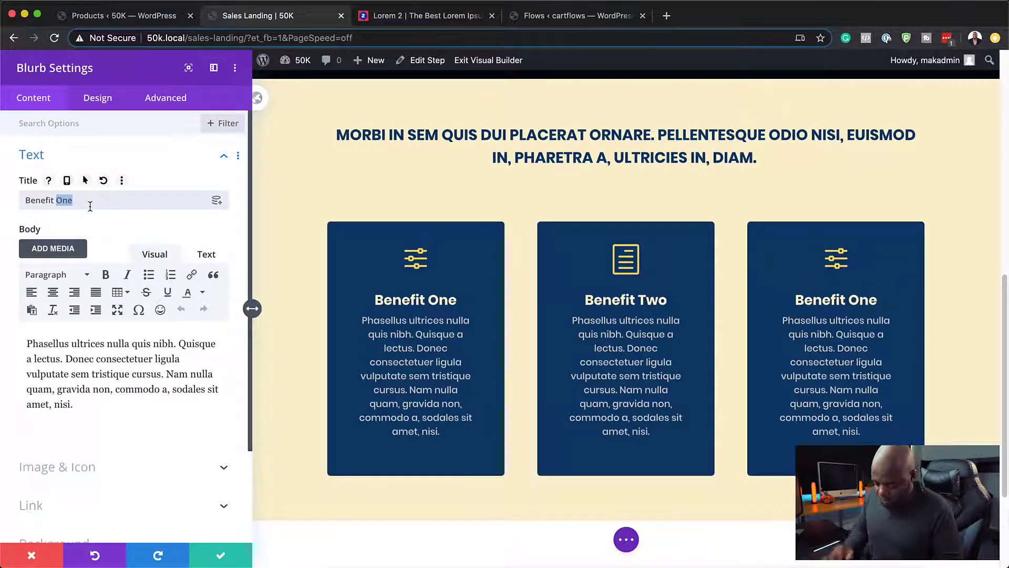
pyautogui.write('Three')
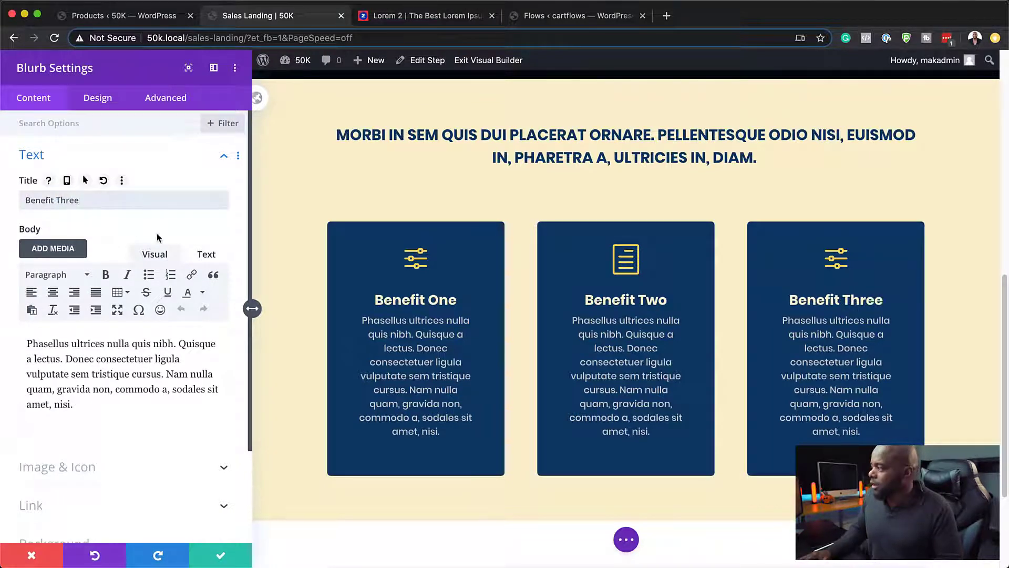
pyautogui.scroll(-2, 141, 368)
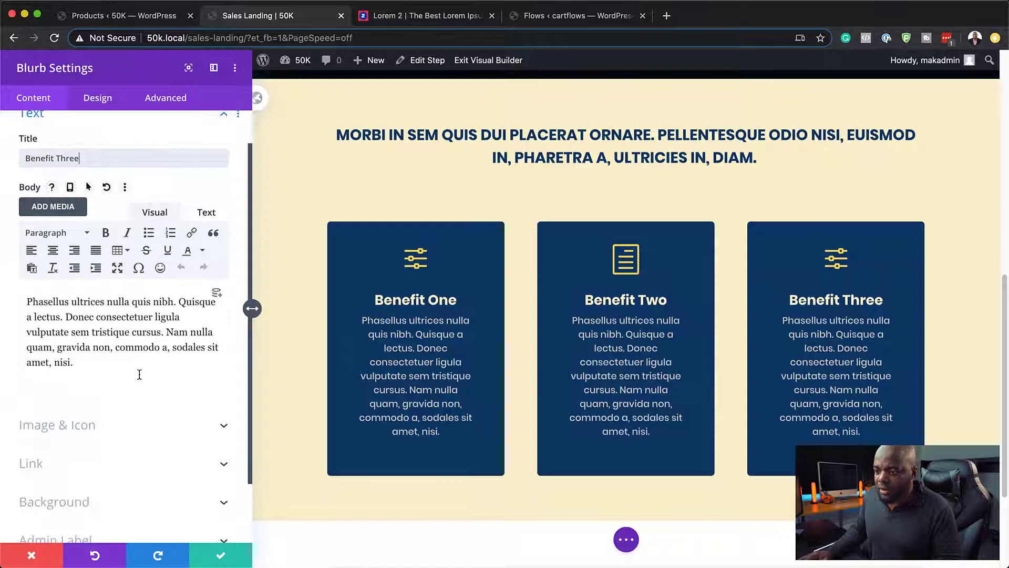
pyautogui.click(86, 425)
pyautogui.moveTo(227, 245); pyautogui.dragTo(234, 263)
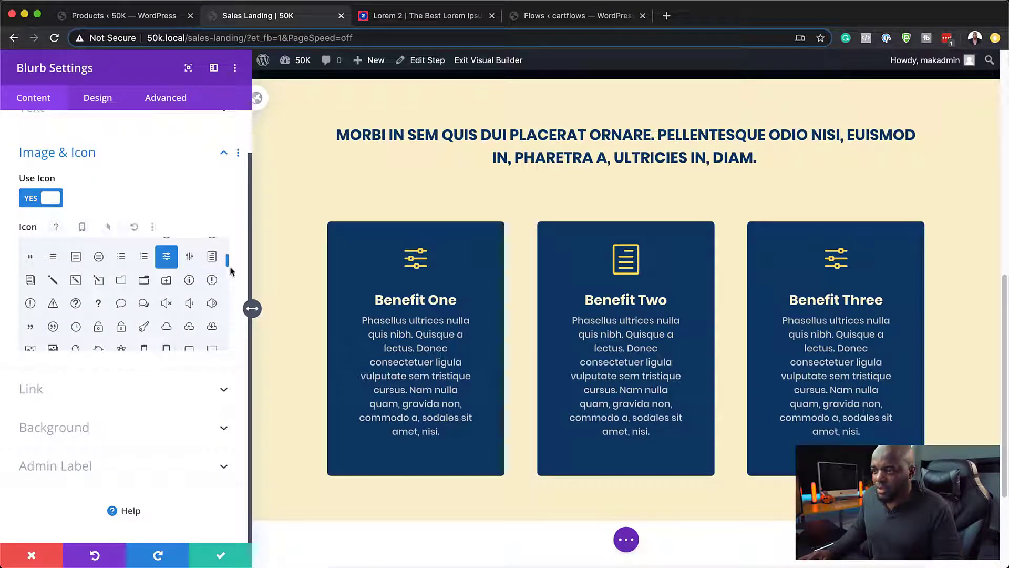
pyautogui.click(190, 327)
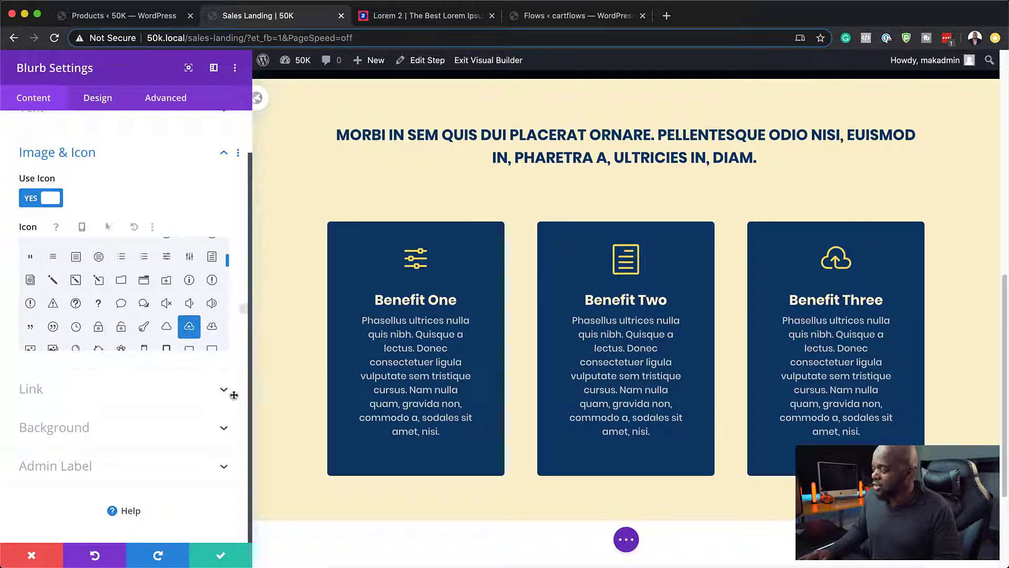
pyautogui.click(220, 558)
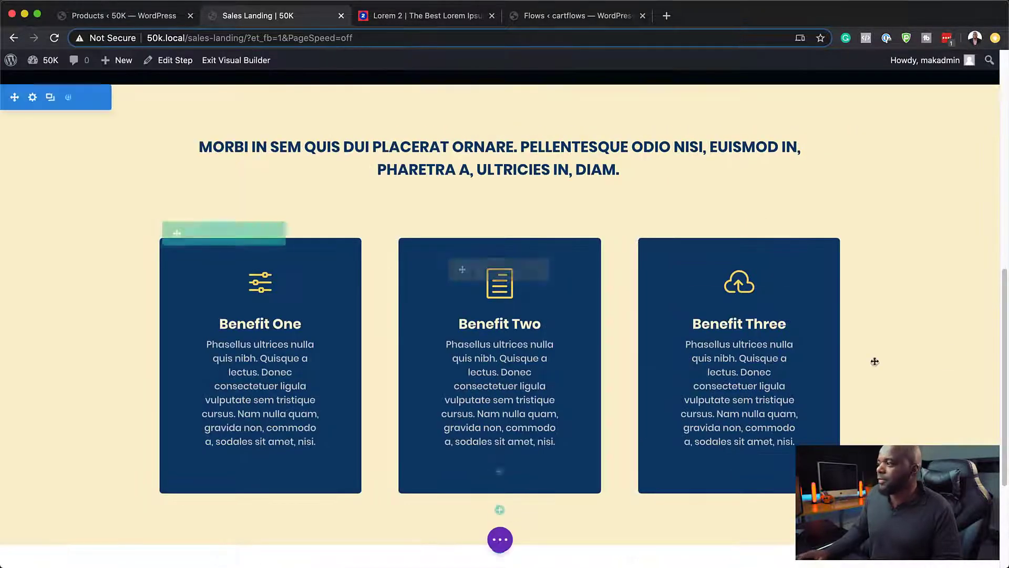
# Step: Set the top padding of the cream-coloured benefits section to 4vw
pyautogui.scroll(3, 925, 339)
pyautogui.scroll(1, 917, 340)
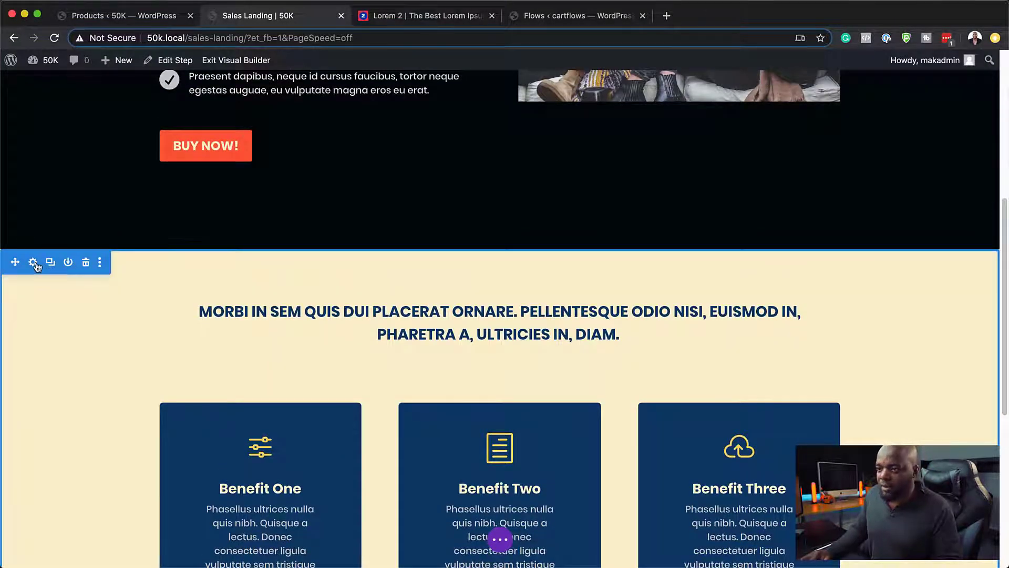
pyautogui.click(32, 262)
pyautogui.click(104, 103)
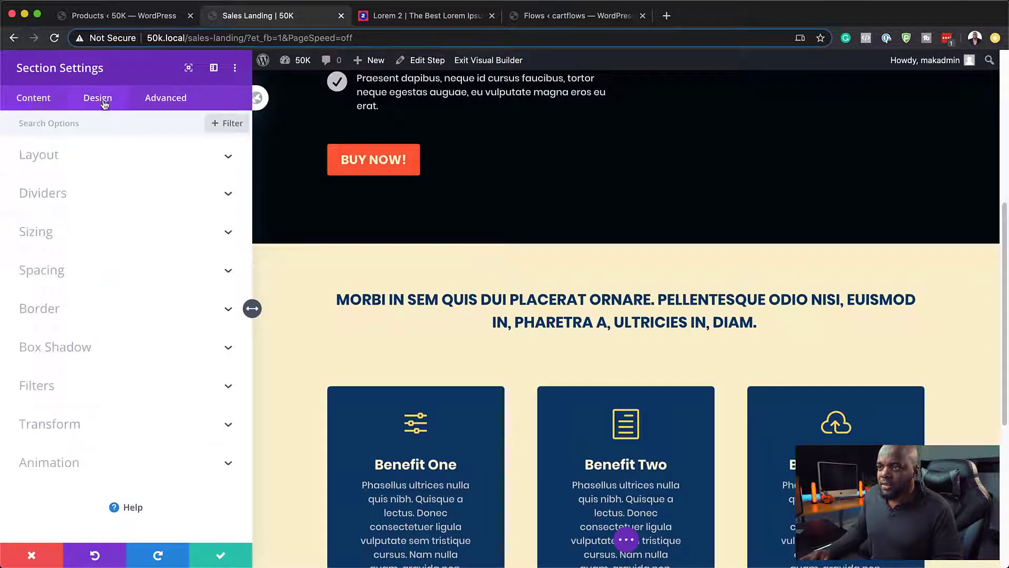
pyautogui.click(60, 273)
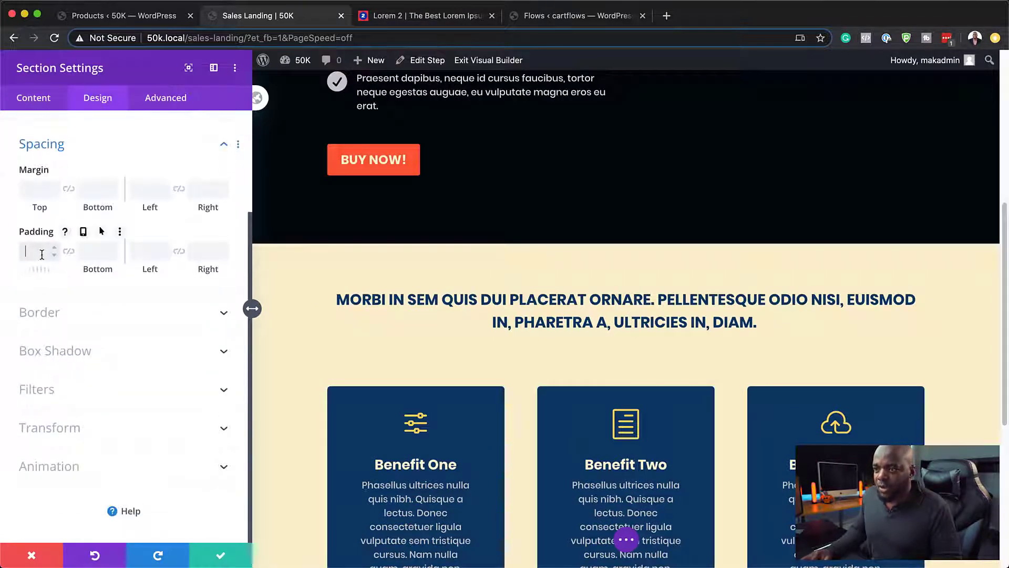
pyautogui.click(42, 255)
pyautogui.write('4vw')
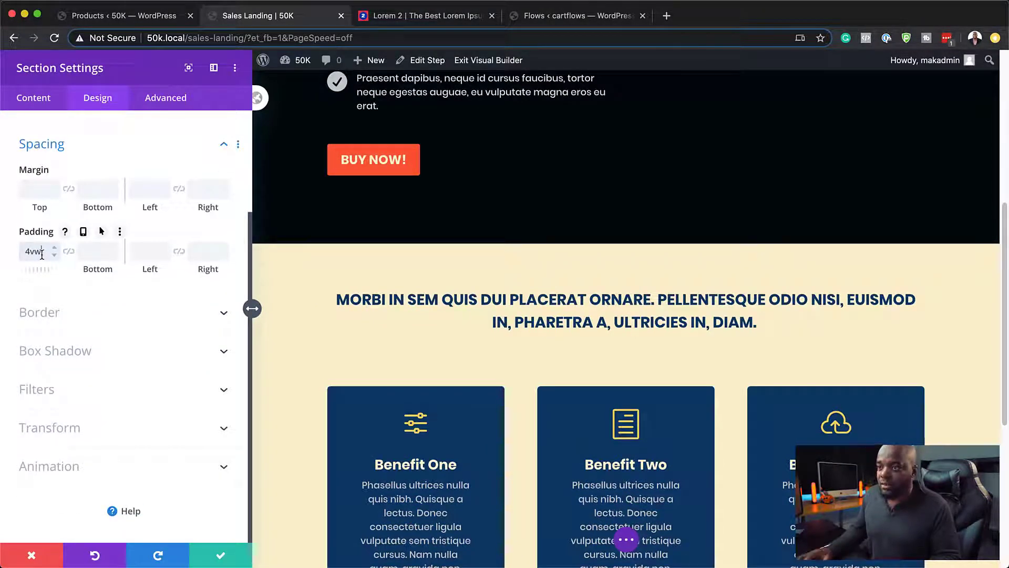
# Step: Set the benefits section's top and bottom padding to a linked 7vw and save the section settings
pyautogui.click(69, 251)
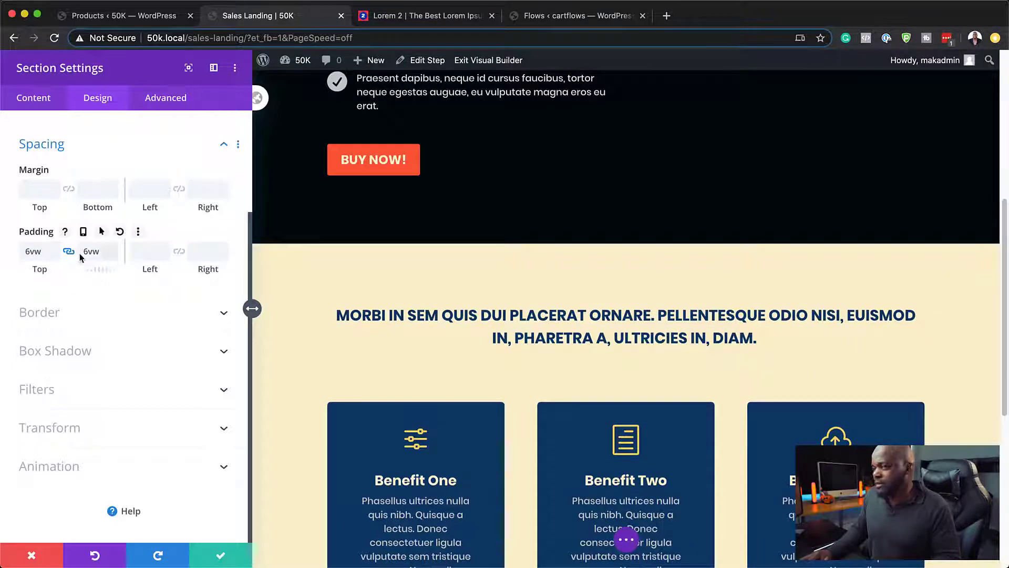
pyautogui.moveTo(52, 248); pyautogui.dragTo(56, 248)
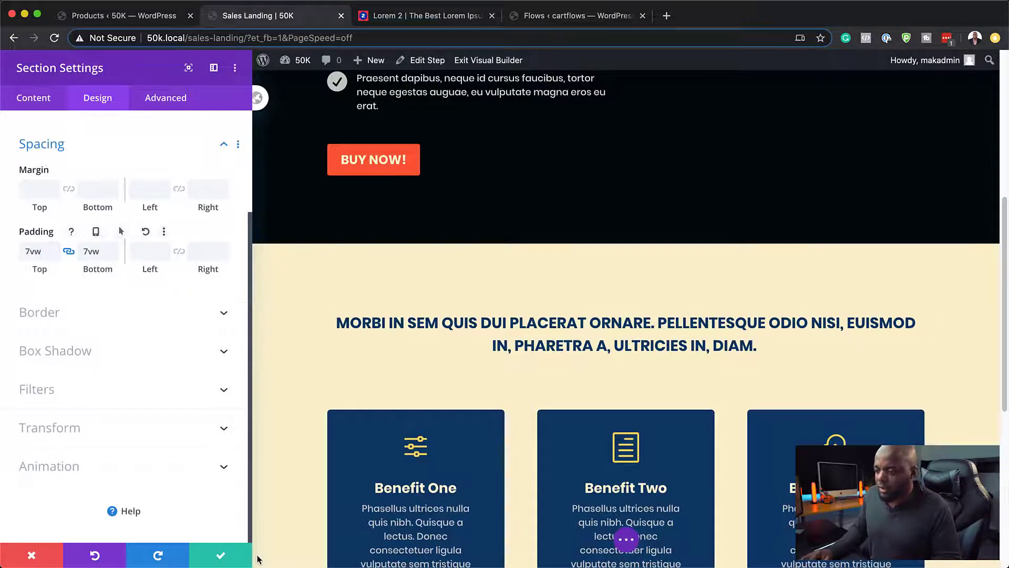
pyautogui.click(213, 557)
# Step: Replace the testimonial's placeholder body with the "Praesent dapibus, neque id cursus faucibus" paragraph copied from the Lorem 2 page
pyautogui.scroll(-6, 530, 391)
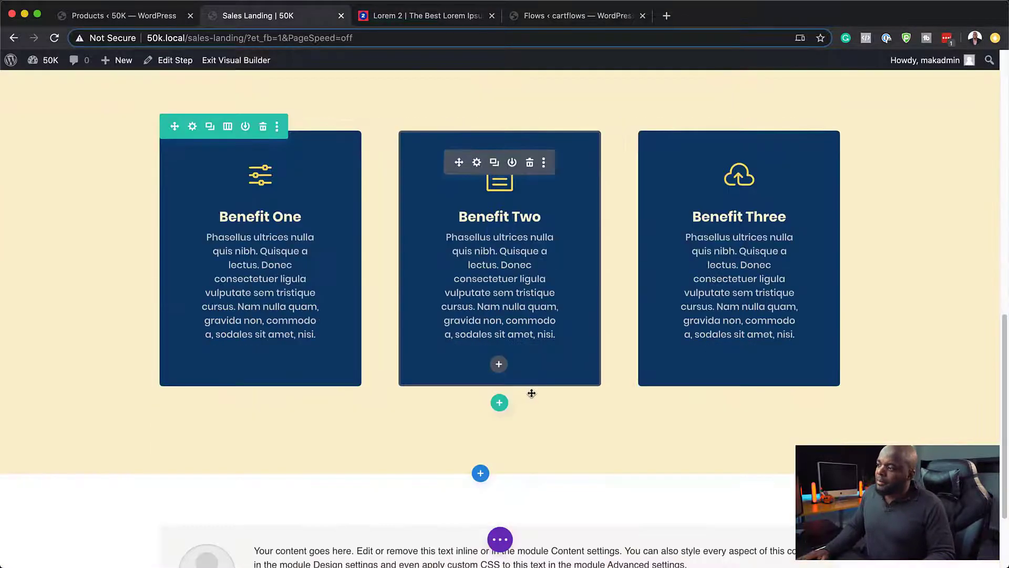
pyautogui.scroll(-3, 532, 393)
pyautogui.scroll(10, 532, 392)
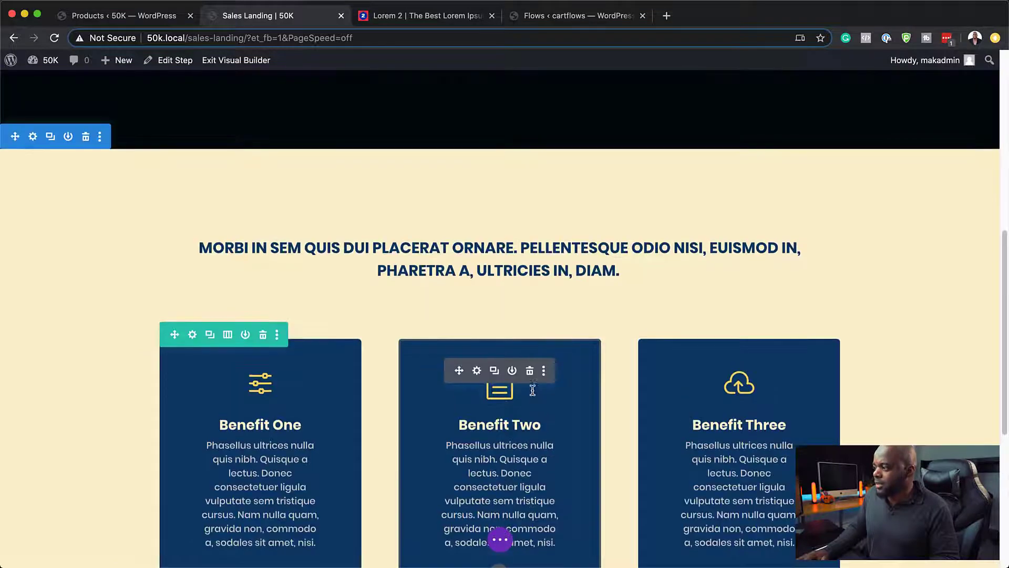
pyautogui.scroll(9, 812, 254)
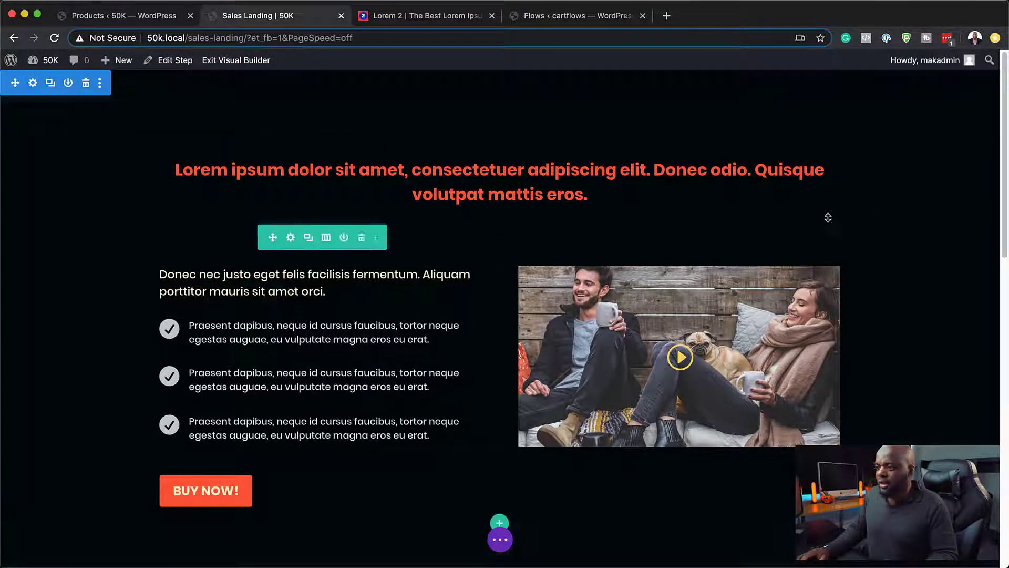
pyautogui.scroll(-5, 944, 343)
pyautogui.scroll(-14, 944, 343)
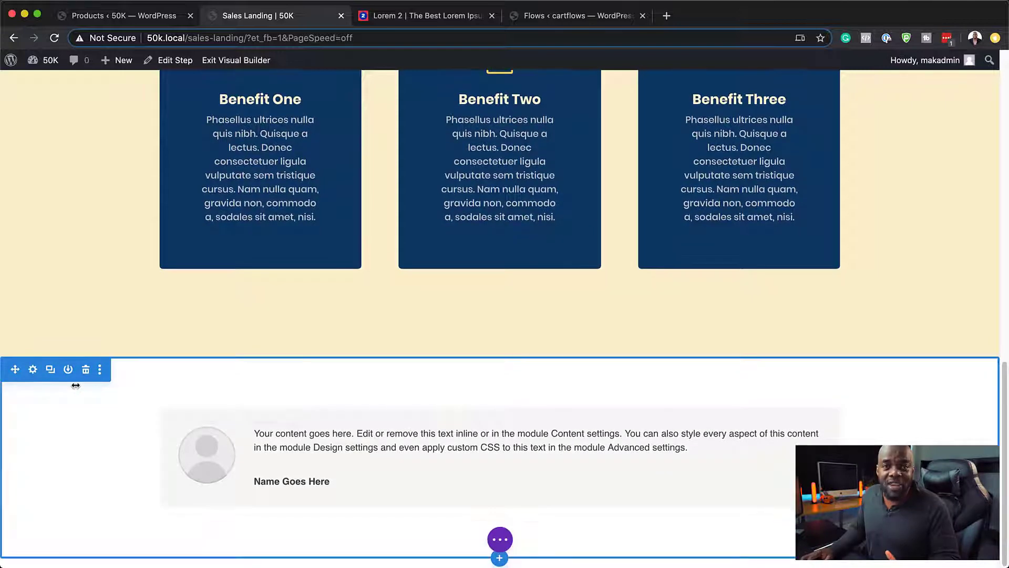
pyautogui.click(478, 441)
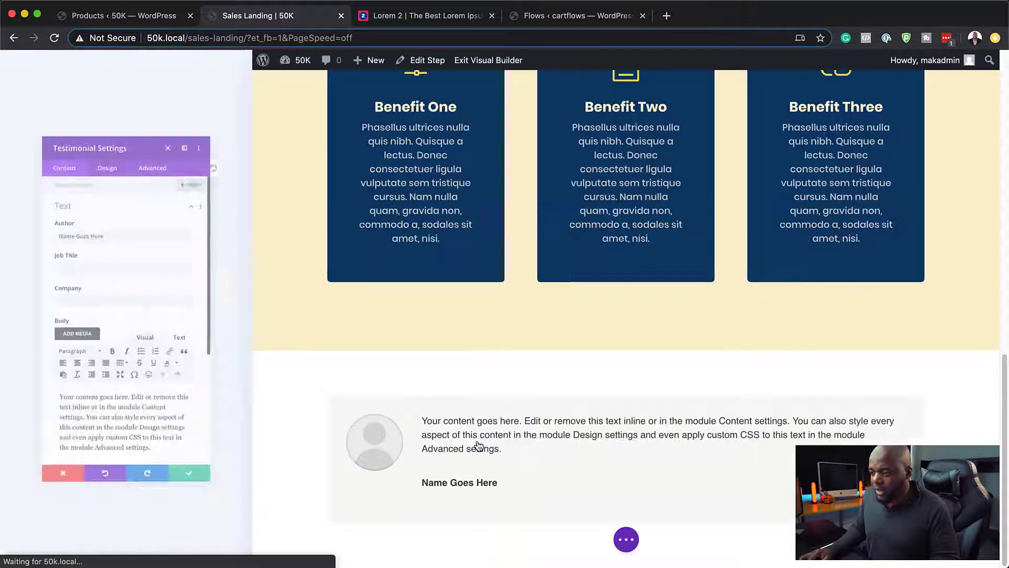
pyautogui.click(413, 18)
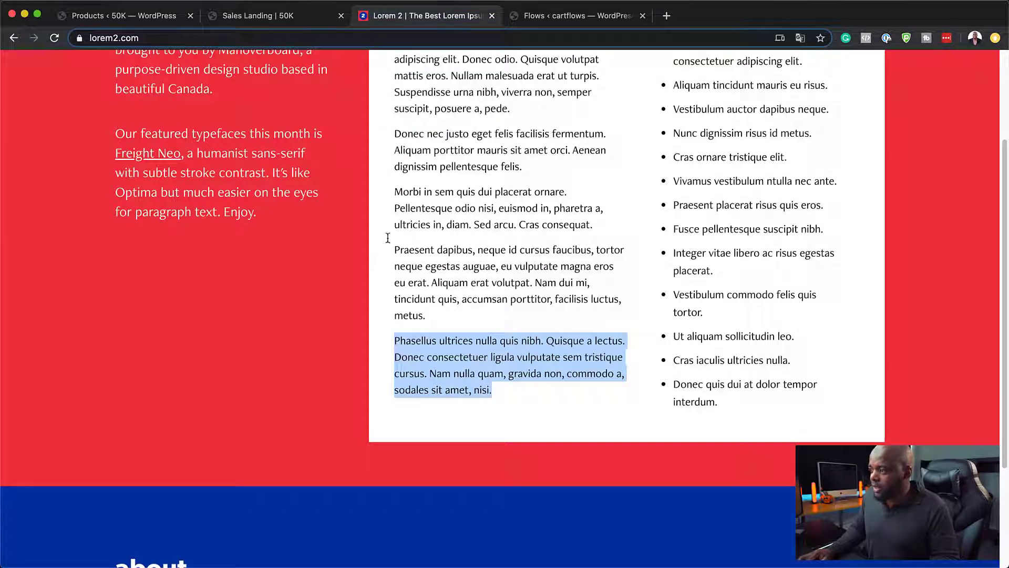
pyautogui.moveTo(394, 247); pyautogui.dragTo(430, 314)
pyautogui.press('super+c')
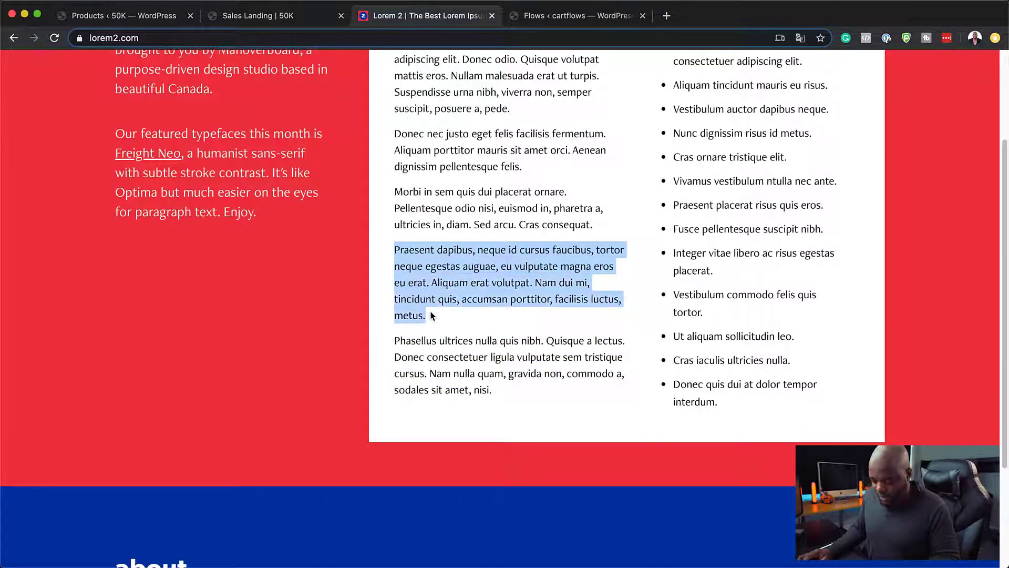
pyautogui.click(252, 17)
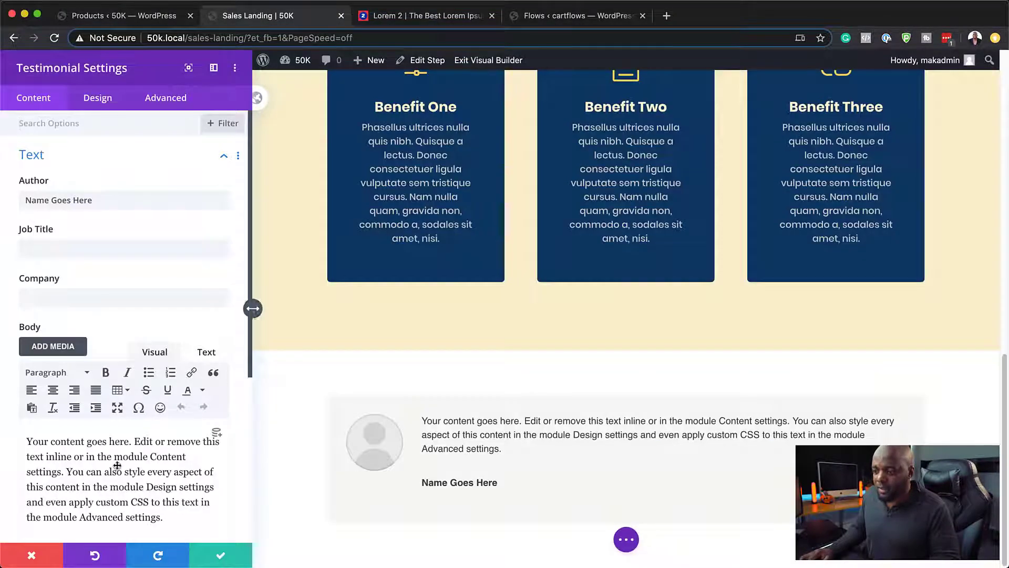
pyautogui.moveTo(163, 517); pyautogui.dragTo(4, 440)
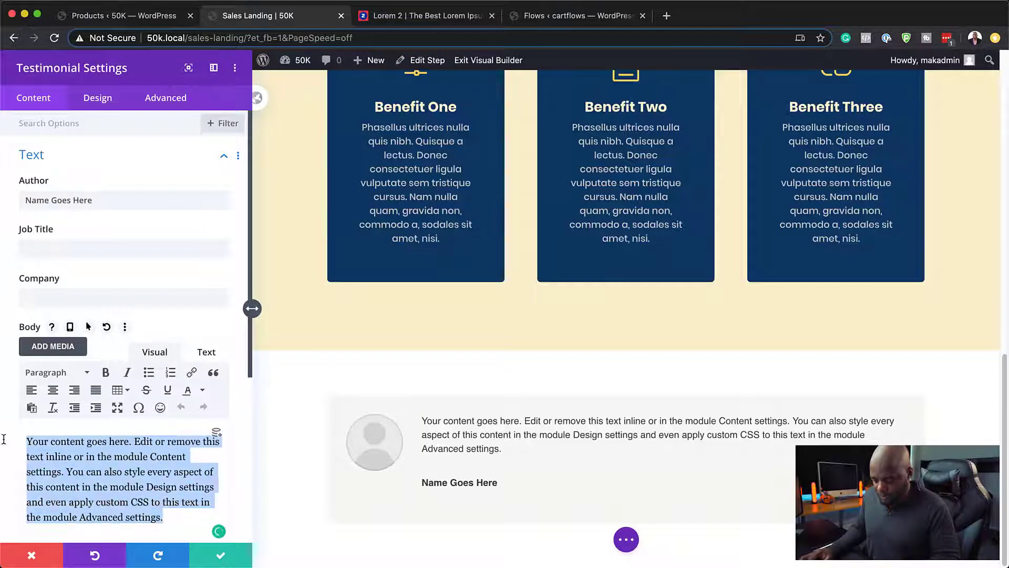
pyautogui.press('super+v')
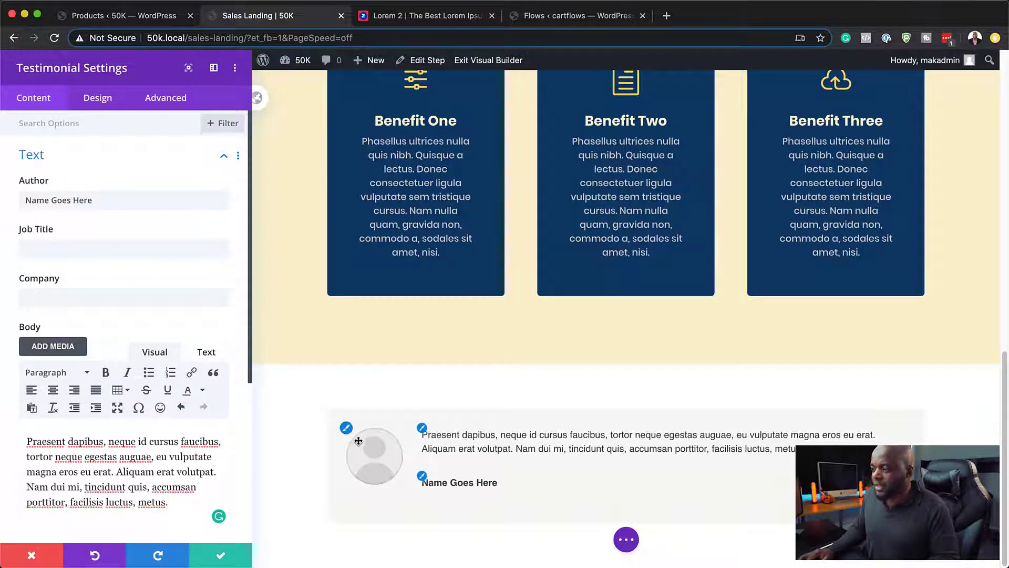
# Step: Set the testimonial's image to girl-919048_1280.jpg from the media library
pyautogui.scroll(-5, 103, 333)
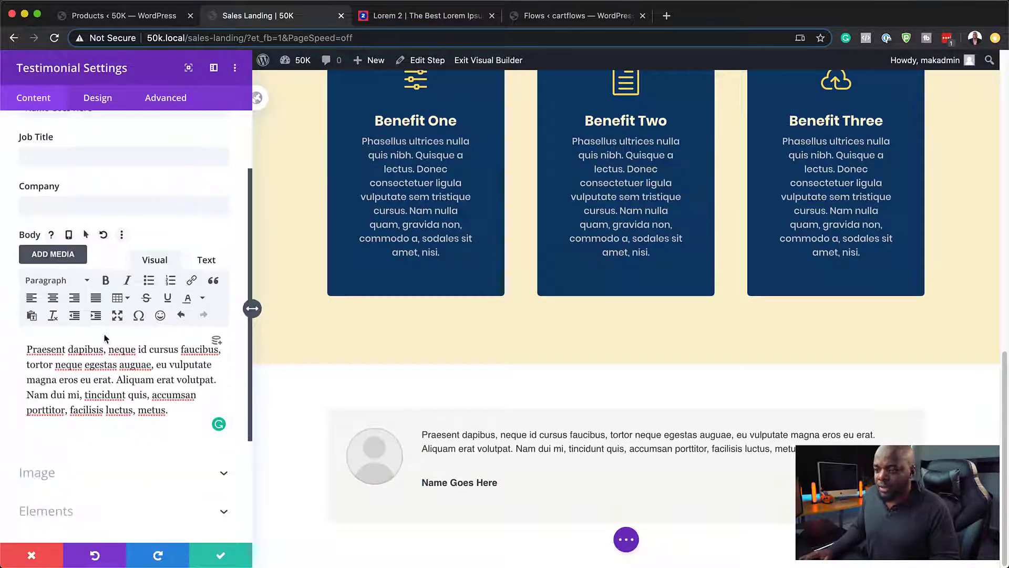
pyautogui.click(54, 432)
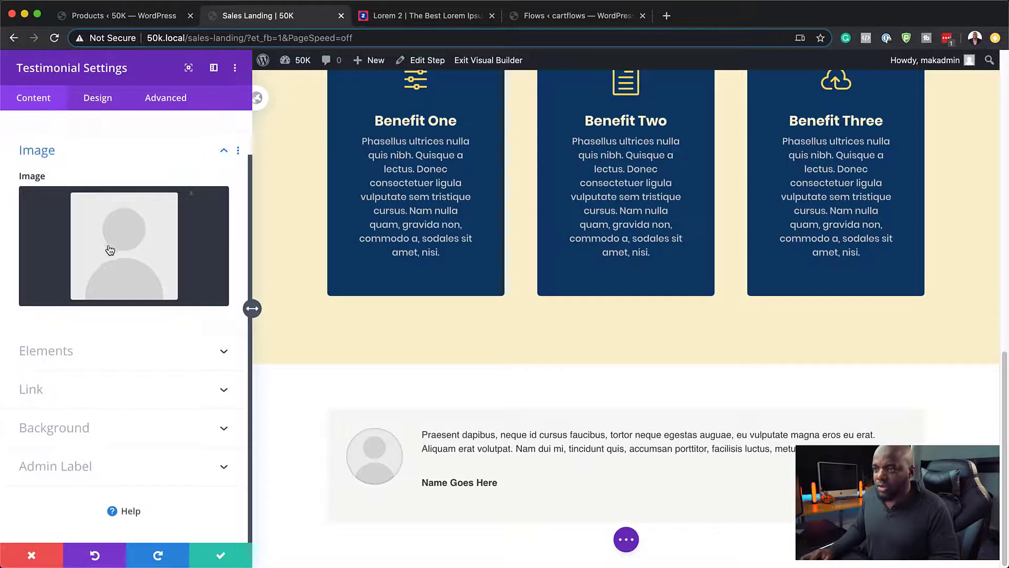
pyautogui.click(114, 248)
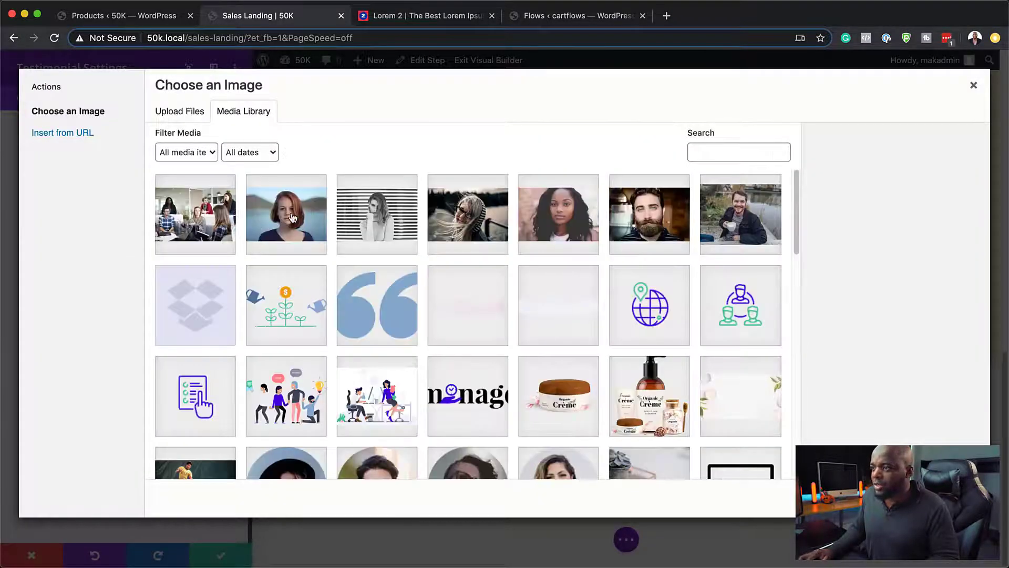
pyautogui.click(293, 216)
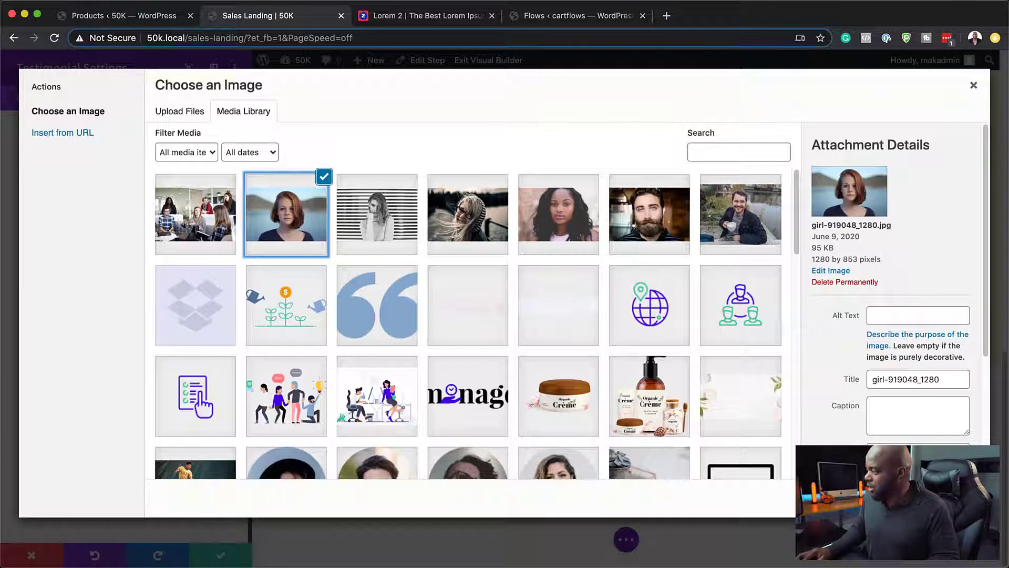
pyautogui.click(940, 498)
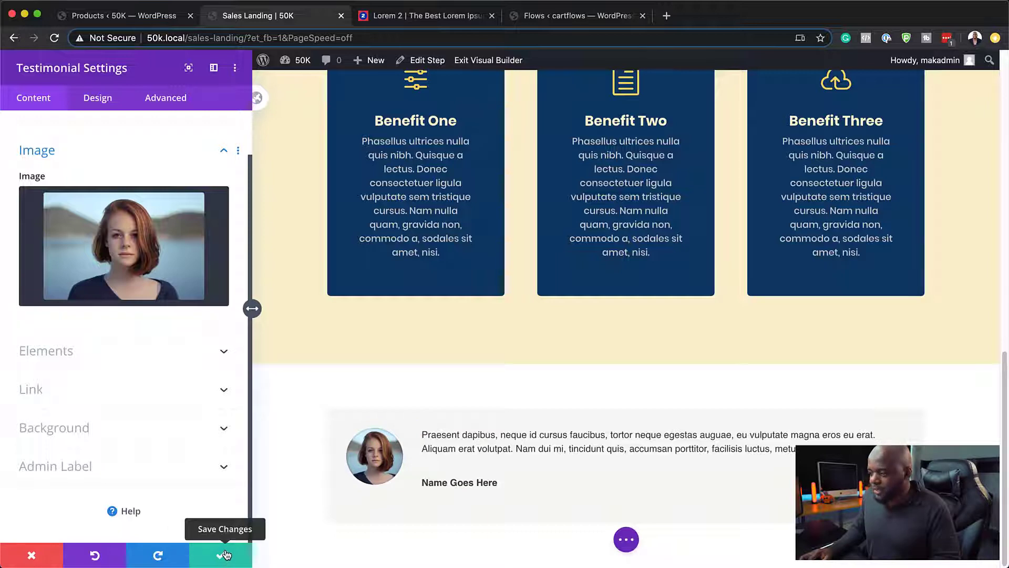
# Step: Set the testimonial's author font to Poppins and save the module settings
pyautogui.scroll(2, 133, 334)
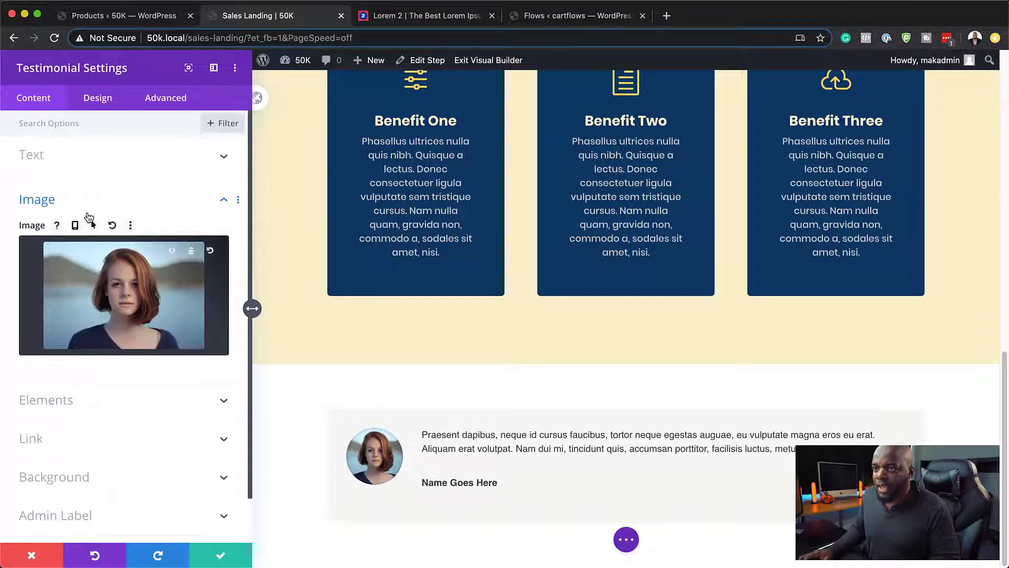
pyautogui.click(421, 480)
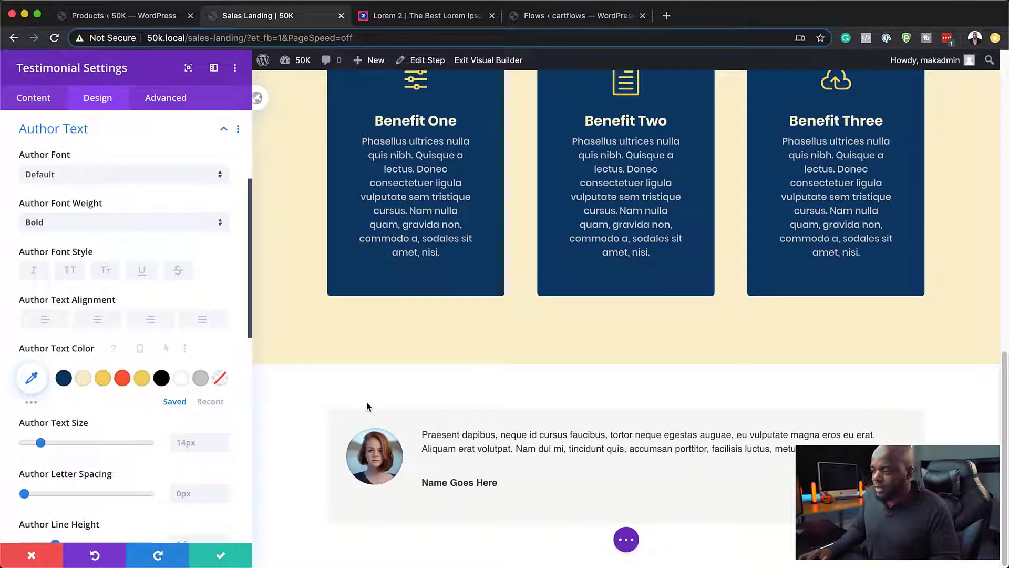
pyautogui.click(66, 179)
pyautogui.click(68, 195)
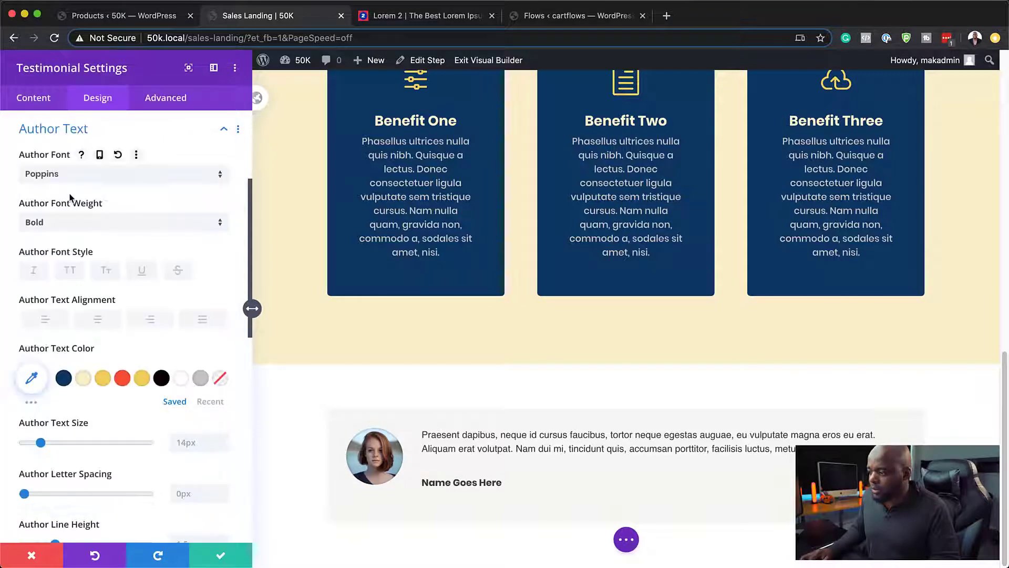
pyautogui.click(219, 559)
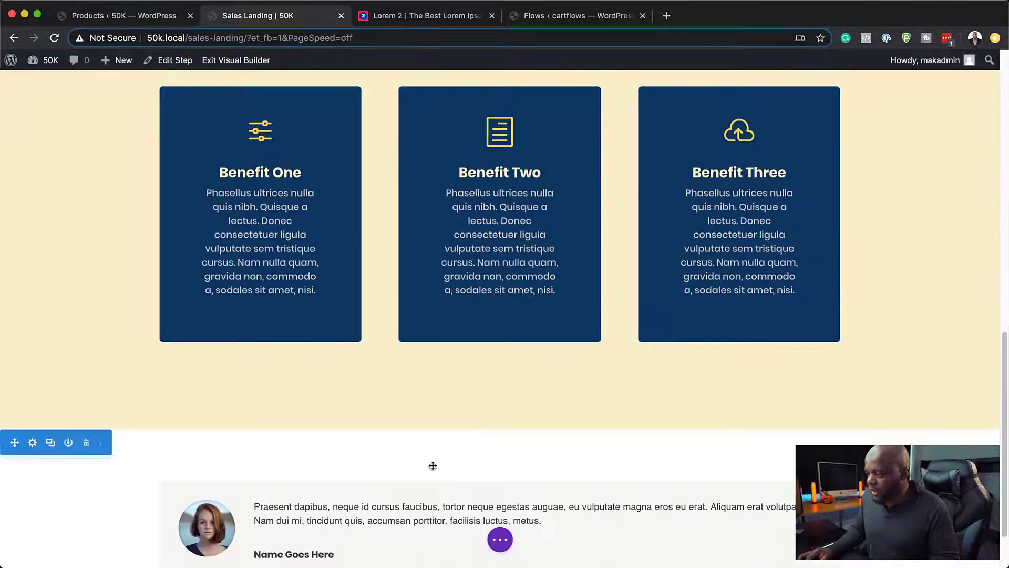
# Step: Reopen the testimonial's design settings and set its body font to Poppins
pyautogui.scroll(-3, 406, 503)
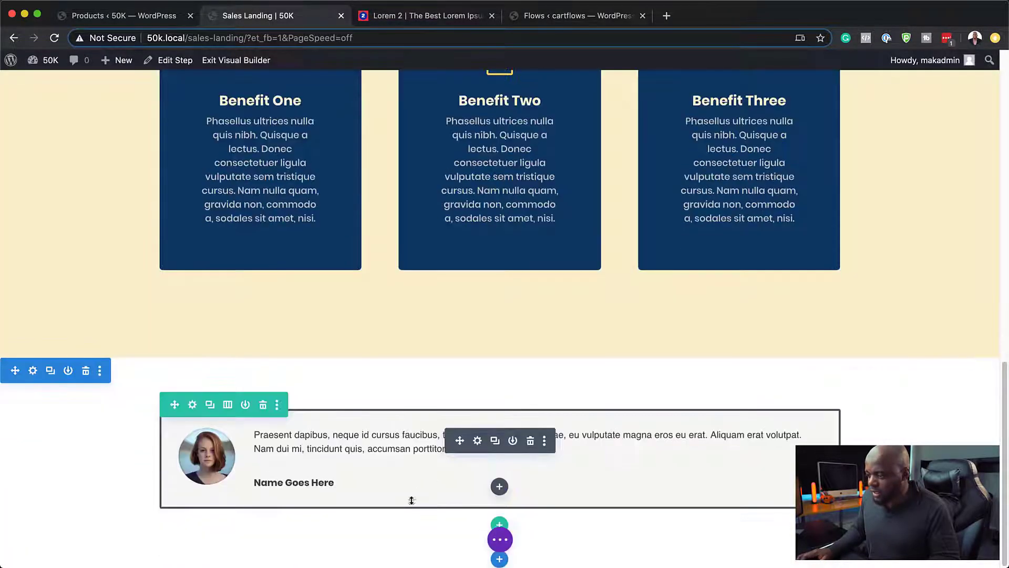
pyautogui.click(478, 441)
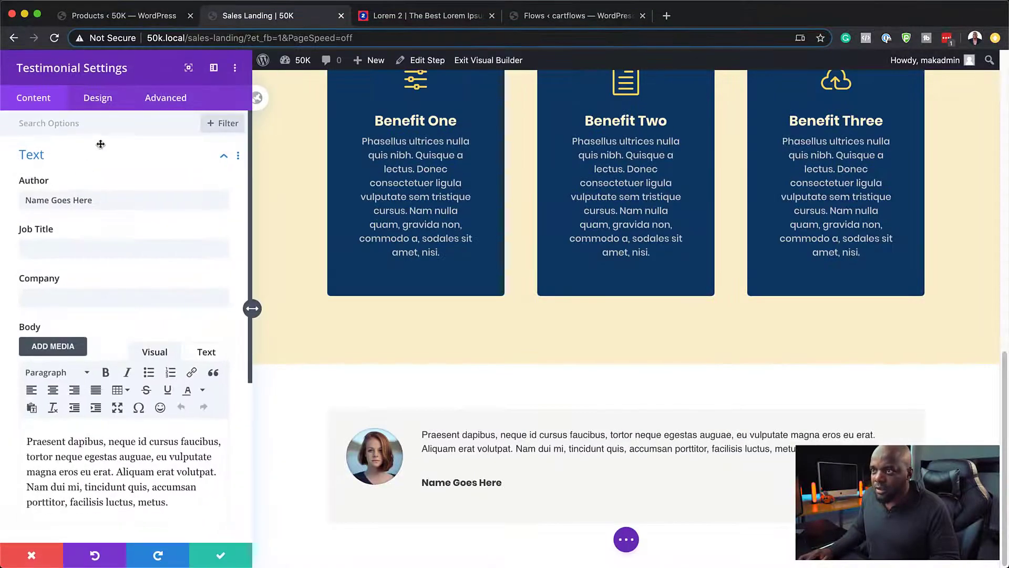
pyautogui.click(105, 104)
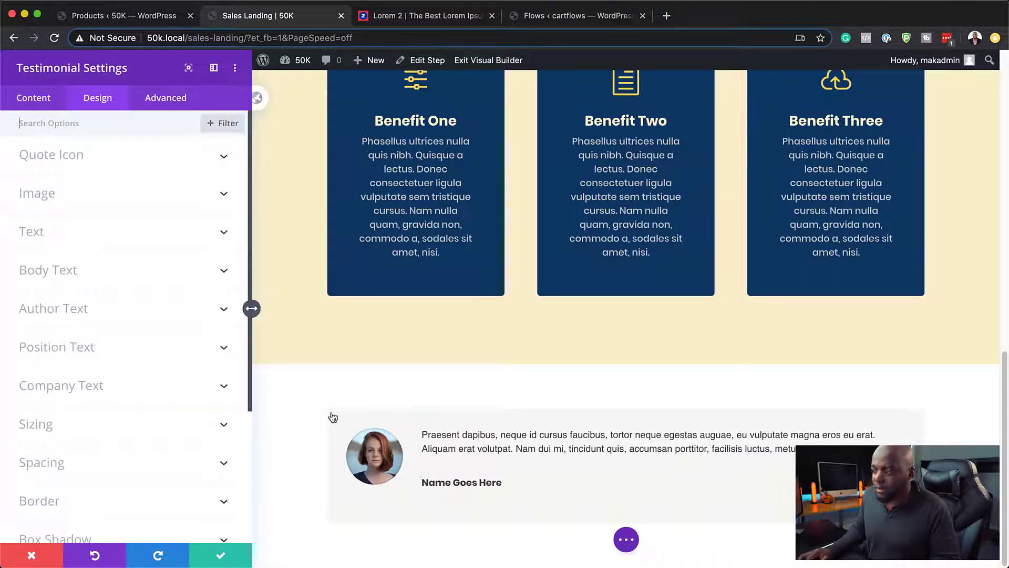
pyautogui.click(421, 427)
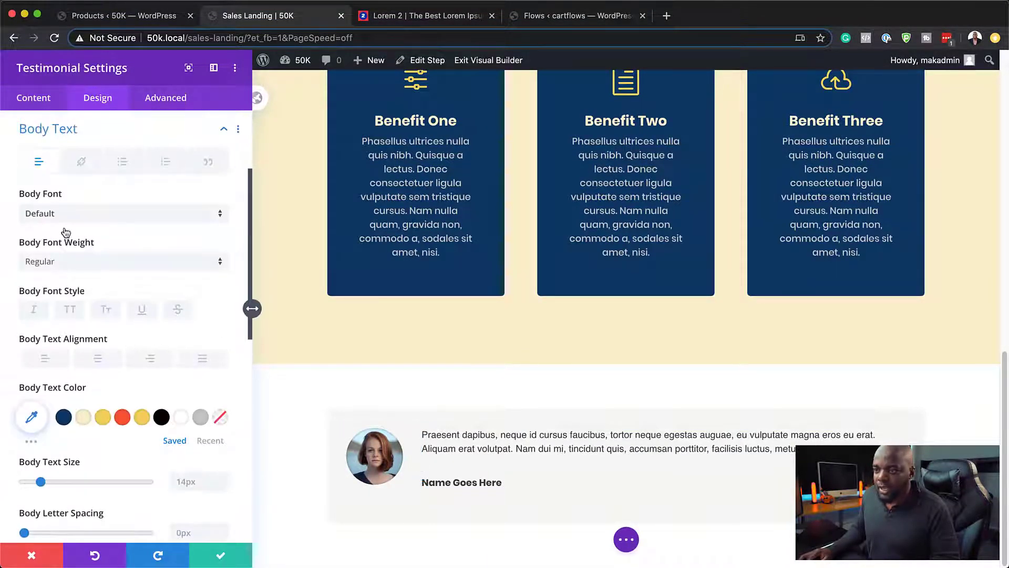
pyautogui.click(91, 216)
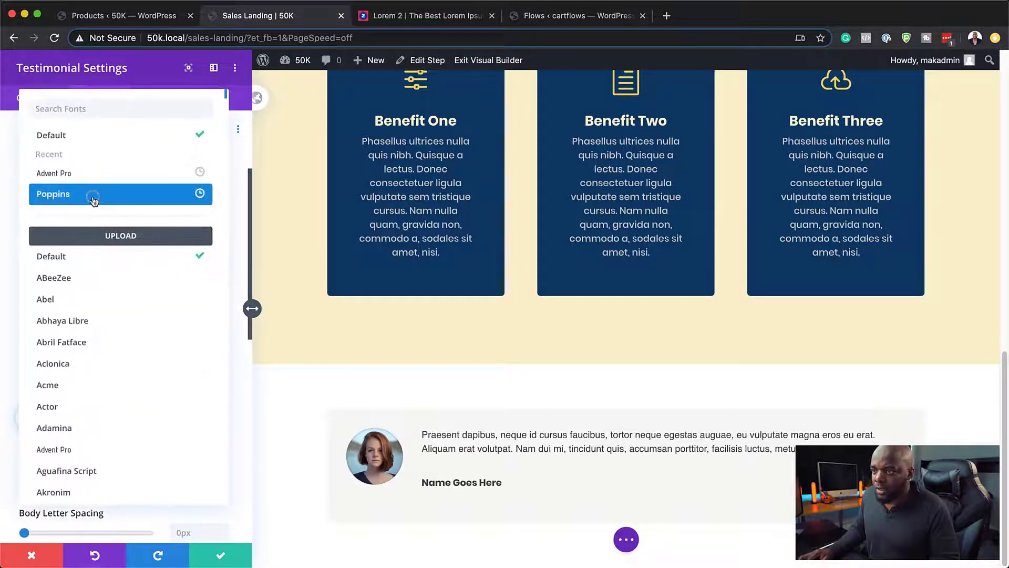
pyautogui.click(91, 195)
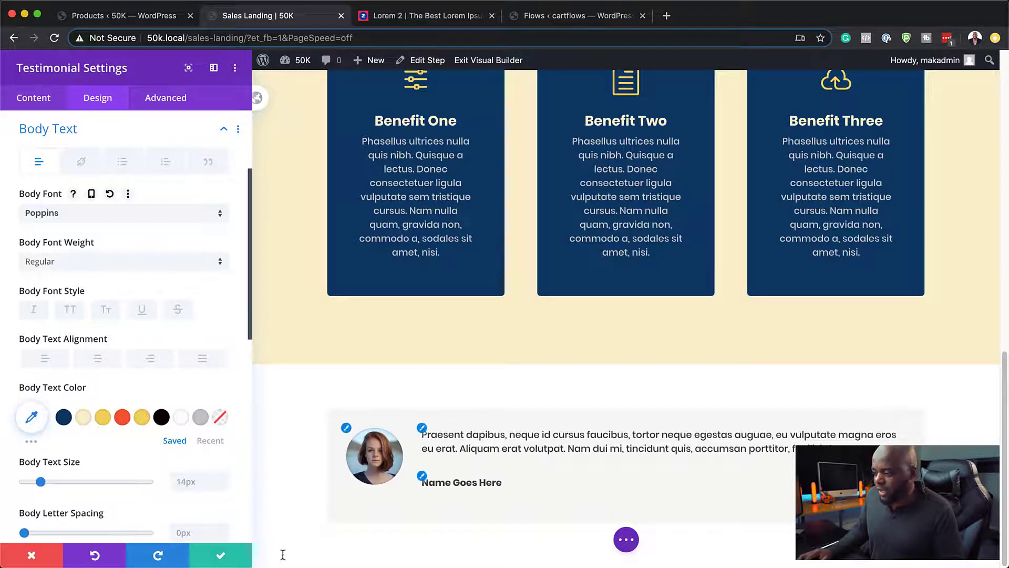
pyautogui.click(44, 103)
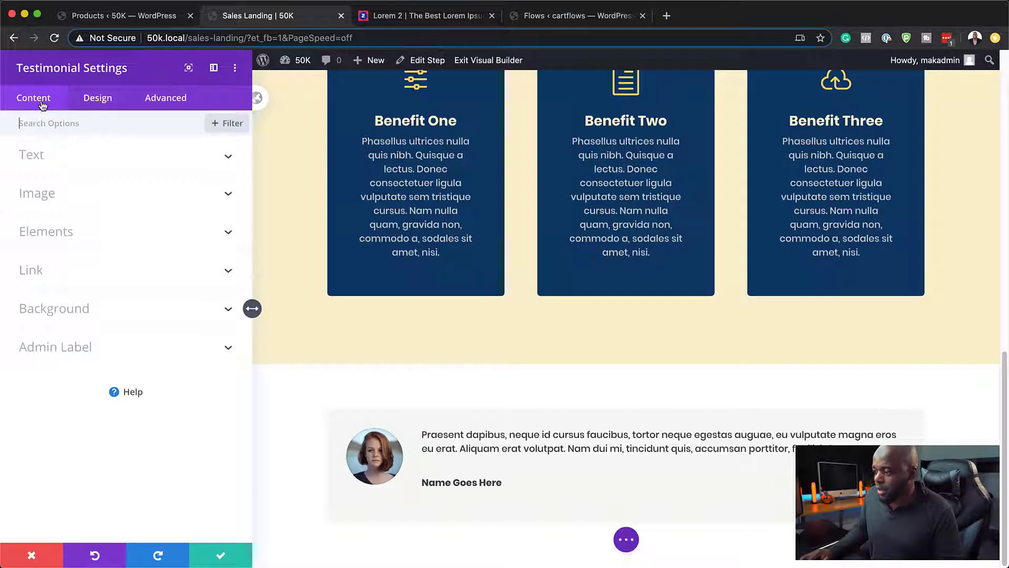
pyautogui.click(81, 312)
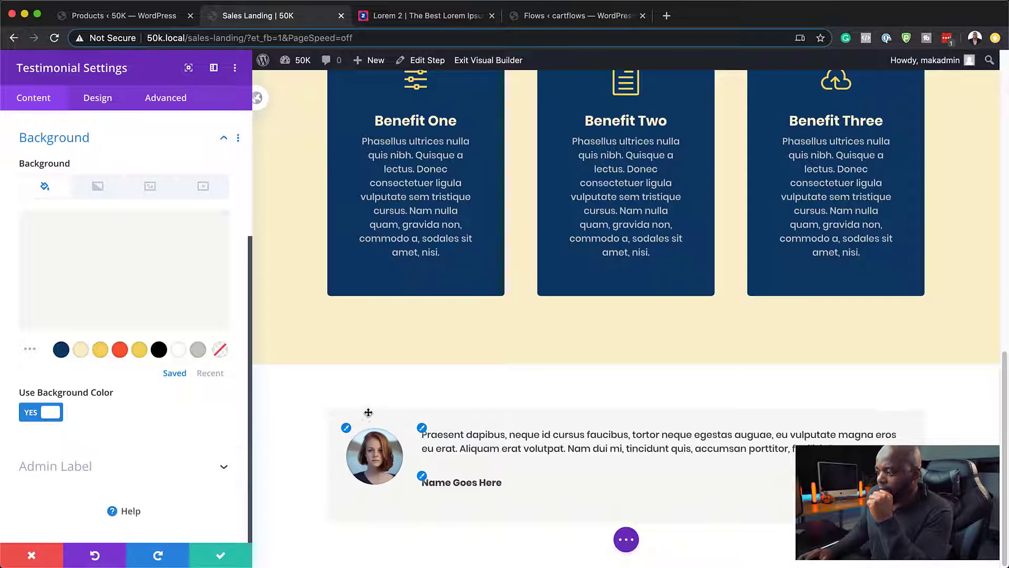
pyautogui.scroll(10, 372, 343)
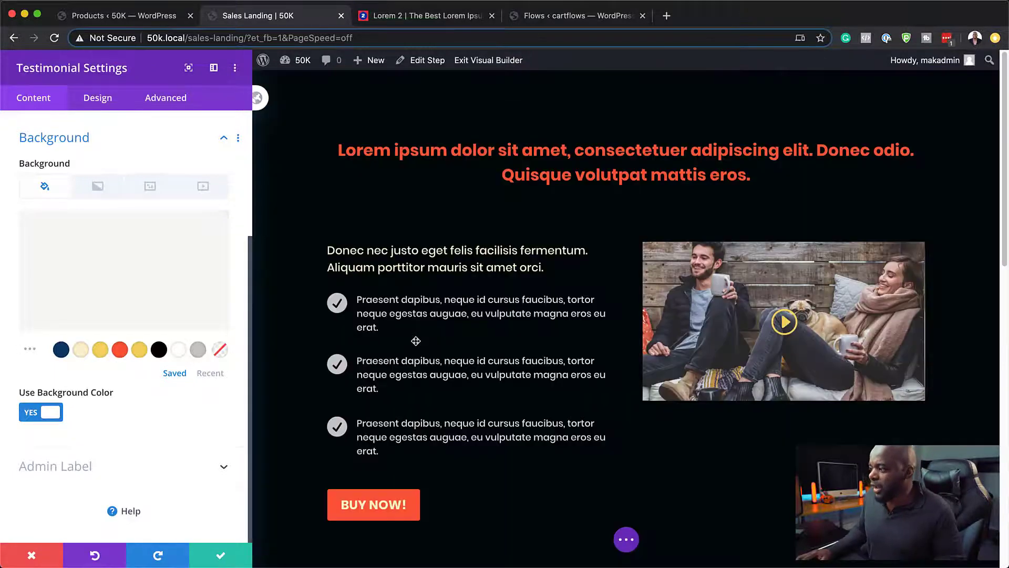
pyautogui.scroll(-10, 415, 341)
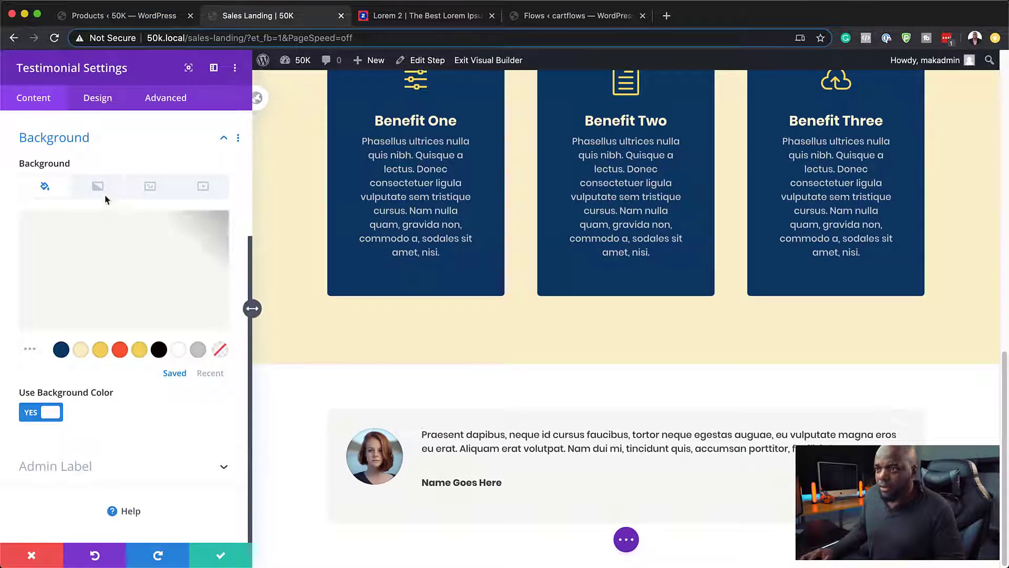
# Step: Round all four corners of the testimonial's border to 5px and save the module settings
pyautogui.click(118, 96)
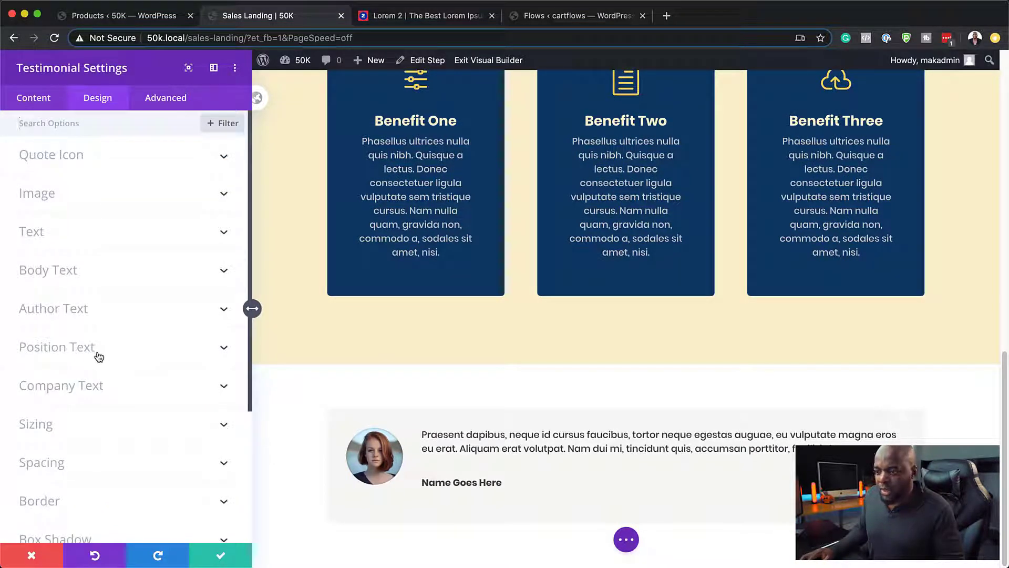
pyautogui.scroll(-3, 85, 471)
pyautogui.click(52, 434)
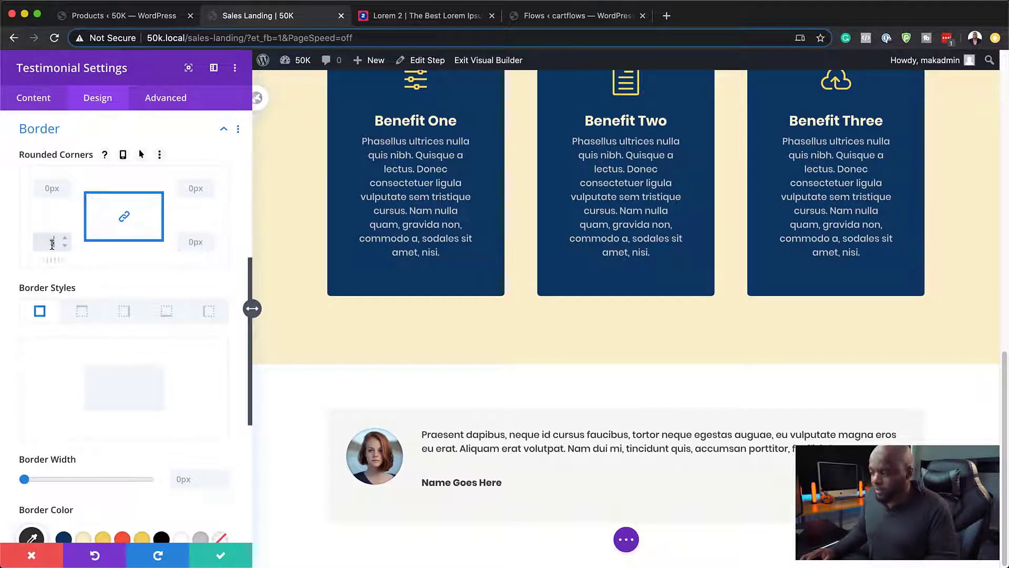
pyautogui.write('5')
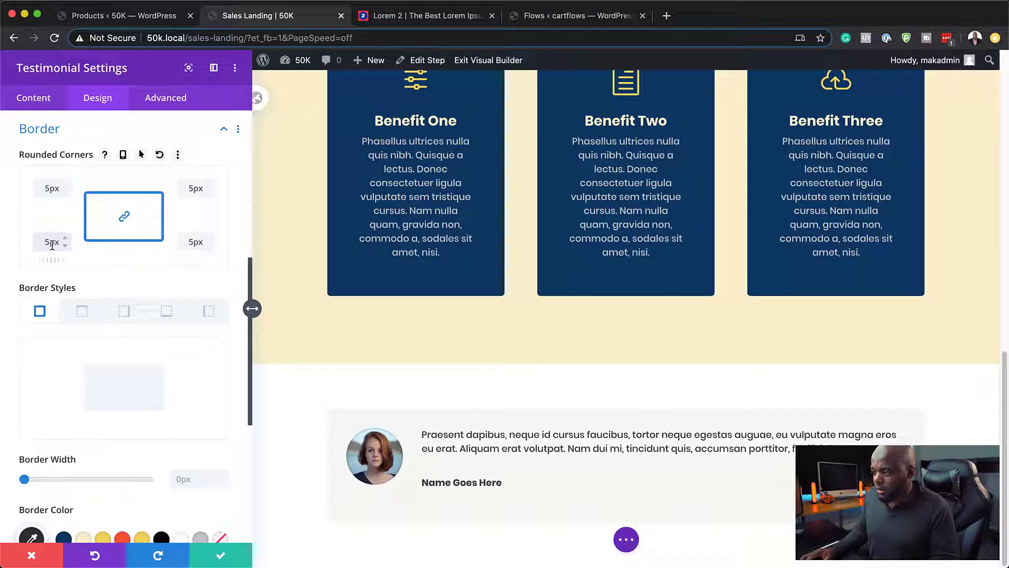
pyautogui.click(220, 557)
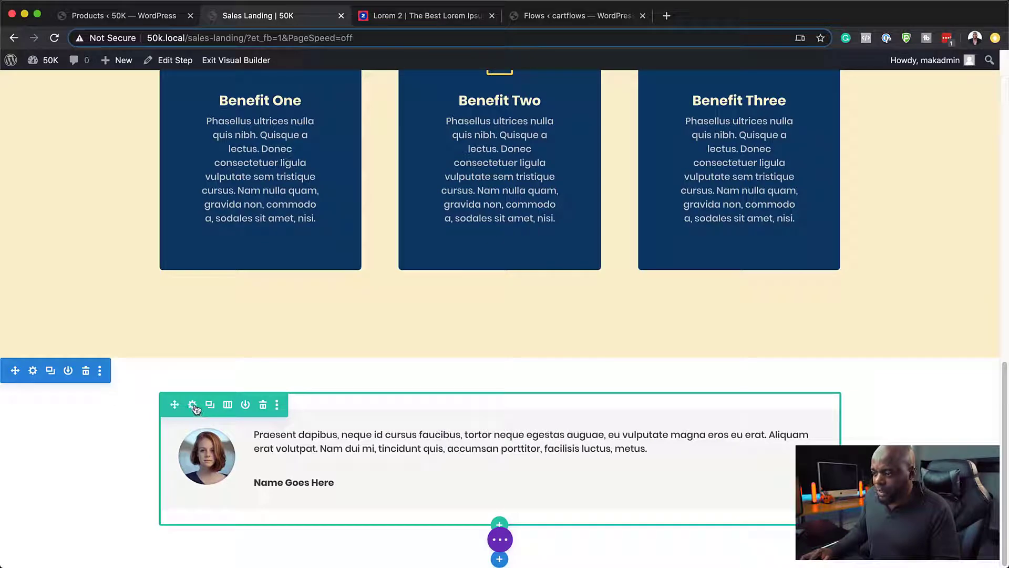
# Step: Duplicate the testimonial's column in its row until the row holds four testimonial columns
pyautogui.click(193, 405)
pyautogui.click(47, 213)
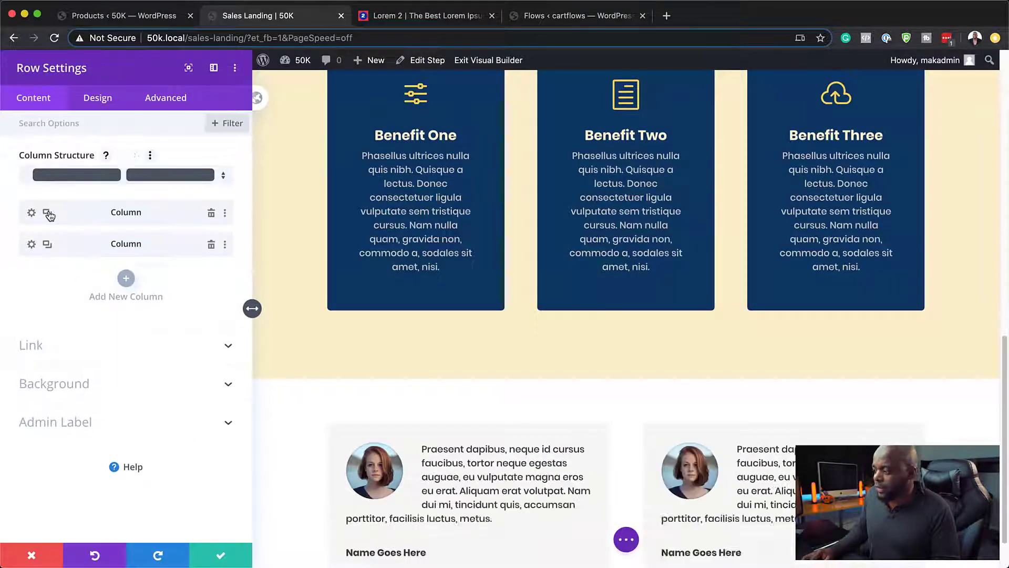
pyautogui.click(48, 212)
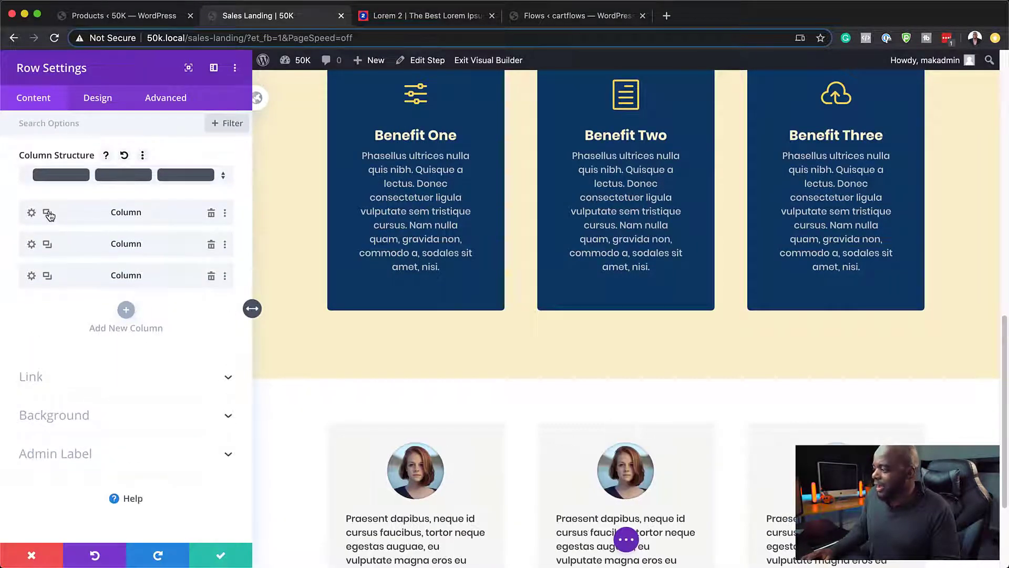
pyautogui.click(47, 245)
pyautogui.scroll(-3, 657, 379)
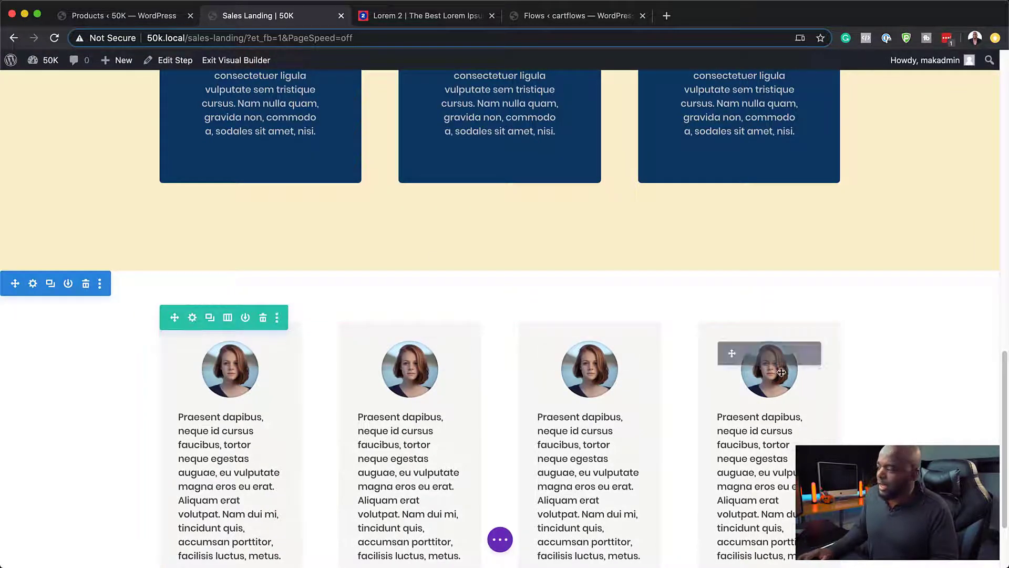
pyautogui.scroll(-3, 187, 338)
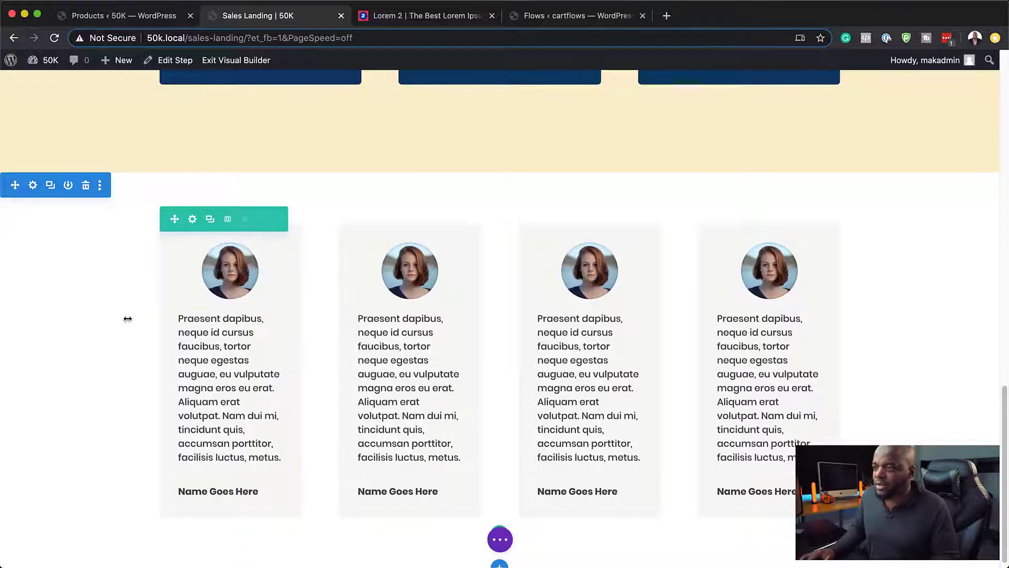
# Step: Set both the width and max width of the testimonial row to 90% and save the row settings
pyautogui.click(192, 219)
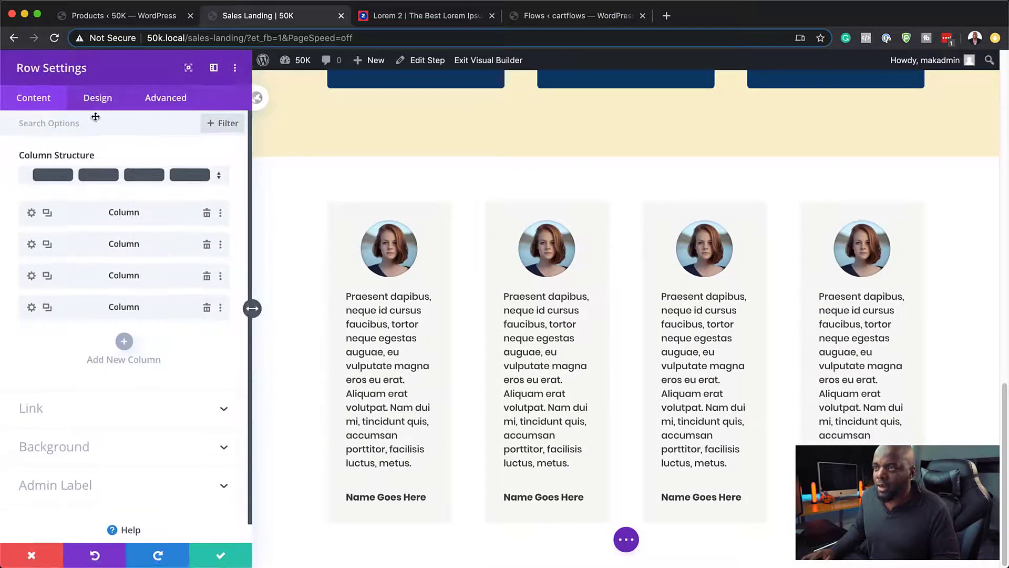
pyautogui.click(98, 100)
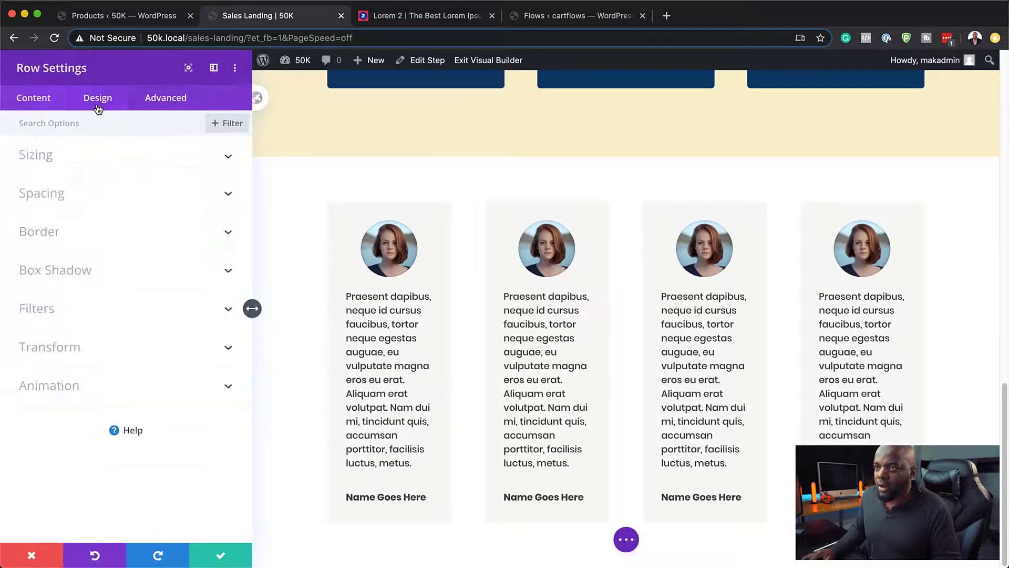
pyautogui.click(46, 159)
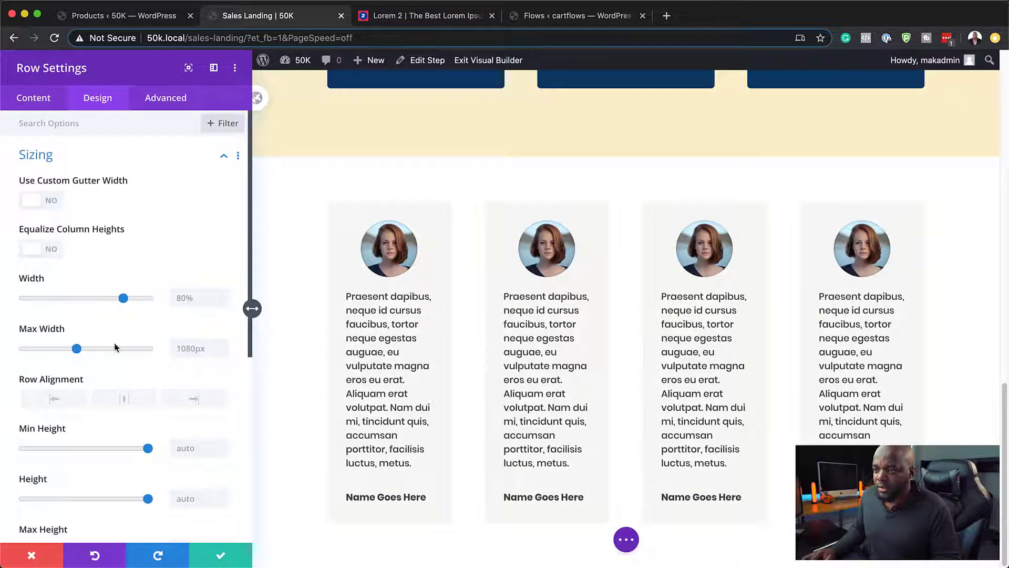
pyautogui.click(193, 347)
pyautogui.write('80')
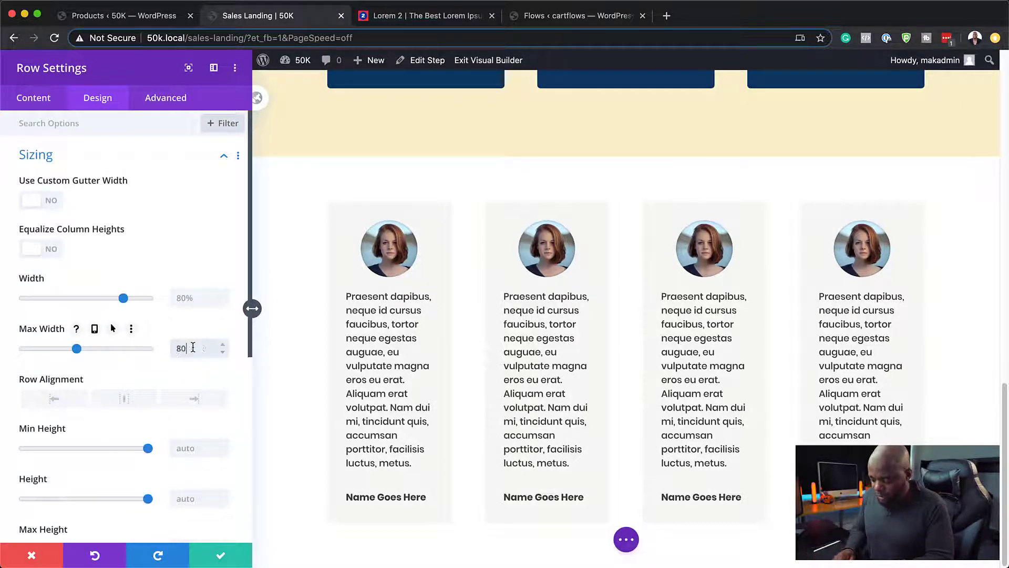
pyautogui.write('%')
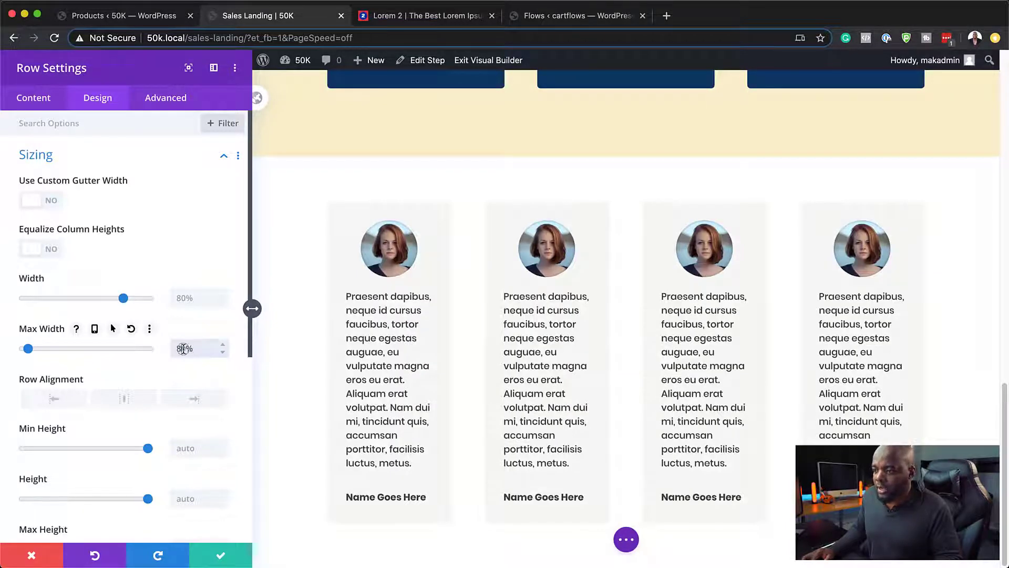
pyautogui.click(185, 297)
pyautogui.write('90%')
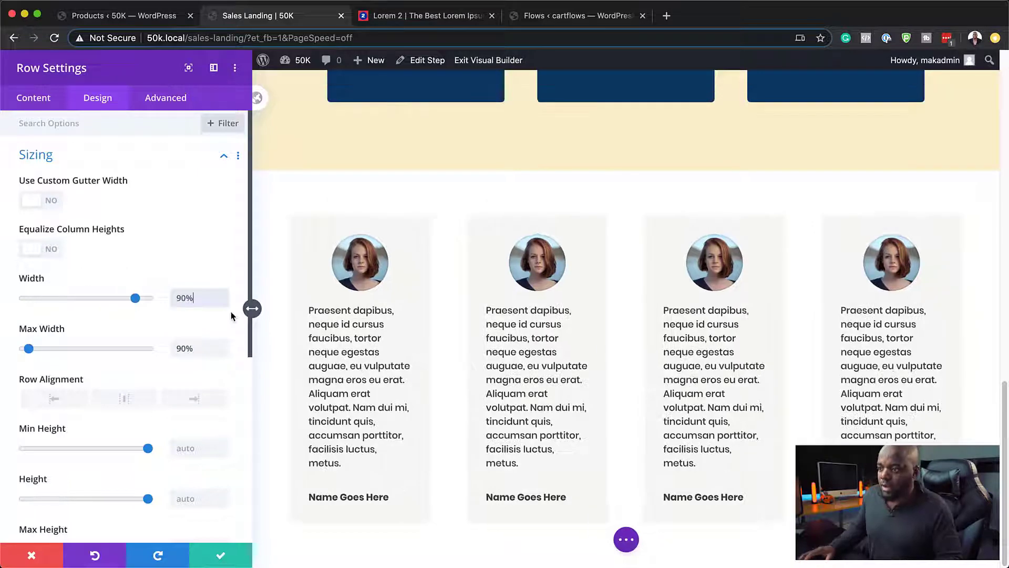
pyautogui.click(219, 556)
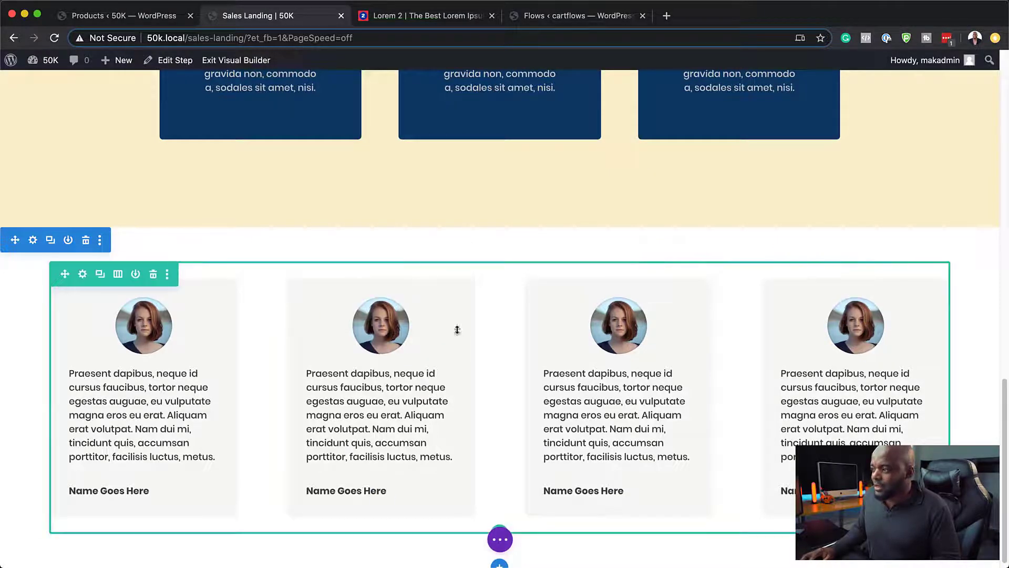
# Step: Add a single-column row below the testimonial row and insert a Text module in it
pyautogui.scroll(-1, 615, 482)
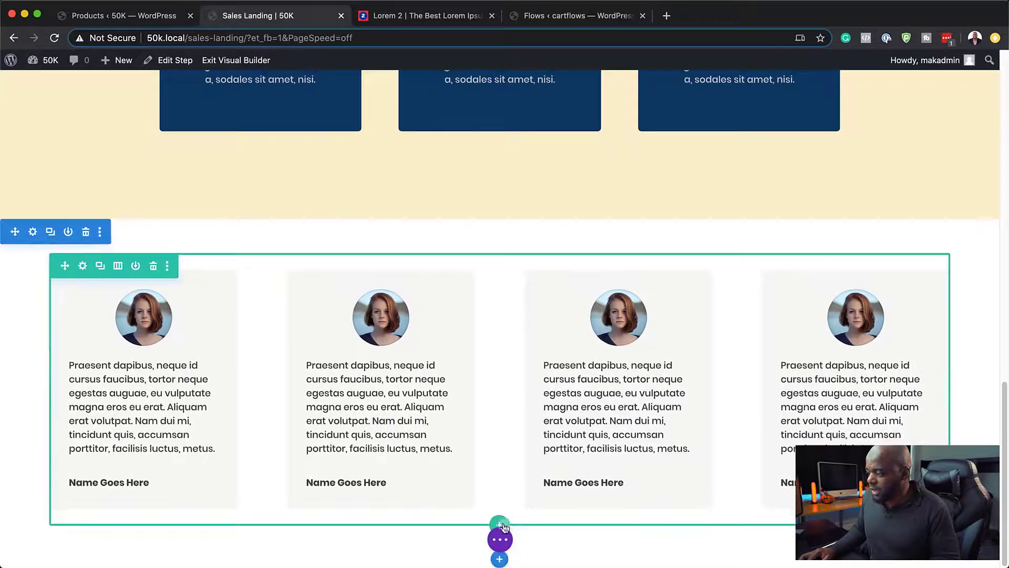
pyautogui.click(502, 526)
pyautogui.click(442, 289)
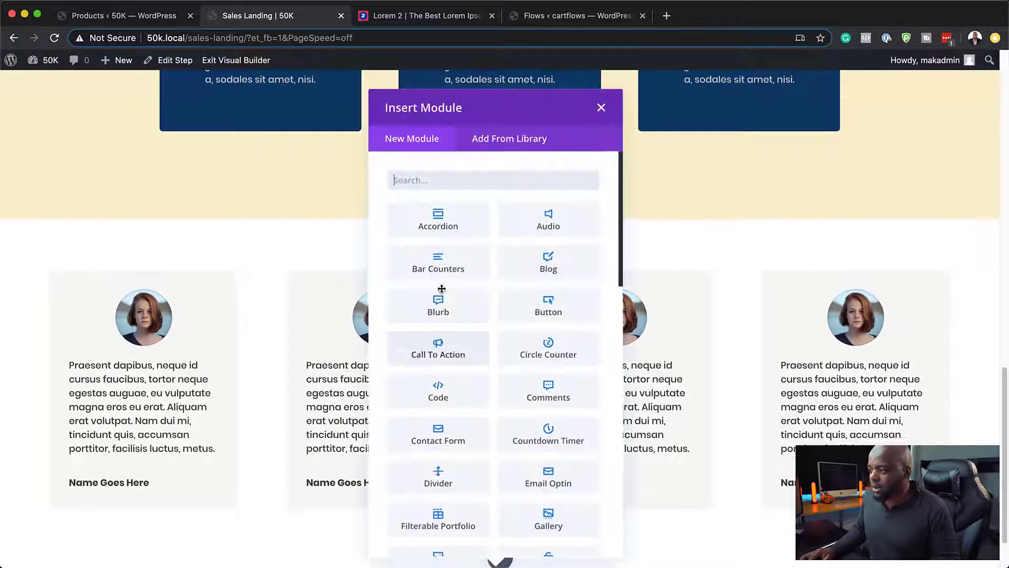
pyautogui.write('text')
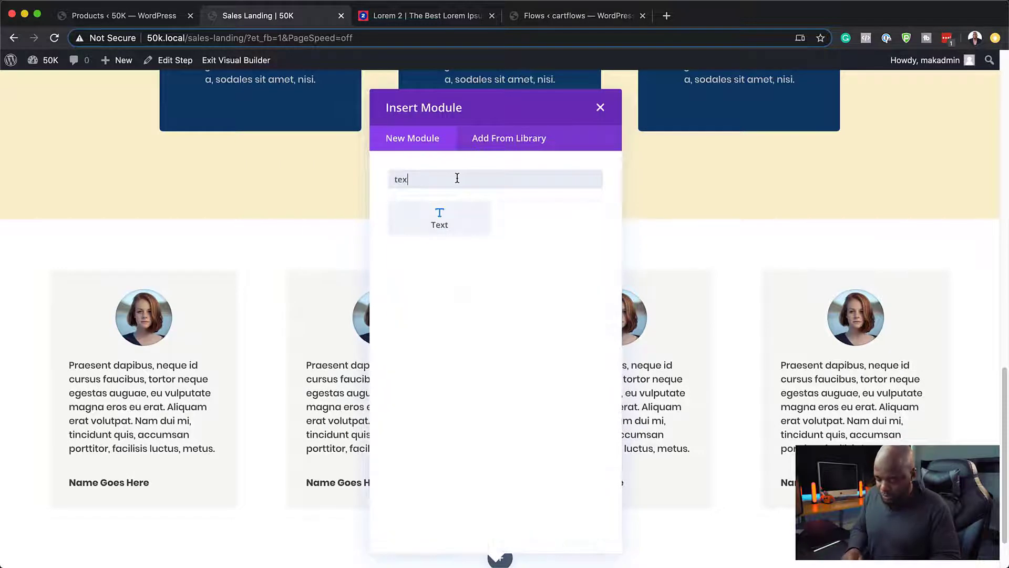
pyautogui.click(454, 225)
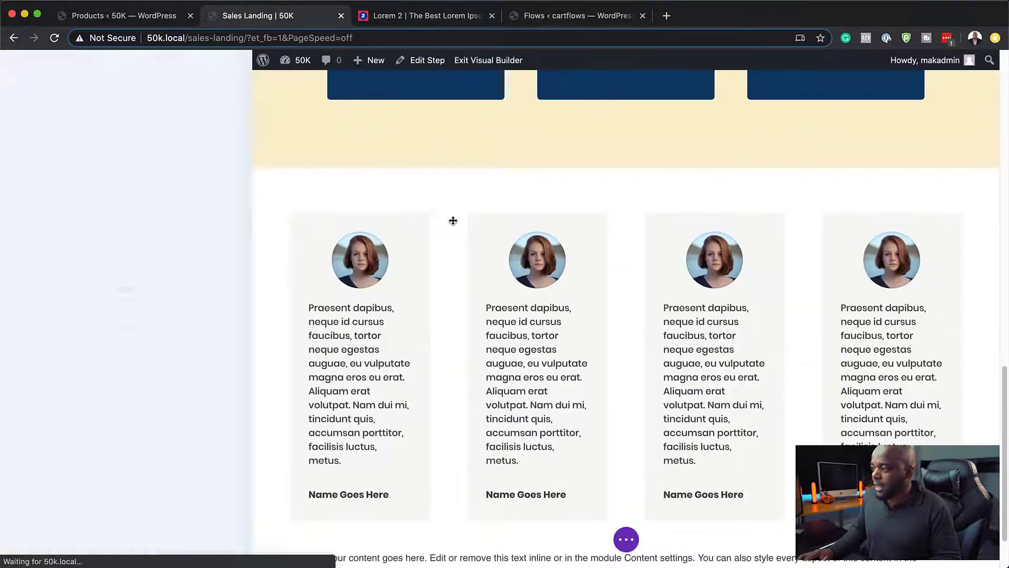
# Step: Replace the new text module's placeholder body with TESTIMONIALS
pyautogui.moveTo(175, 373); pyautogui.dragTo(10, 251)
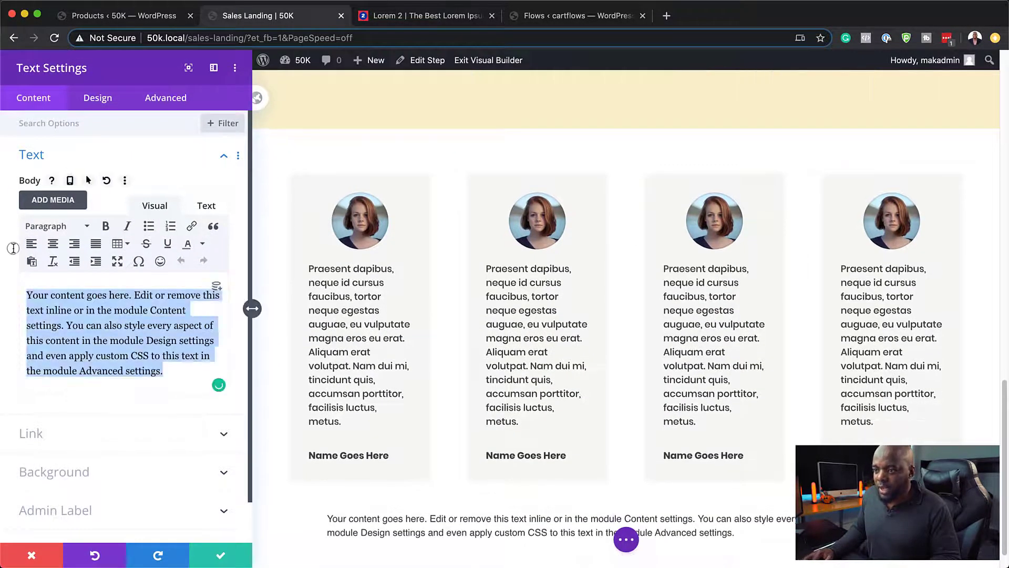
pyautogui.write('TEST')
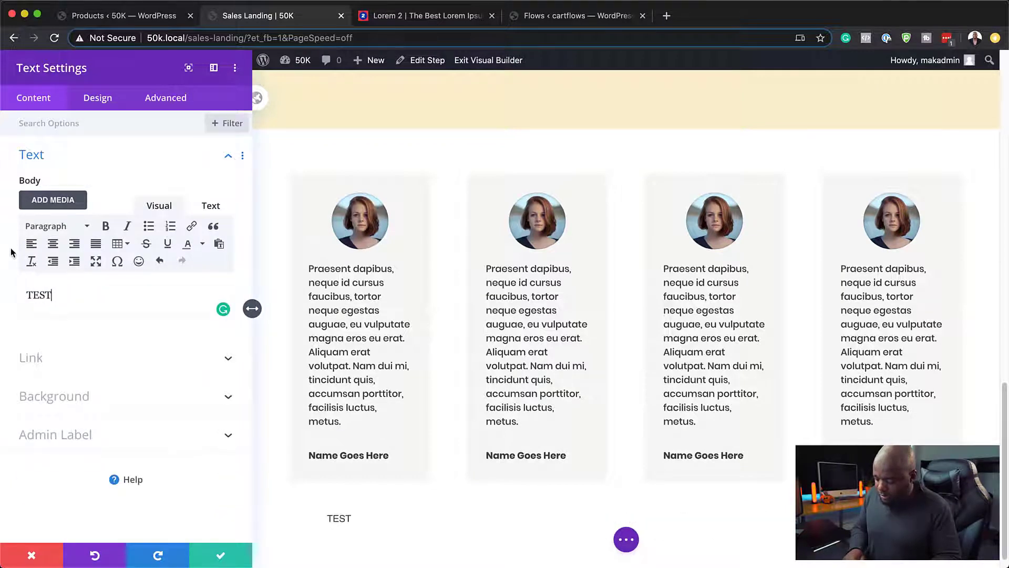
pyautogui.write('IMONIA')
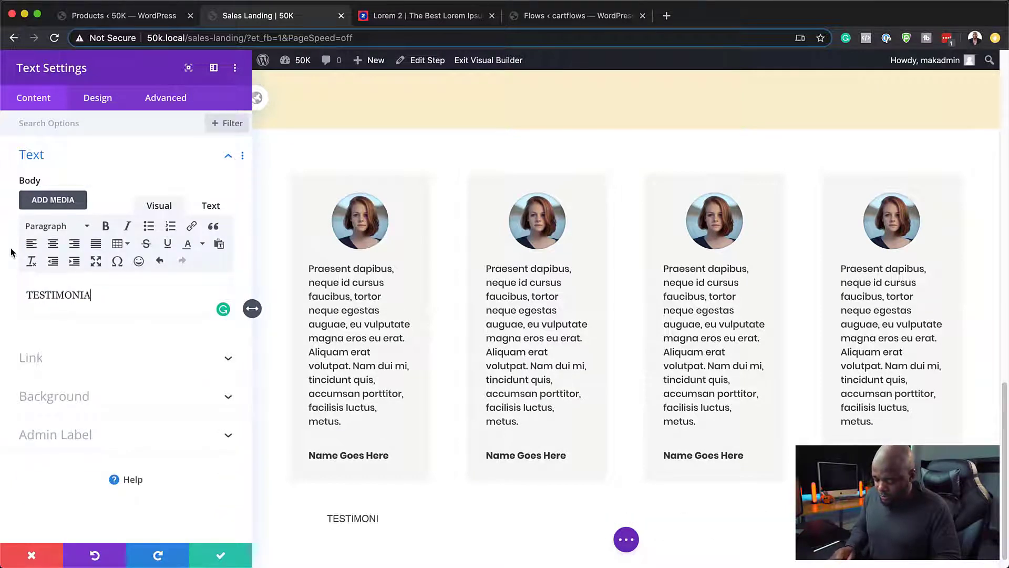
pyautogui.write('LS')
# Step: Center the alignment of the TESTIMONIALS text in the module's design settings
pyautogui.click(100, 99)
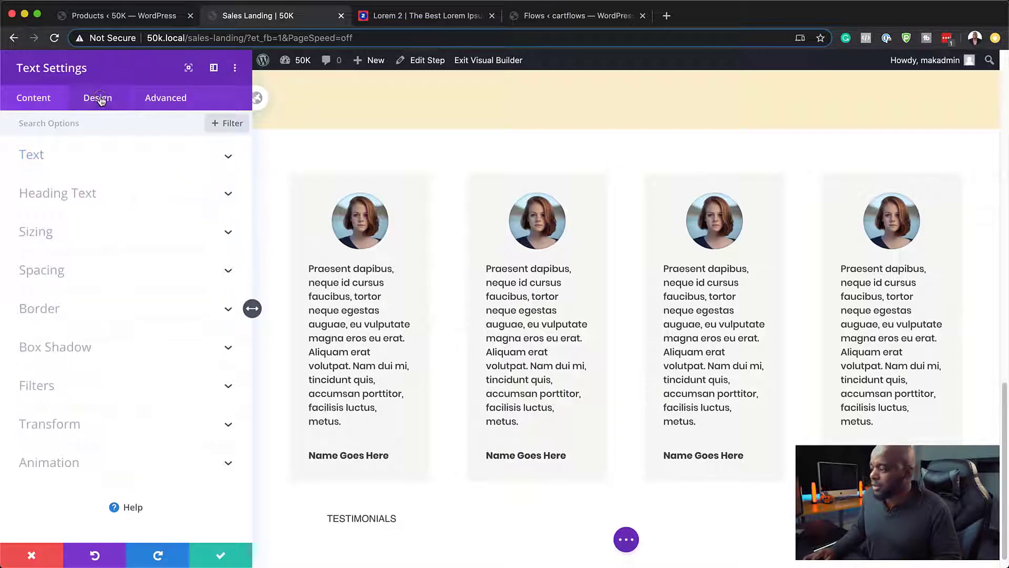
pyautogui.click(63, 157)
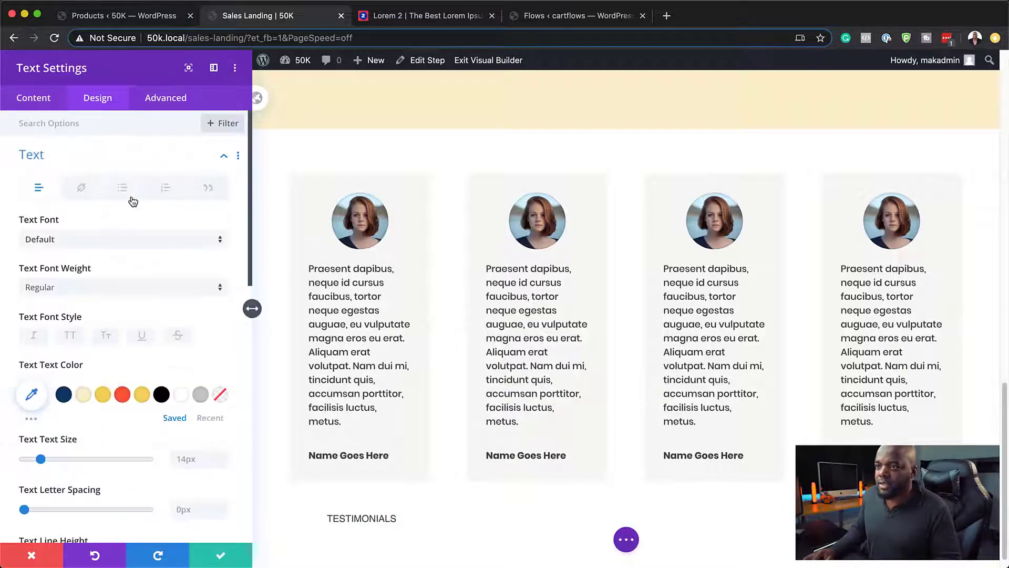
pyautogui.scroll(-6, 116, 446)
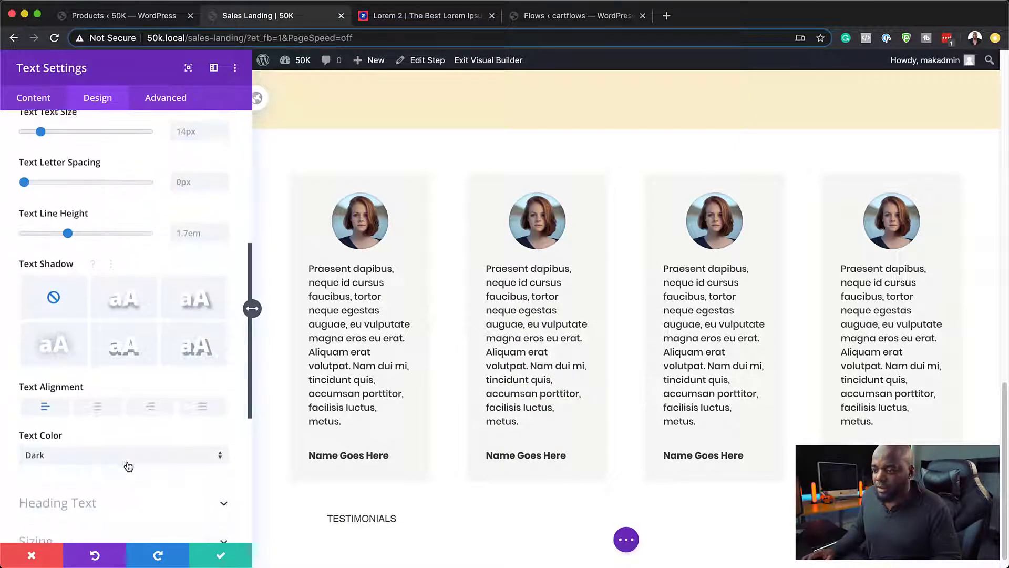
pyautogui.click(98, 404)
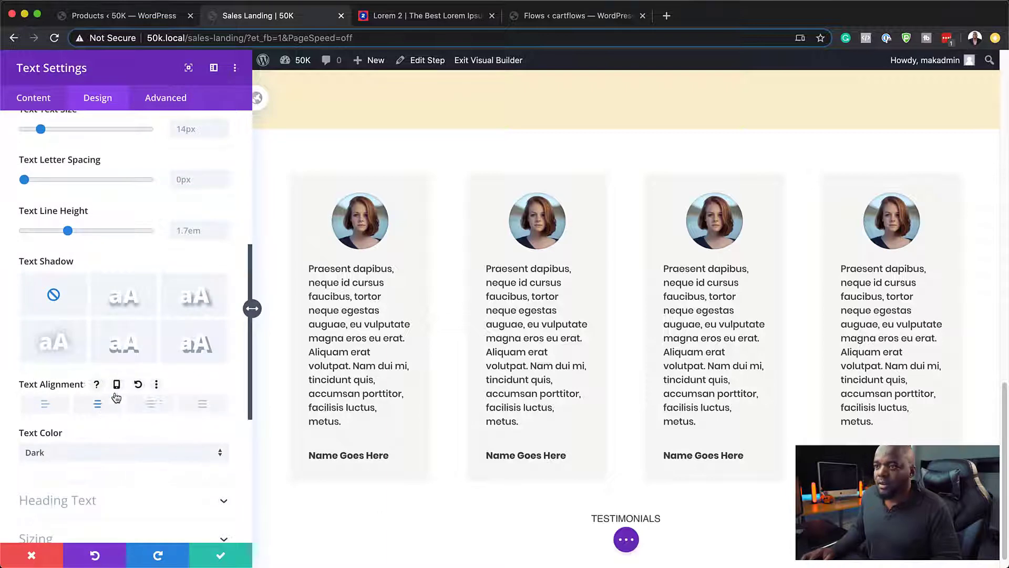
# Step: Set the TESTIMONIALS text font to Poppins with a Bold weight
pyautogui.scroll(6, 133, 328)
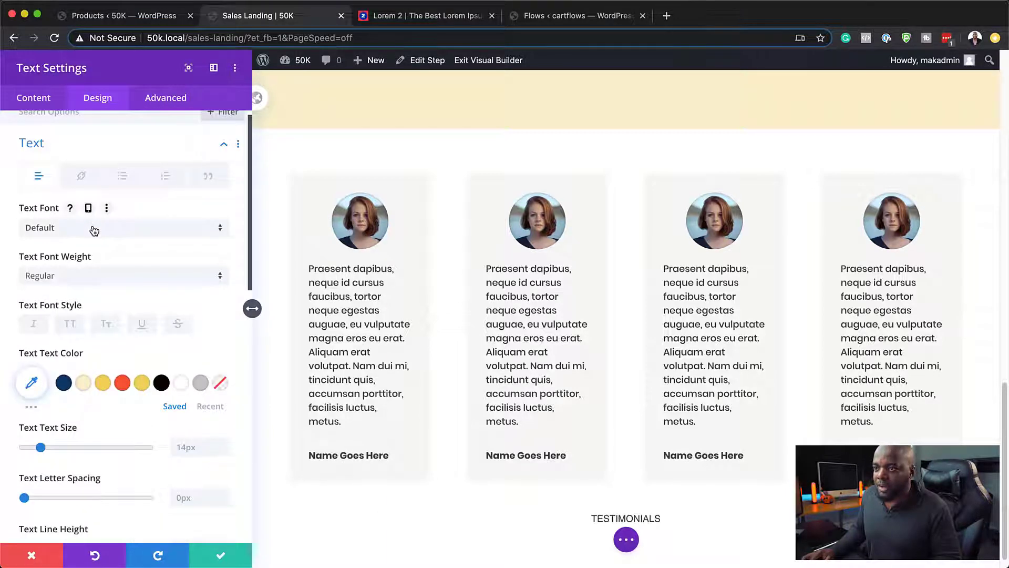
pyautogui.click(94, 230)
pyautogui.click(93, 197)
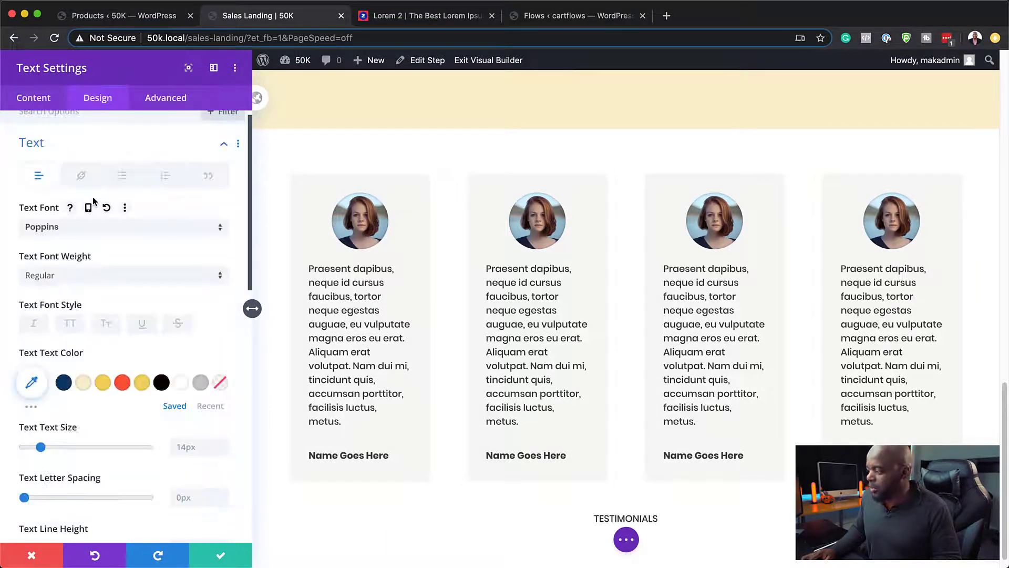
pyautogui.click(90, 274)
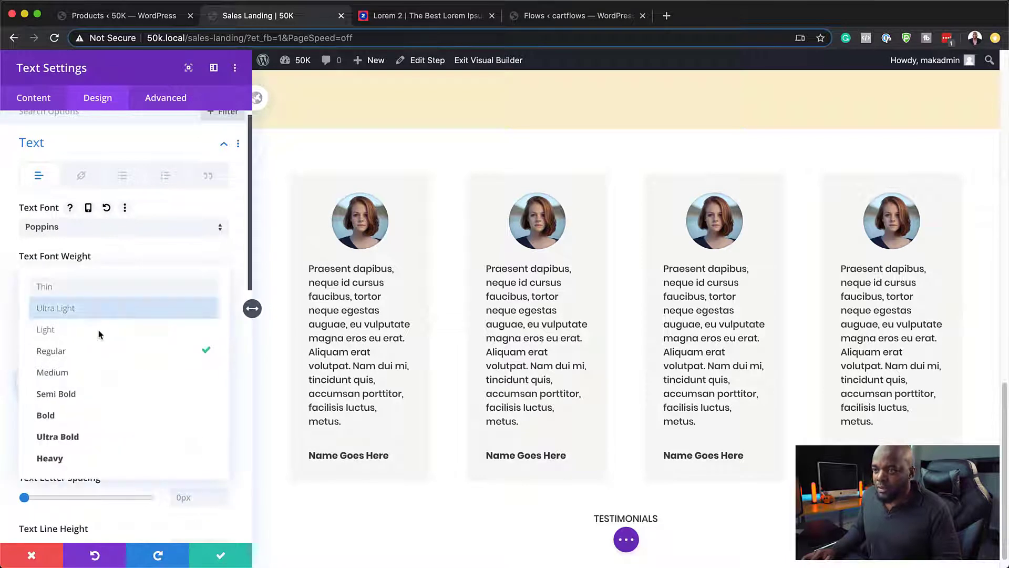
pyautogui.click(111, 418)
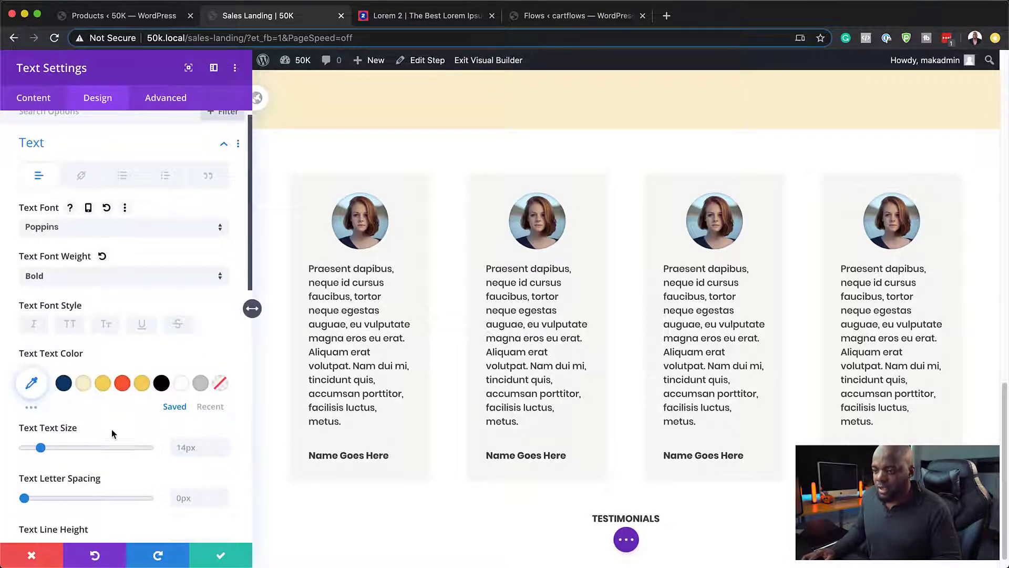
# Step: Color the TESTIMONIALS text dark gray, starting from the saved #c6c6c6 swatch, and set its size to 24px
pyautogui.click(201, 384)
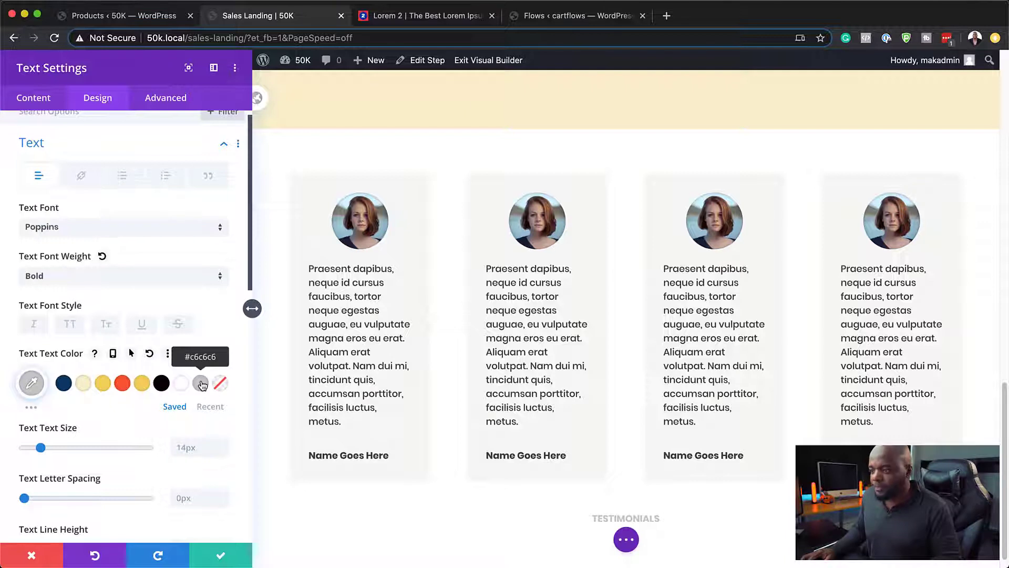
pyautogui.click(31, 383)
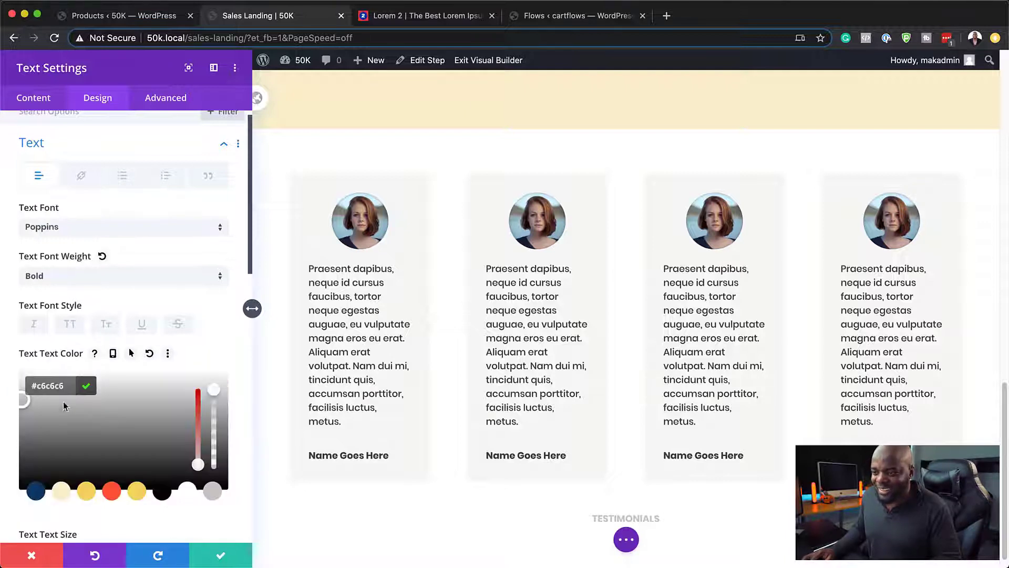
pyautogui.moveTo(22, 401); pyautogui.dragTo(14, 423)
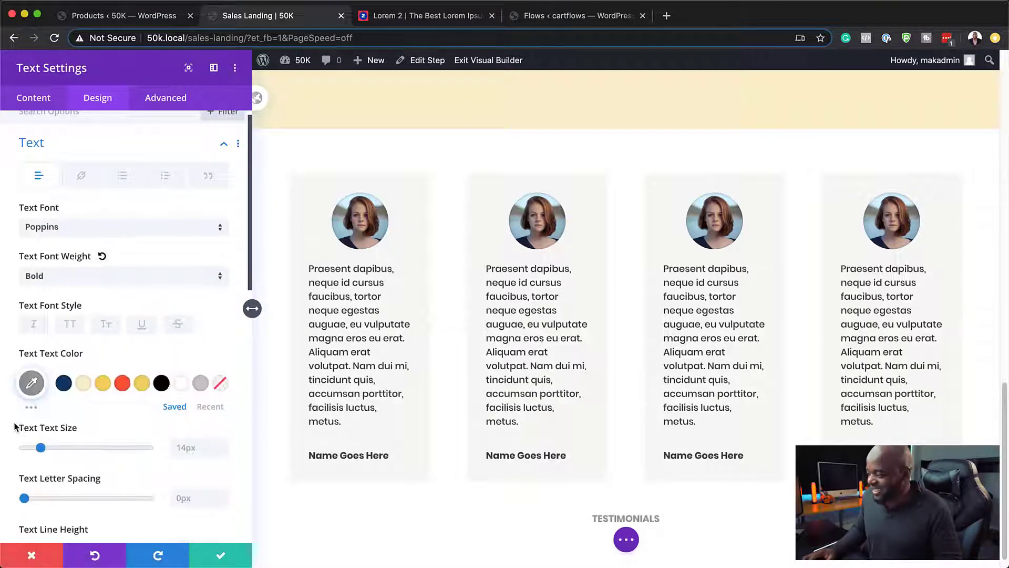
pyautogui.click(31, 382)
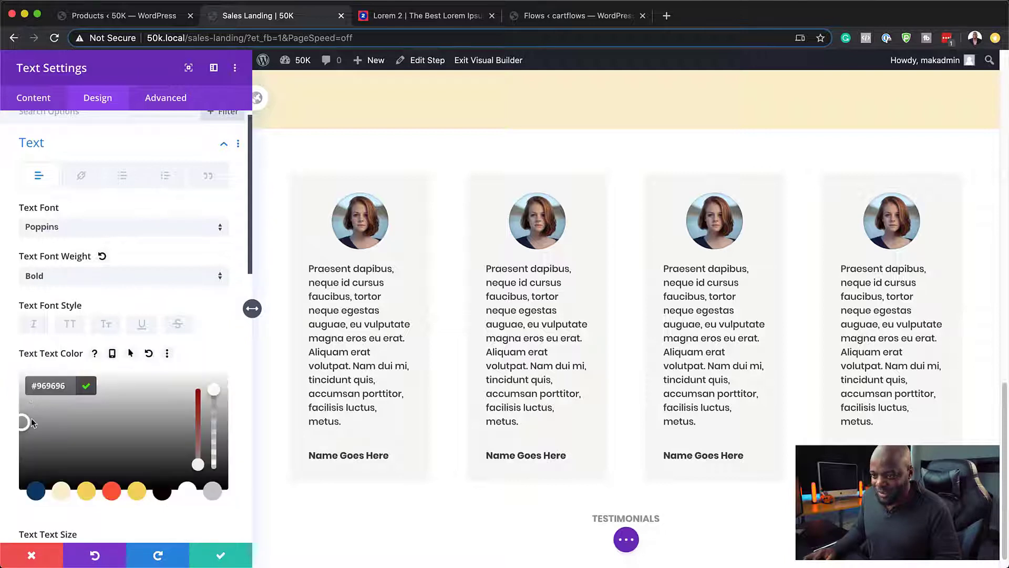
pyautogui.moveTo(21, 428); pyautogui.dragTo(58, 448)
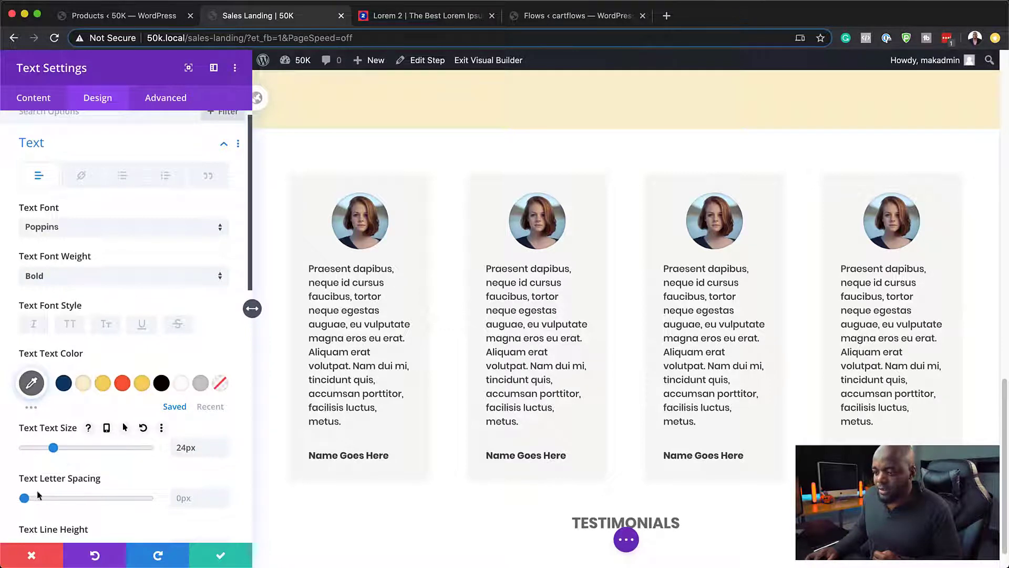
# Step: Set the TESTIMONIALS text letter spacing to 9px and save the module settings
pyautogui.moveTo(24, 497); pyautogui.dragTo(35, 499)
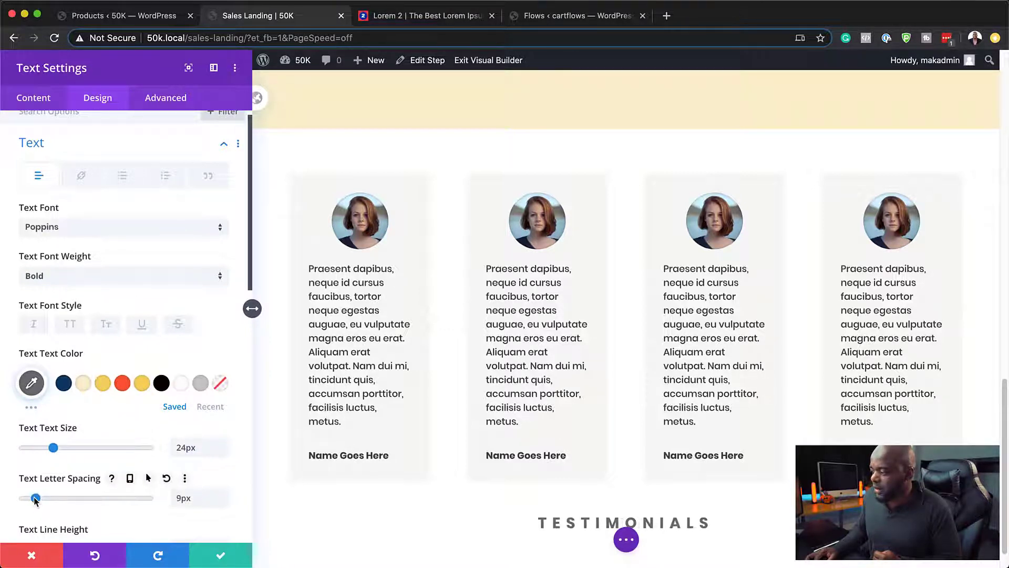
pyautogui.scroll(-1, 578, 446)
pyautogui.click(221, 555)
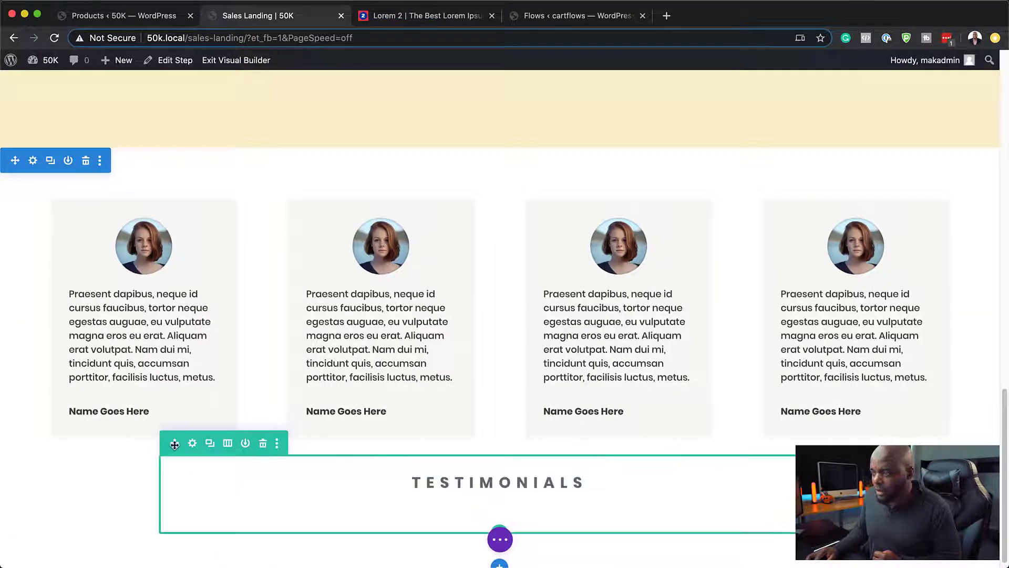
# Step: Move the TESTIMONIALS heading row above the testimonial cards and set the section's top and bottom padding to 7vw
pyautogui.moveTo(174, 445); pyautogui.dragTo(198, 253)
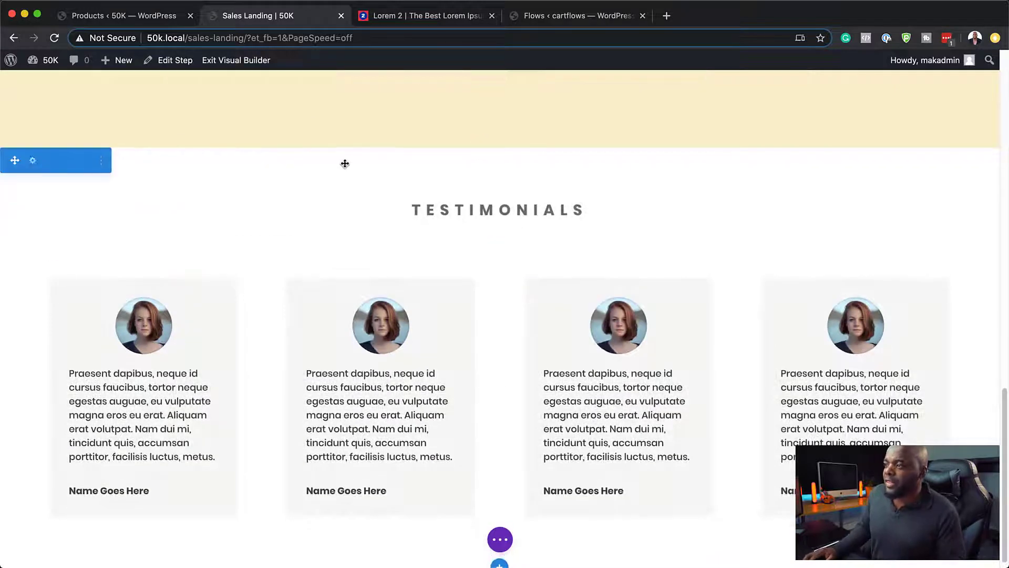
pyautogui.click(34, 161)
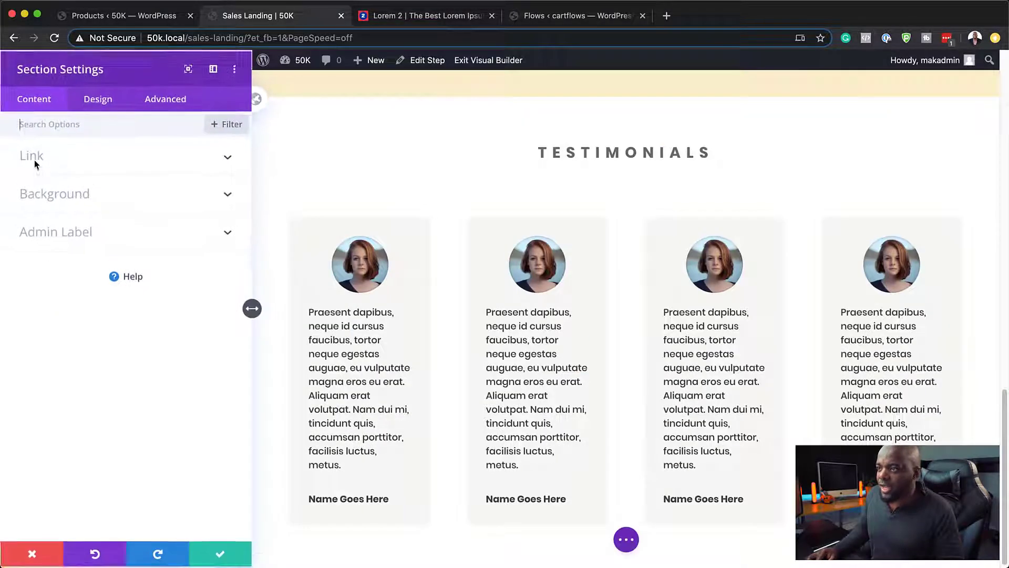
pyautogui.click(104, 101)
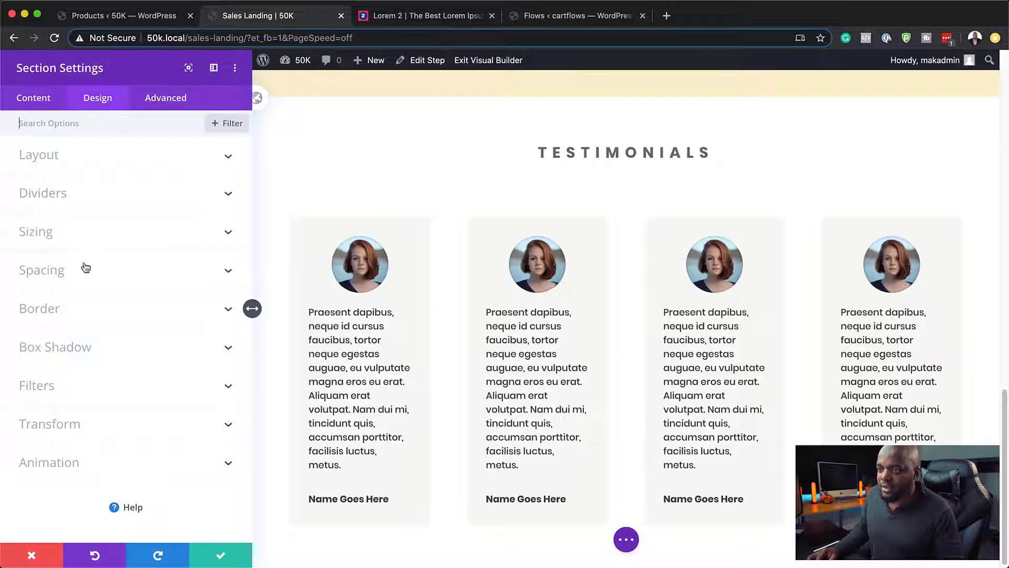
pyautogui.click(55, 271)
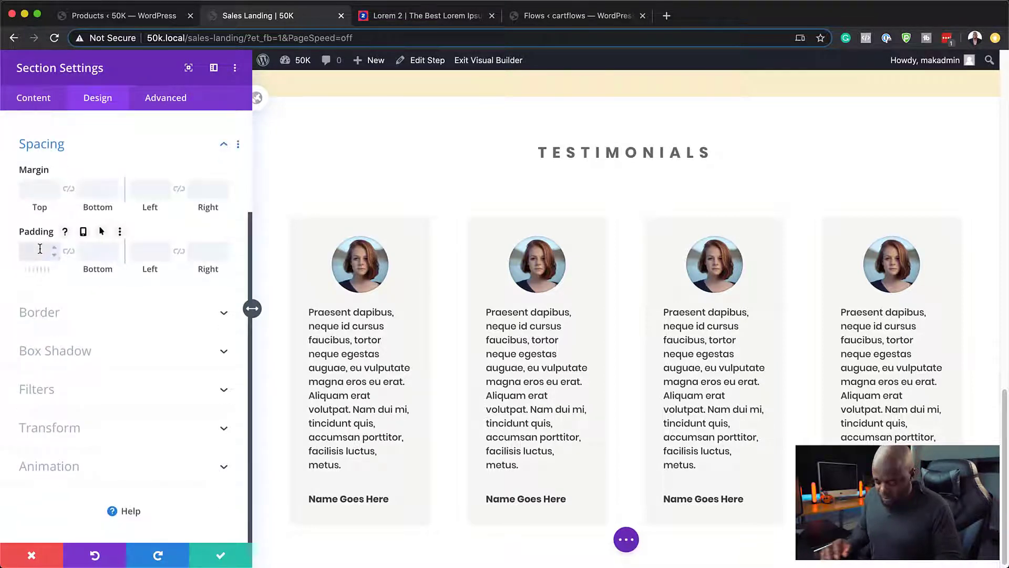
pyautogui.write('w')
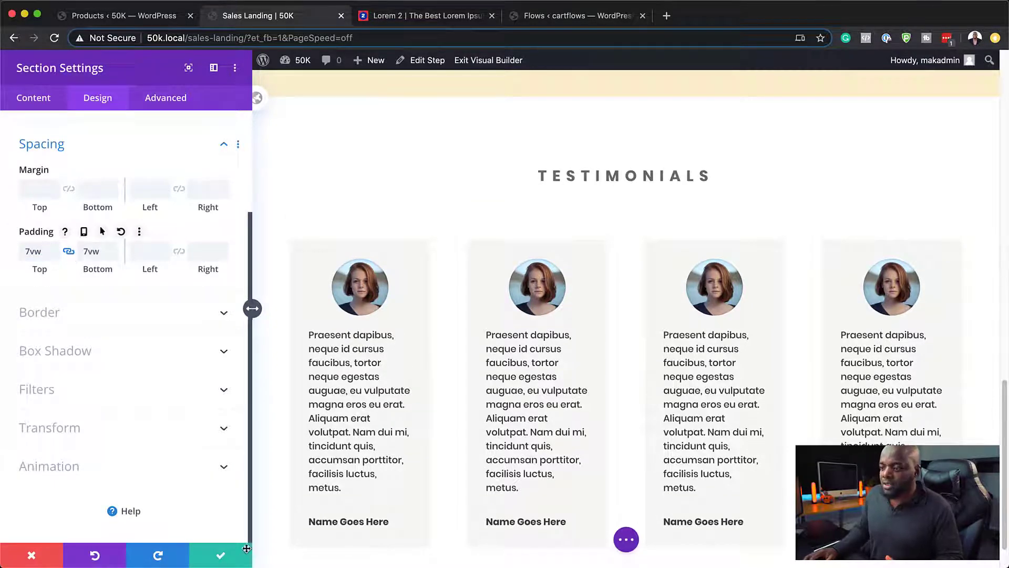
pyautogui.click(221, 555)
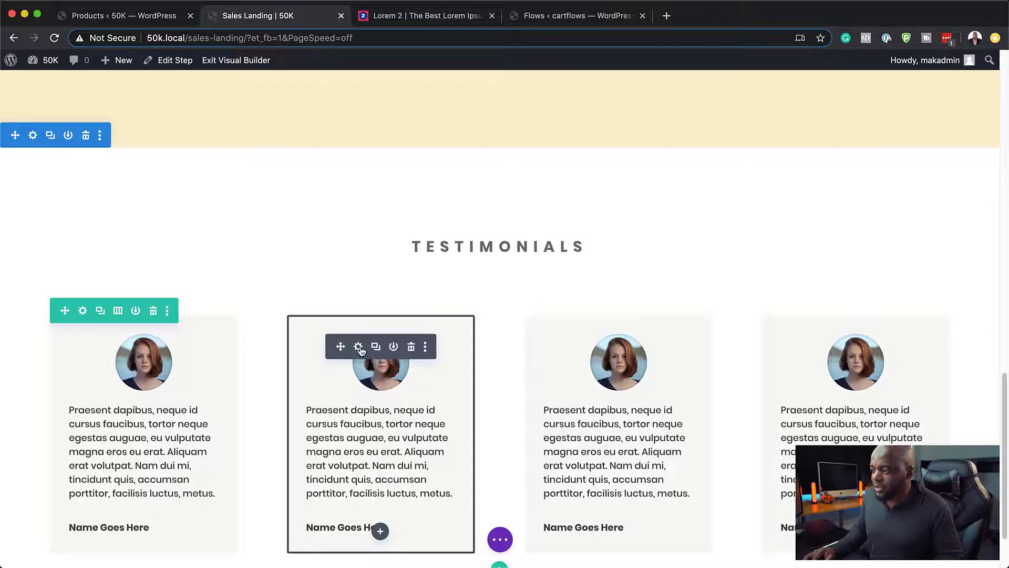
# Step: Replace the second testimonial's portrait with girl-872149_1280.jpg from the media library and save the module
pyautogui.click(359, 347)
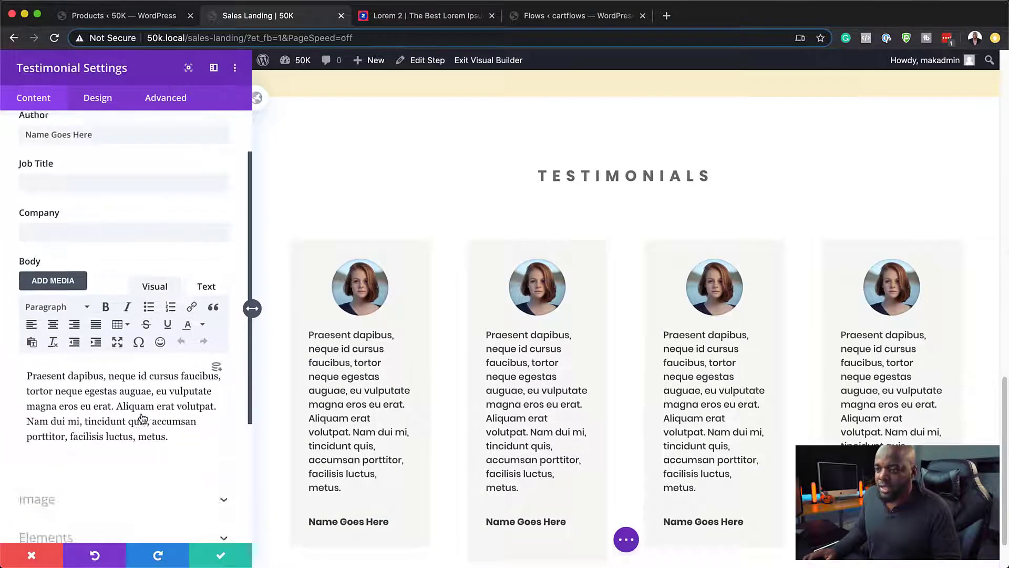
pyautogui.scroll(-3, 142, 418)
pyautogui.scroll(5, 142, 418)
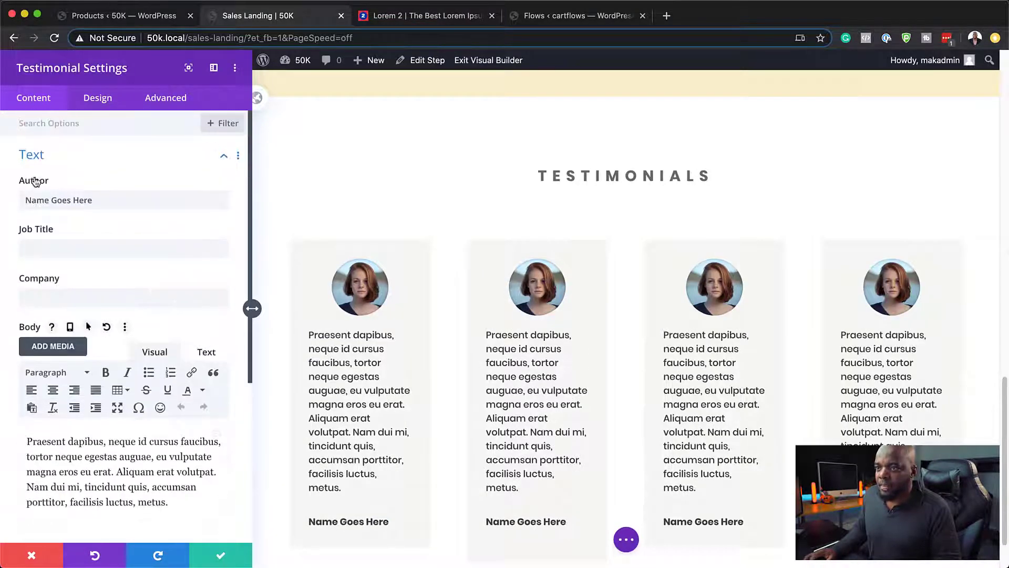
pyautogui.scroll(-5, 169, 258)
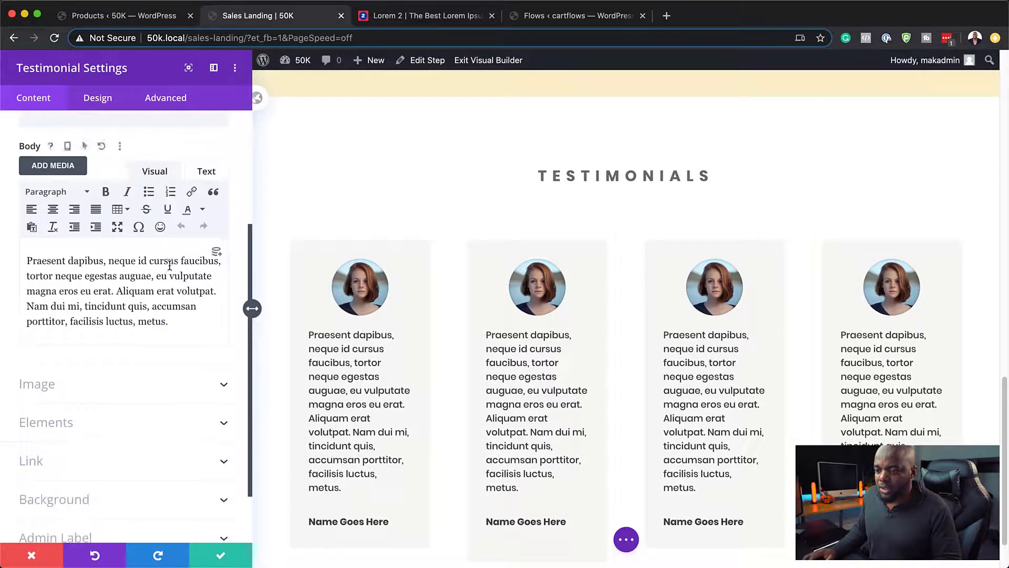
pyautogui.click(39, 321)
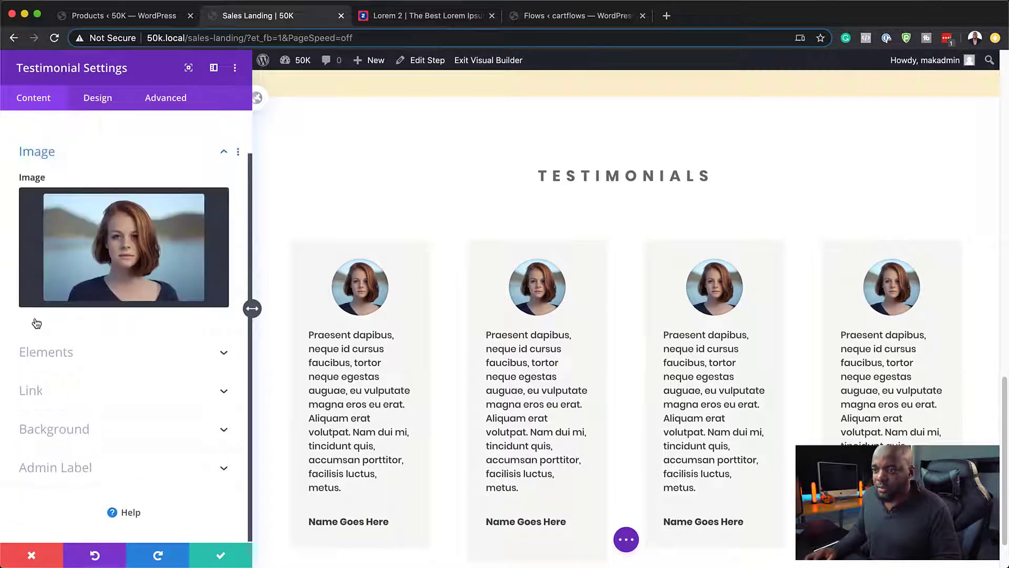
pyautogui.click(119, 263)
pyautogui.click(946, 498)
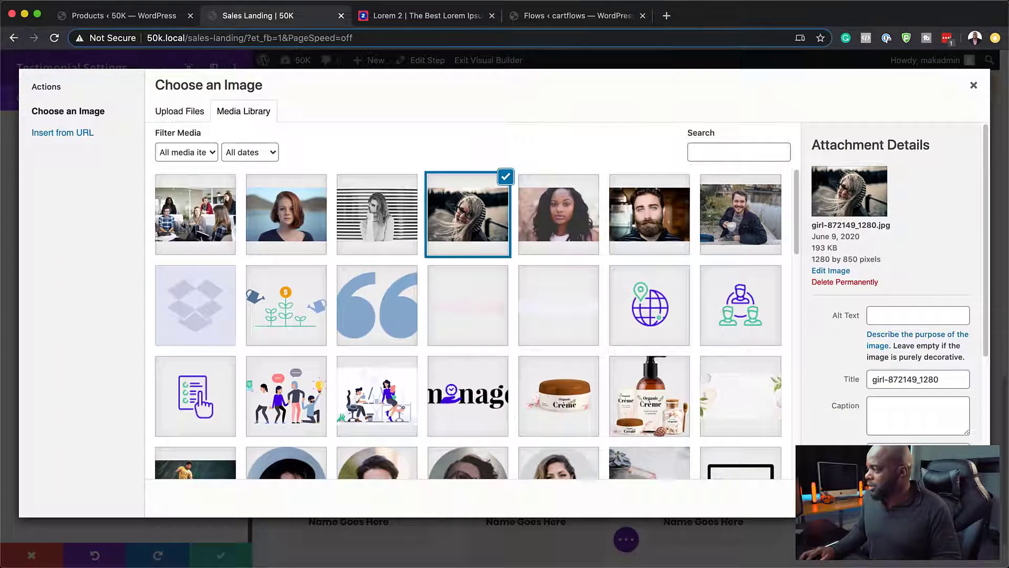
pyautogui.click(222, 556)
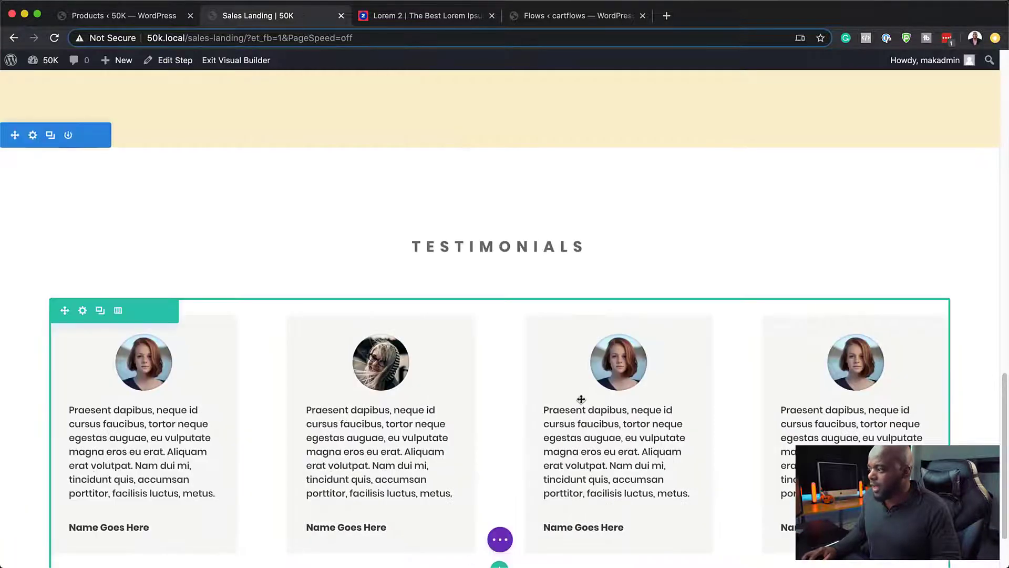
# Step: Replace the third testimonial's portrait with the bearded man photo from the media library and save the module
pyautogui.scroll(-2, 692, 358)
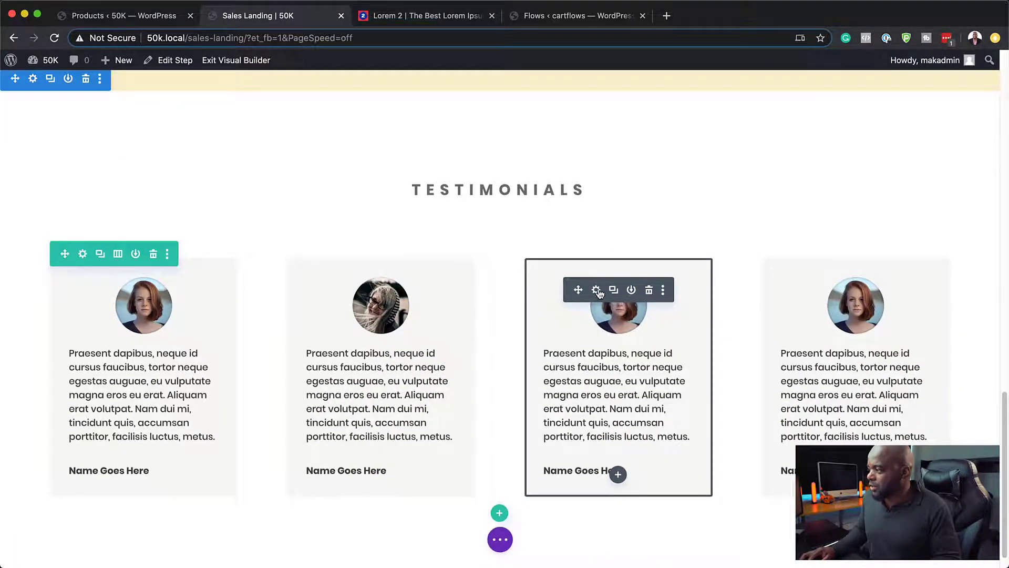
pyautogui.click(596, 290)
pyautogui.scroll(-5, 125, 439)
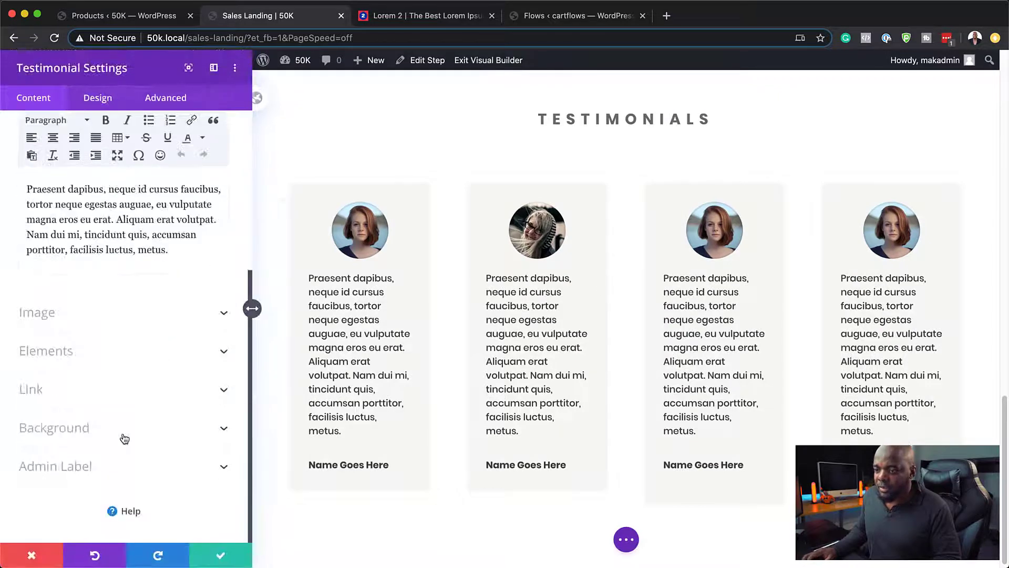
pyautogui.click(47, 315)
pyautogui.click(120, 256)
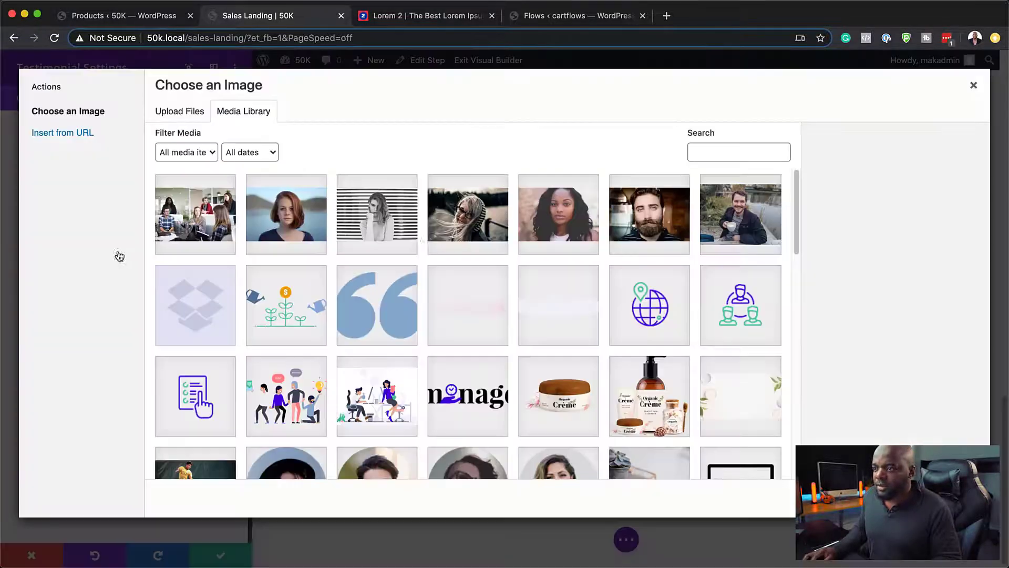
pyautogui.click(680, 219)
pyautogui.click(947, 498)
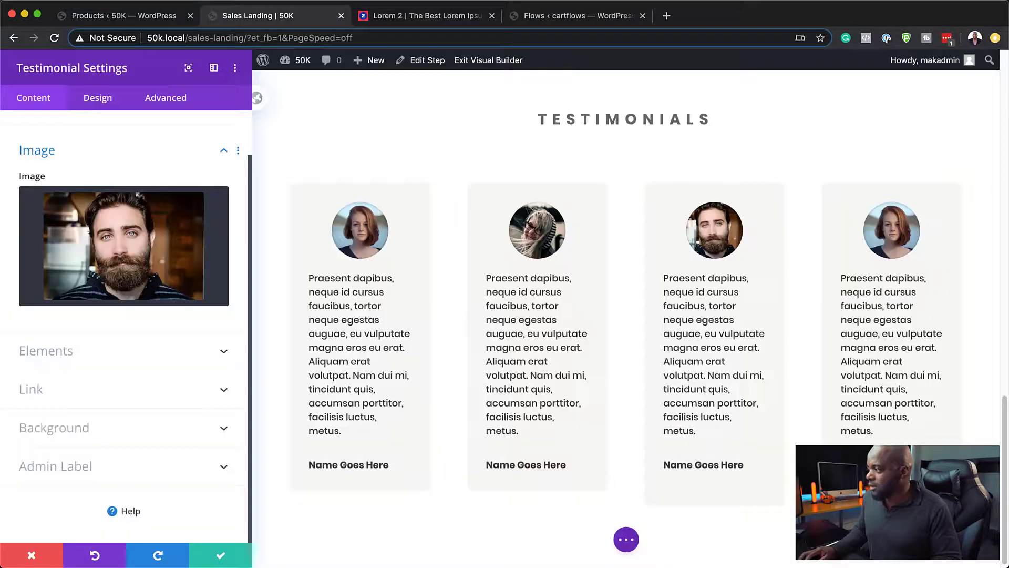
pyautogui.click(222, 556)
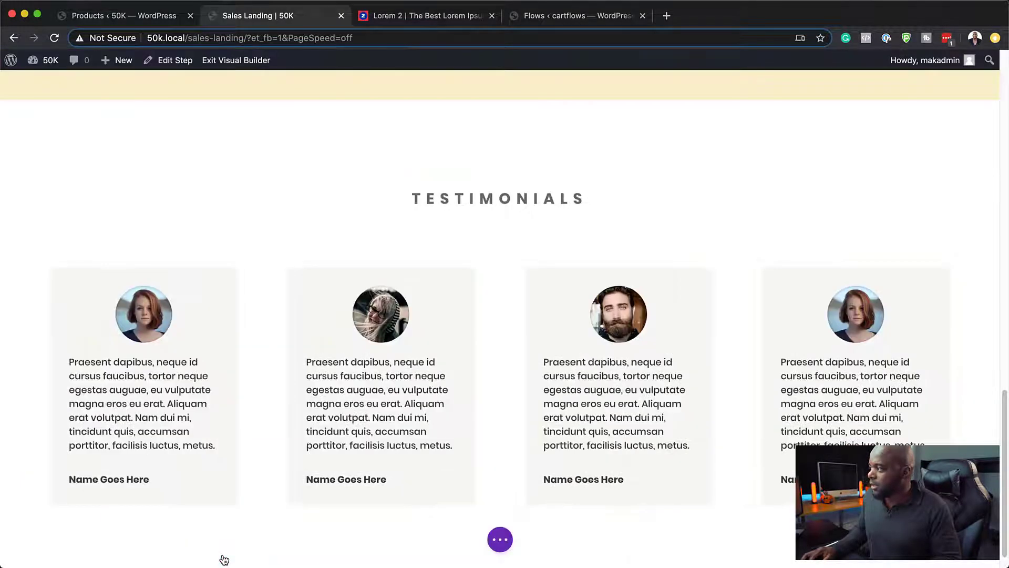
# Step: Replace the fourth testimonial's portrait with man-3803551_1280.jpg from the media library and save the module
pyautogui.click(832, 299)
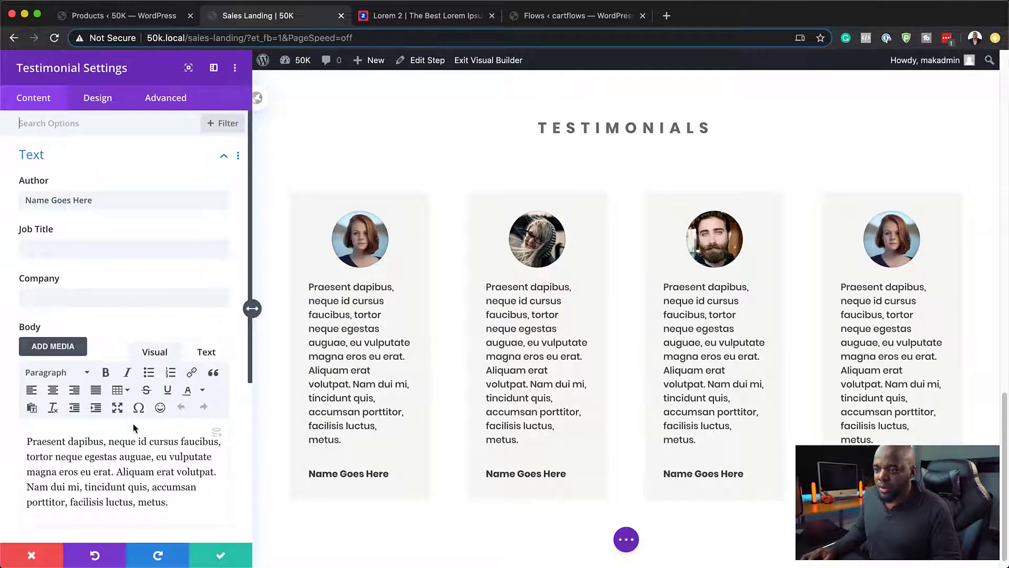
pyautogui.scroll(-4, 130, 423)
pyautogui.click(61, 377)
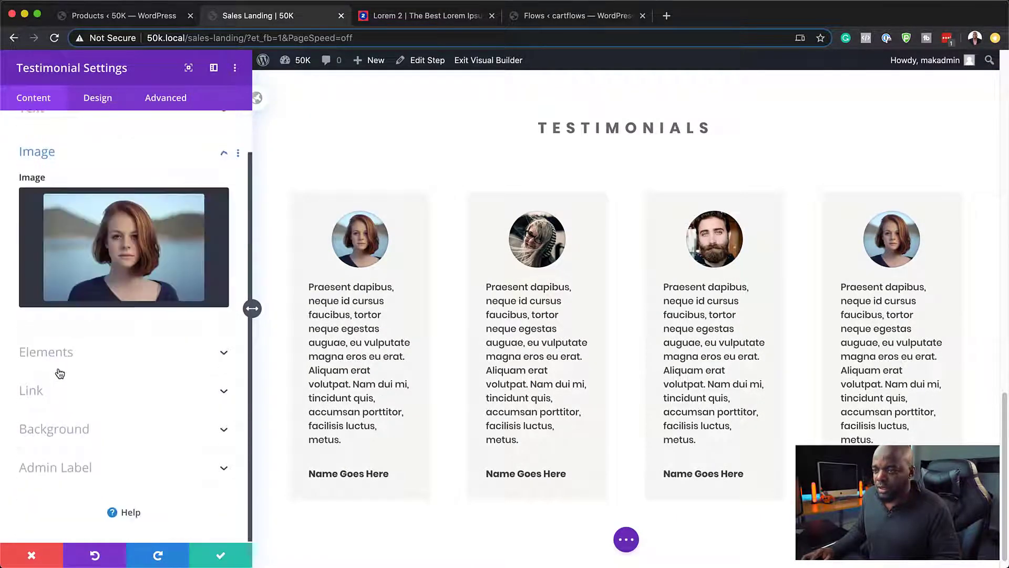
pyautogui.click(141, 259)
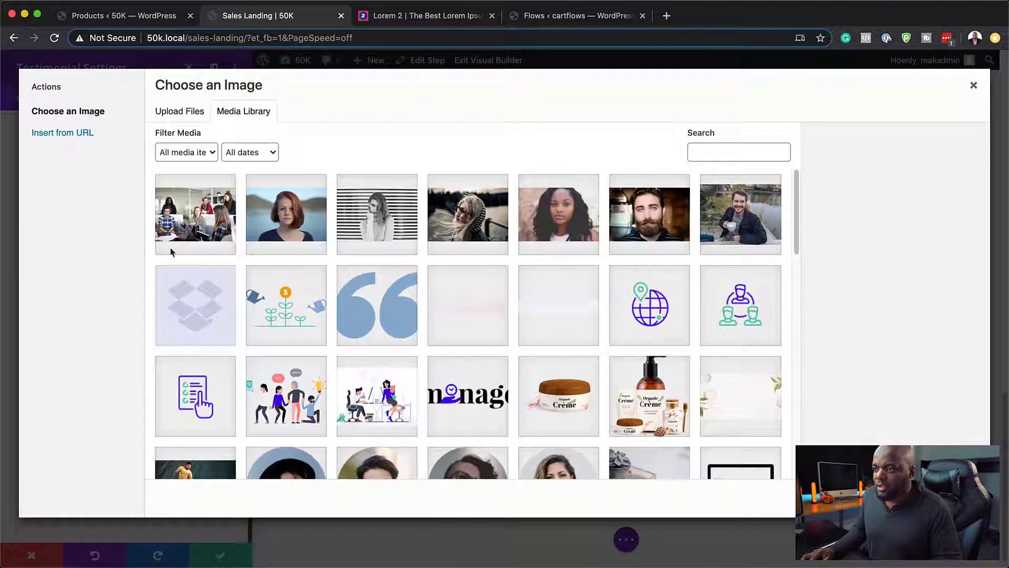
pyautogui.click(749, 218)
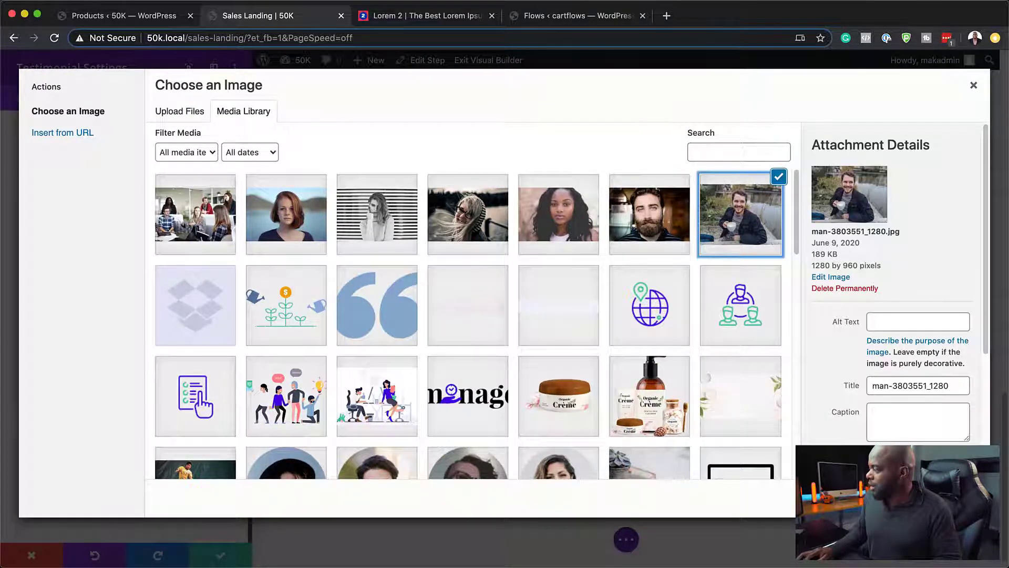
pyautogui.click(943, 497)
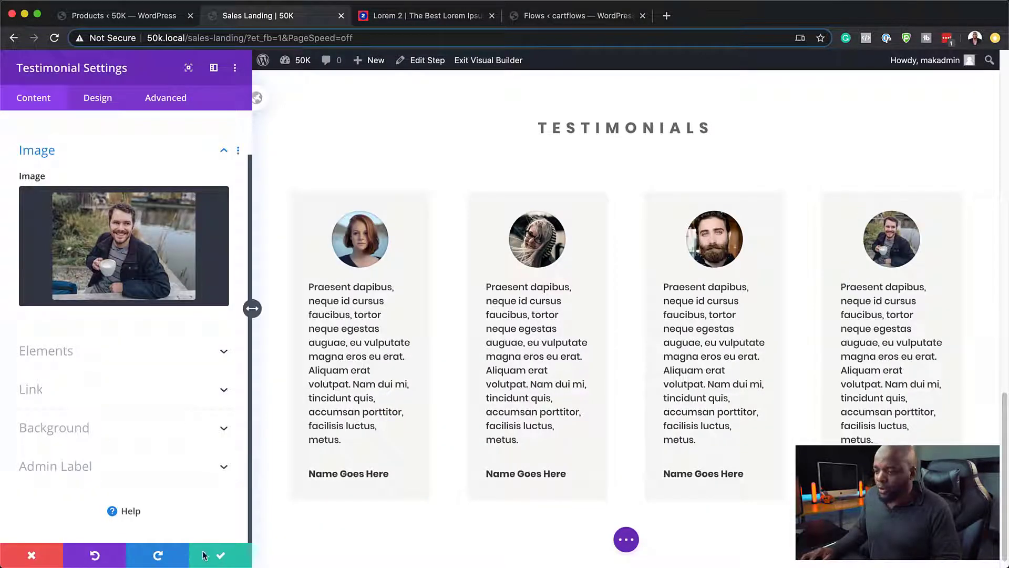
pyautogui.click(223, 556)
# Step: Save the sales landing page and exit the visual builder
pyautogui.scroll(10, 662, 345)
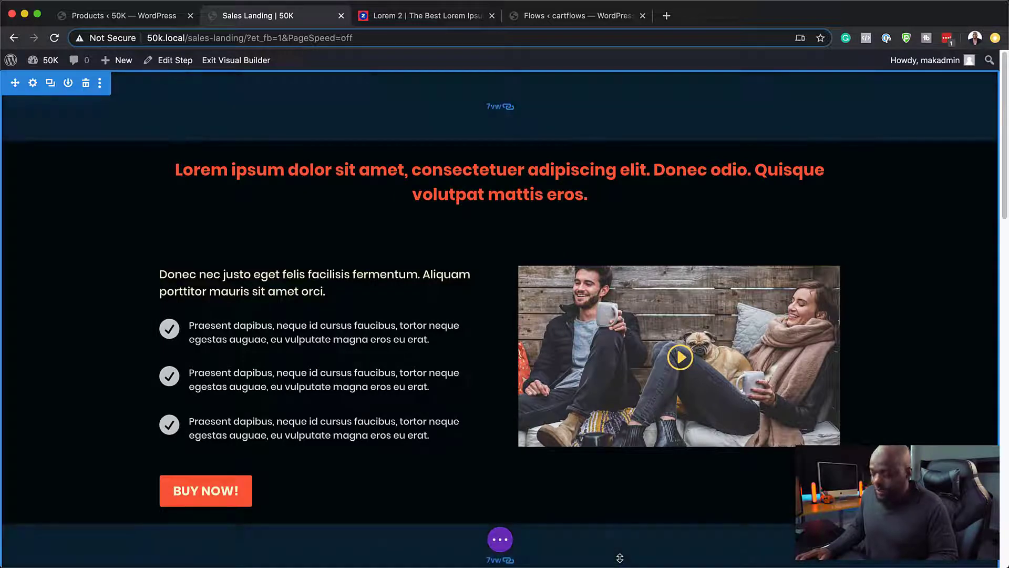
pyautogui.press('super+s')
pyautogui.click(250, 61)
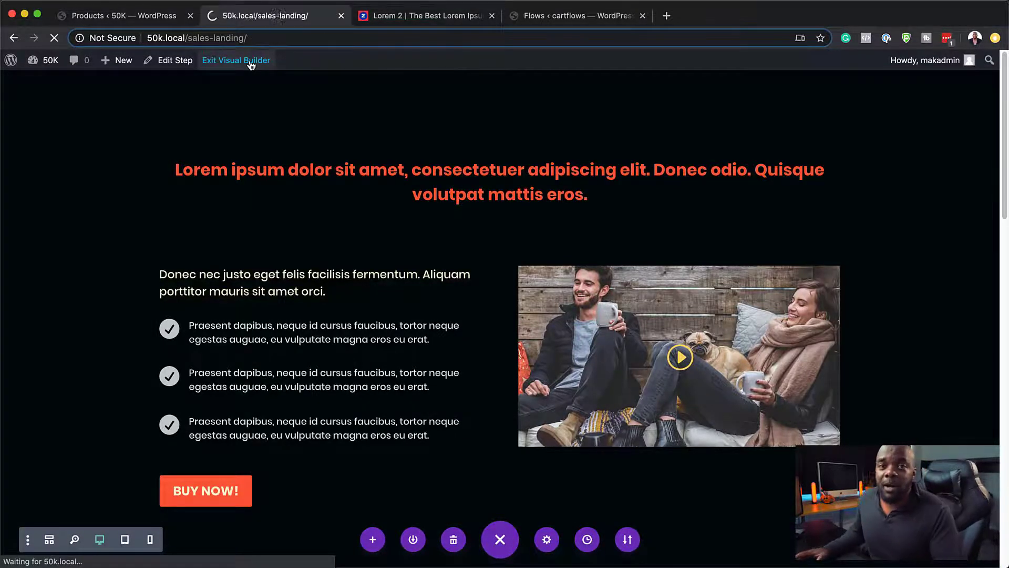
# Step: Review the live sales landing page and test its BUY NOW! button
pyautogui.scroll(-10, 463, 350)
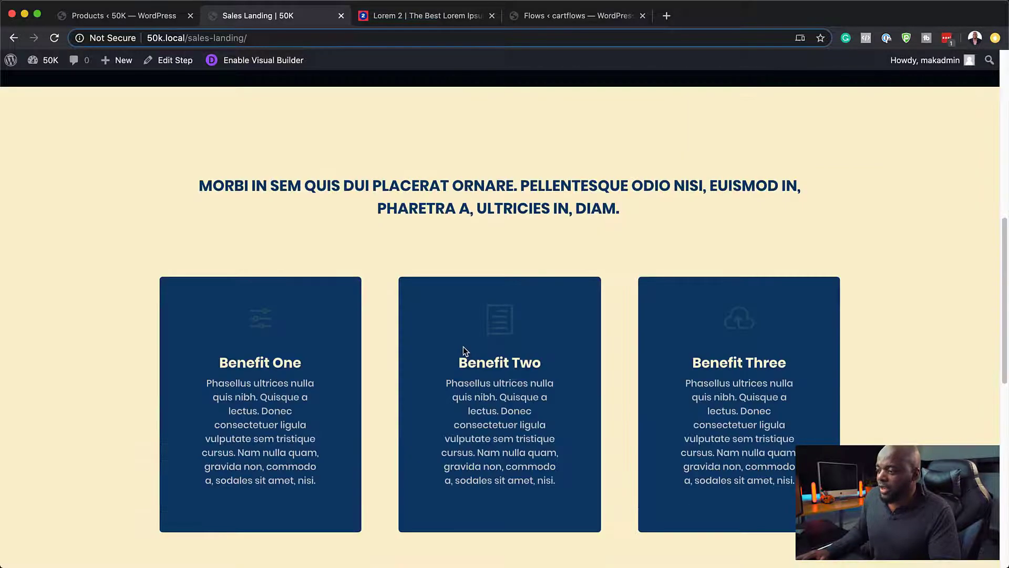
pyautogui.scroll(10, 463, 347)
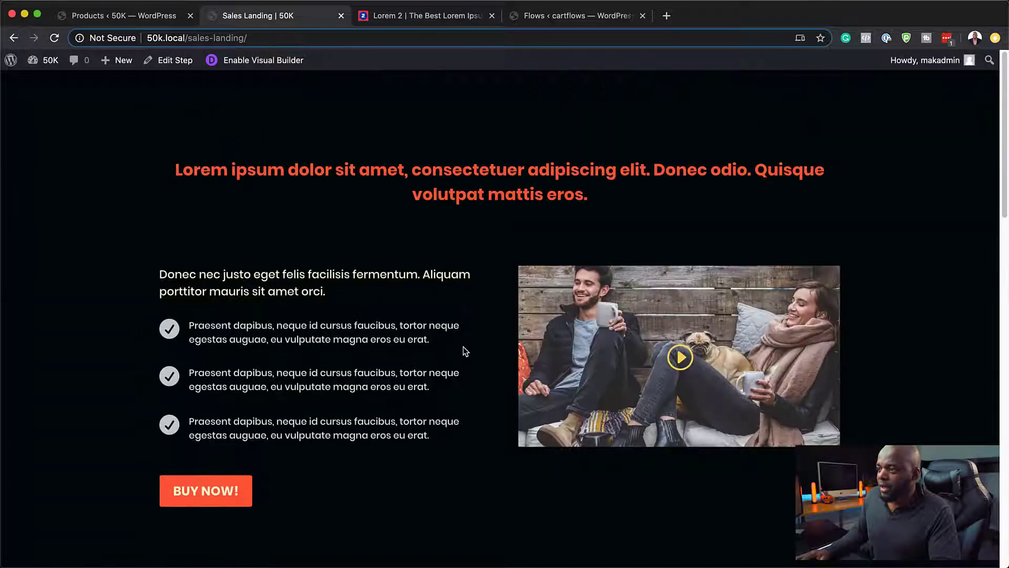
pyautogui.click(207, 497)
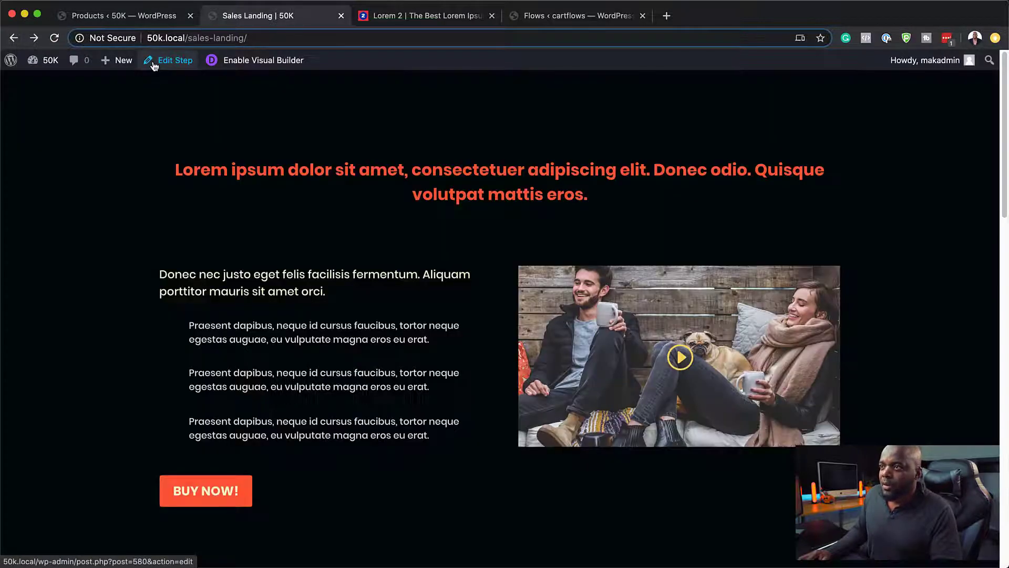
# Step: Return to the Business Consultation flow through the Sales Landing step's editor and update the flow
pyautogui.click(171, 64)
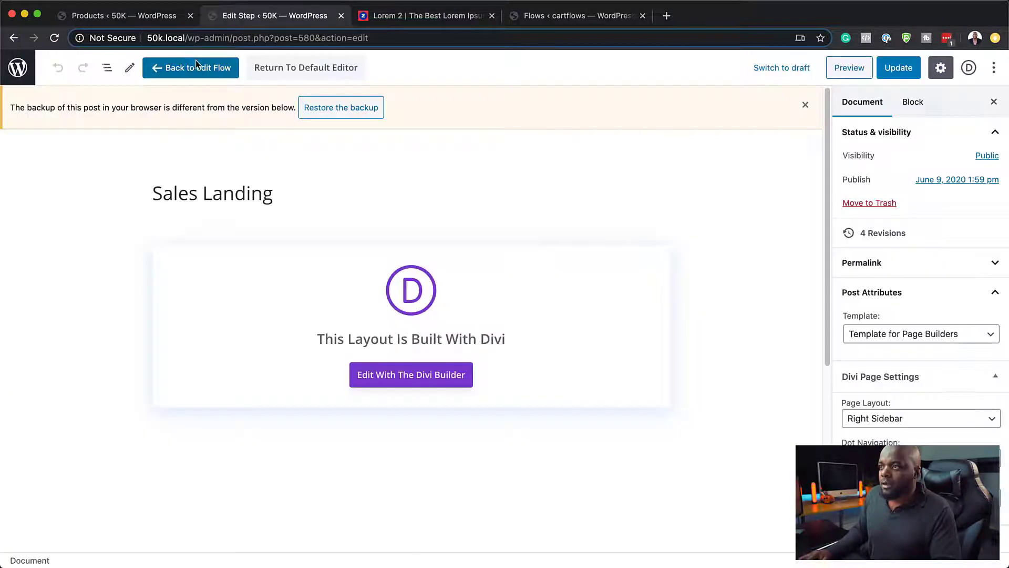
pyautogui.click(195, 65)
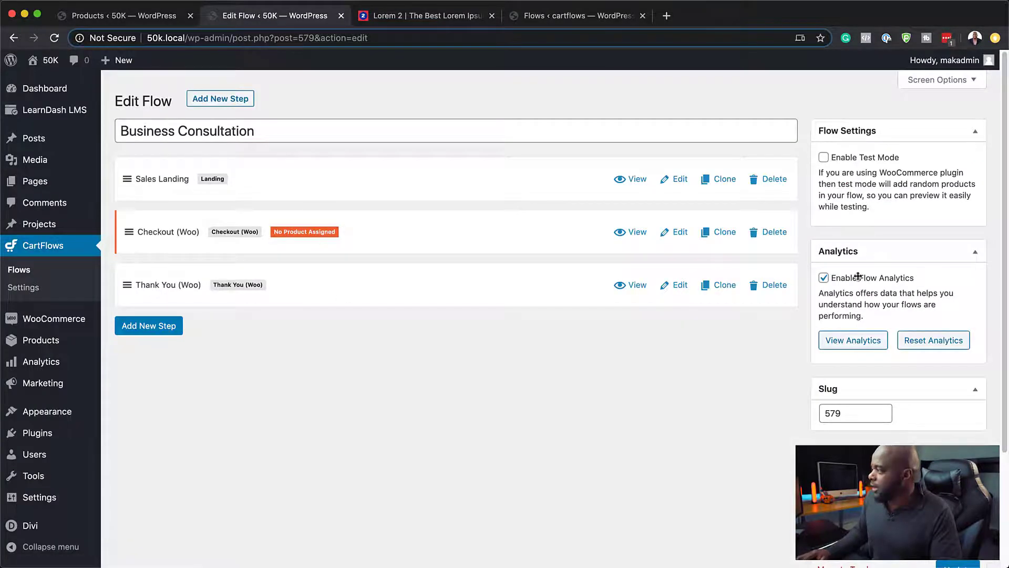
pyautogui.scroll(-3, 656, 448)
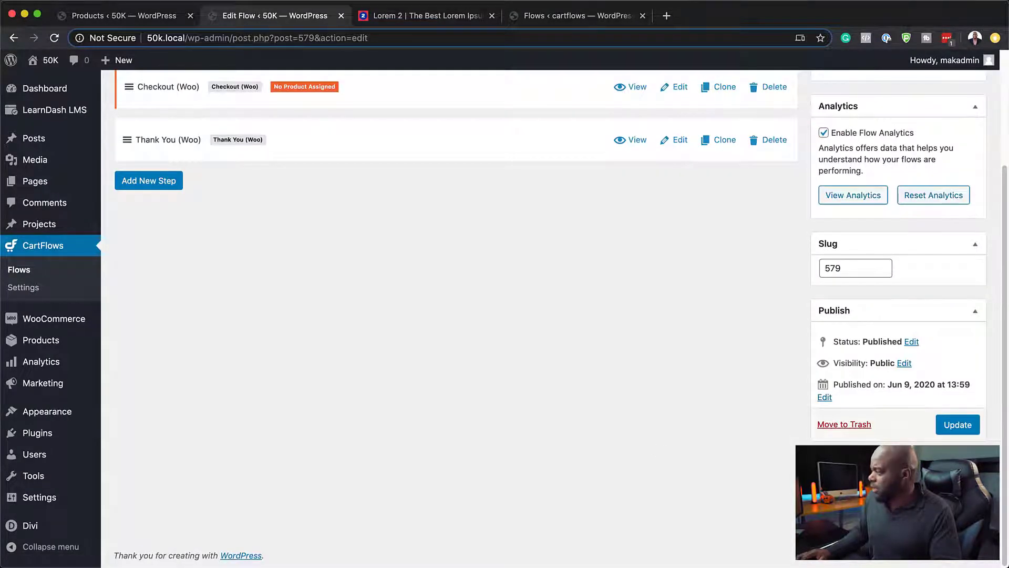
pyautogui.click(953, 420)
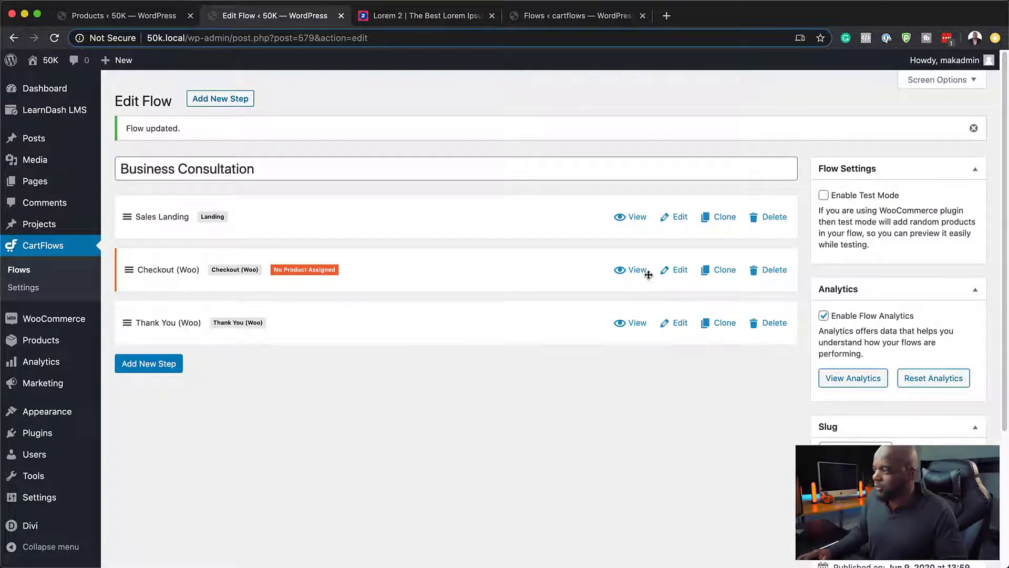
# Step: Open the Checkout (Woo) step for editing at its checkout layout settings, and check the WooCommerce product list for available products
pyautogui.click(679, 270)
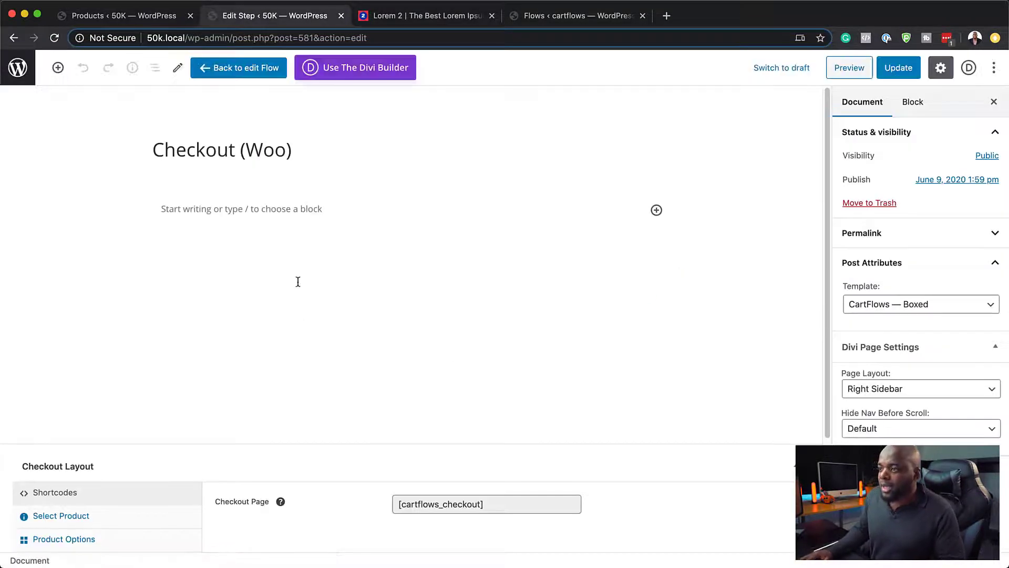
pyautogui.scroll(-3, 525, 431)
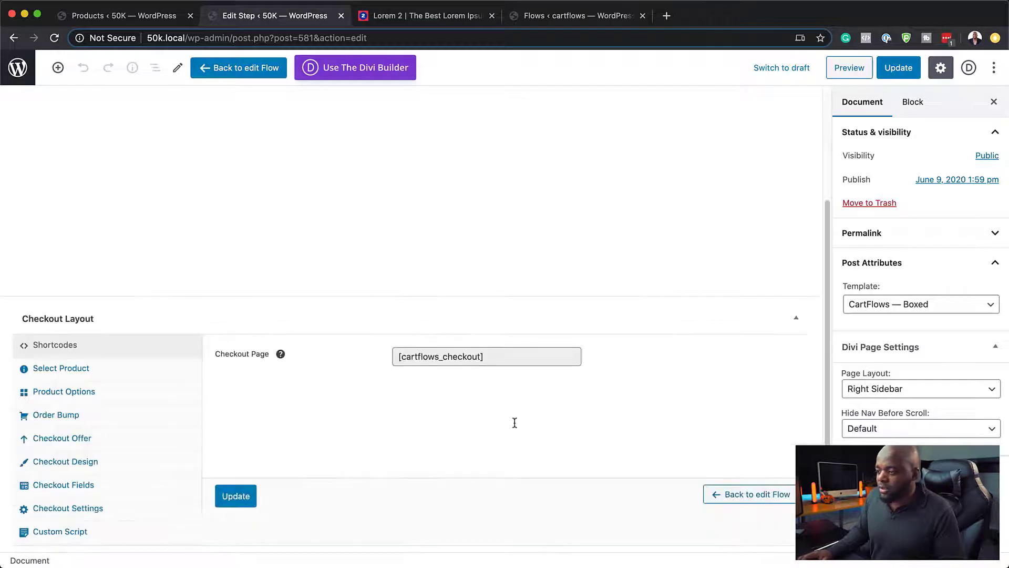
pyautogui.click(102, 17)
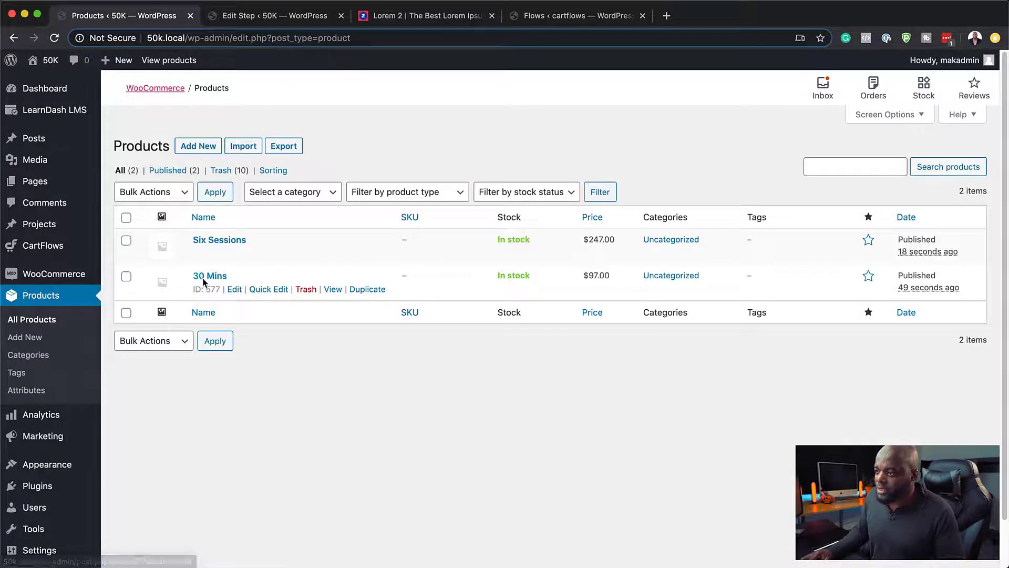
pyautogui.click(242, 17)
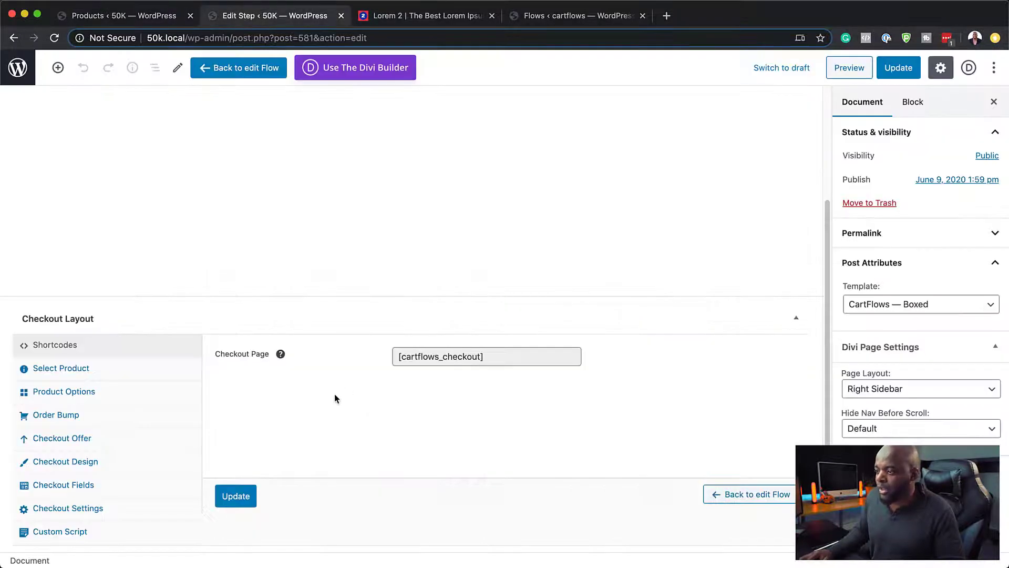
# Step: Assign the 30 Mins product to the checkout step and update the step
pyautogui.click(61, 368)
pyautogui.click(300, 368)
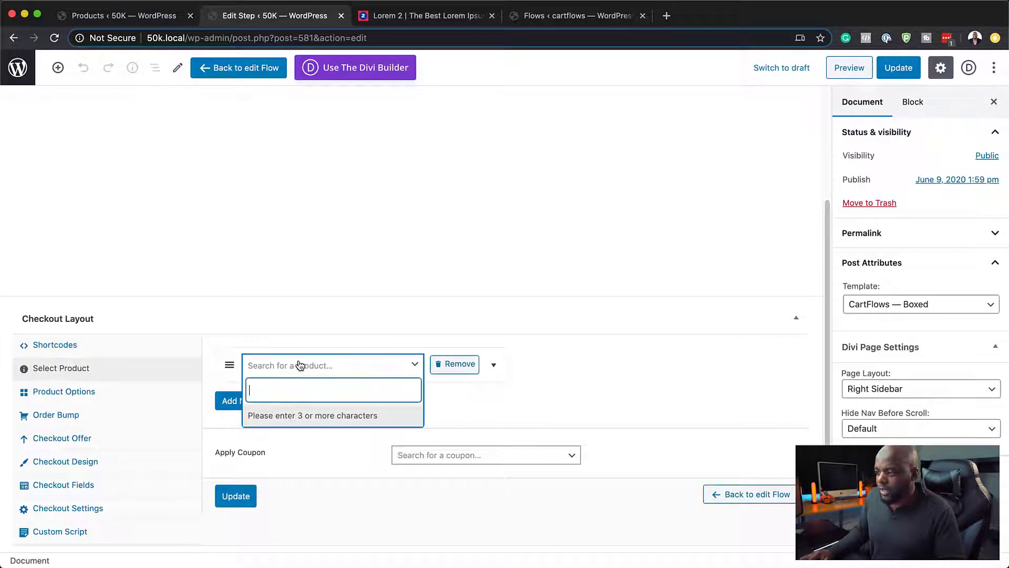
pyautogui.write('30')
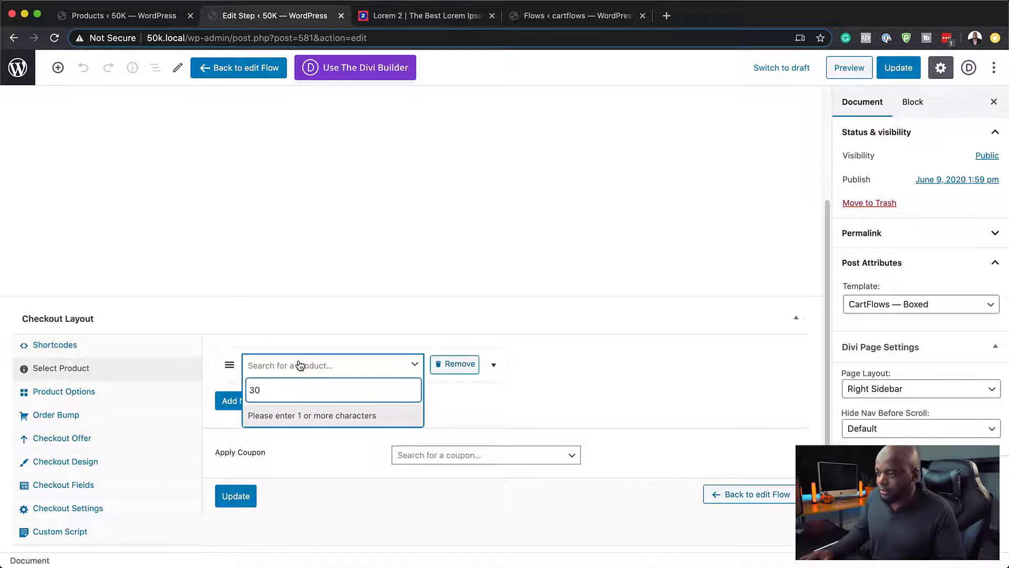
pyautogui.write(' mi')
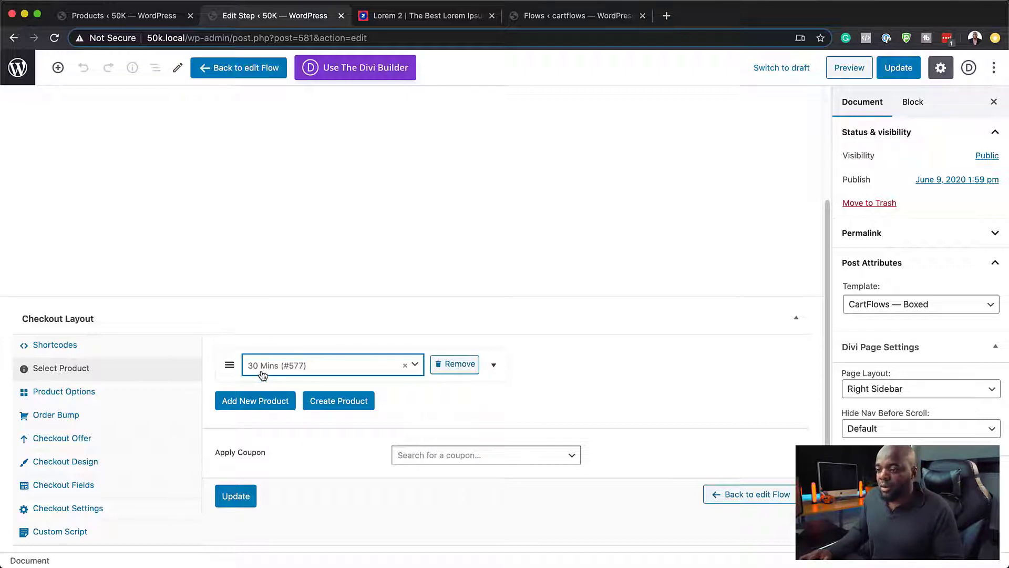
pyautogui.click(237, 497)
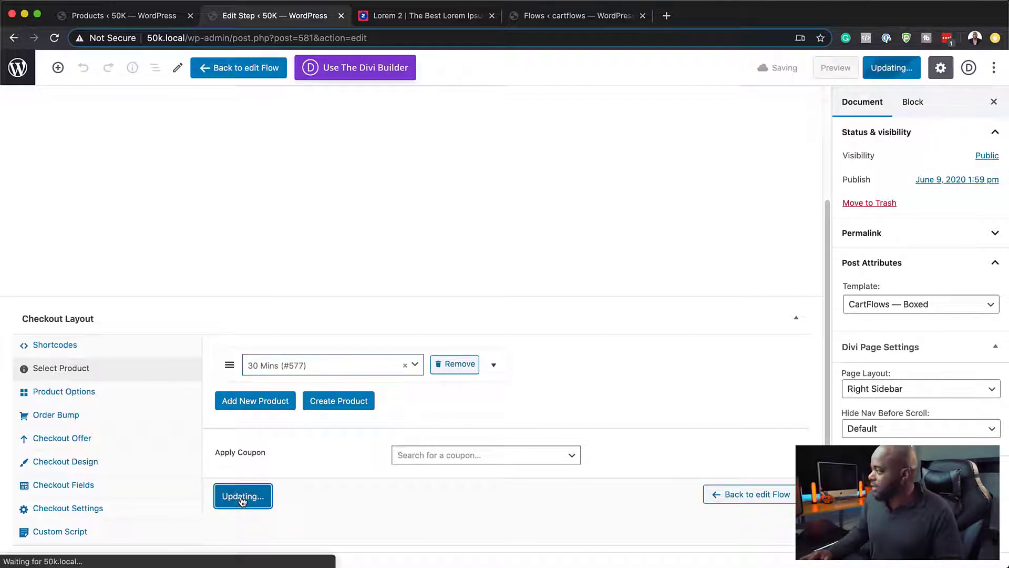
# Step: Set the checkout step's template to Template for Page Builders and update it
pyautogui.click(897, 309)
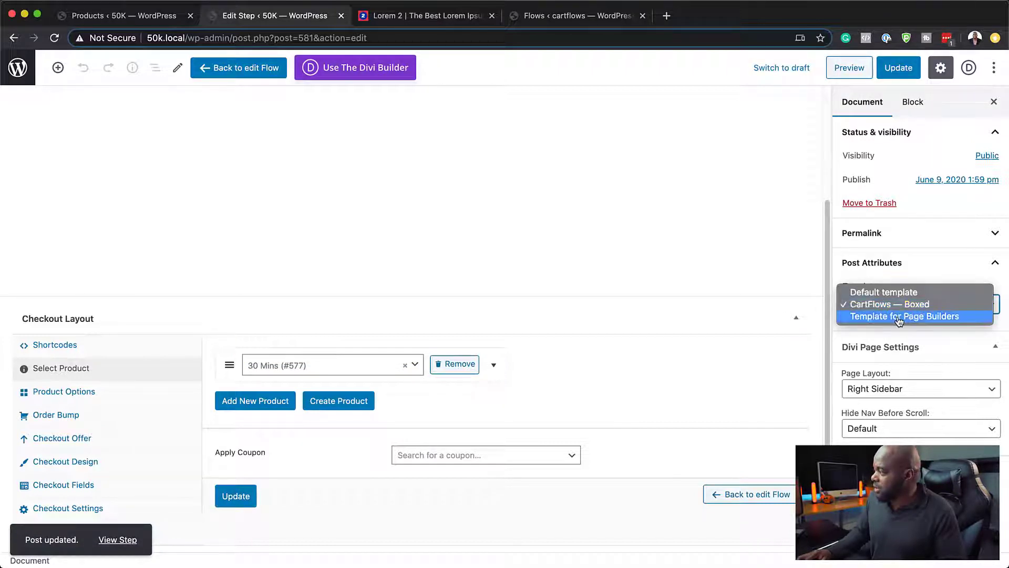
pyautogui.click(909, 316)
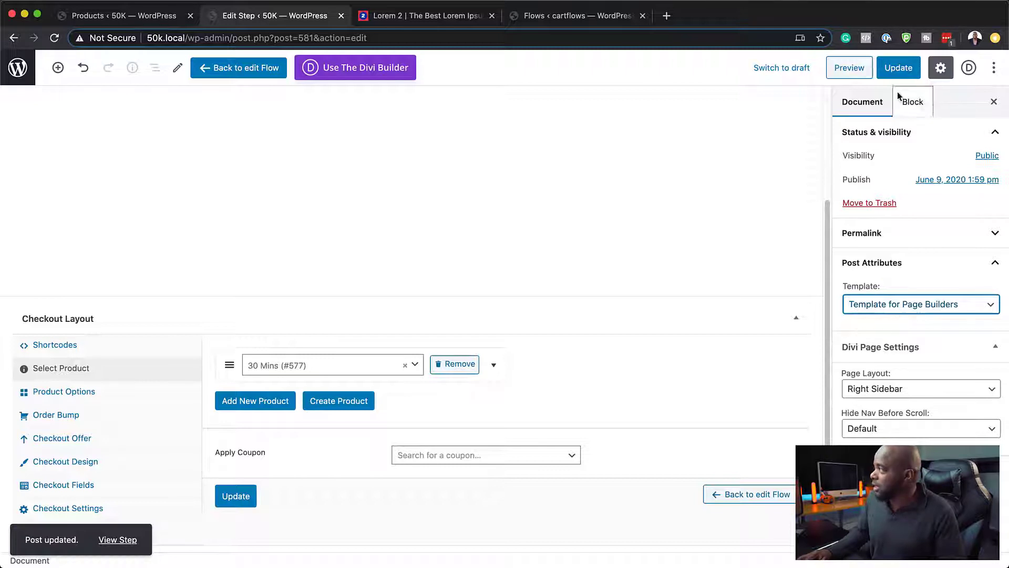
pyautogui.click(898, 69)
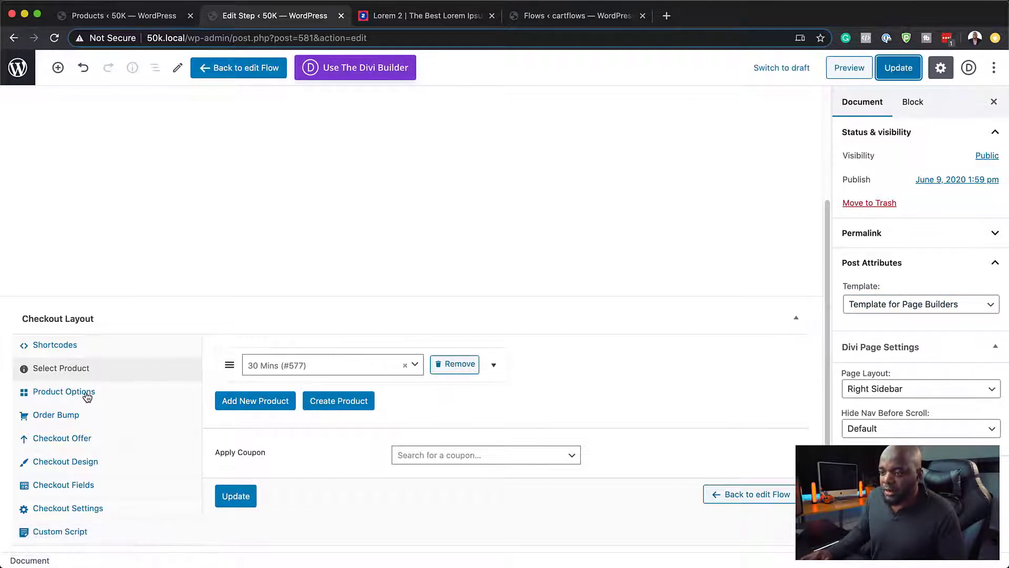
# Step: Enable the order bump and choose Six Sessions as its product, checking the name against the WooCommerce product list
pyautogui.click(74, 419)
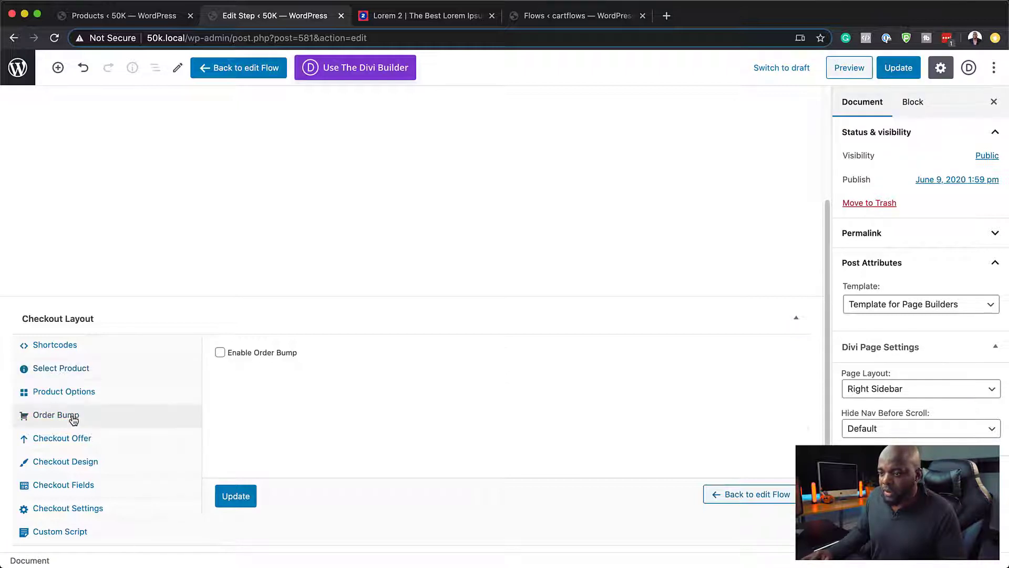
pyautogui.click(221, 352)
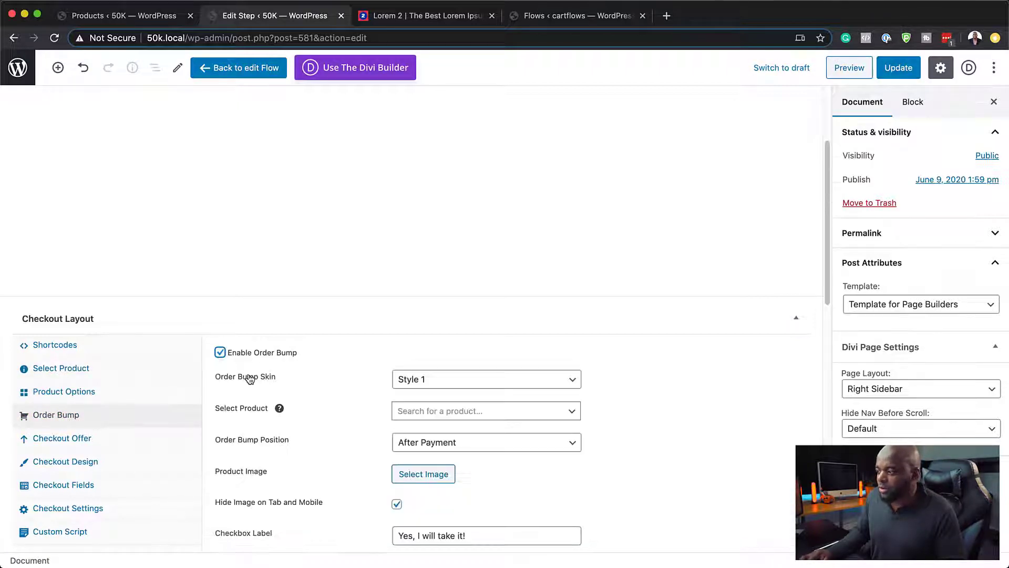
pyautogui.click(158, 16)
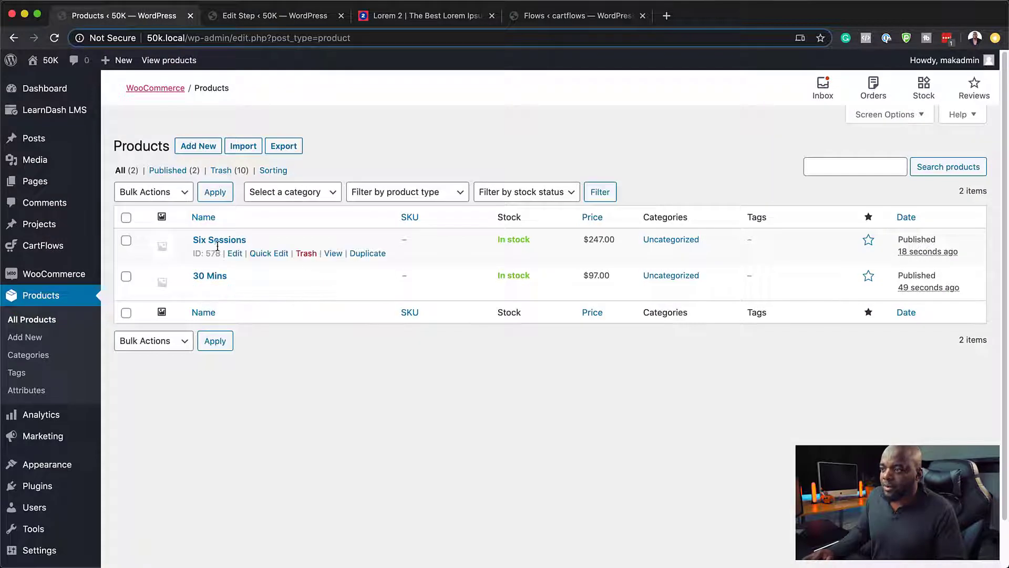
pyautogui.click(287, 16)
pyautogui.scroll(-3, 426, 417)
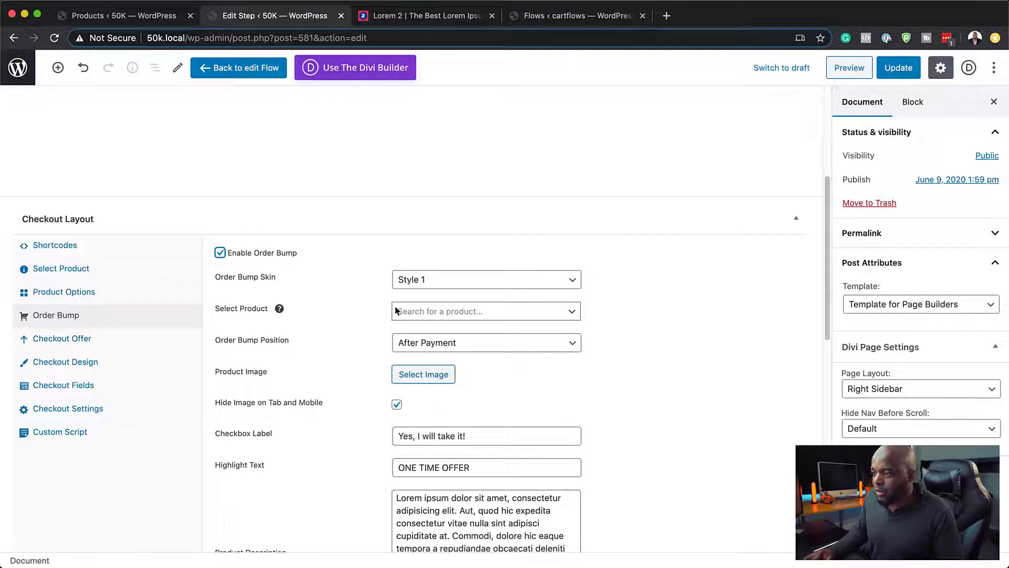
pyautogui.click(439, 315)
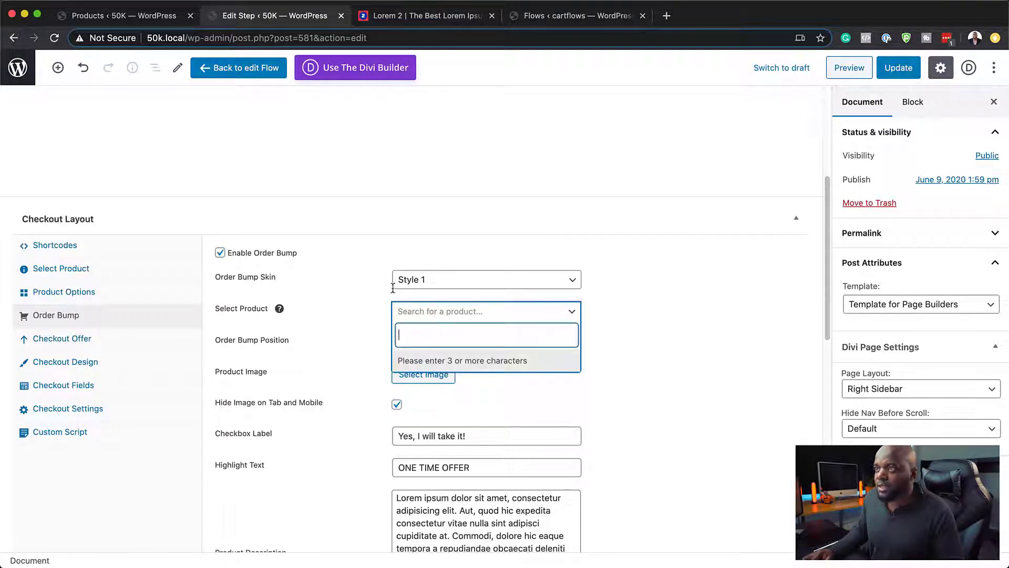
pyautogui.click(156, 21)
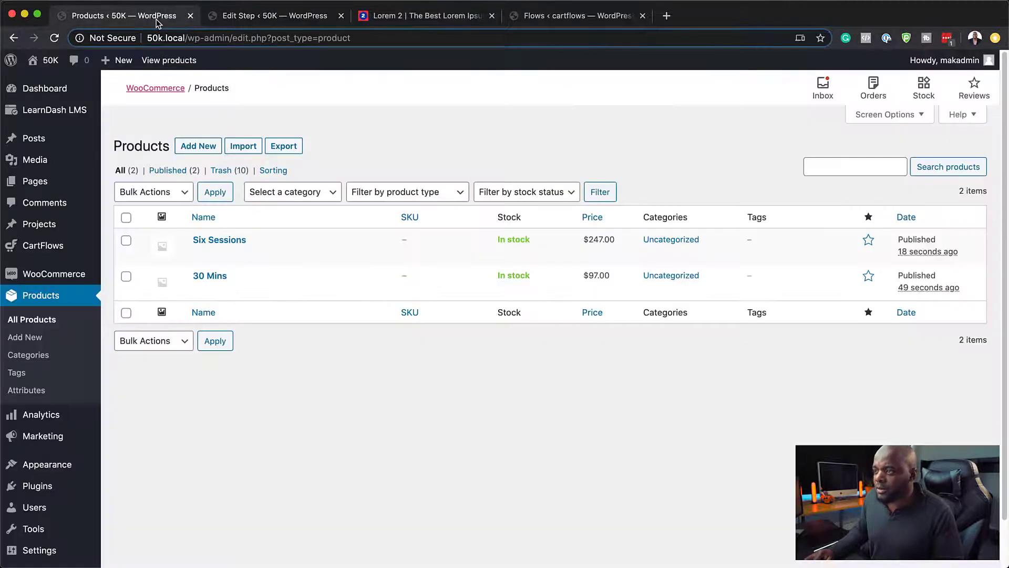
pyautogui.click(268, 22)
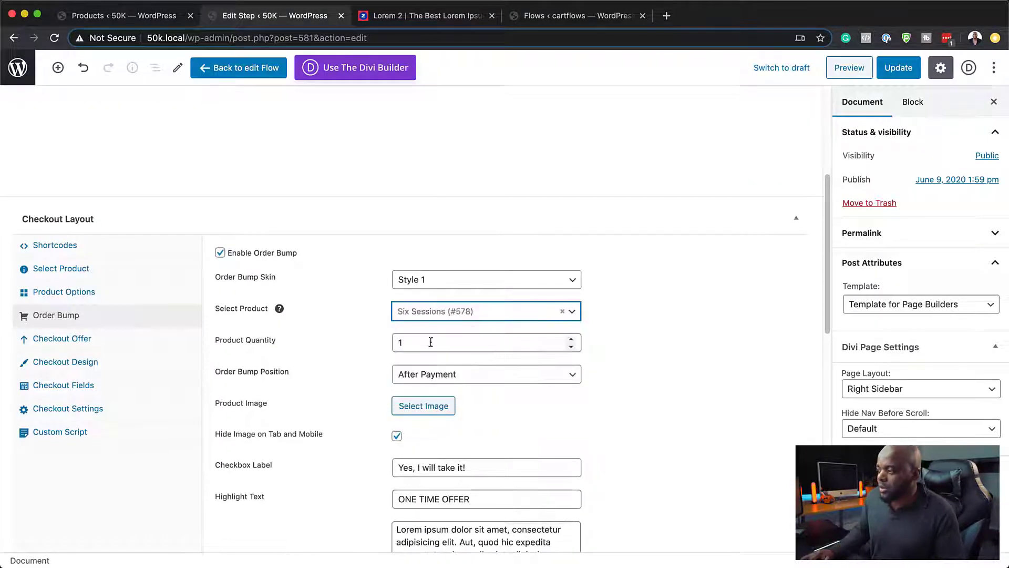
# Step: Set the order bump's product image to workplace-1245776_1920.jpg from the media library
pyautogui.scroll(-5, 331, 476)
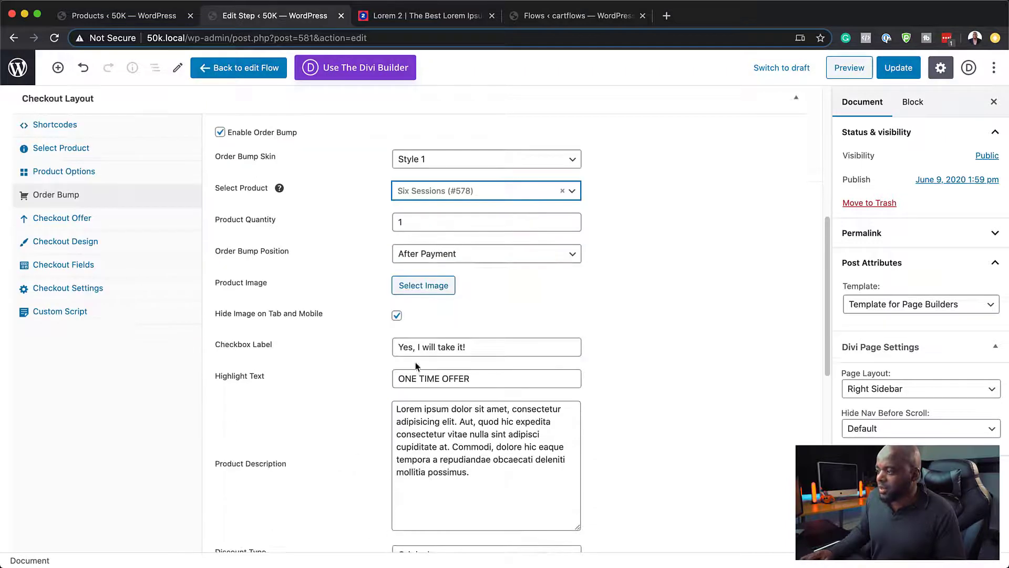
pyautogui.click(432, 288)
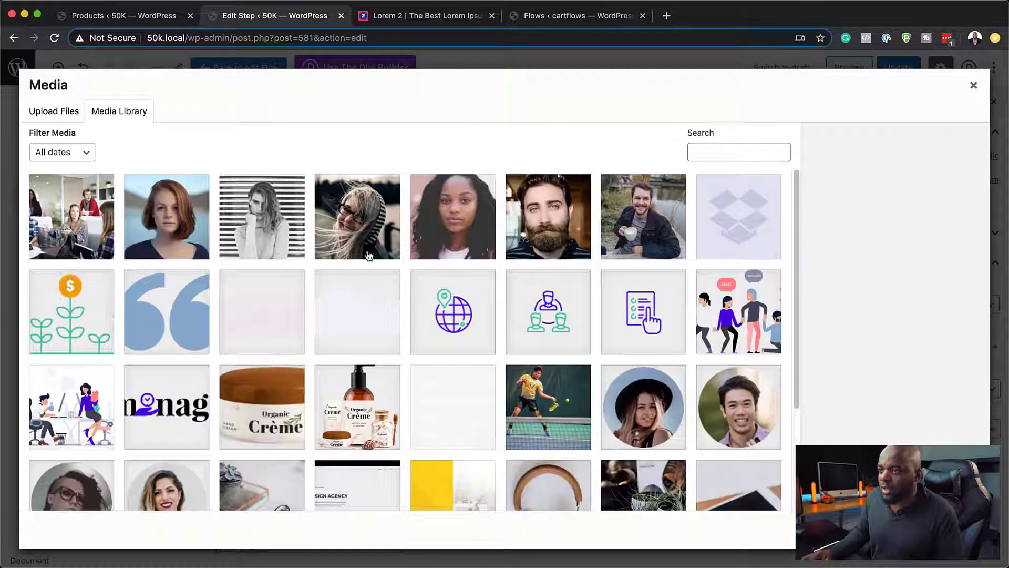
pyautogui.click(72, 227)
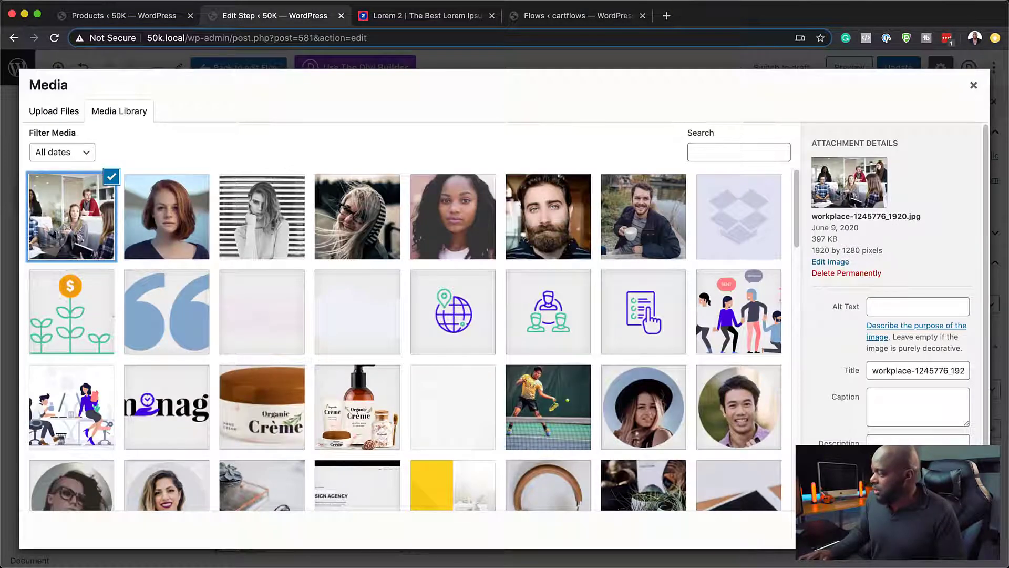
pyautogui.click(689, 524)
# Step: Enable the order bump's pointing arrow and update the checkout step
pyautogui.scroll(-4, 400, 365)
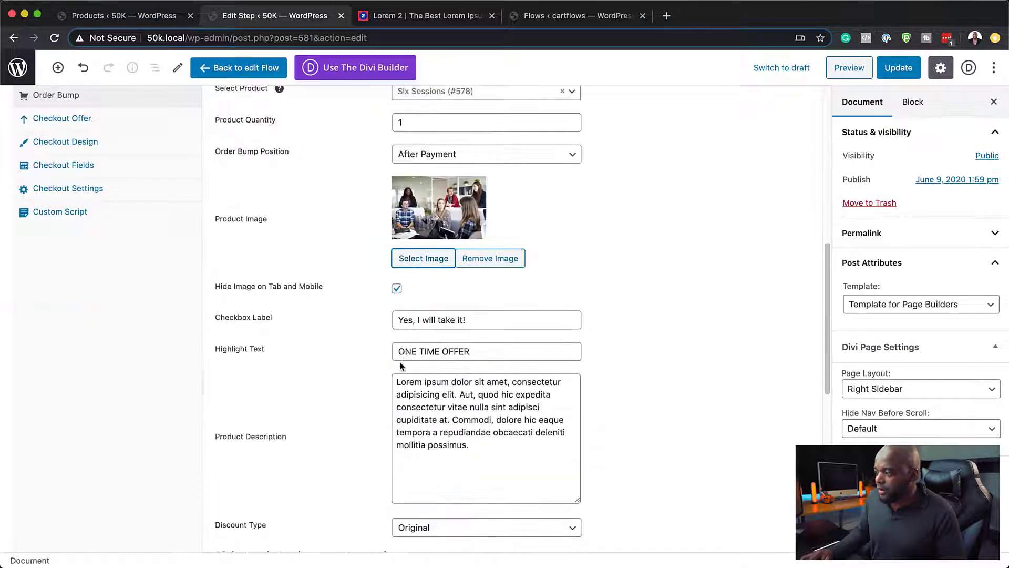
pyautogui.scroll(-8, 465, 492)
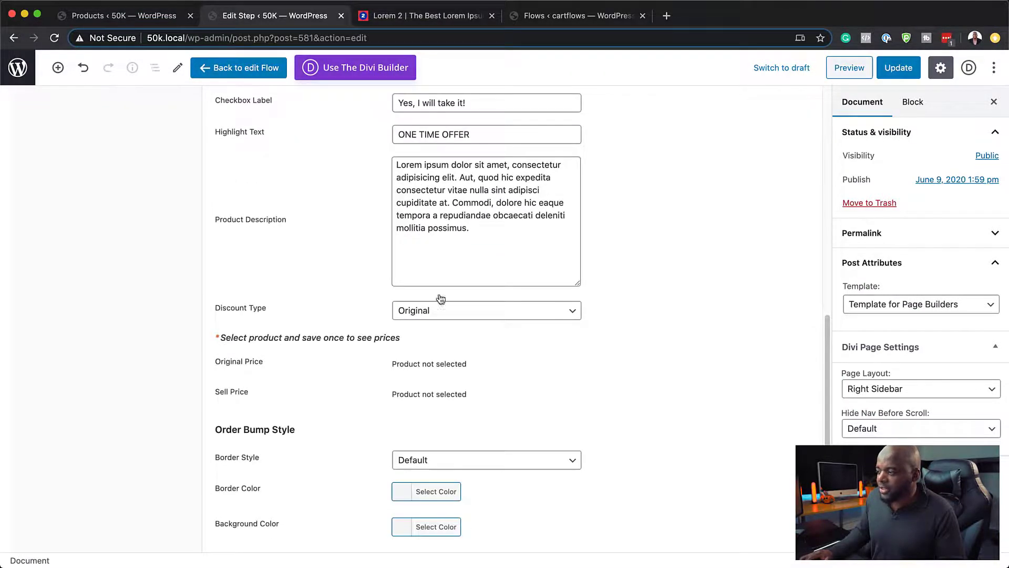
pyautogui.scroll(-10, 518, 512)
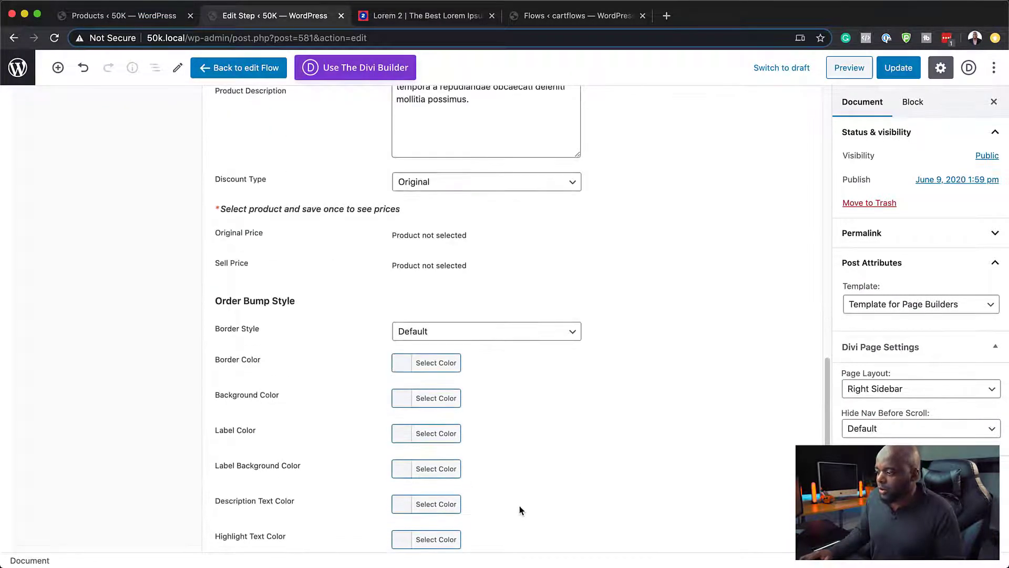
pyautogui.click(397, 486)
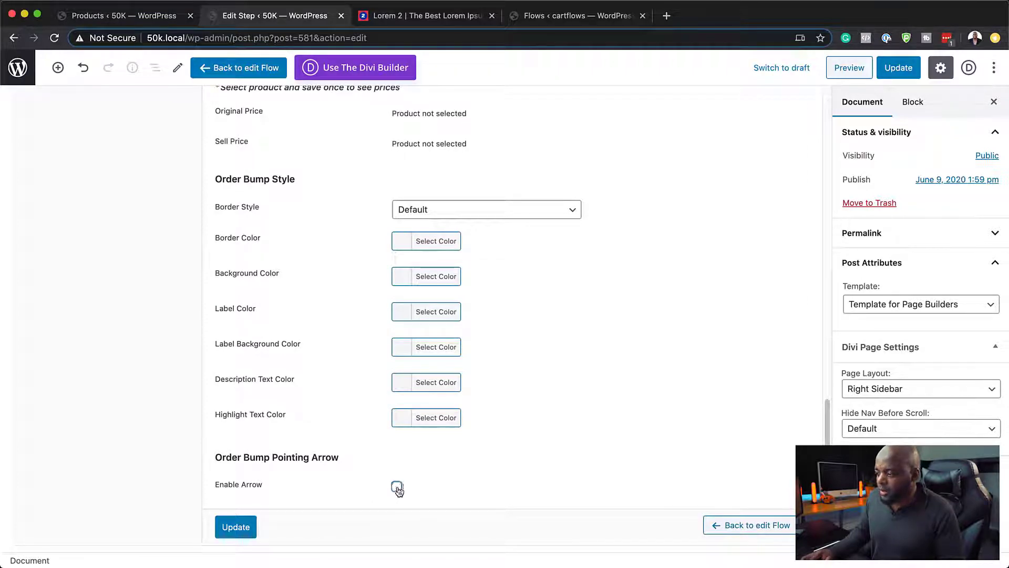
pyautogui.scroll(-1, 522, 496)
pyautogui.click(245, 525)
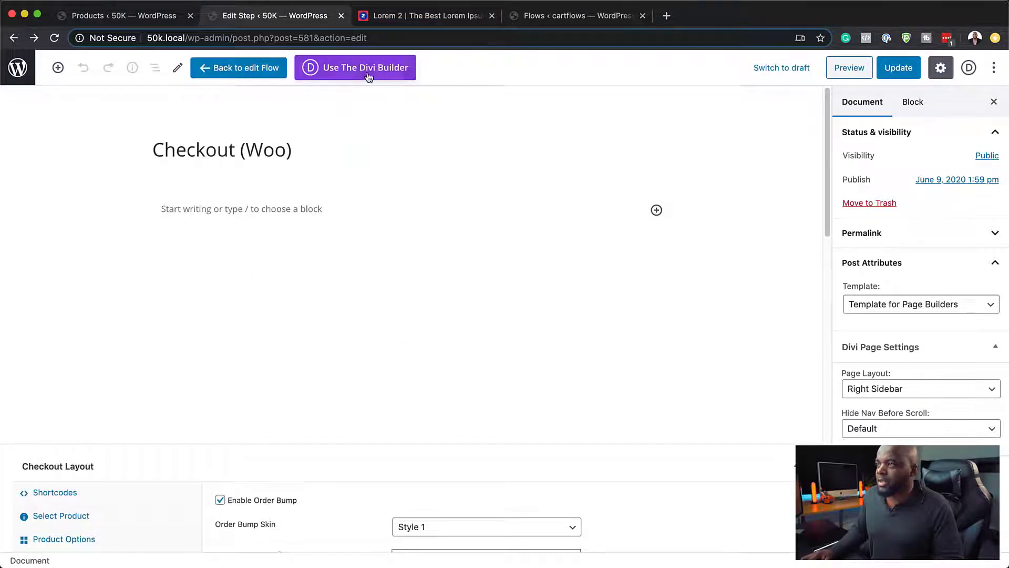
# Step: Copy the [cartflows_checkout] shortcode from the checkout layout settings
pyautogui.scroll(-2, 232, 417)
pyautogui.scroll(-1, 229, 427)
pyautogui.click(76, 377)
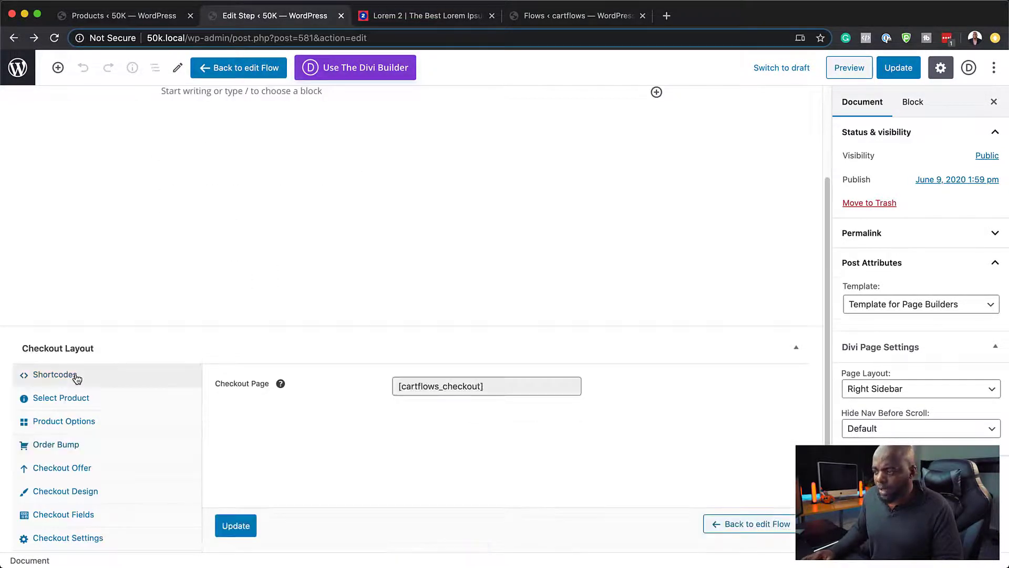
pyautogui.click(492, 388)
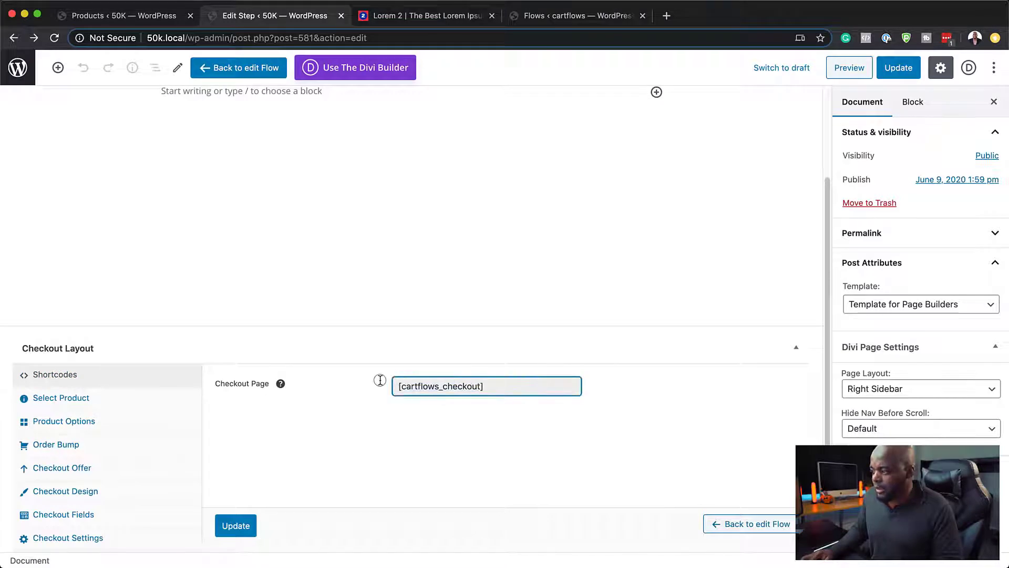
pyautogui.tripleClick(495, 387)
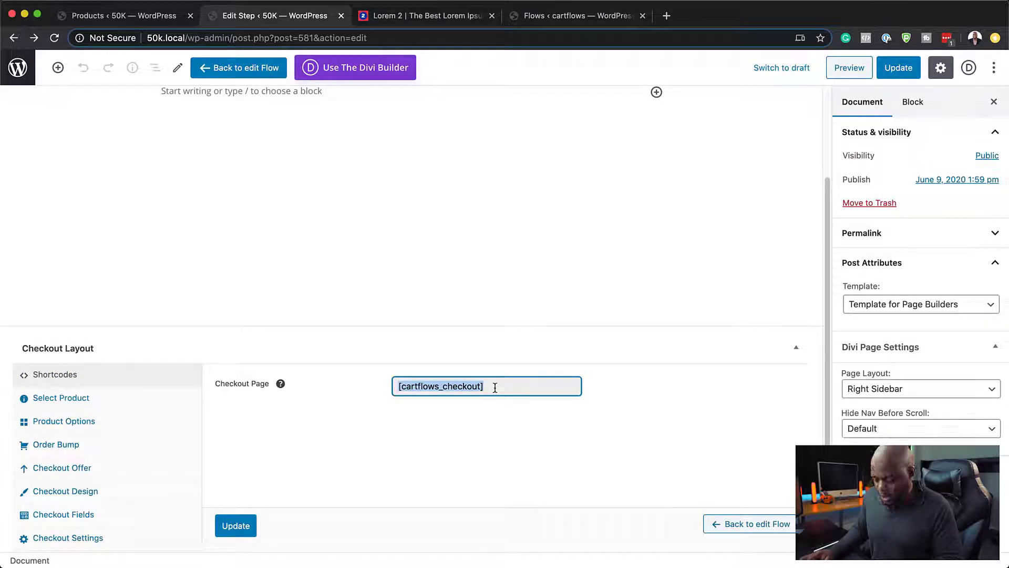
# Step: Switch the Checkout (Woo) step to the Divi Builder and start building its page from scratch
pyautogui.click(376, 70)
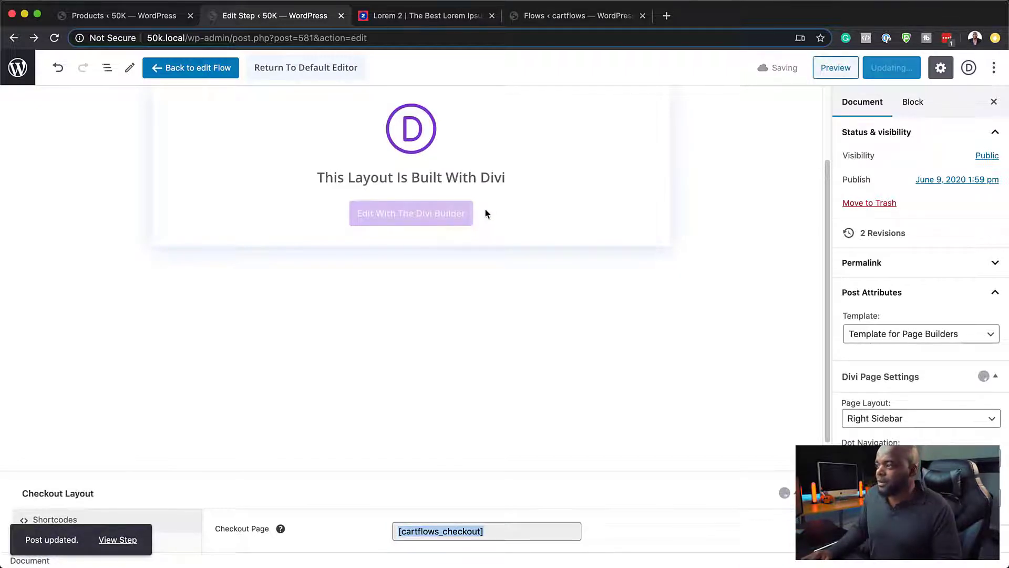
pyautogui.click(419, 218)
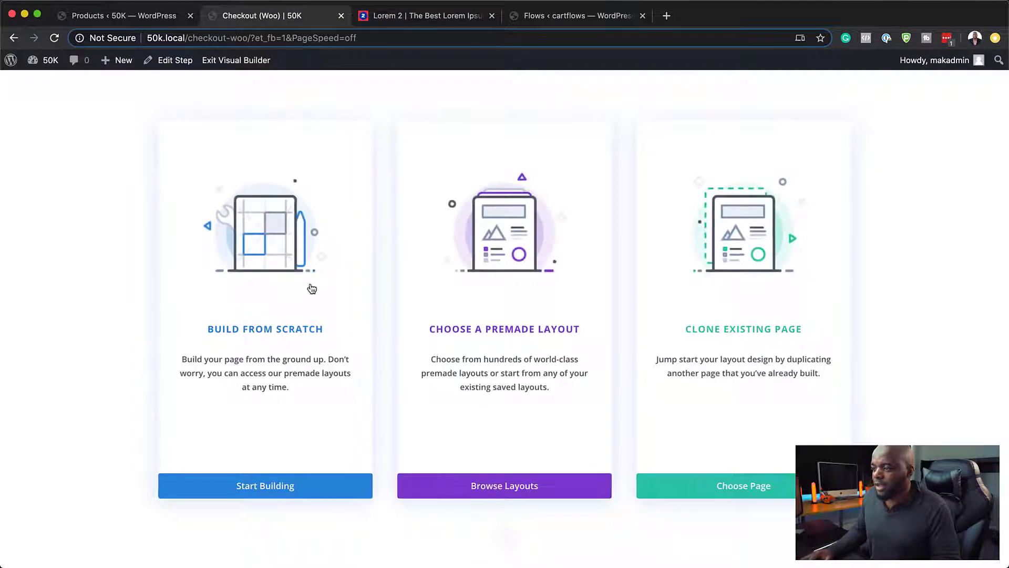
pyautogui.click(294, 330)
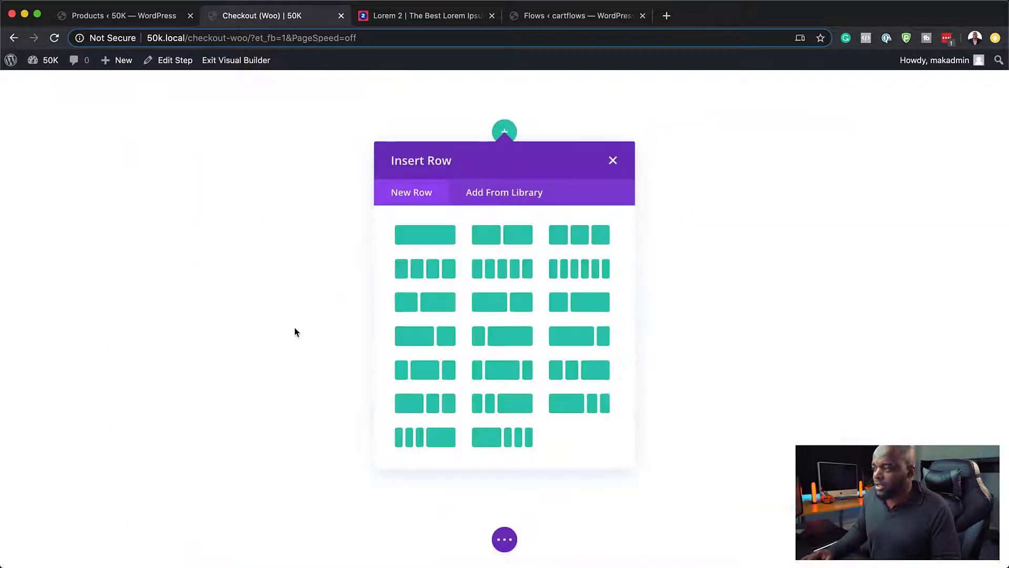
# Step: Insert a single-column row containing a Text module with the body text "Checkout"
pyautogui.click(448, 237)
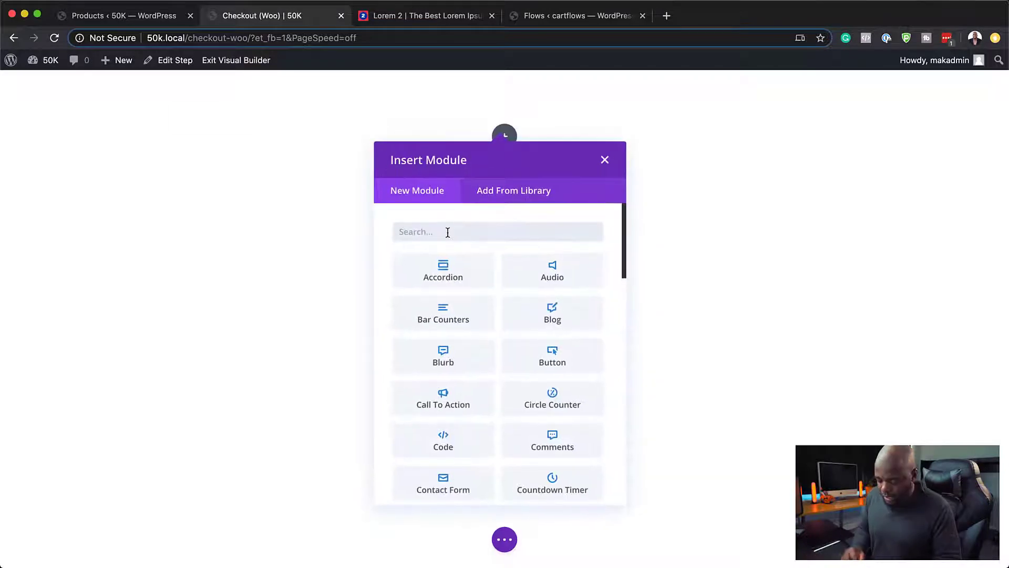
pyautogui.write('Text')
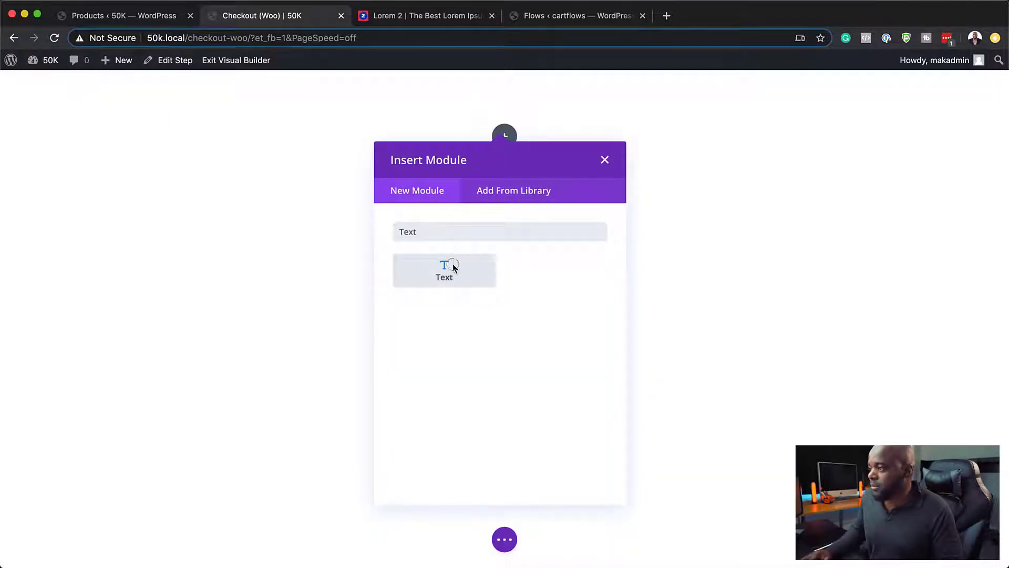
pyautogui.click(453, 266)
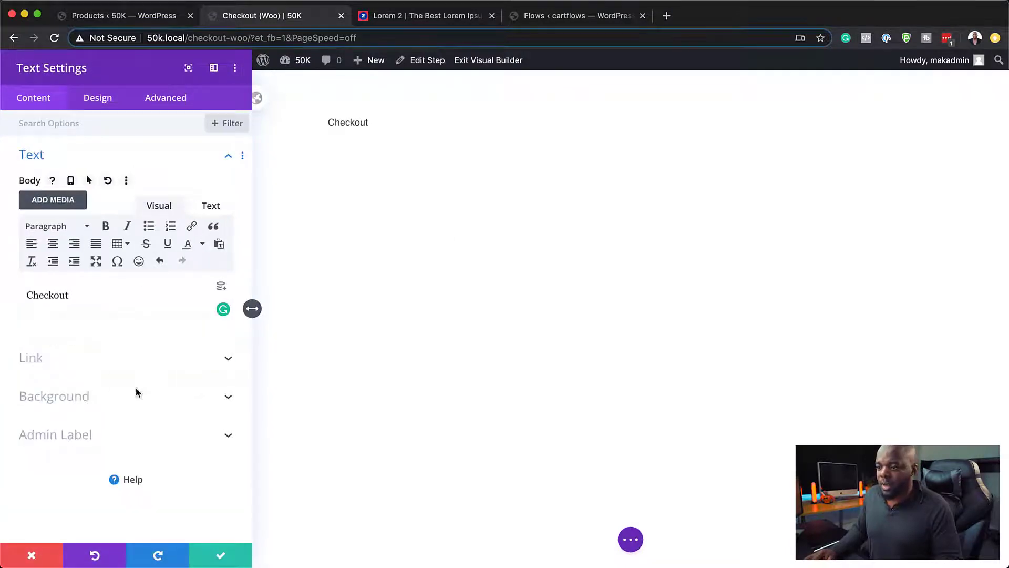
# Step: Center-align the Checkout text in the module's design settings and save the module
pyautogui.click(98, 99)
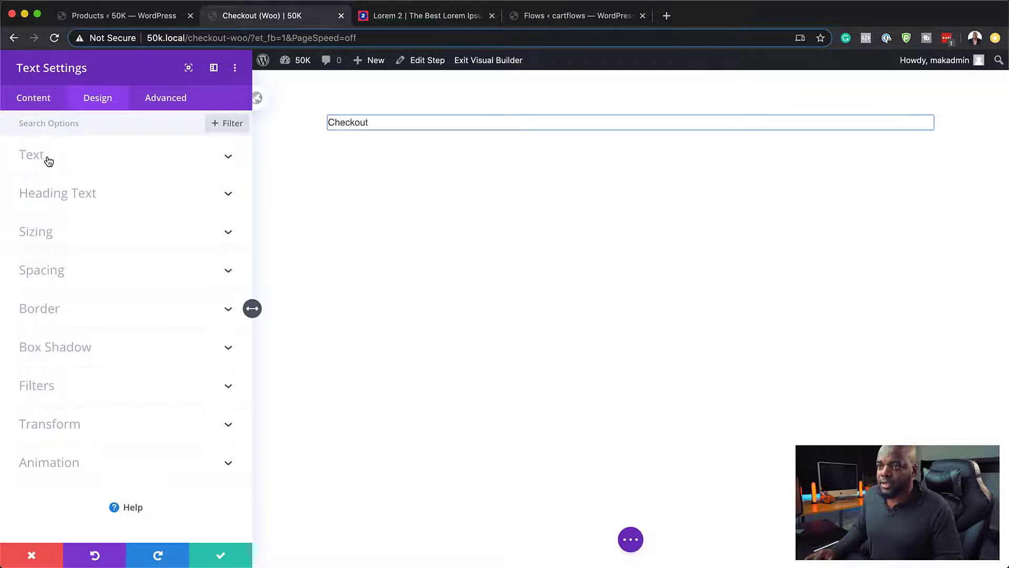
pyautogui.click(46, 159)
pyautogui.scroll(-6, 116, 346)
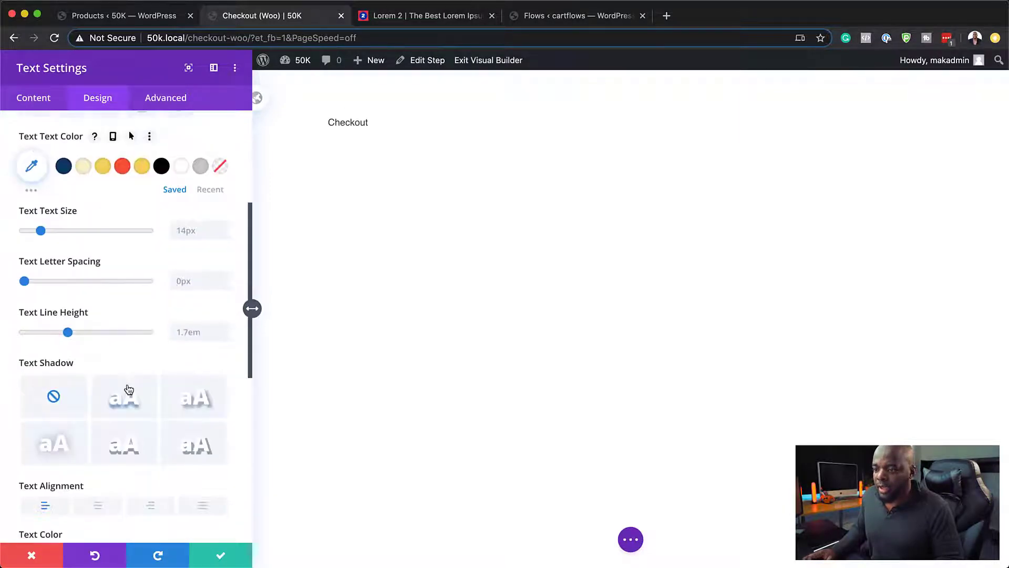
pyautogui.click(100, 418)
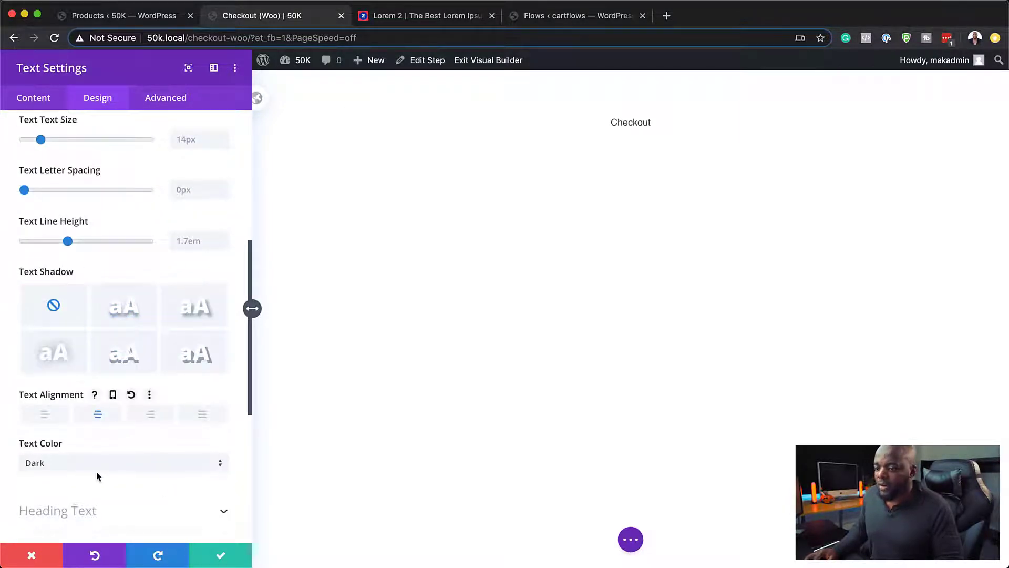
pyautogui.click(223, 557)
pyautogui.moveTo(214, 74)
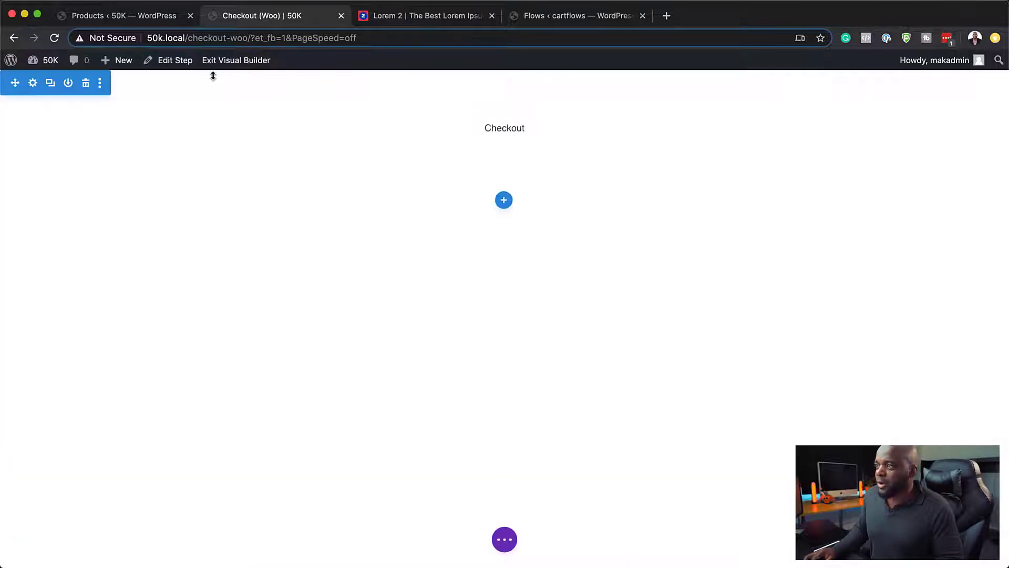
# Step: Set the Checkout section's background to the saved dark blue color and save the section settings
pyautogui.click(32, 83)
pyautogui.click(72, 188)
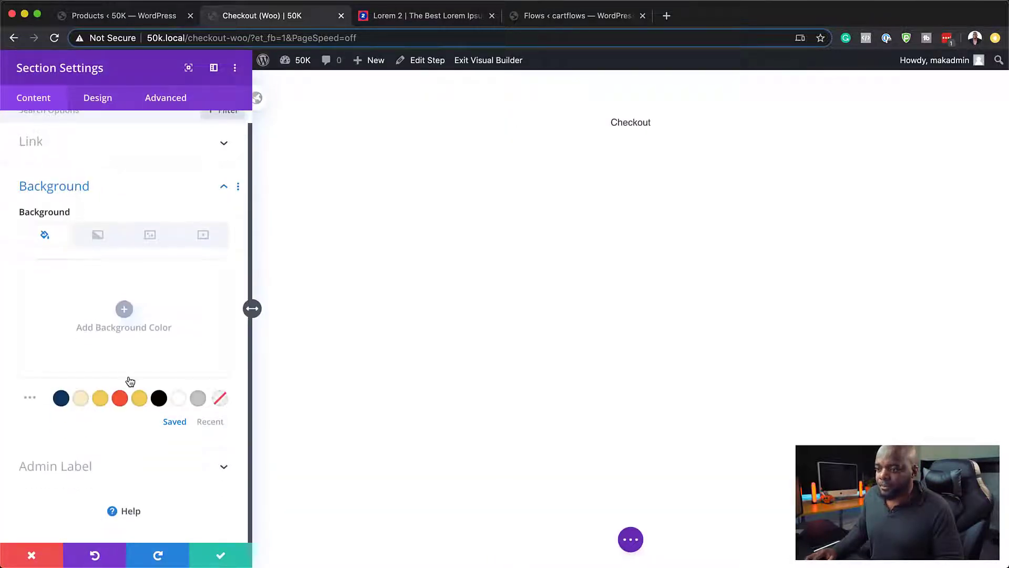
pyautogui.click(199, 400)
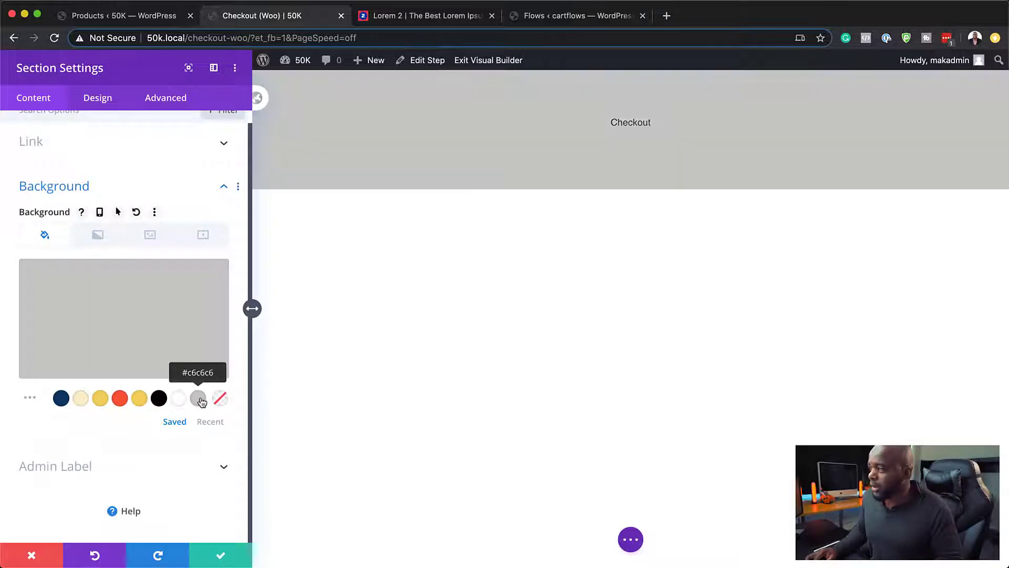
pyautogui.click(61, 399)
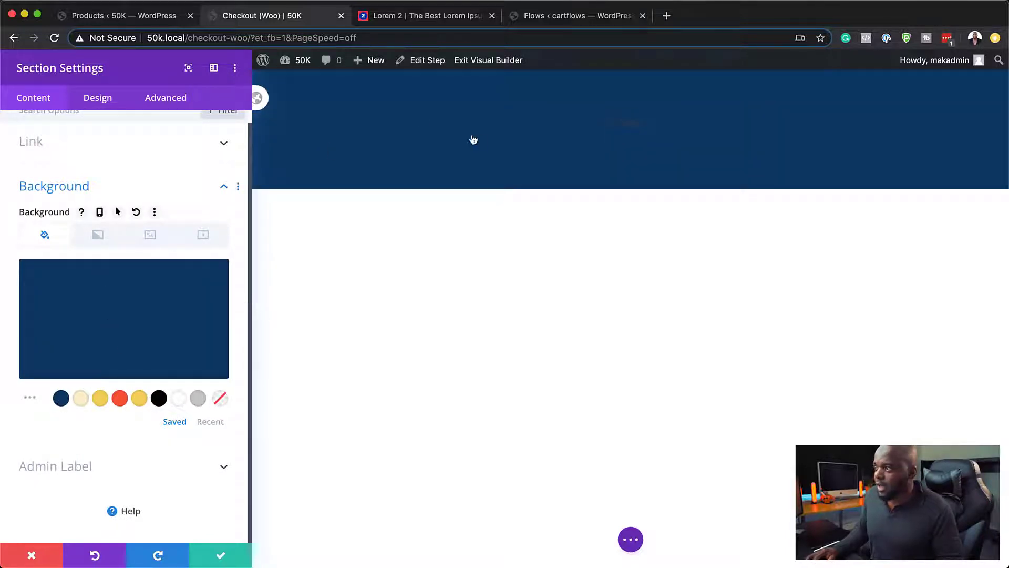
pyautogui.click(221, 555)
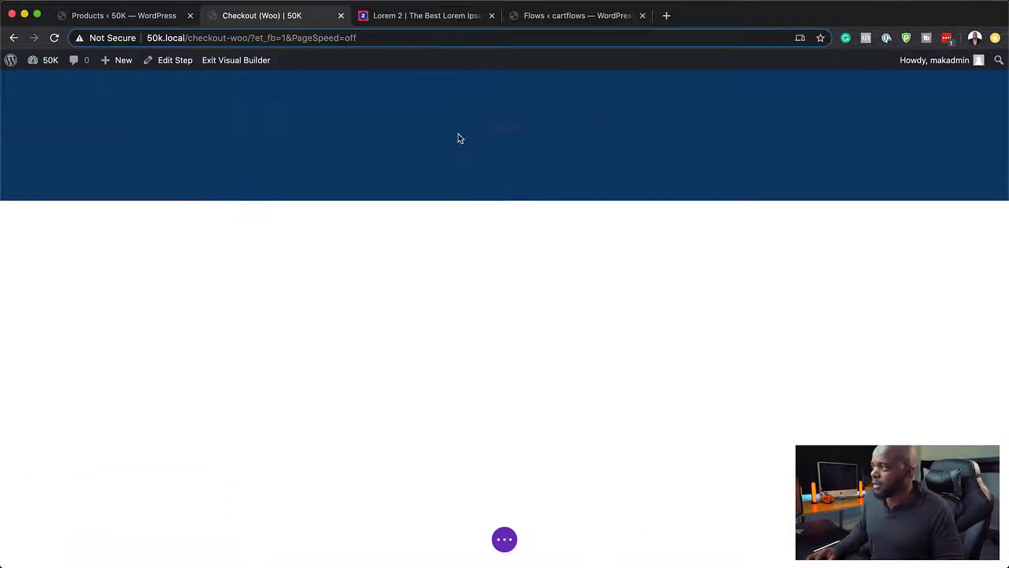
# Step: Set the Checkout text's font to Poppins and its color to the saved light gray in the module's design settings
pyautogui.click(482, 152)
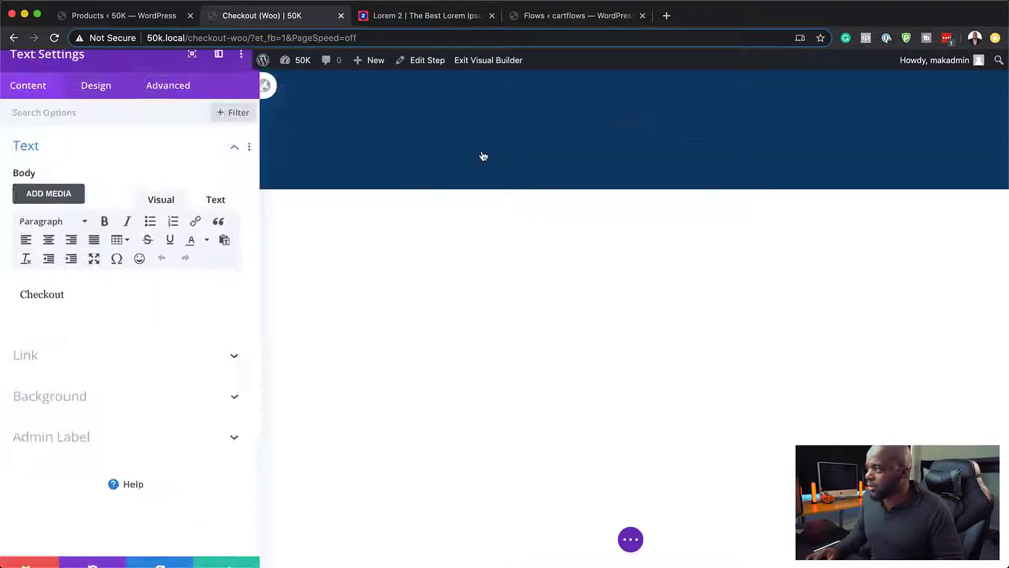
pyautogui.click(97, 101)
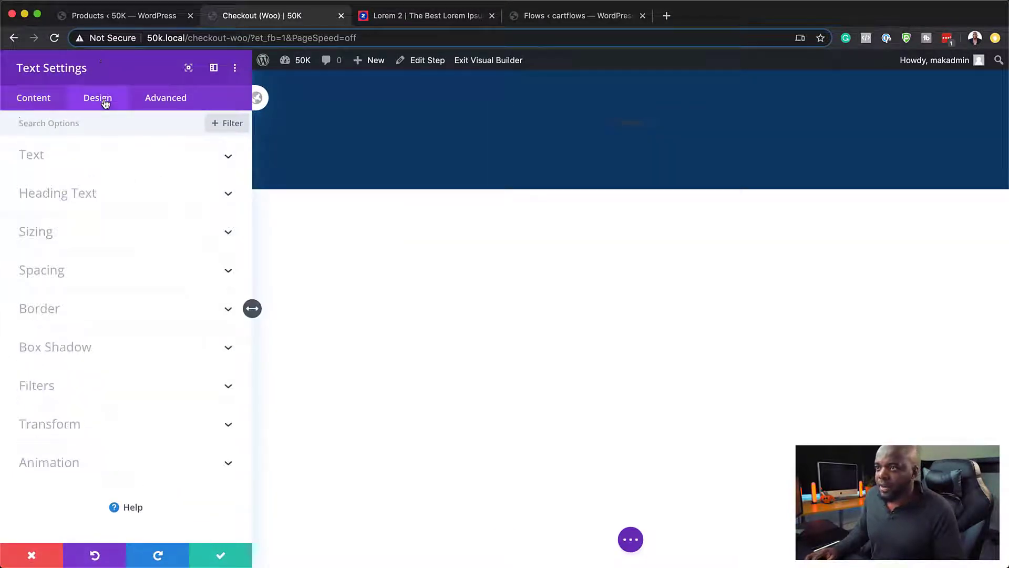
pyautogui.click(45, 169)
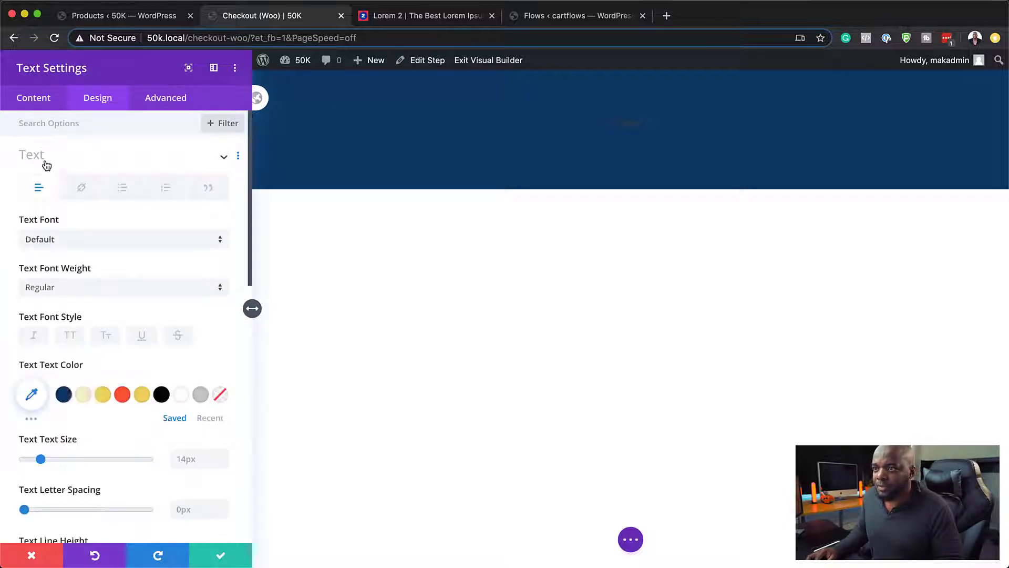
pyautogui.click(84, 244)
pyautogui.click(75, 196)
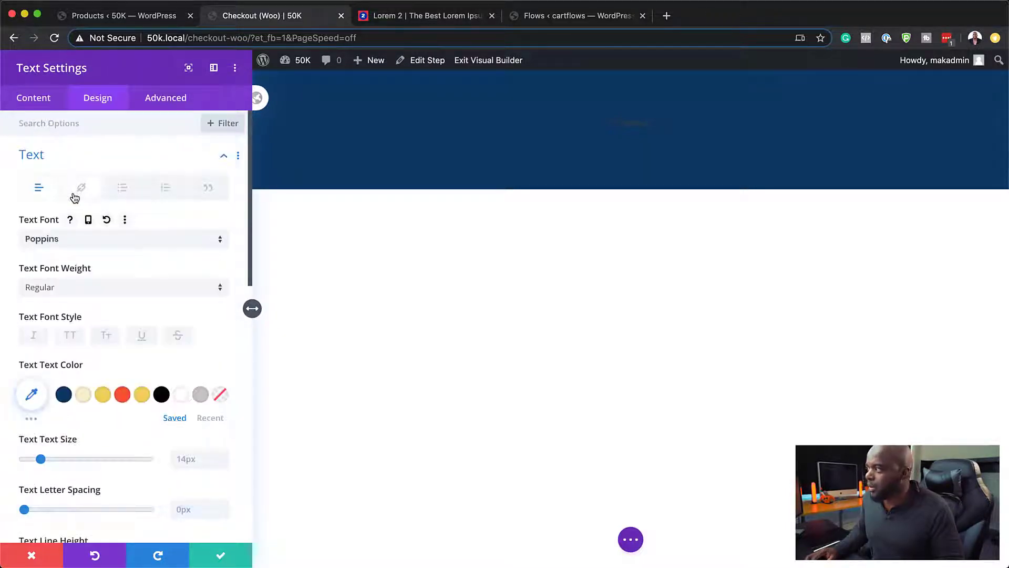
pyautogui.click(85, 395)
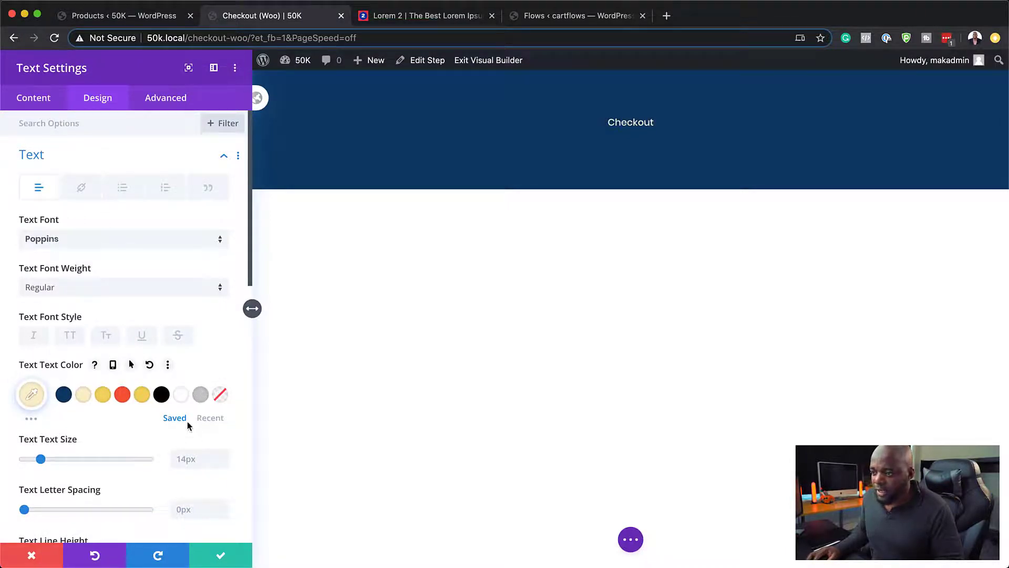
pyautogui.click(200, 396)
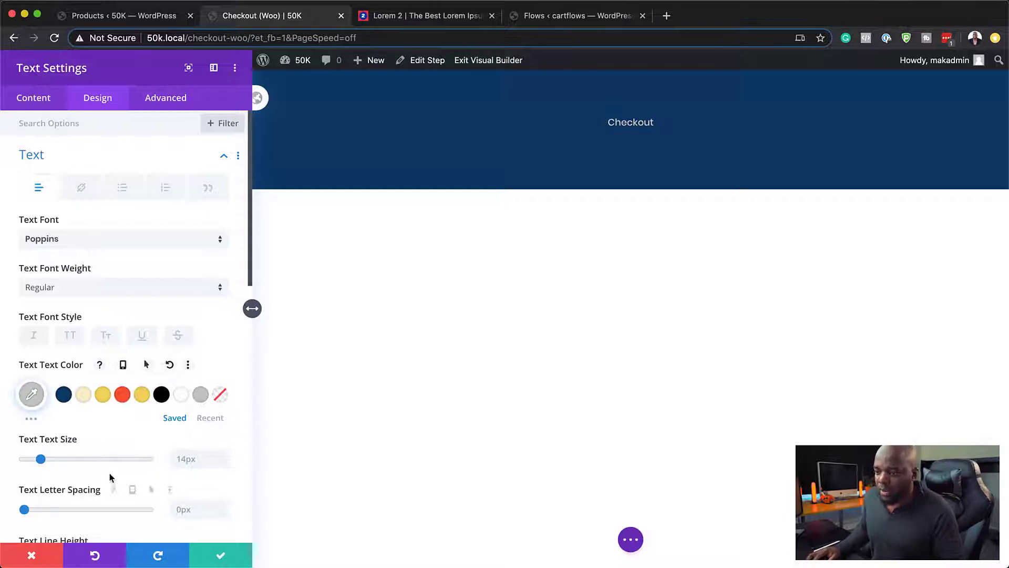
# Step: Set the Checkout text size to 30px and its font weight to Bold, and save the module
pyautogui.moveTo(40, 459); pyautogui.dragTo(59, 461)
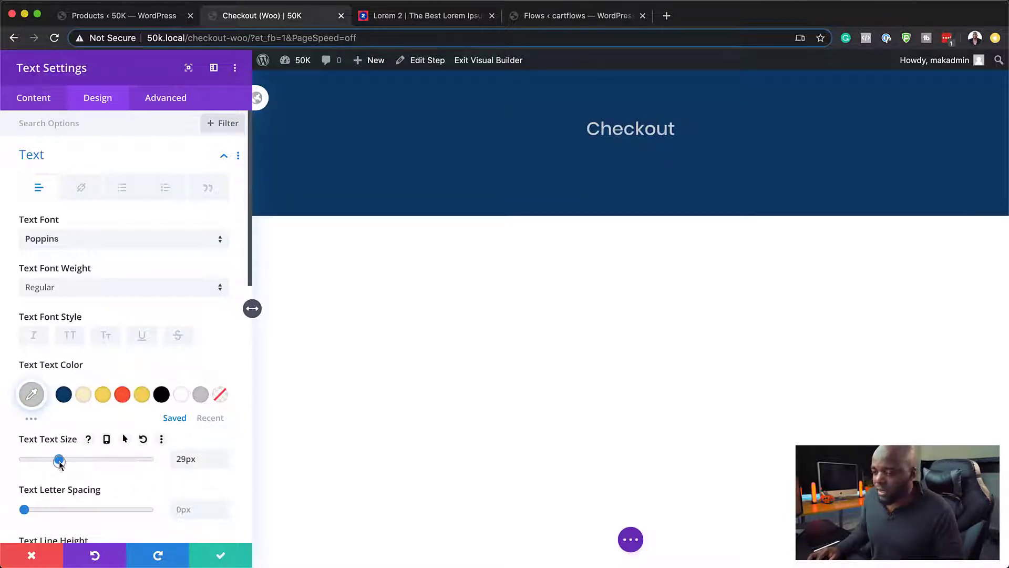
pyautogui.click(83, 288)
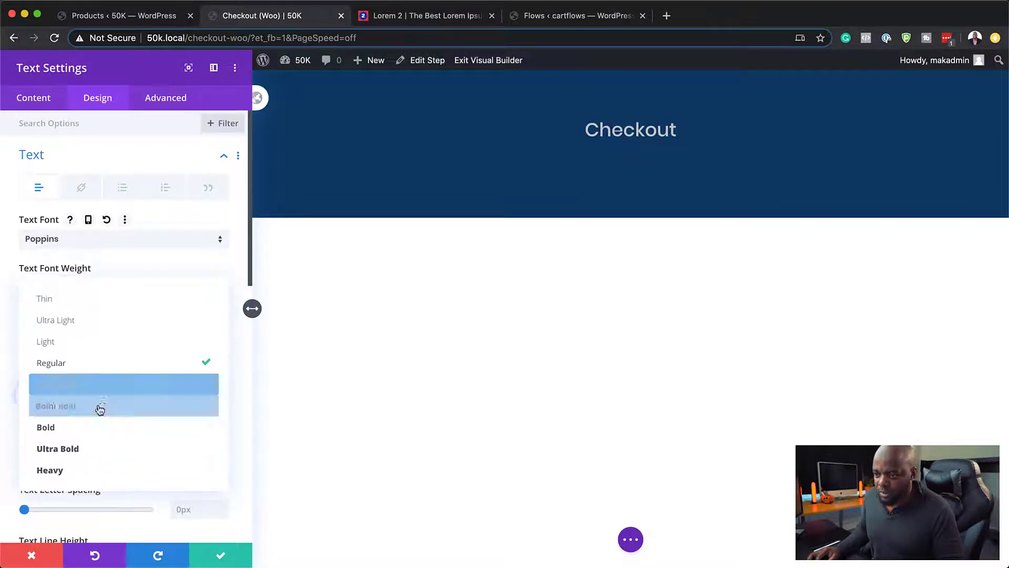
pyautogui.click(101, 433)
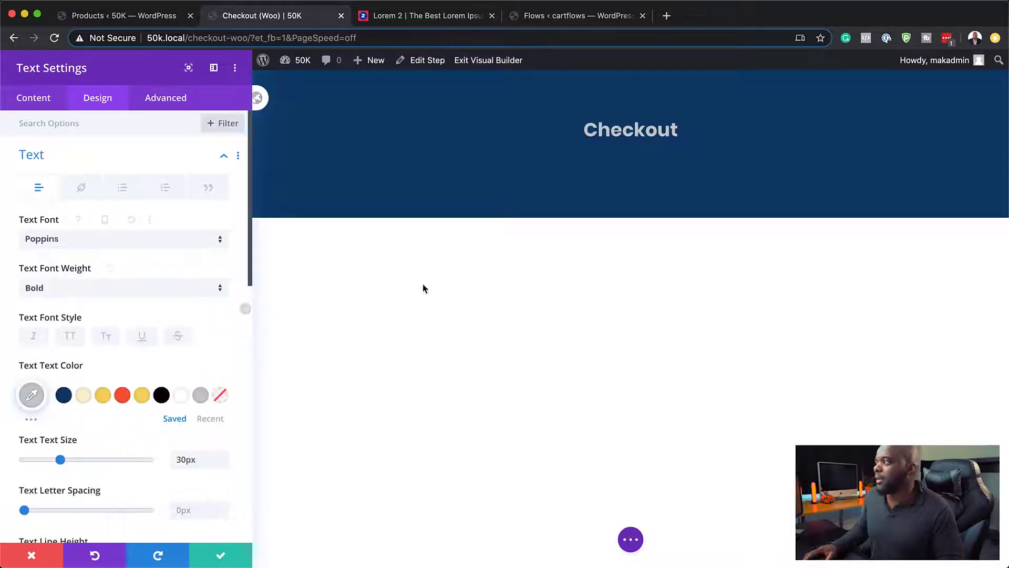
pyautogui.click(226, 556)
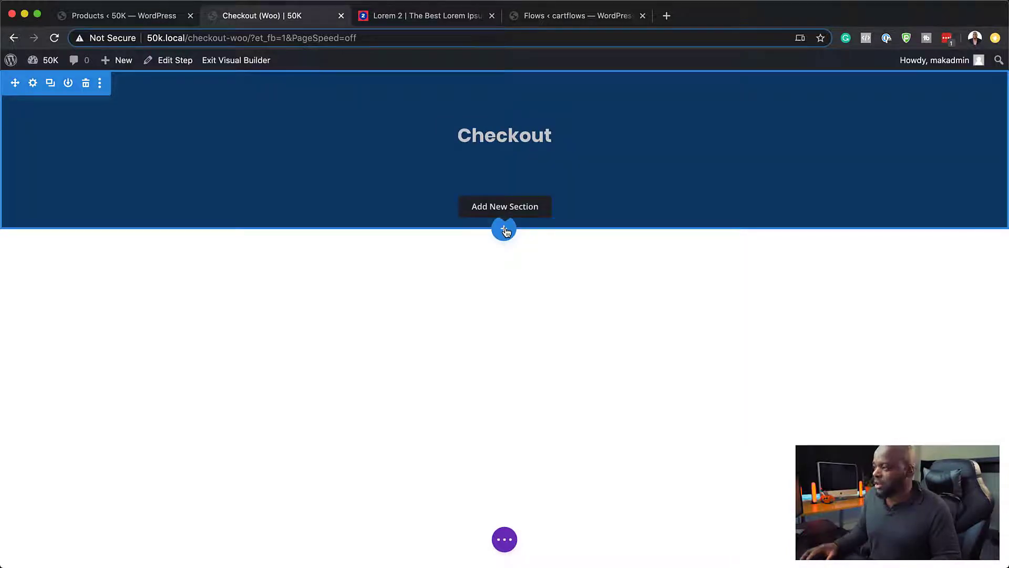
# Step: Add a regular section below the Checkout header with a single-column row containing a Text module
pyautogui.click(504, 230)
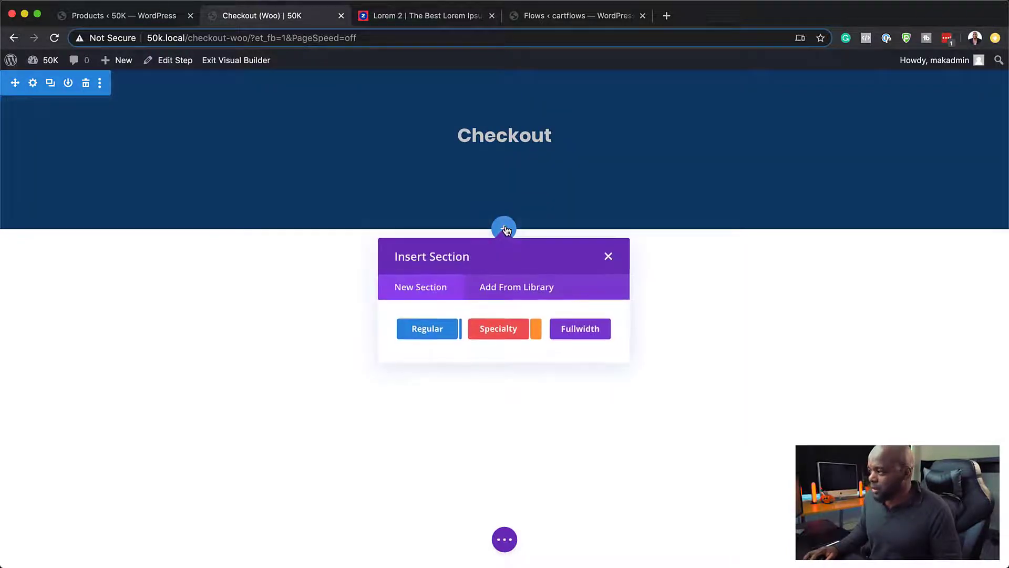
pyautogui.click(444, 335)
pyautogui.click(438, 389)
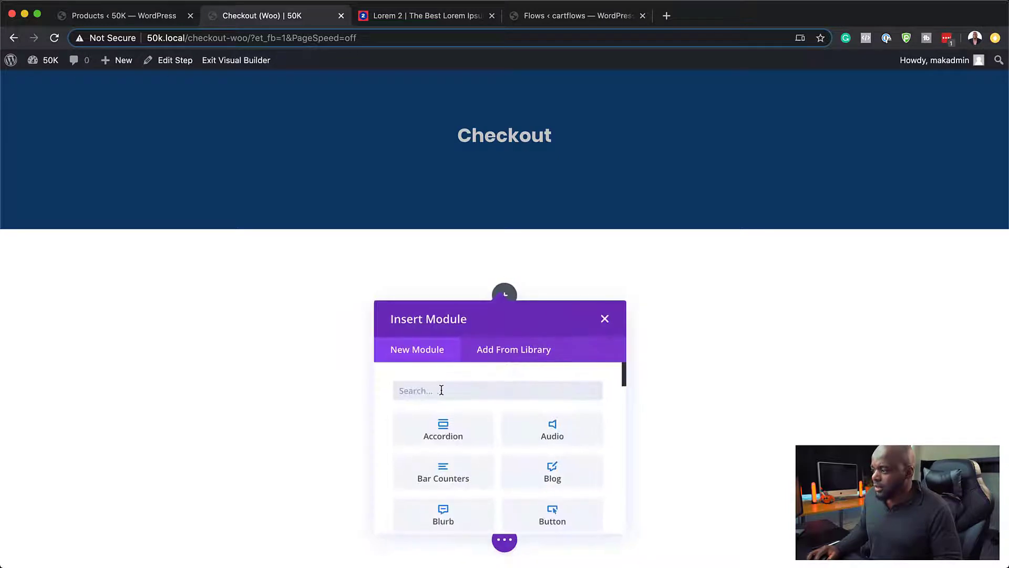
pyautogui.write('text')
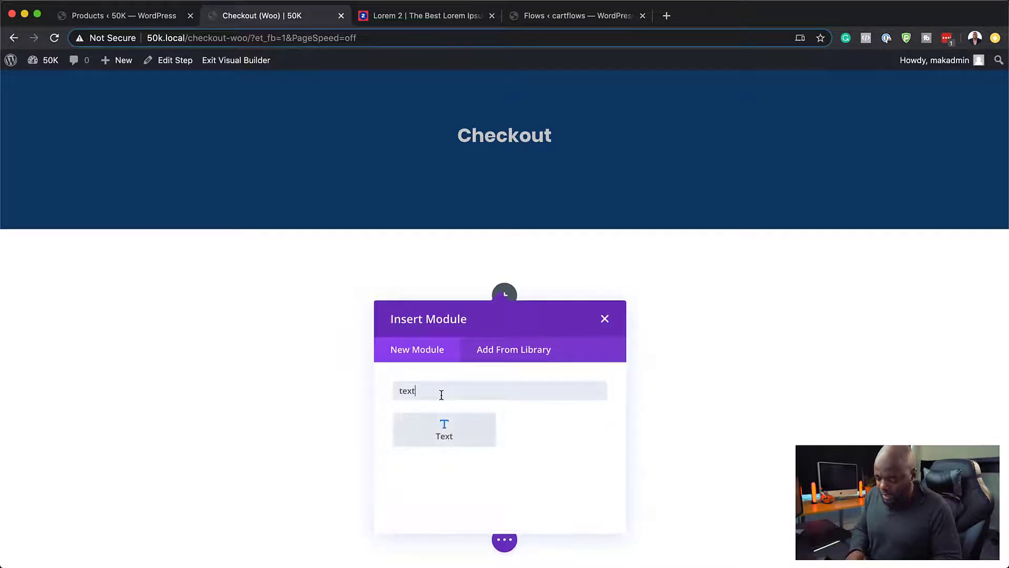
pyautogui.click(448, 426)
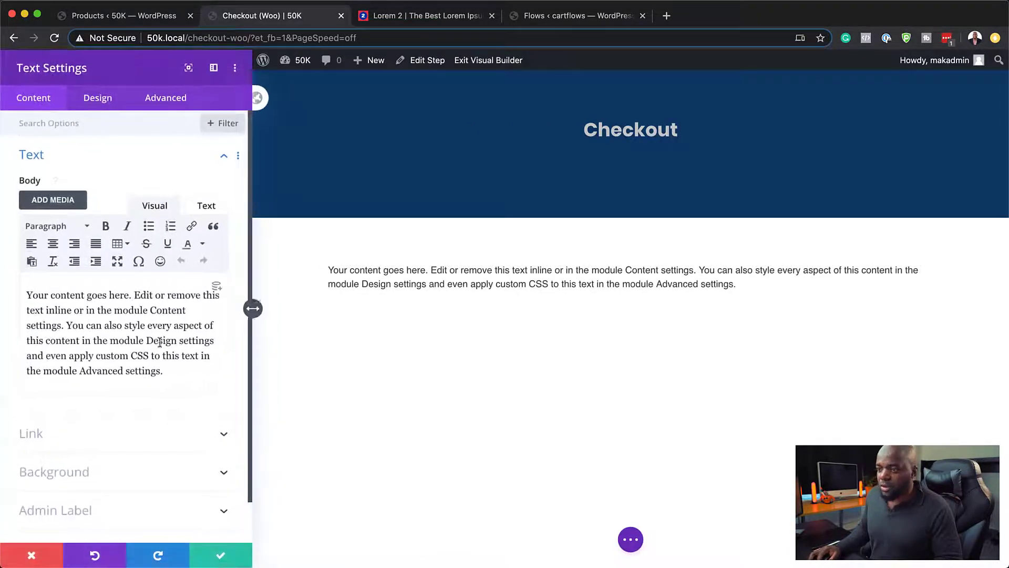
# Step: Replace the new Text module's placeholder body with the shortcode [cartflows_checkout] in the plain-text editor and save the module
pyautogui.click(198, 211)
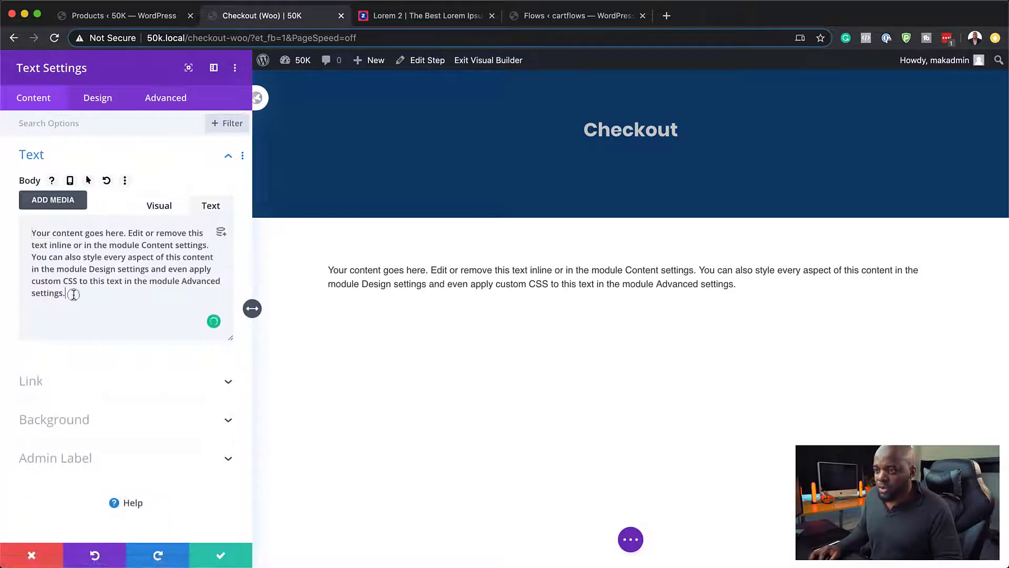
pyautogui.moveTo(70, 293); pyautogui.dragTo(22, 219)
pyautogui.write('[cartflows_checkout]')
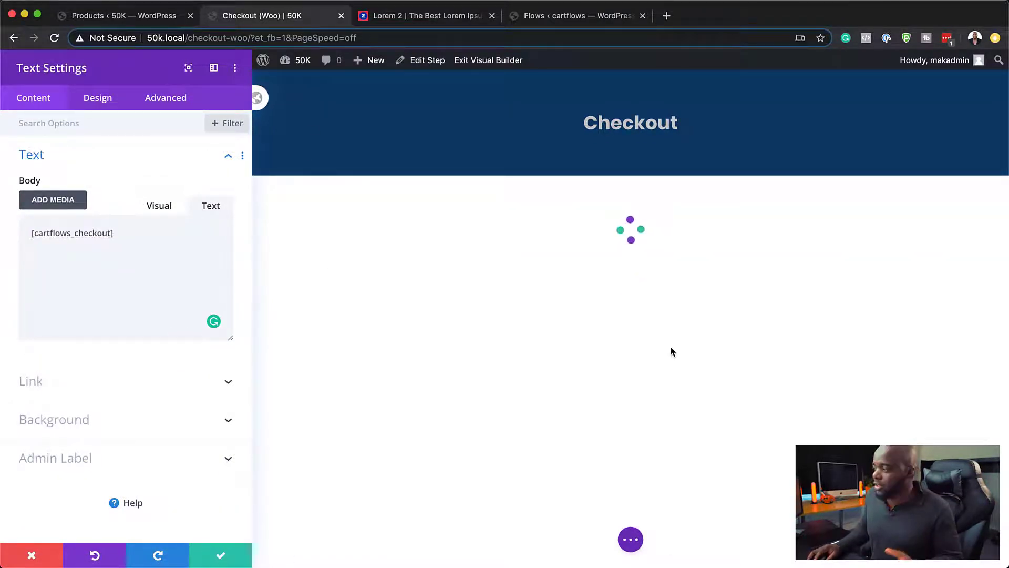
pyautogui.click(221, 556)
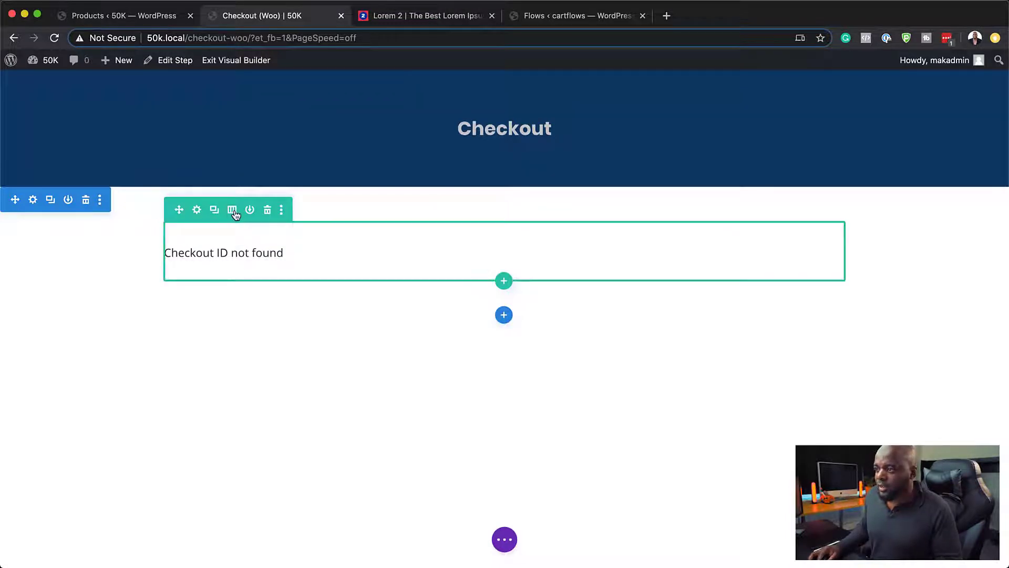
# Step: Change the shortcode row to a three-quarter plus one-quarter column layout and insert an Image module in the narrow column
pyautogui.click(233, 211)
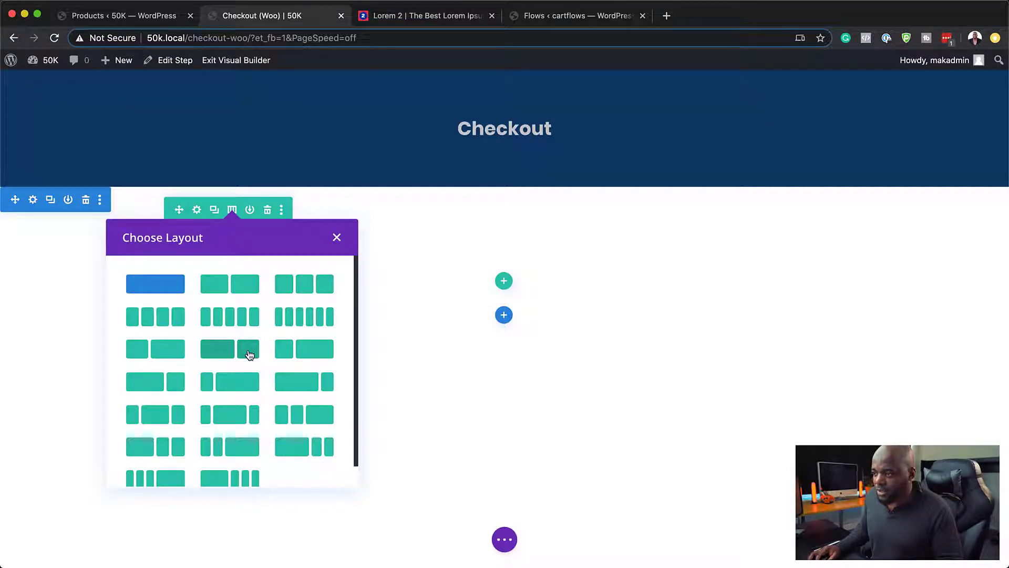
pyautogui.click(308, 386)
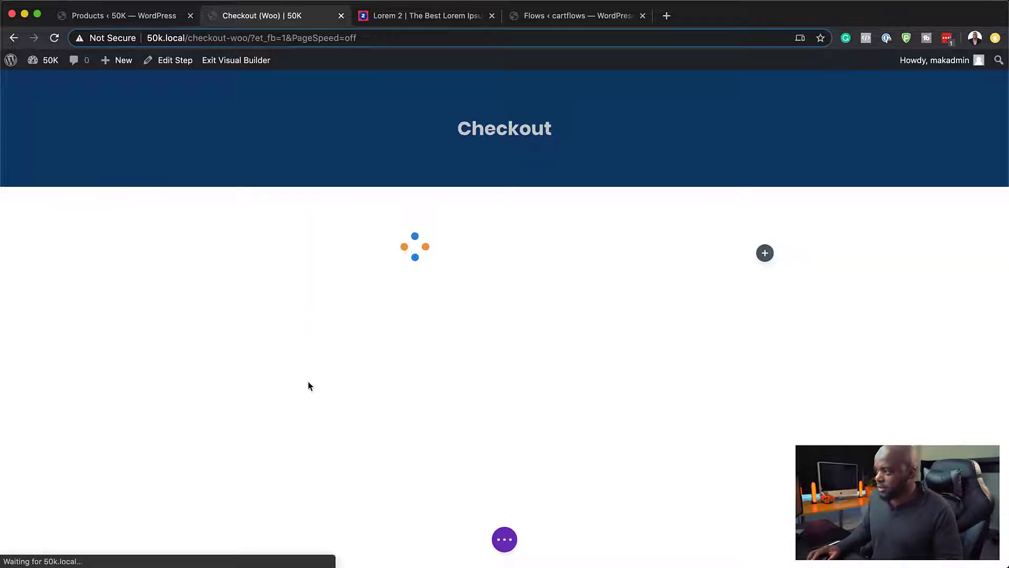
pyautogui.click(765, 253)
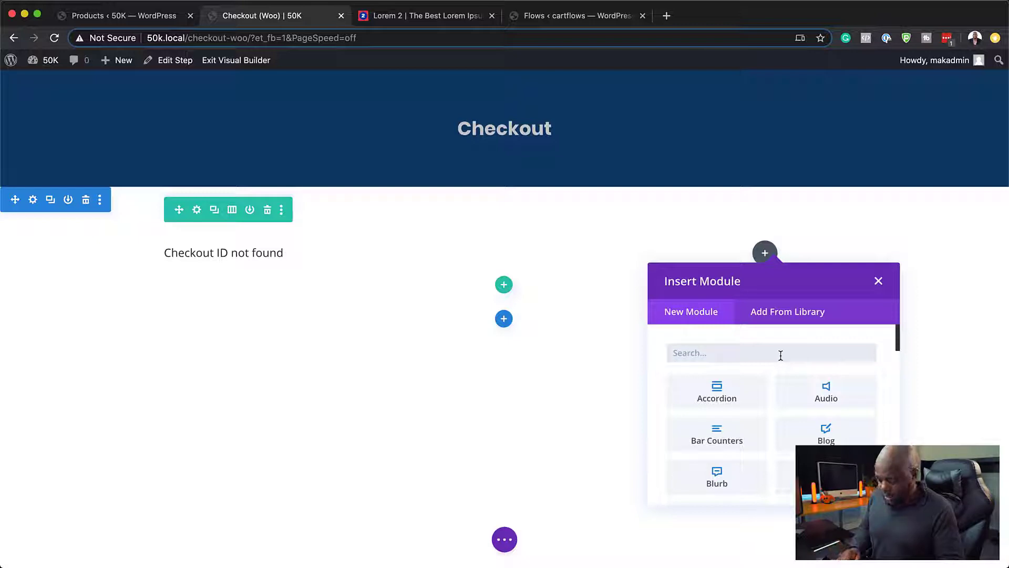
pyautogui.write('ima')
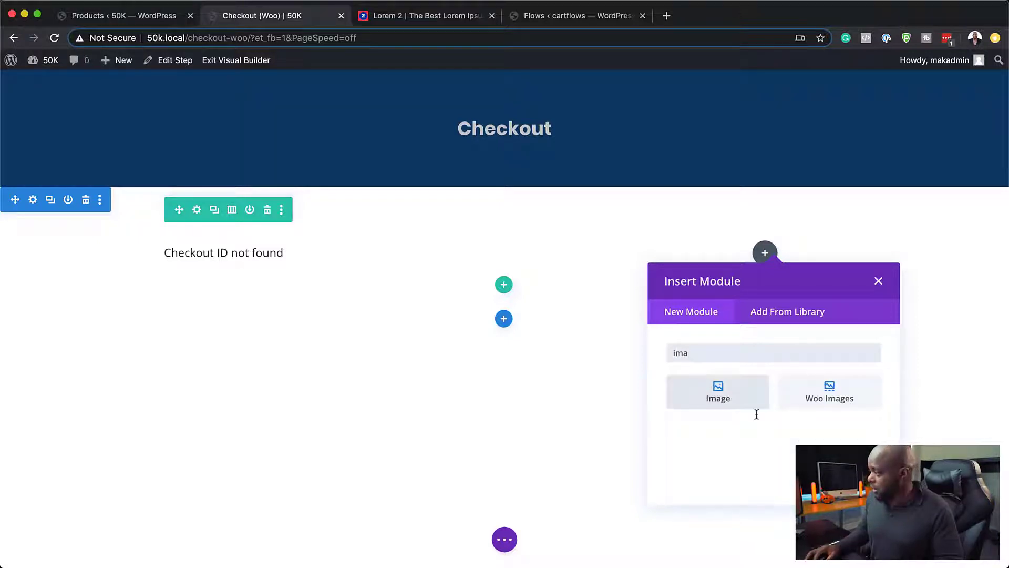
pyautogui.click(747, 398)
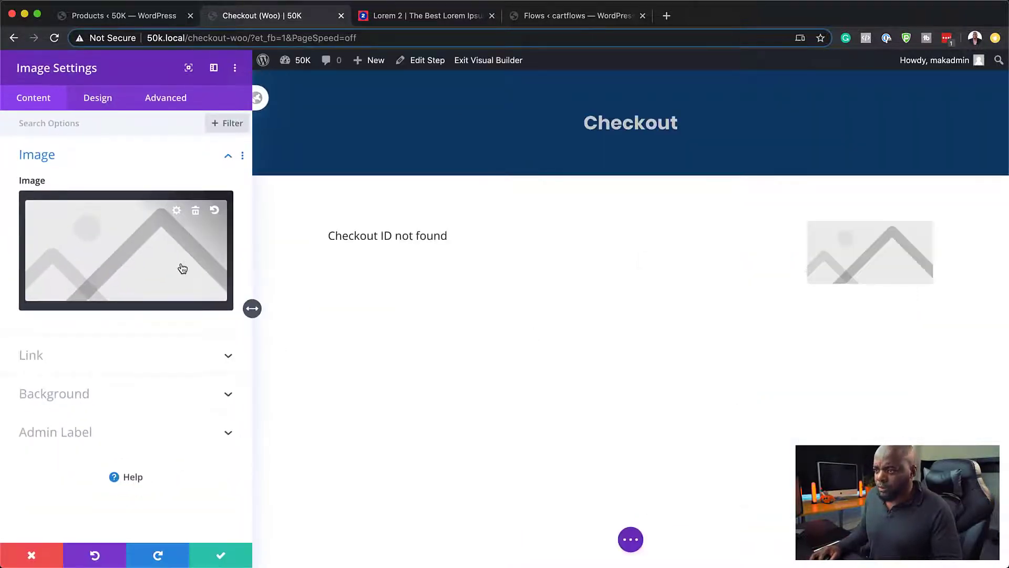
# Step: Choose the SSL Certified Secure Transaction badge from the Media Library as the module's image
pyautogui.click(182, 269)
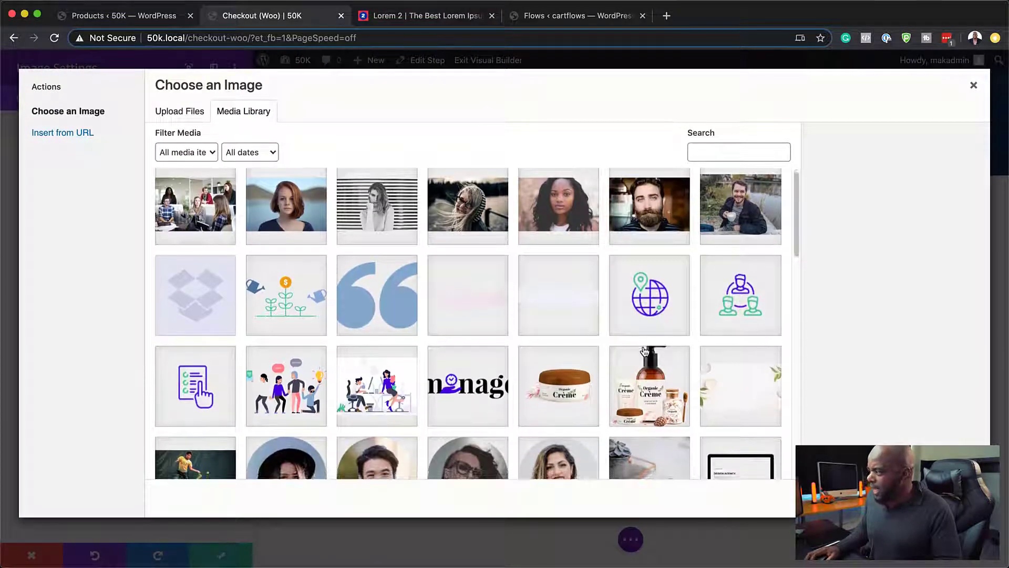
pyautogui.scroll(-5, 644, 351)
pyautogui.scroll(-15, 645, 351)
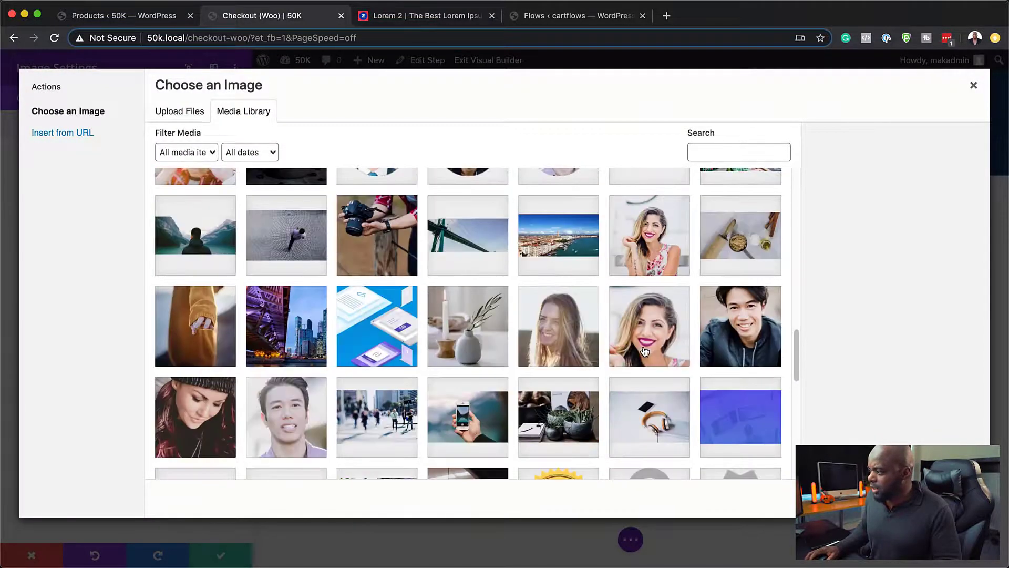
pyautogui.scroll(1, 644, 351)
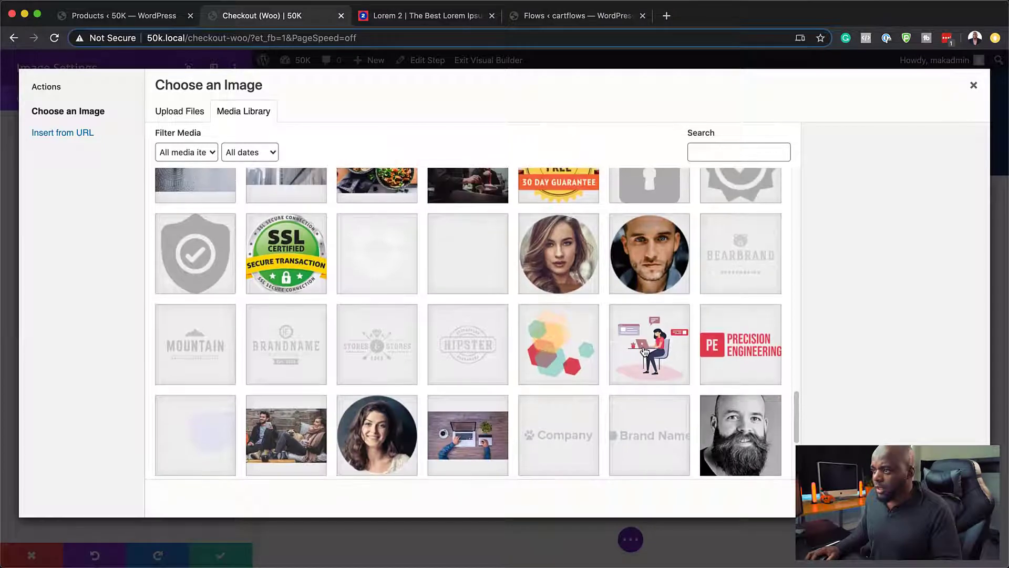
pyautogui.click(306, 260)
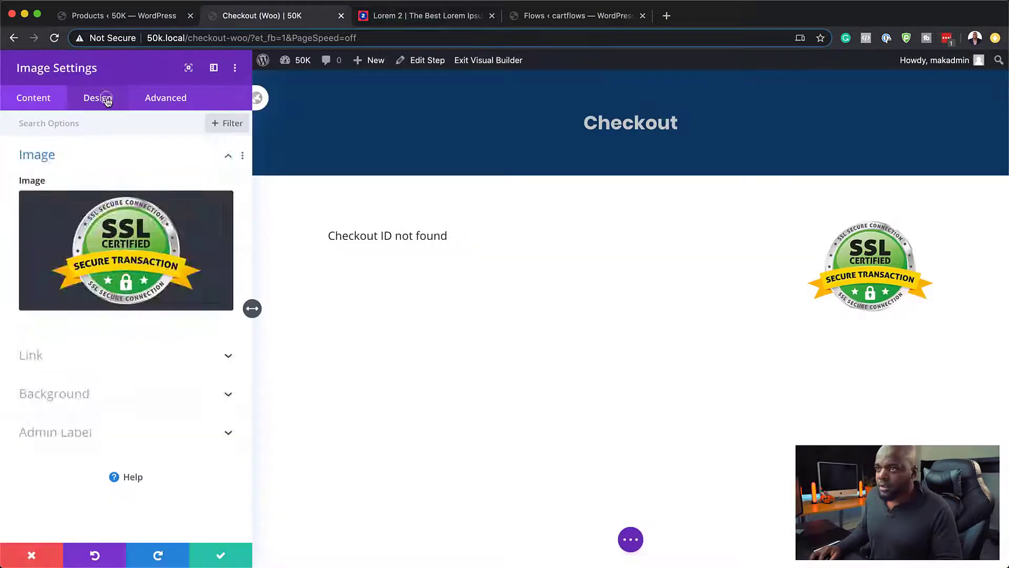
# Step: Set the SSL badge's width to 58%, center the module in its column, and save the image settings
pyautogui.click(100, 98)
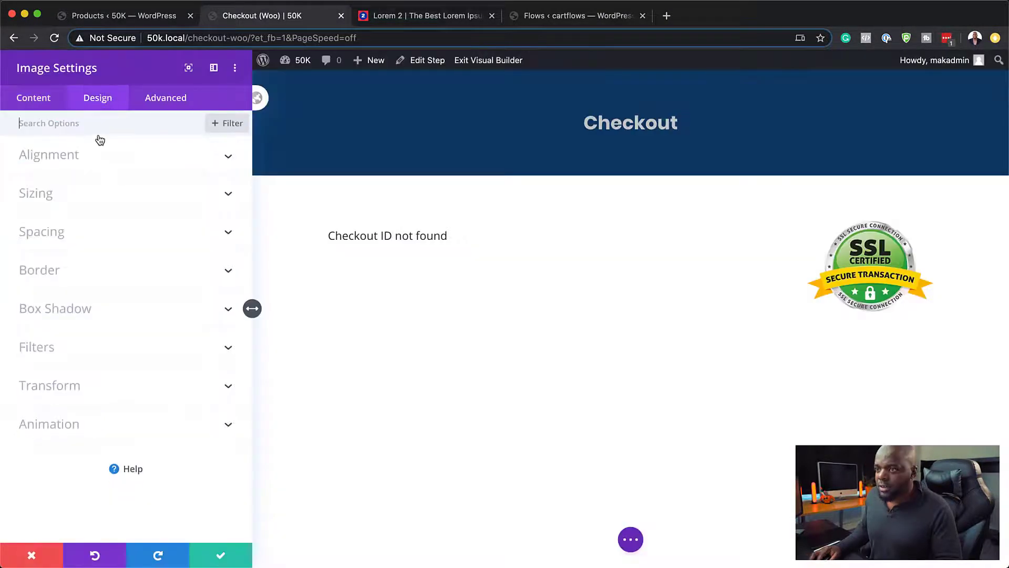
pyautogui.click(55, 199)
pyautogui.moveTo(150, 224); pyautogui.dragTo(97, 232)
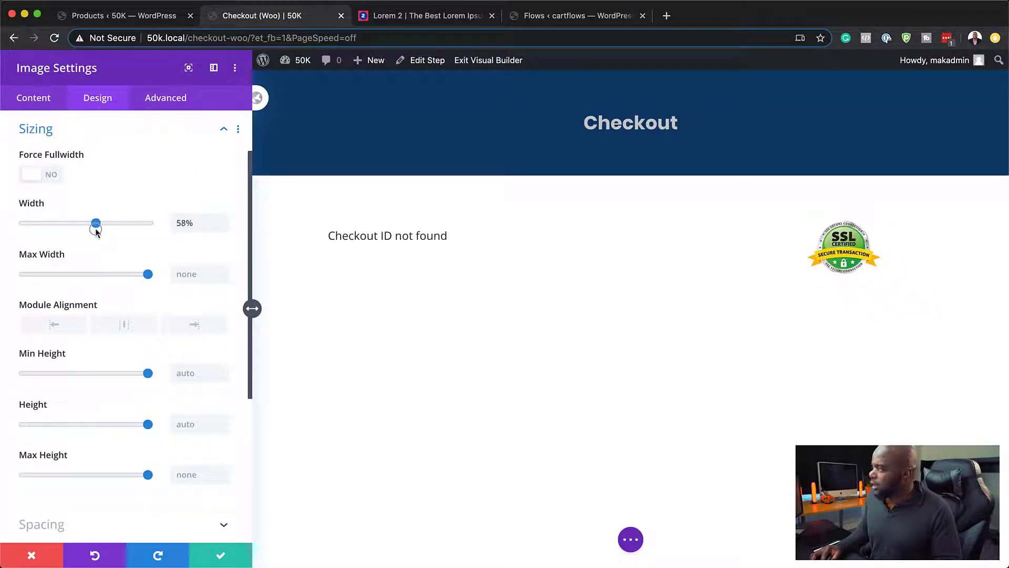
pyautogui.click(124, 324)
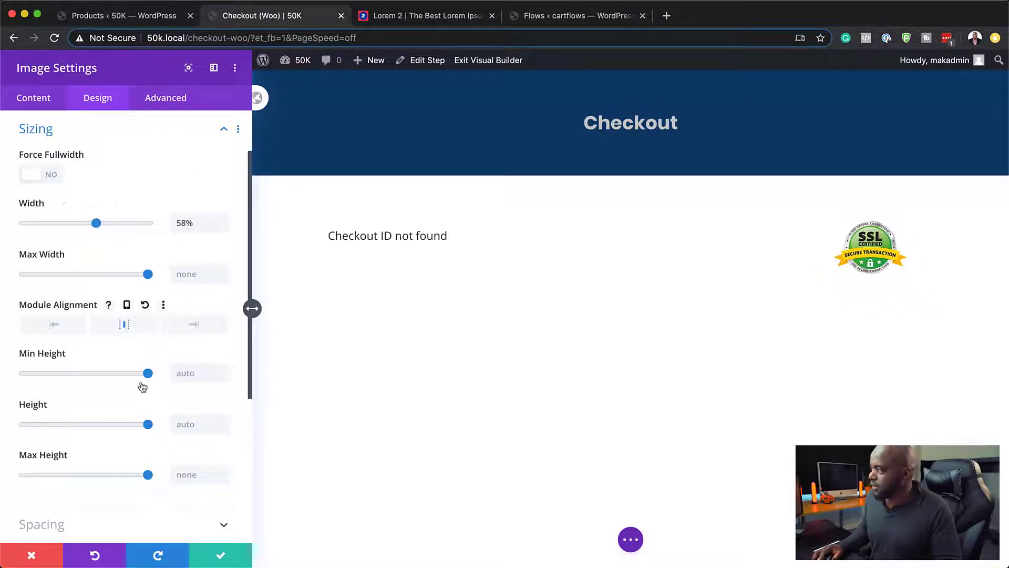
pyautogui.click(220, 557)
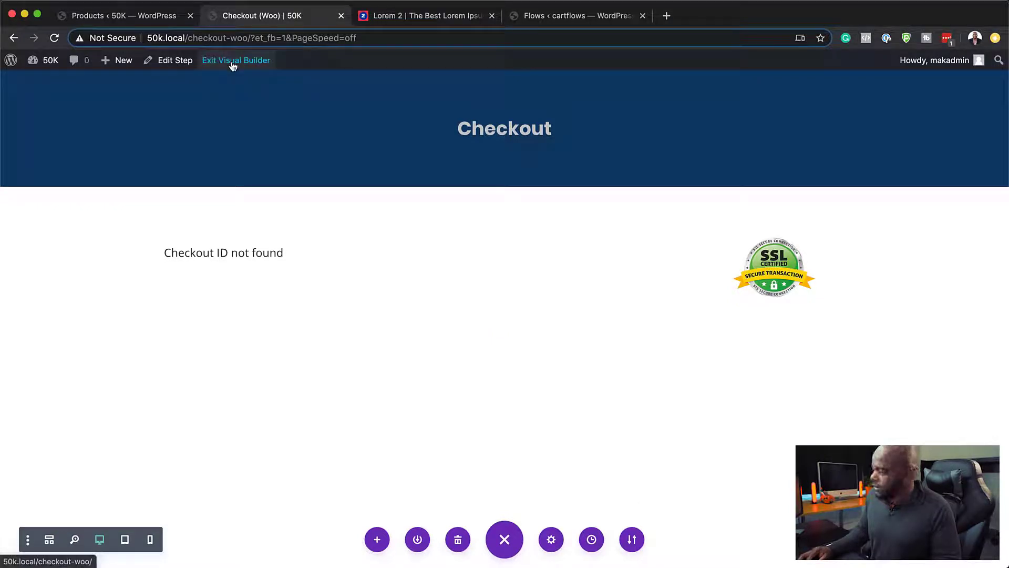
# Step: Exit the Visual Builder to view the checkout page on the front end
pyautogui.click(233, 62)
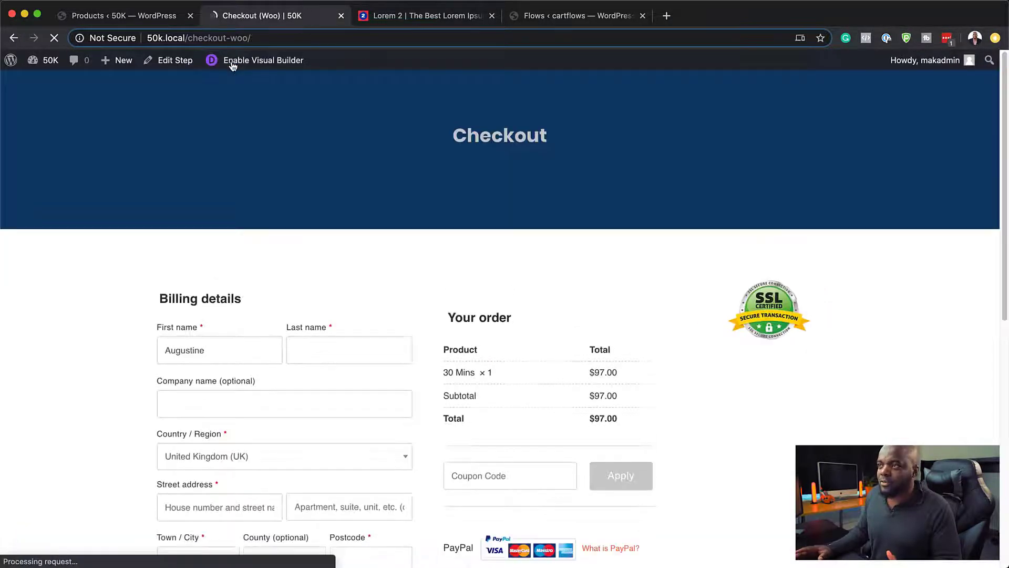
# Step: Review the front-end checkout page, examining the billing fields, order summary, PayPal option, order bump and SSL badge
pyautogui.scroll(-3, 113, 371)
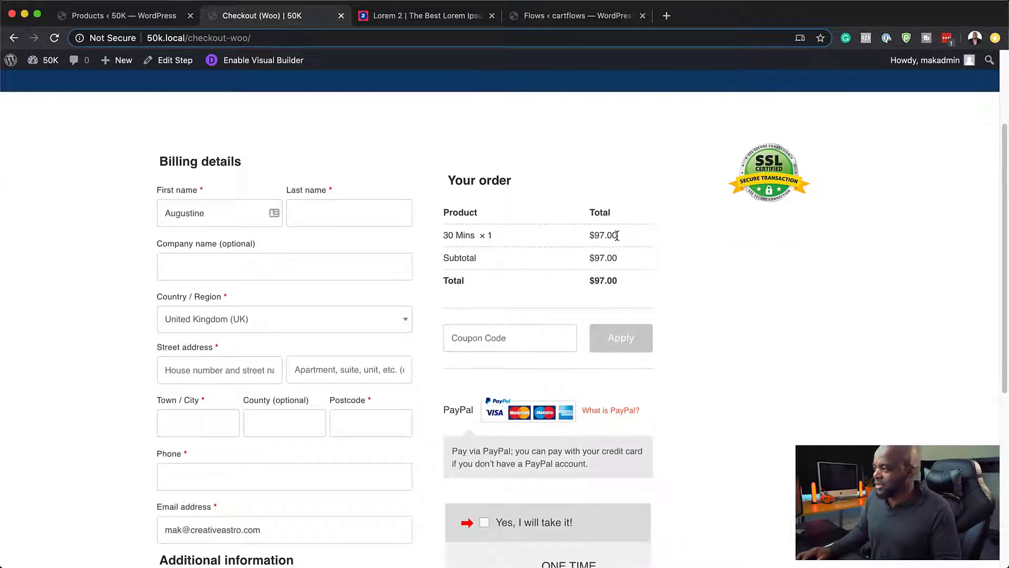
pyautogui.scroll(-1, 610, 336)
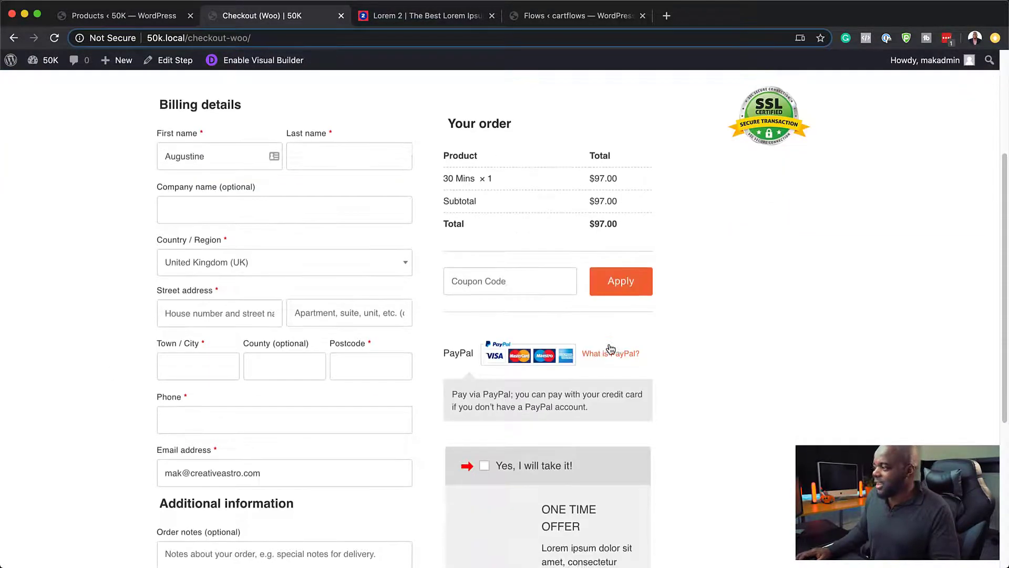
pyautogui.scroll(-1, 278, 331)
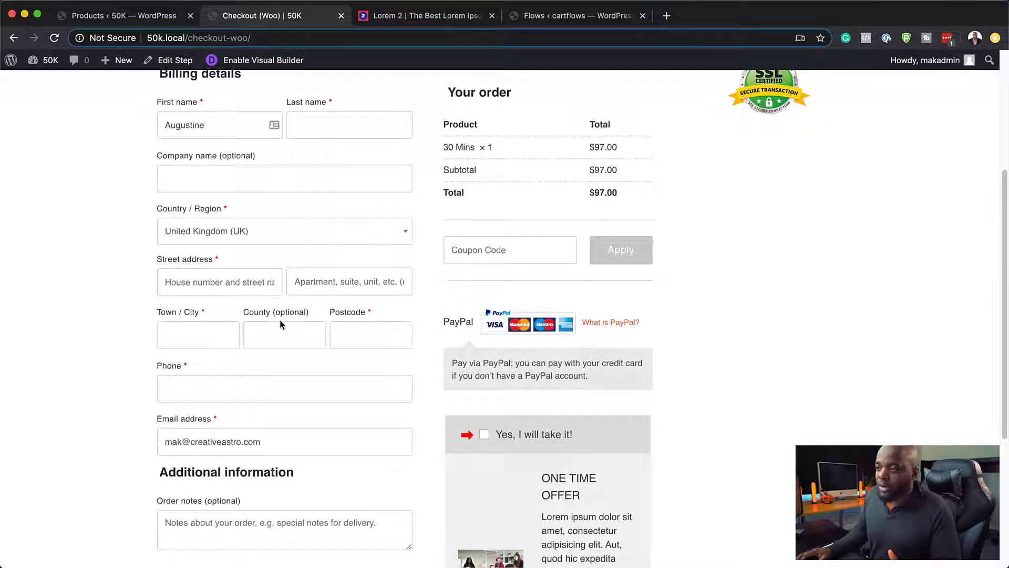
pyautogui.scroll(-1, 281, 321)
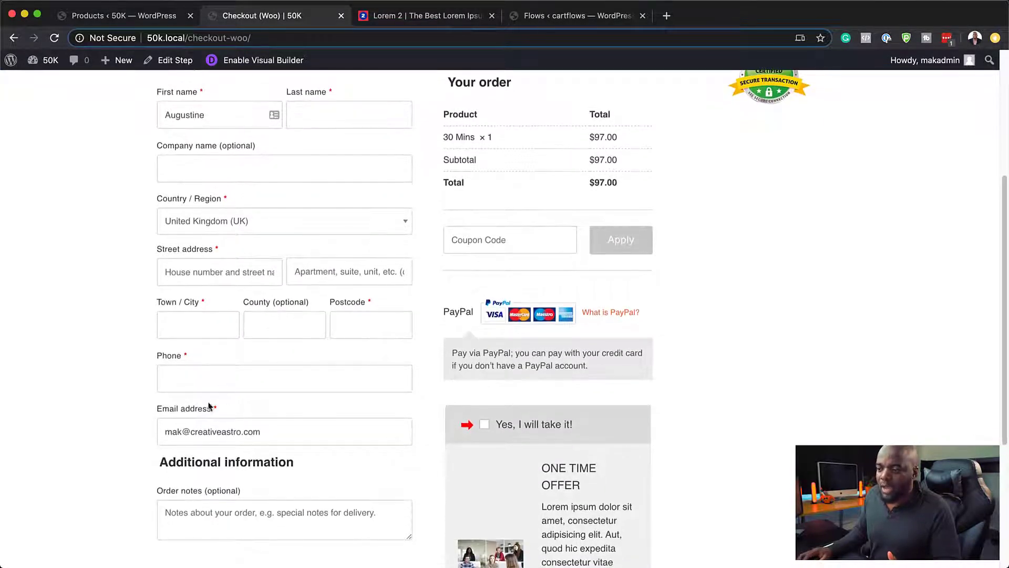
pyautogui.scroll(4, 213, 263)
pyautogui.scroll(-6, 279, 286)
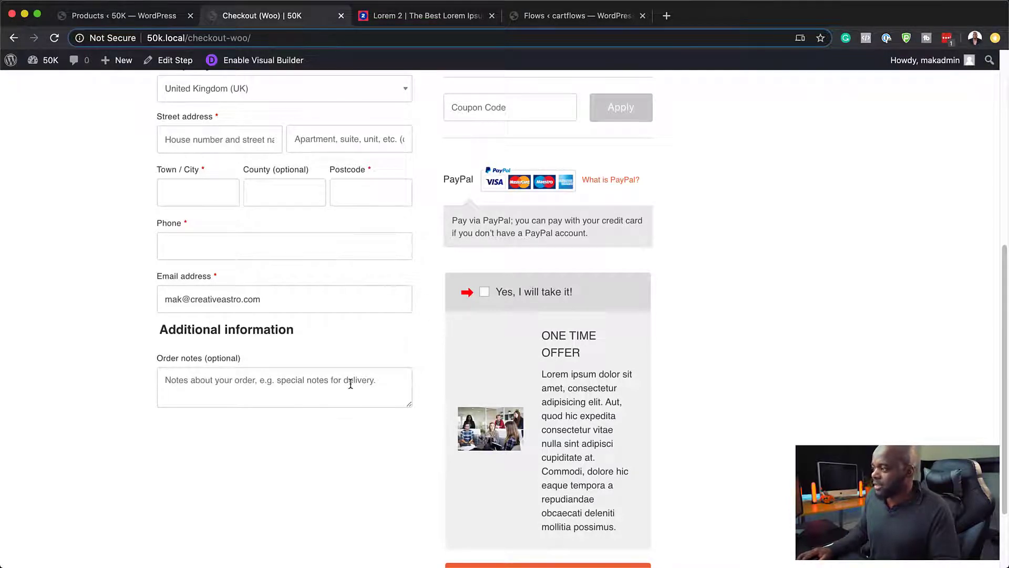
pyautogui.scroll(-3, 350, 383)
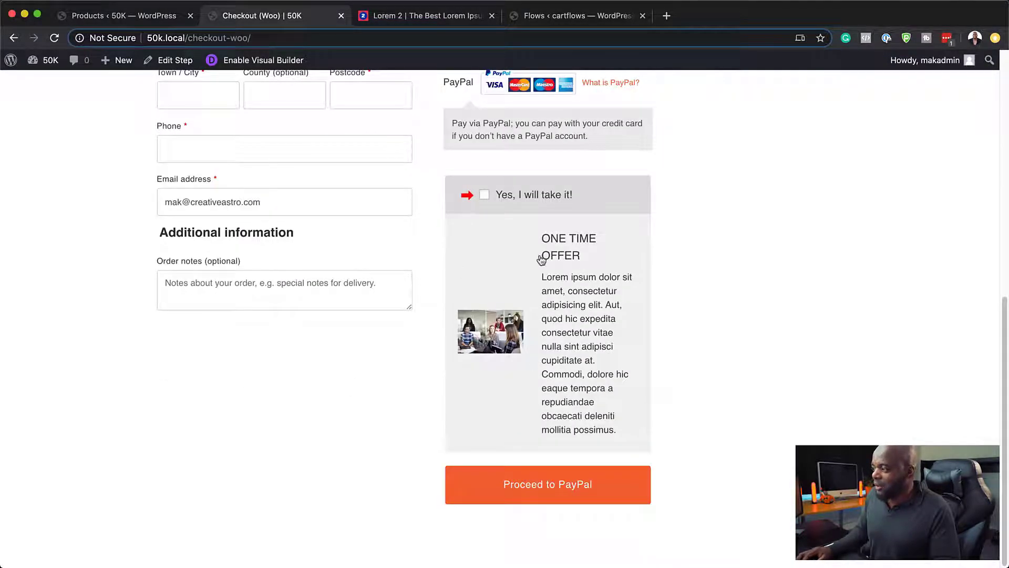
pyautogui.scroll(6, 575, 379)
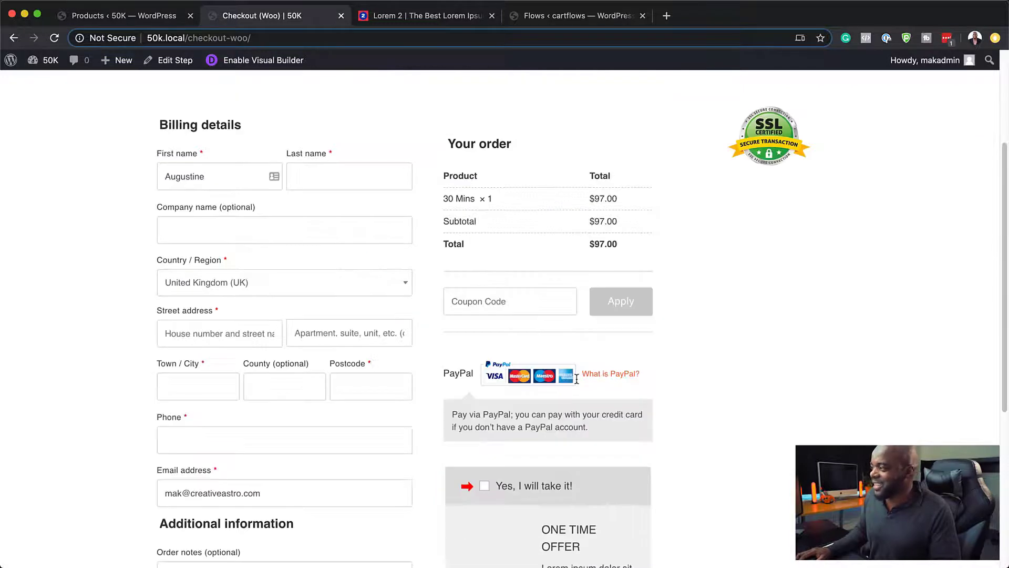
pyautogui.scroll(4, 534, 288)
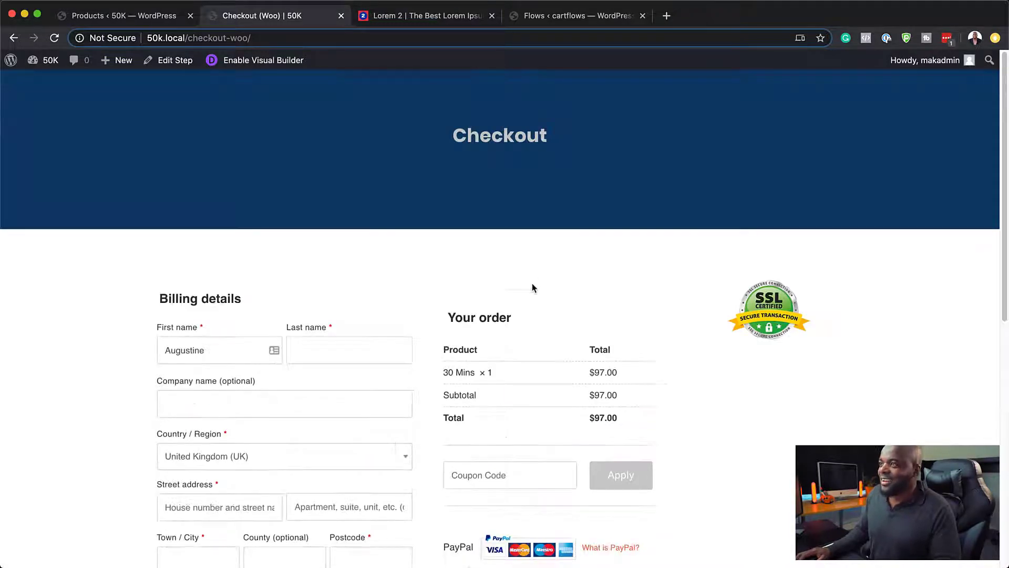
# Step: Reopen the checkout page in the Visual Builder, delete the SSL badge image and change the shortcode row to a single full-width column
pyautogui.click(283, 62)
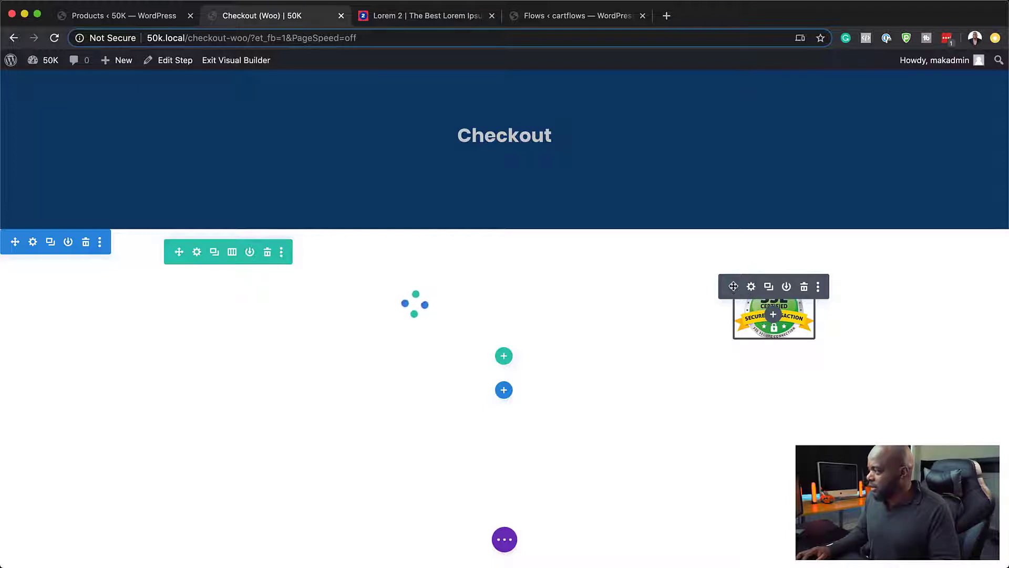
pyautogui.click(804, 245)
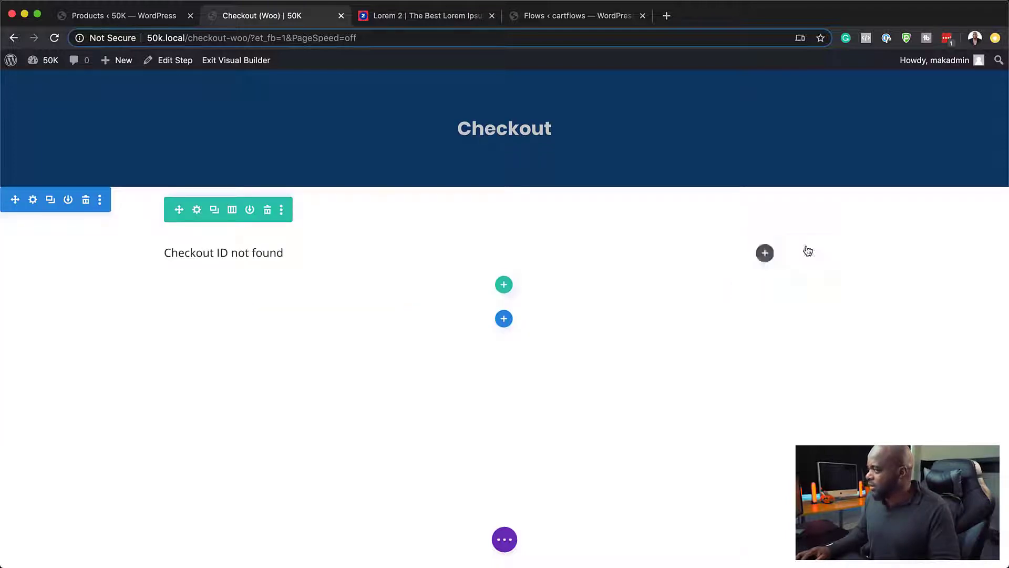
pyautogui.click(232, 209)
pyautogui.click(168, 291)
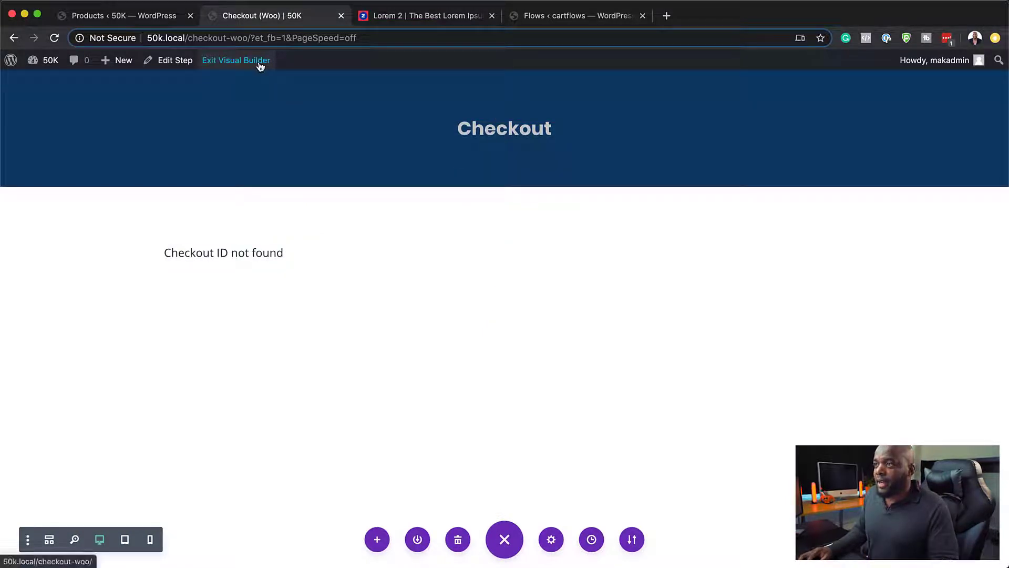
# Step: Open the Checkout (Woo) step for editing and enable the Custom Field Editor in its checkout fields settings
pyautogui.click(176, 59)
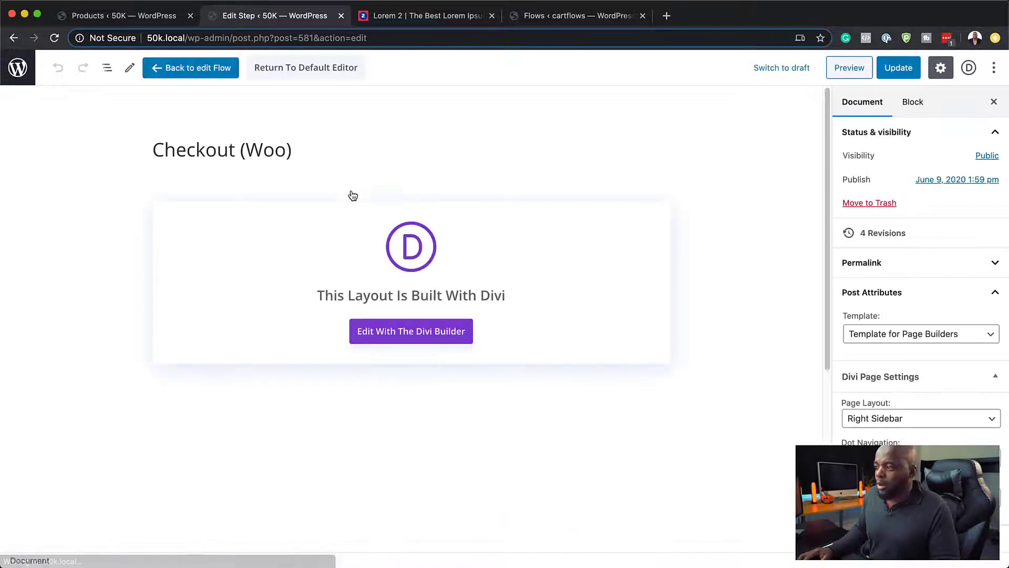
pyautogui.scroll(-5, 419, 399)
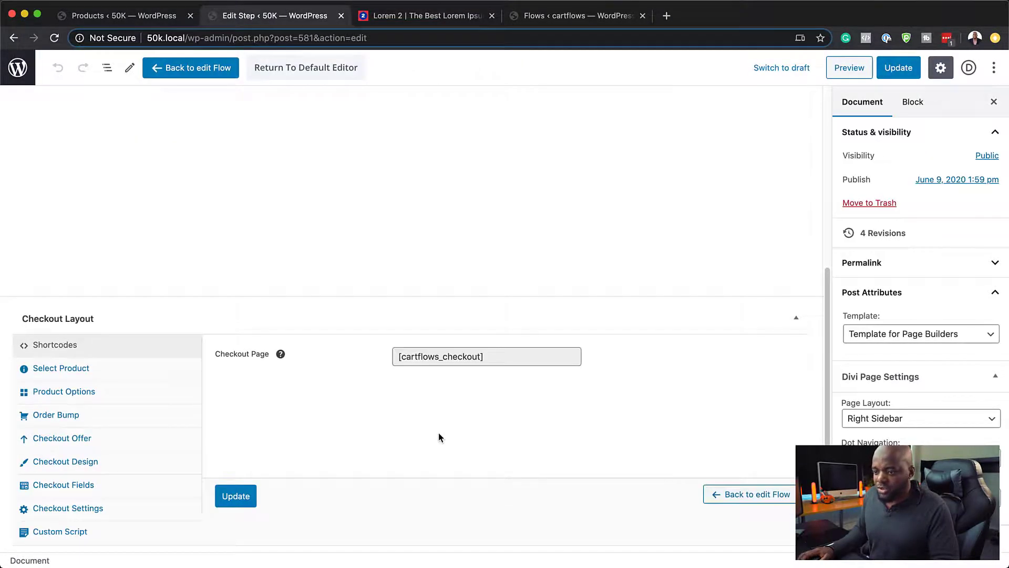
pyautogui.click(79, 489)
pyautogui.click(220, 461)
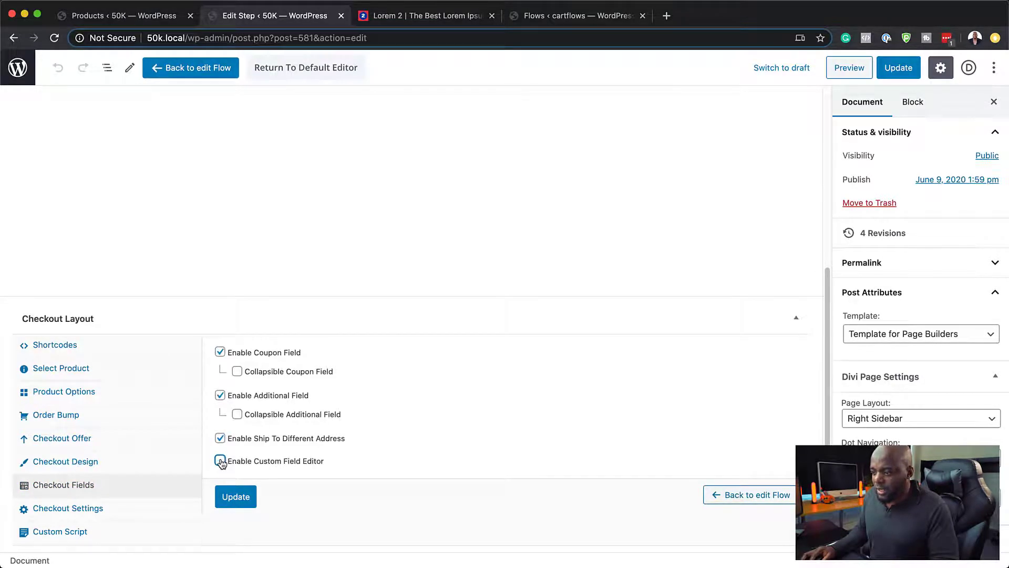
# Step: Hide the Postcode, Town / City, Street address line 2, Street address, Country / Region, Company name and Last name billing fields
pyautogui.scroll(-5, 393, 453)
pyautogui.scroll(-4, 393, 454)
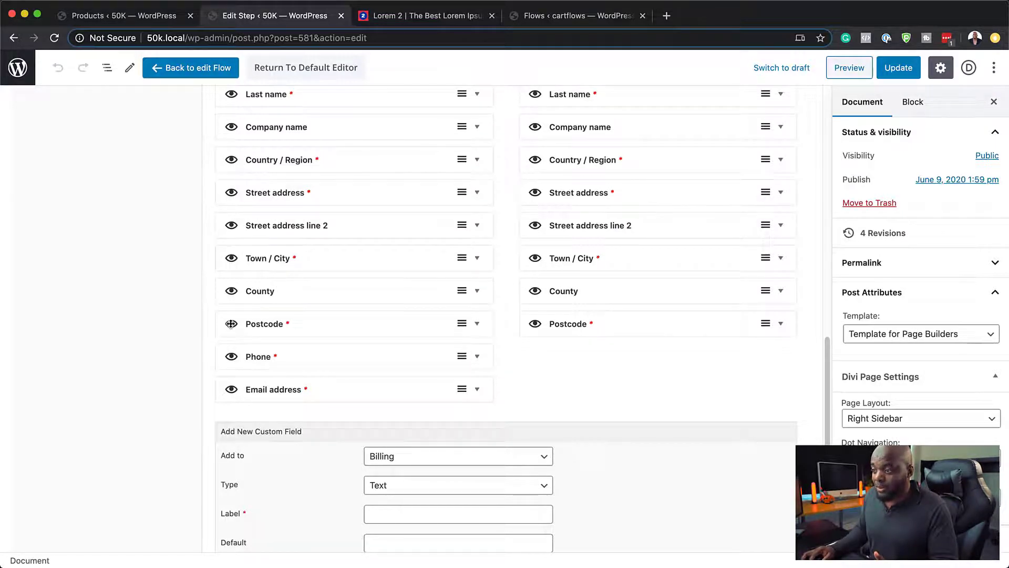
pyautogui.moveTo(232, 322); pyautogui.dragTo(232, 325)
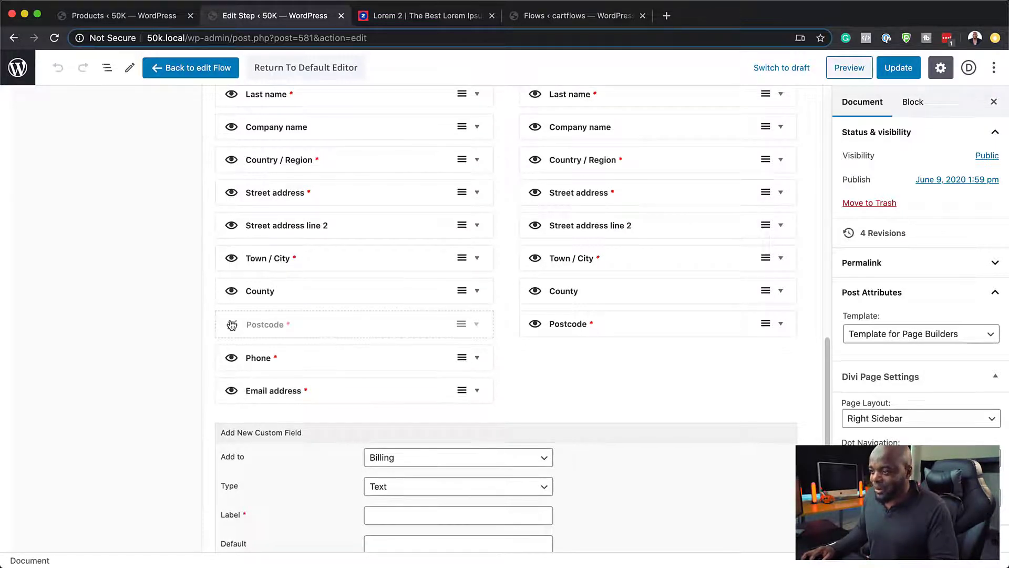
pyautogui.click(231, 258)
pyautogui.click(231, 225)
pyautogui.click(232, 192)
pyautogui.click(232, 160)
pyautogui.click(232, 127)
pyautogui.scroll(3, 232, 158)
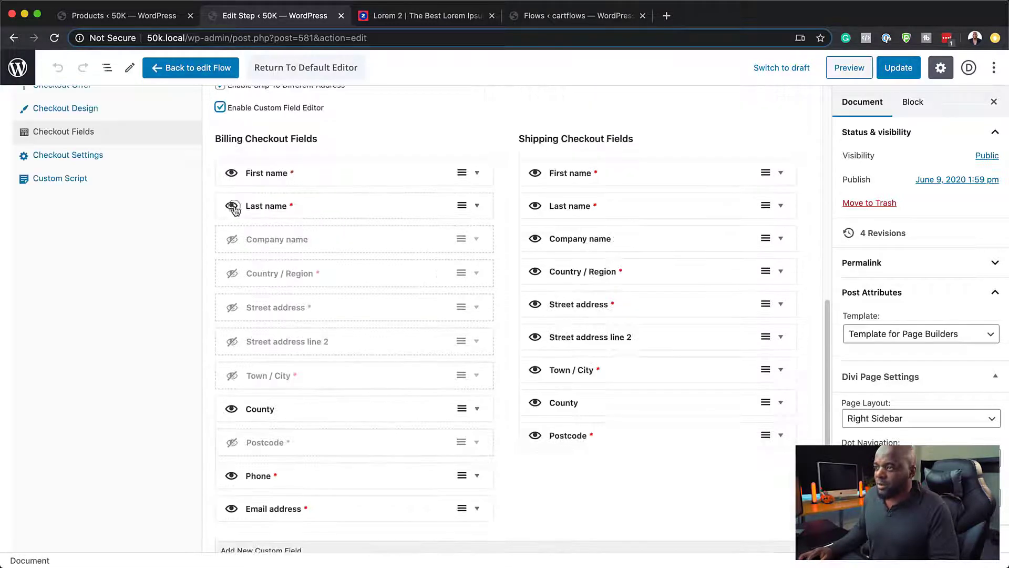
pyautogui.click(232, 206)
# Step: Set the billing First name field's width to 100%
pyautogui.click(477, 174)
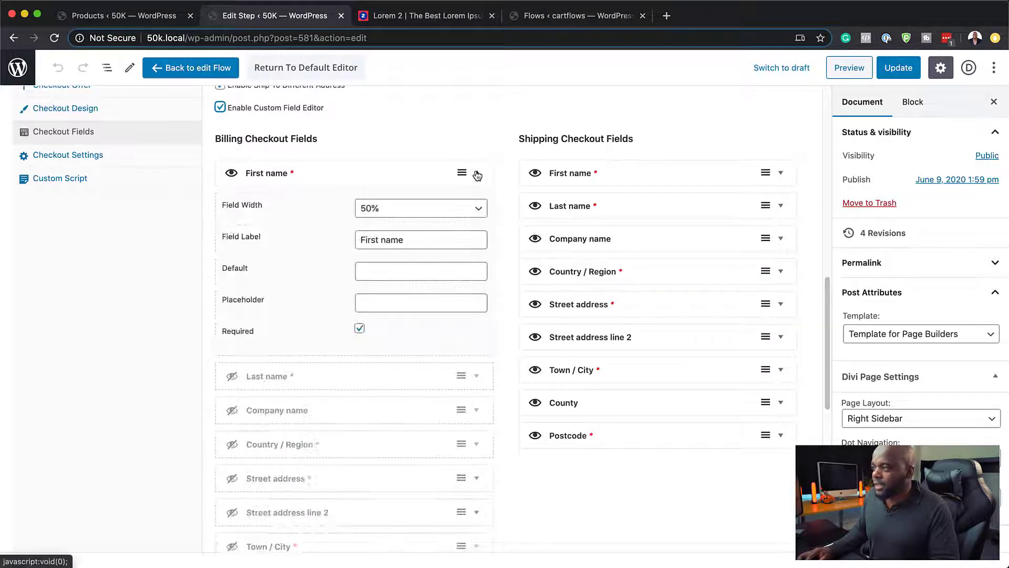
pyautogui.click(419, 213)
pyautogui.click(416, 221)
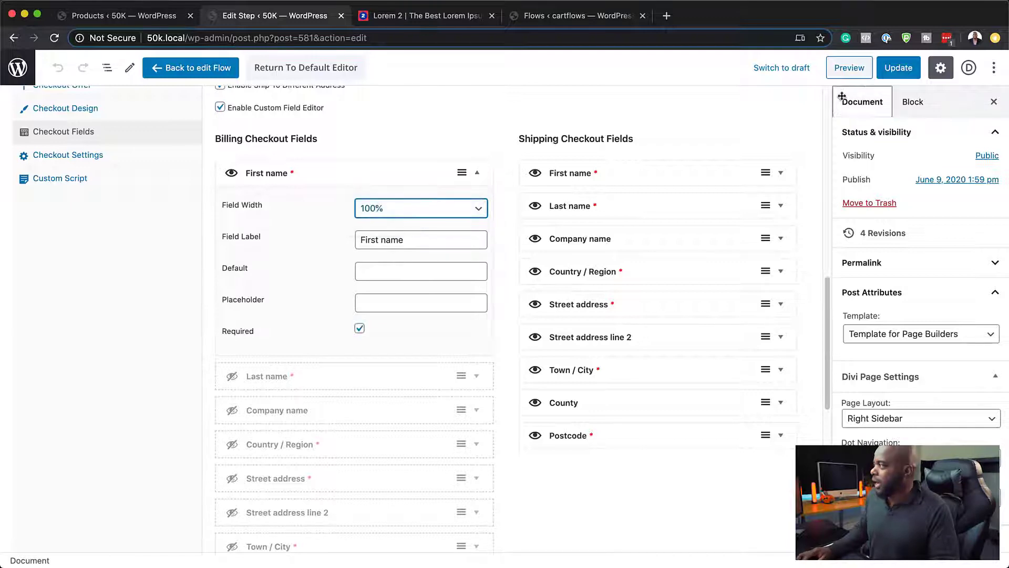
# Step: Disable the Ship To Different Address, Additional Field and Coupon Field options, and update the checkout step
pyautogui.scroll(5, 320, 419)
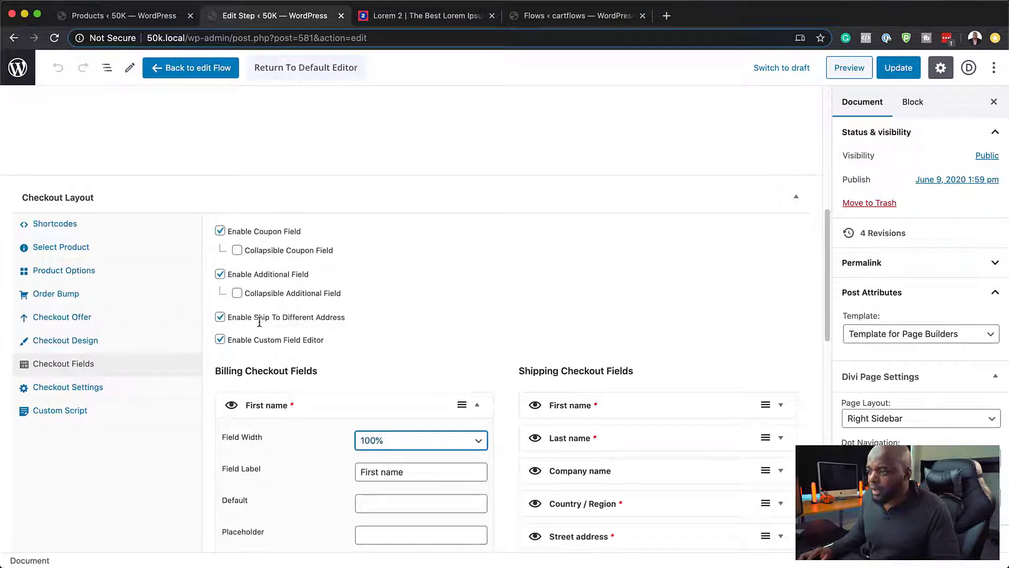
pyautogui.click(221, 318)
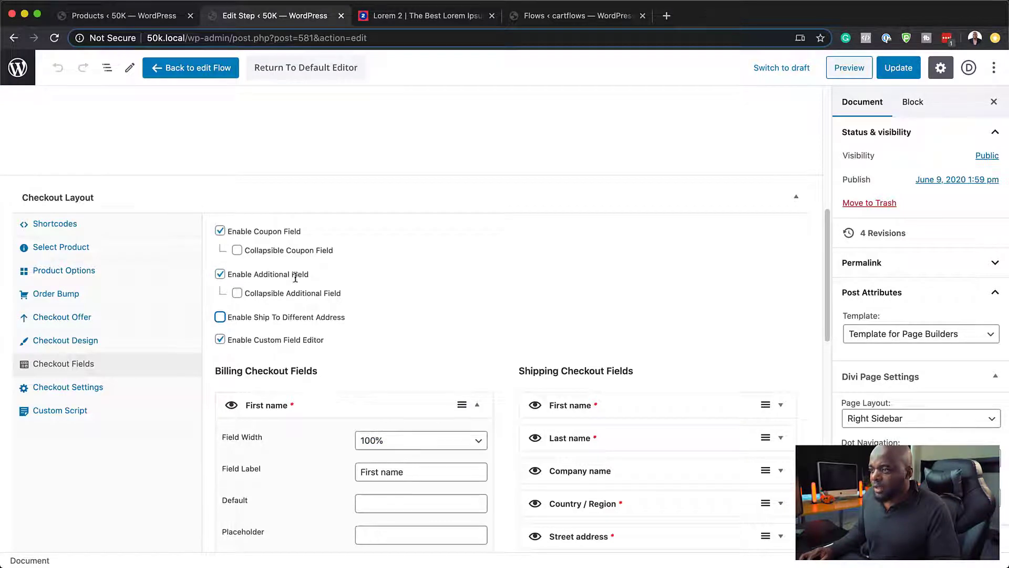
pyautogui.click(220, 275)
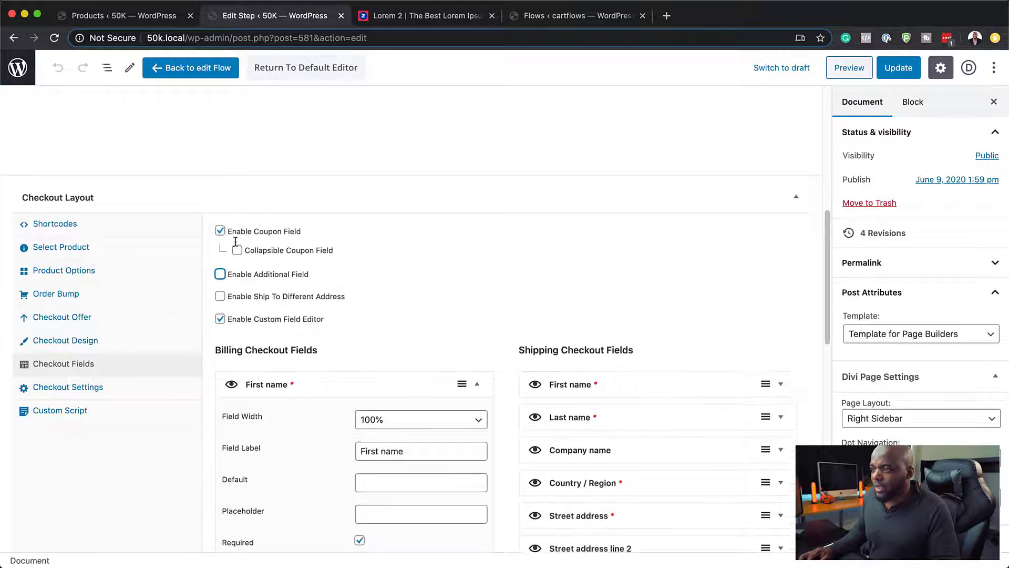
pyautogui.click(221, 231)
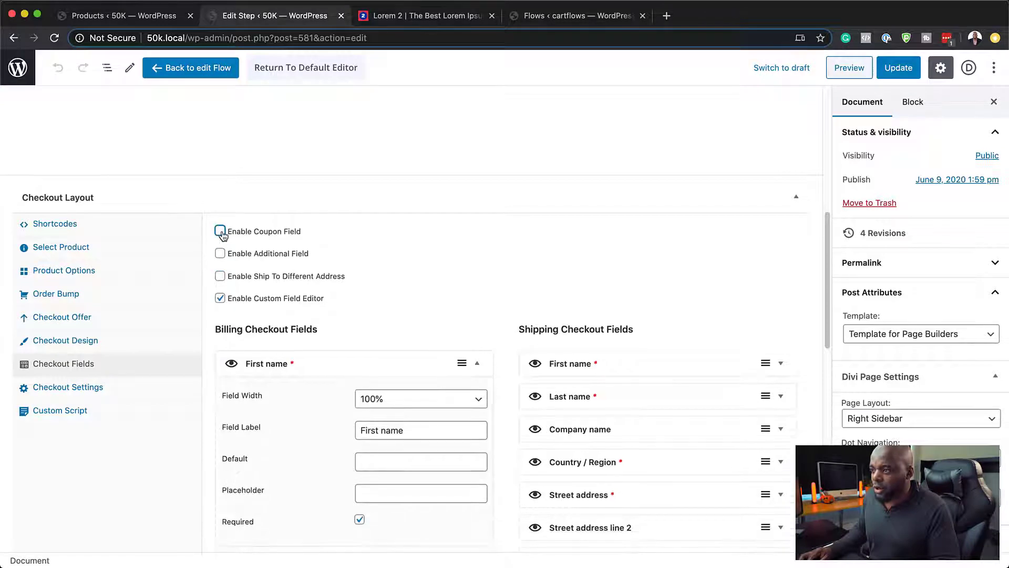
pyautogui.click(902, 68)
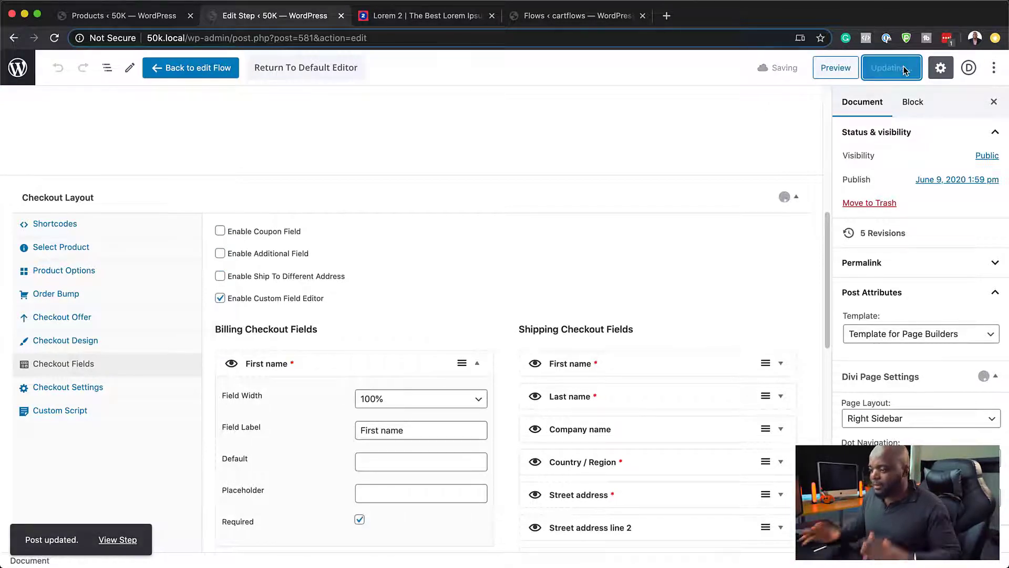
# Step: Collapse the First name settings, move the billing Email address field above Phone, and update the step
pyautogui.scroll(-5, 653, 344)
pyautogui.scroll(-2, 654, 342)
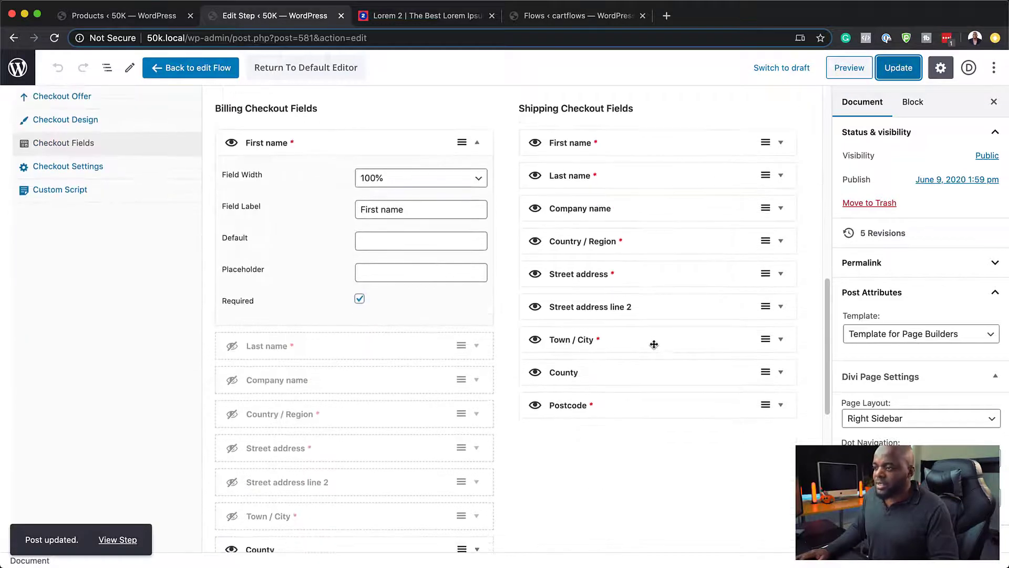
pyautogui.click(478, 129)
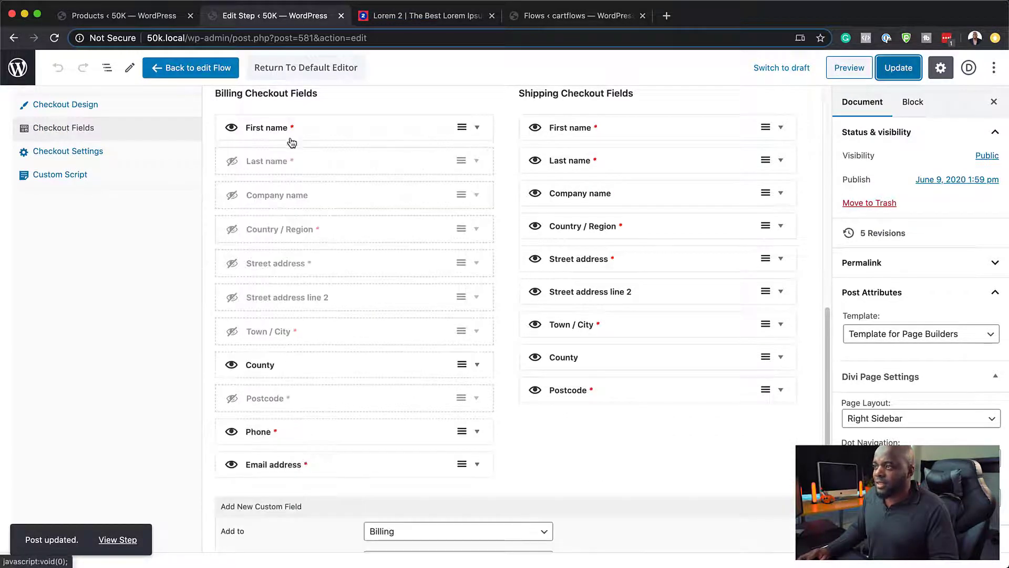
pyautogui.scroll(-3, 372, 410)
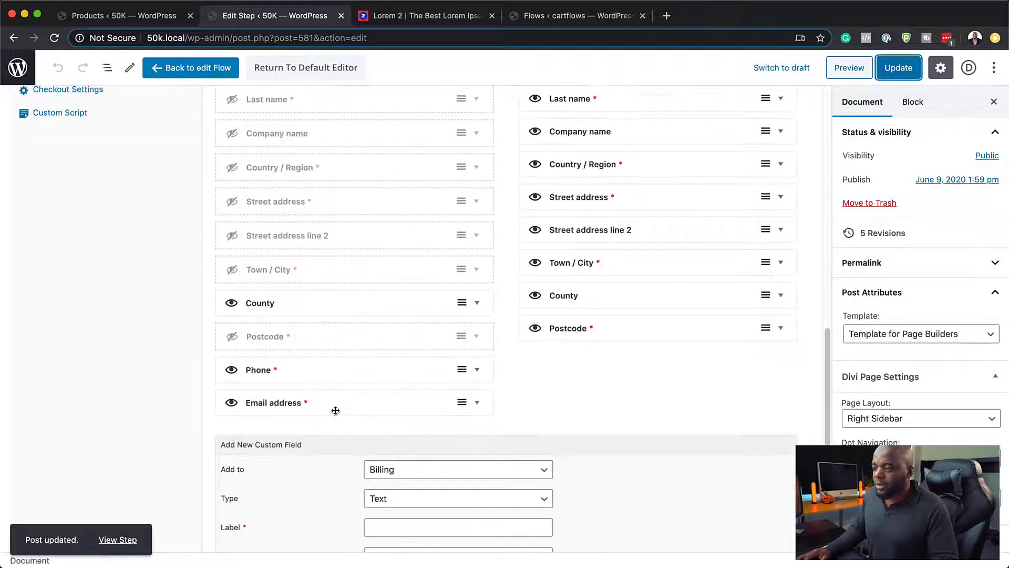
pyautogui.moveTo(393, 411); pyautogui.dragTo(378, 365)
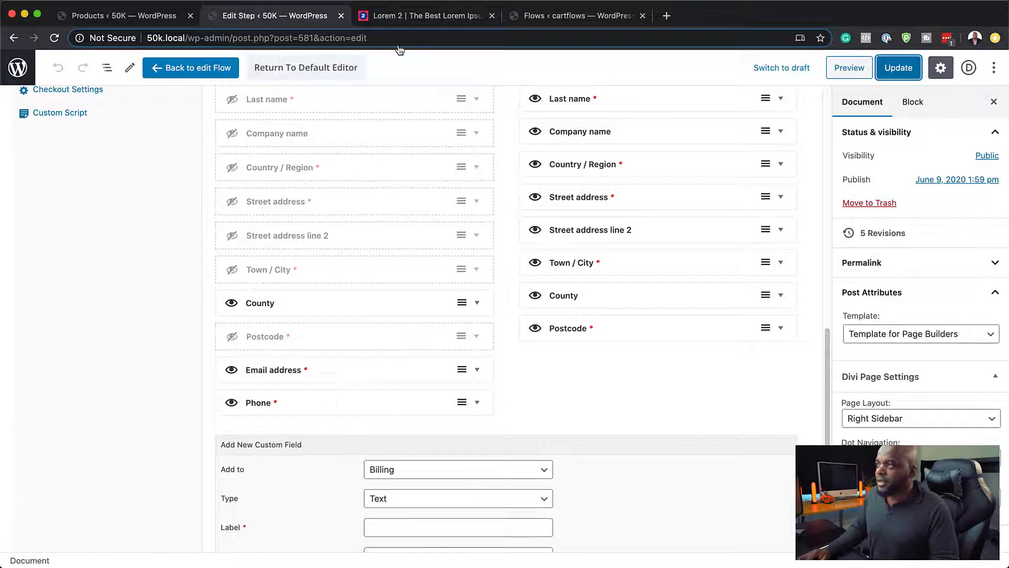
pyautogui.scroll(15, 394, 225)
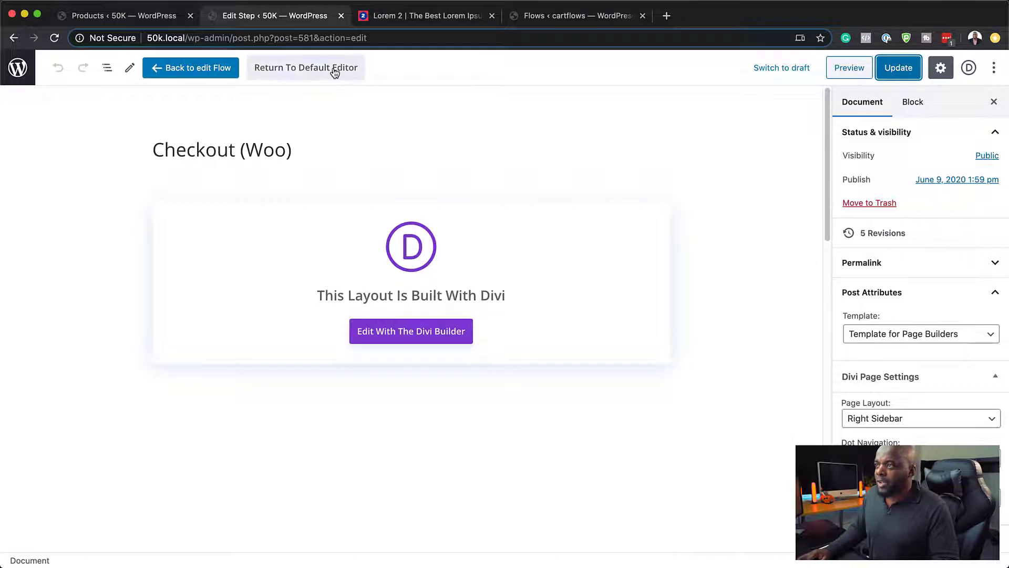
pyautogui.click(903, 72)
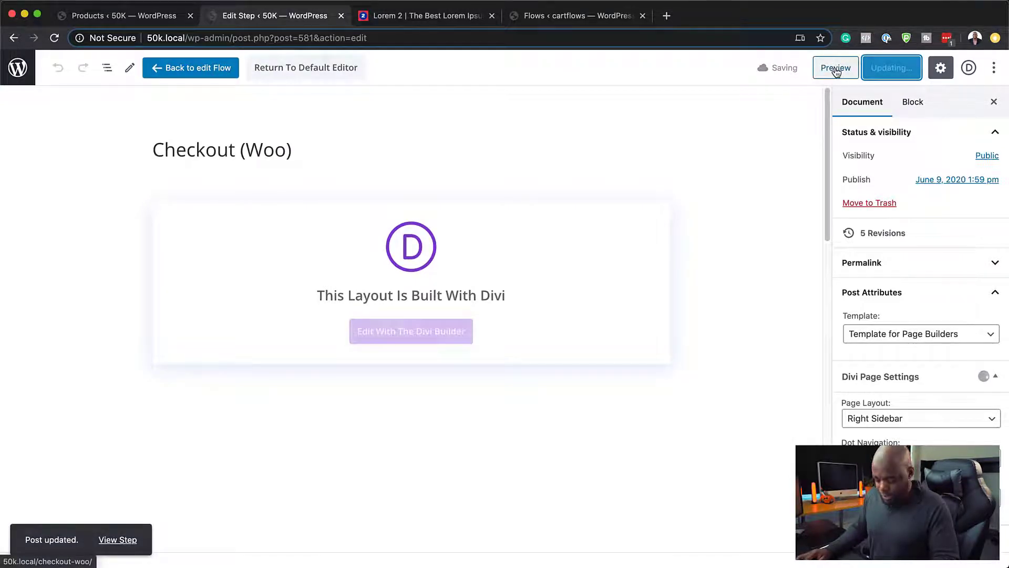
# Step: Preview the updated checkout page and check its remaining billing fields and layout
pyautogui.click(836, 72)
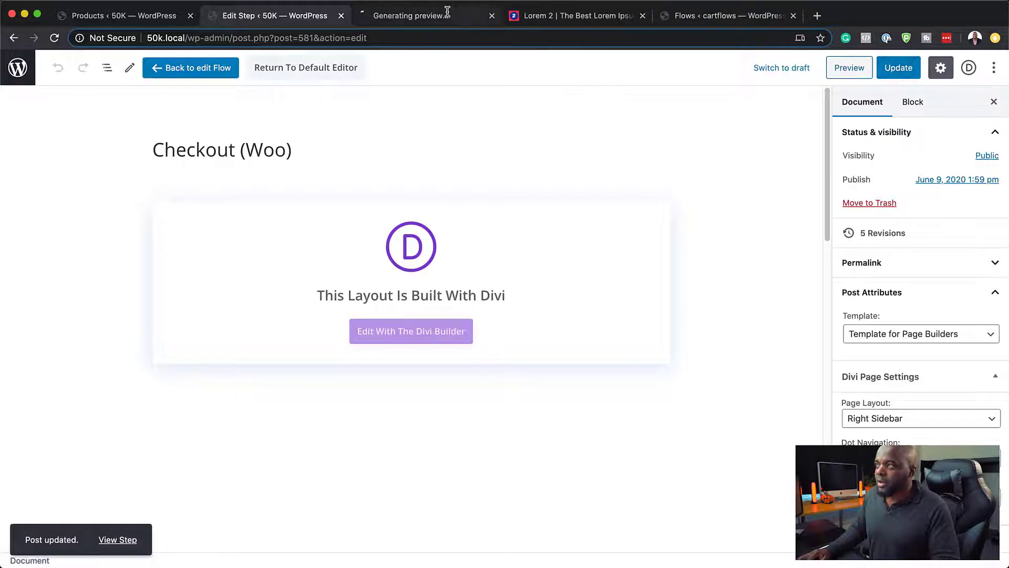
pyautogui.click(429, 18)
pyautogui.scroll(-2, 513, 307)
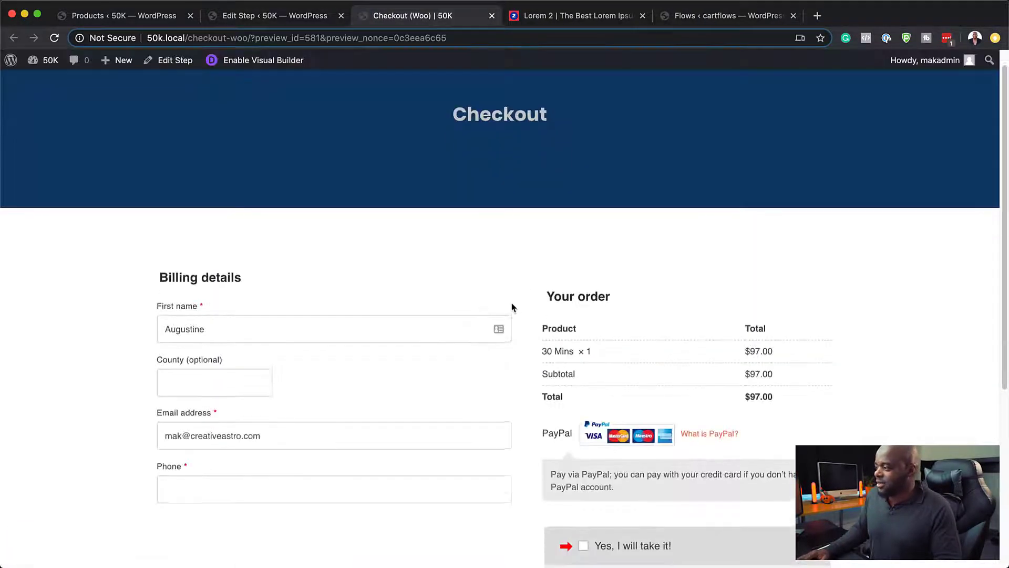
pyautogui.scroll(-2, 513, 307)
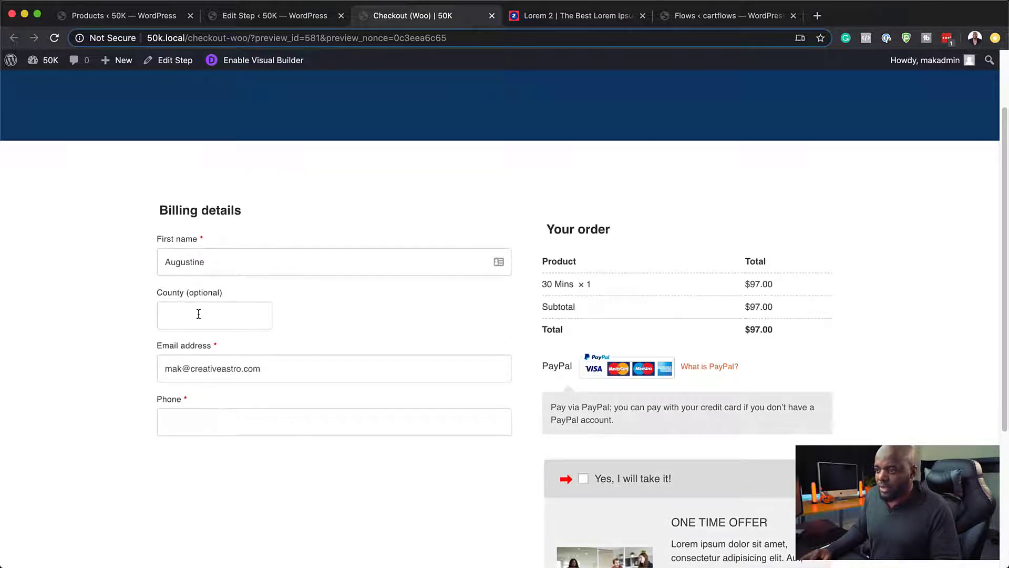
# Step: Return from the Checkout (Woo) step editor to the Business Consultation flow's list of steps
pyautogui.click(331, 18)
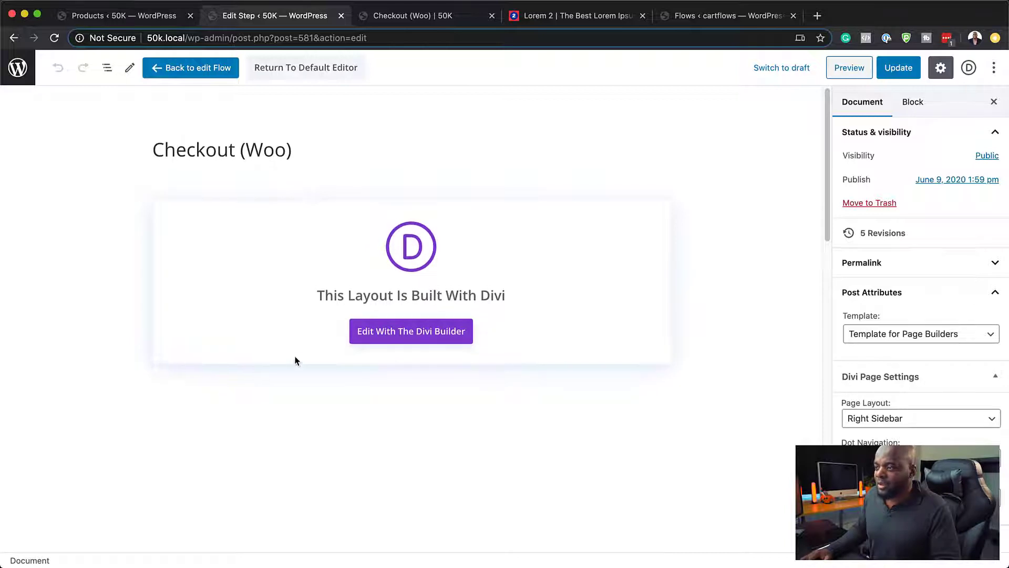
pyautogui.click(205, 72)
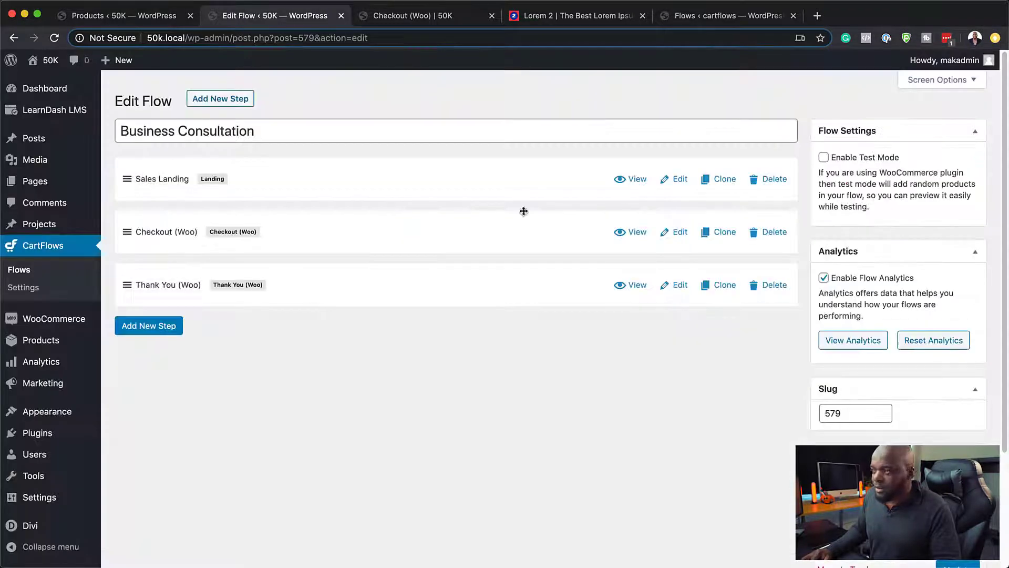
# Step: Open the Checkout (Woo) step for editing and hide the County field in the billing checkout fields
pyautogui.click(679, 235)
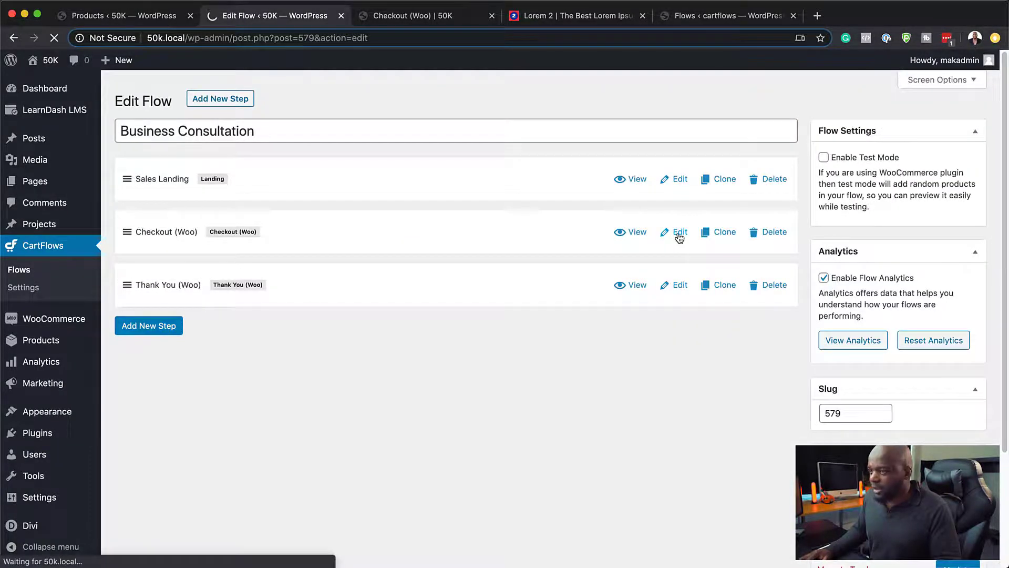
pyautogui.scroll(-6, 517, 406)
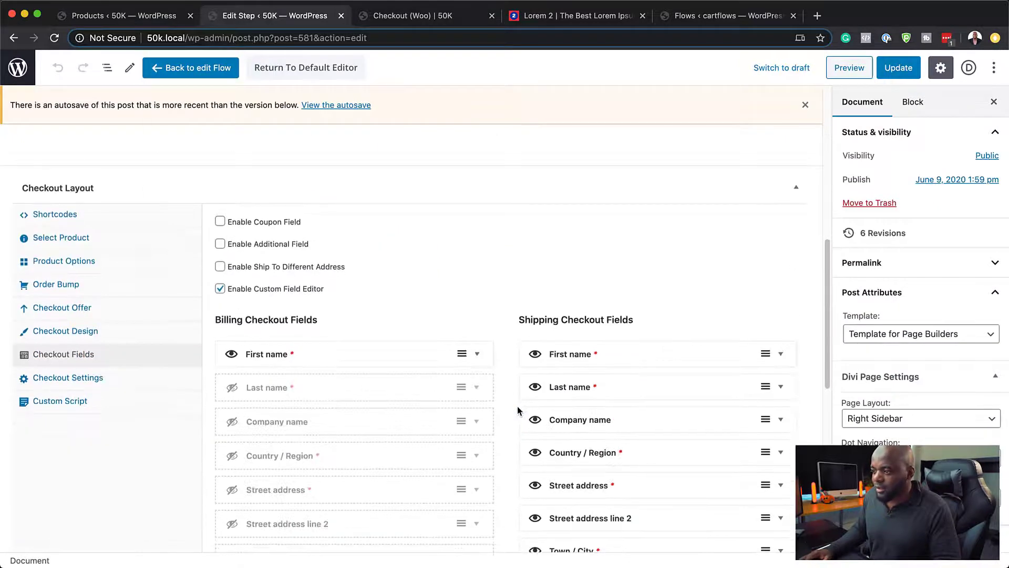
pyautogui.scroll(-3, 517, 405)
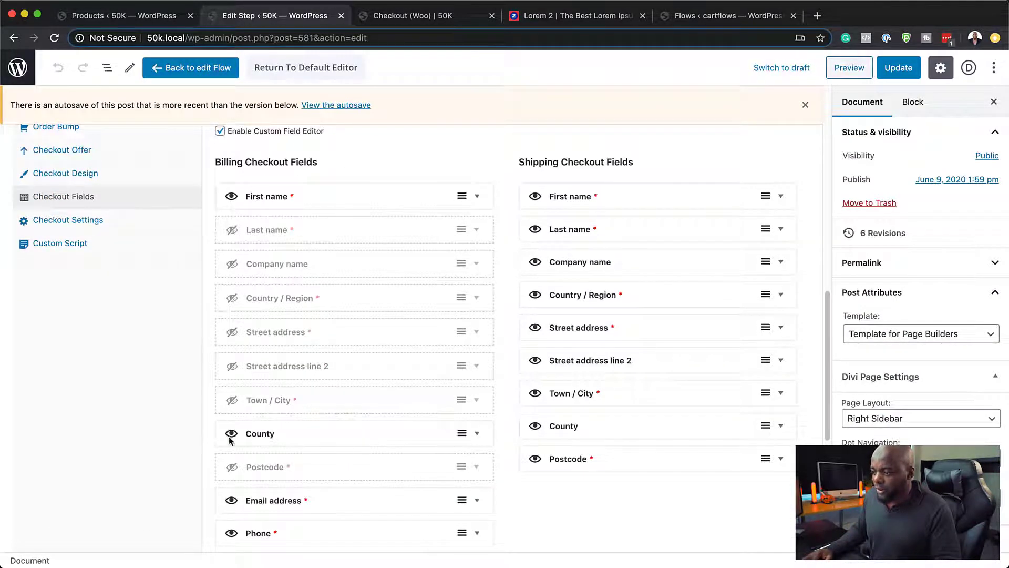
pyautogui.click(232, 434)
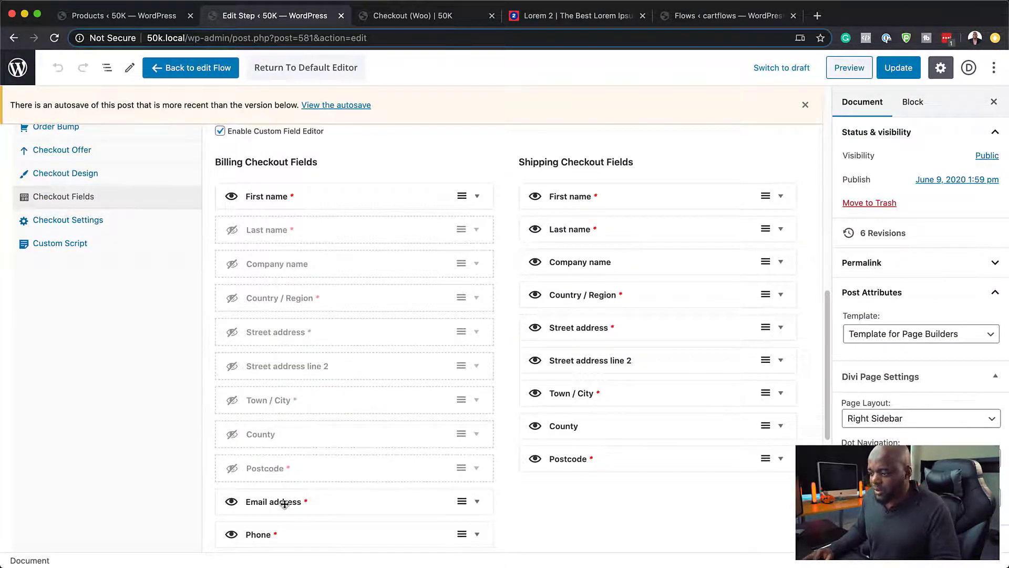
# Step: Reorder the billing fields so Phone and Email address follow First name, and update the checkout step
pyautogui.moveTo(285, 503); pyautogui.dragTo(293, 230)
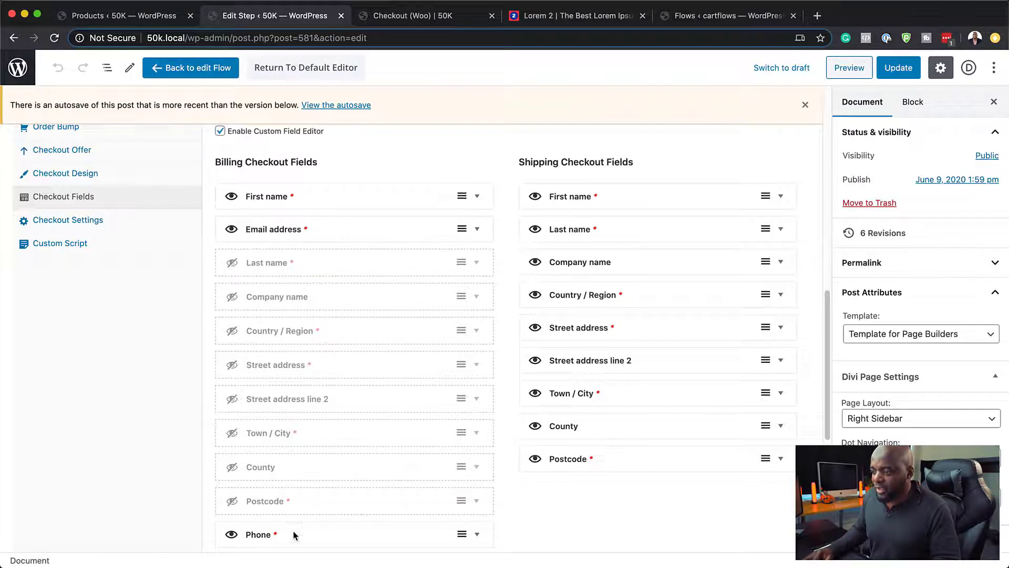
pyautogui.moveTo(293, 534); pyautogui.dragTo(302, 222)
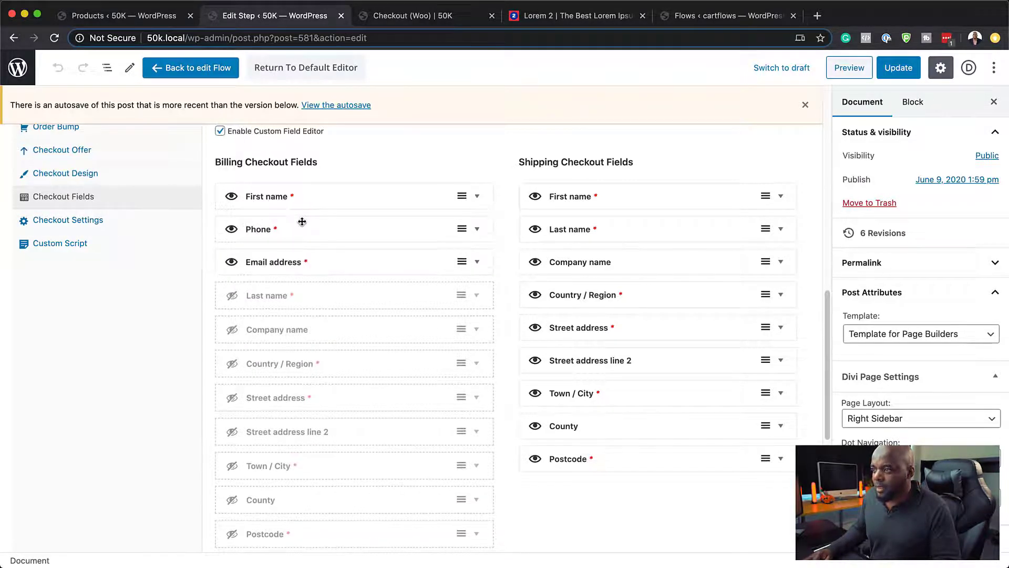
pyautogui.click(900, 69)
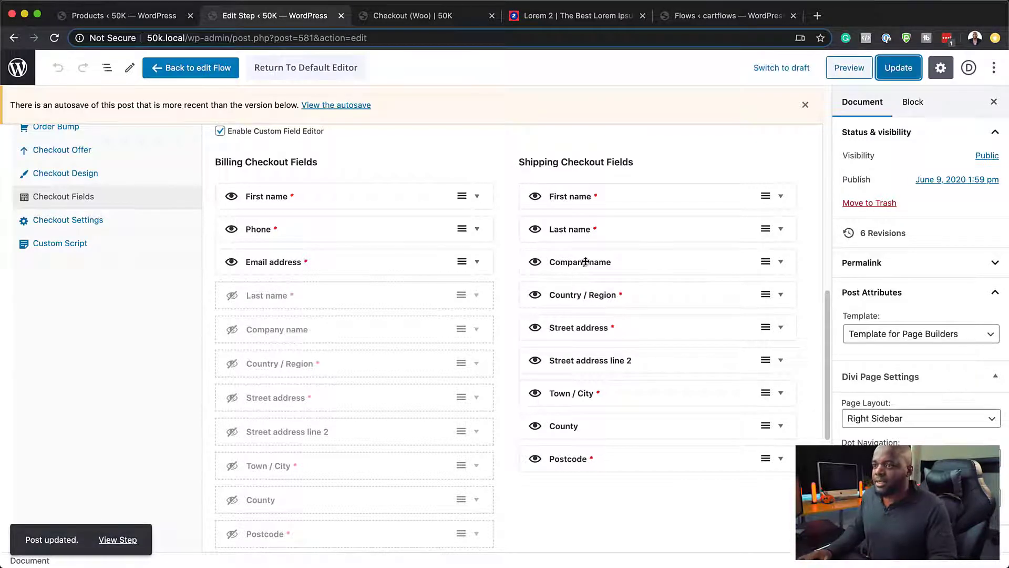
# Step: Reload the checkout page preview and compare its billing details with the step's checkout field settings
pyautogui.click(437, 20)
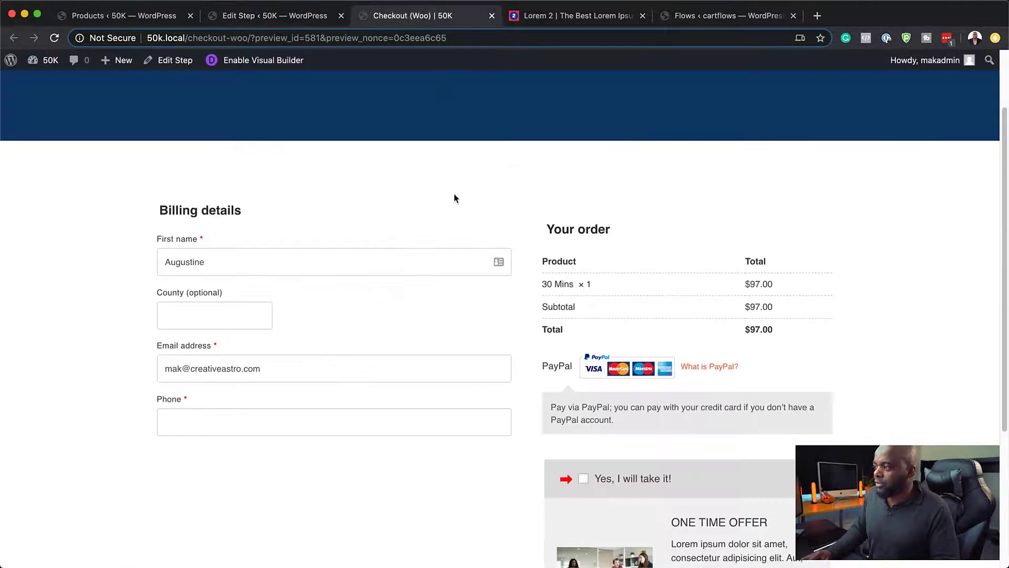
pyautogui.click(54, 39)
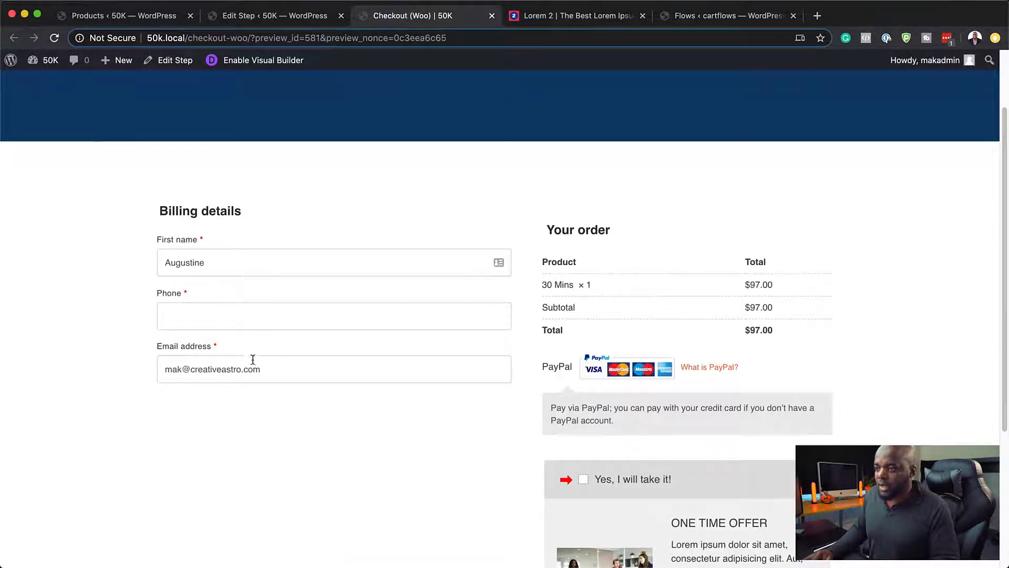
pyautogui.click(194, 317)
pyautogui.click(116, 325)
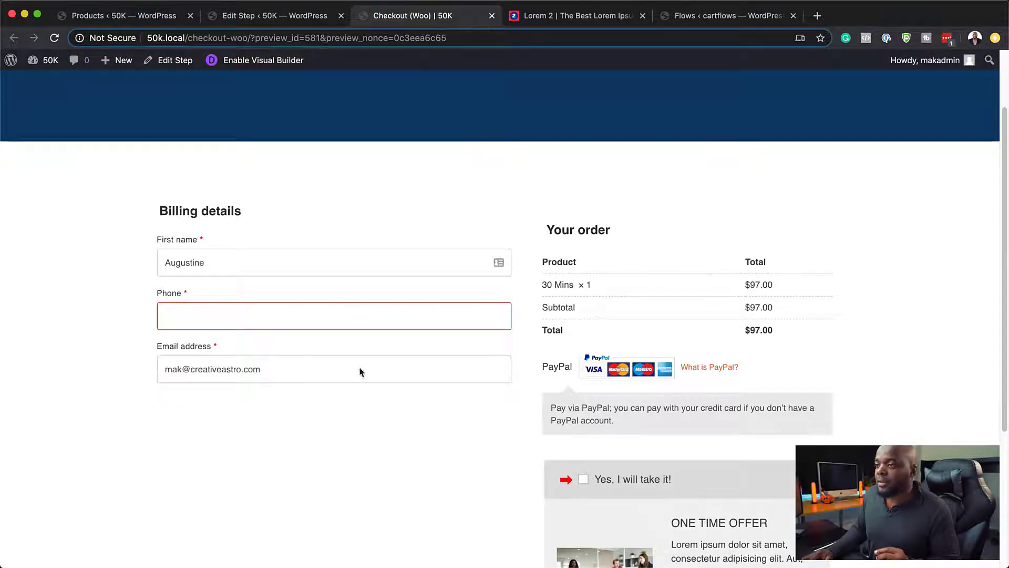
pyautogui.scroll(3, 477, 355)
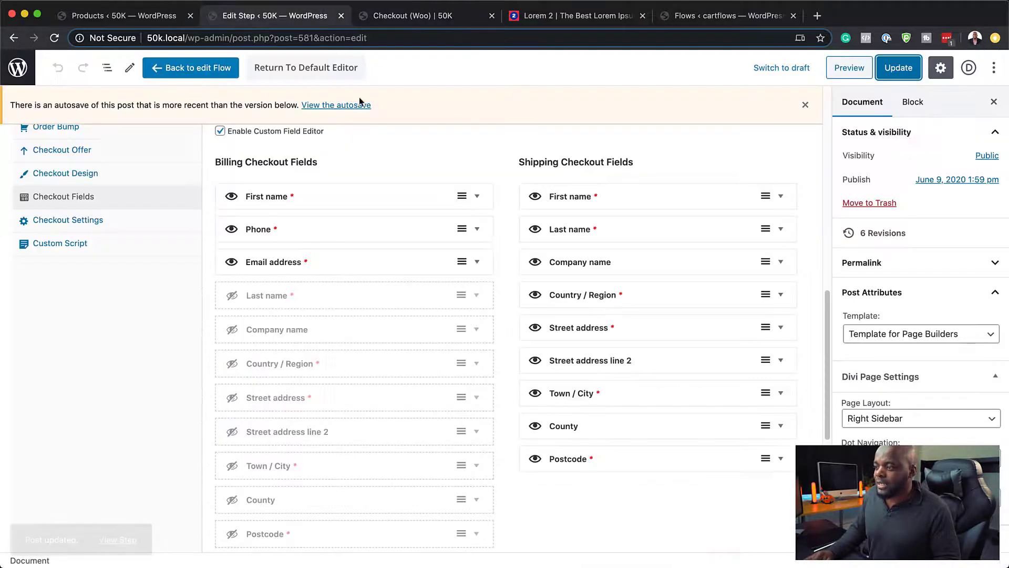
pyautogui.click(315, 16)
pyautogui.scroll(-3, 394, 453)
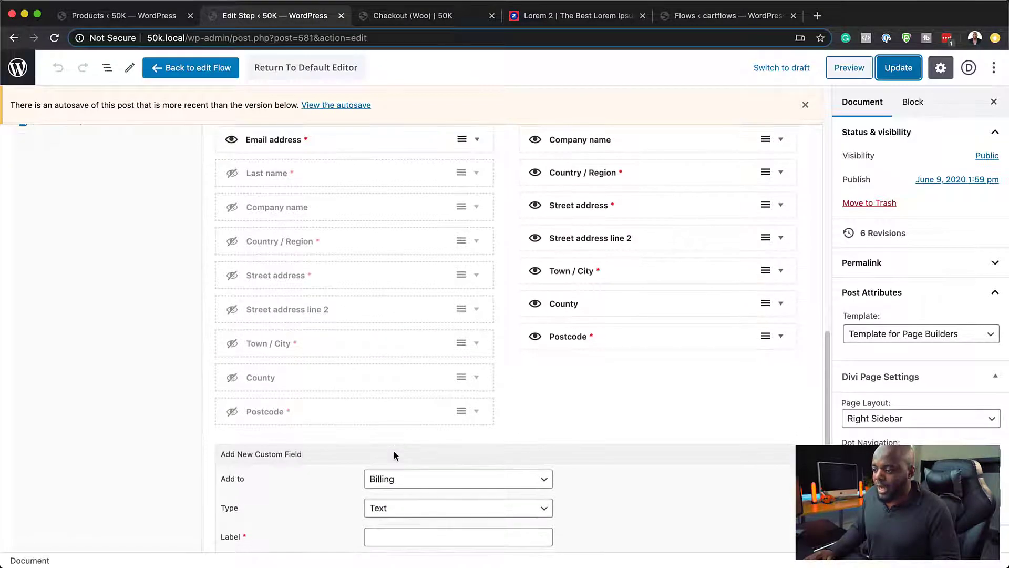
pyautogui.scroll(15, 405, 313)
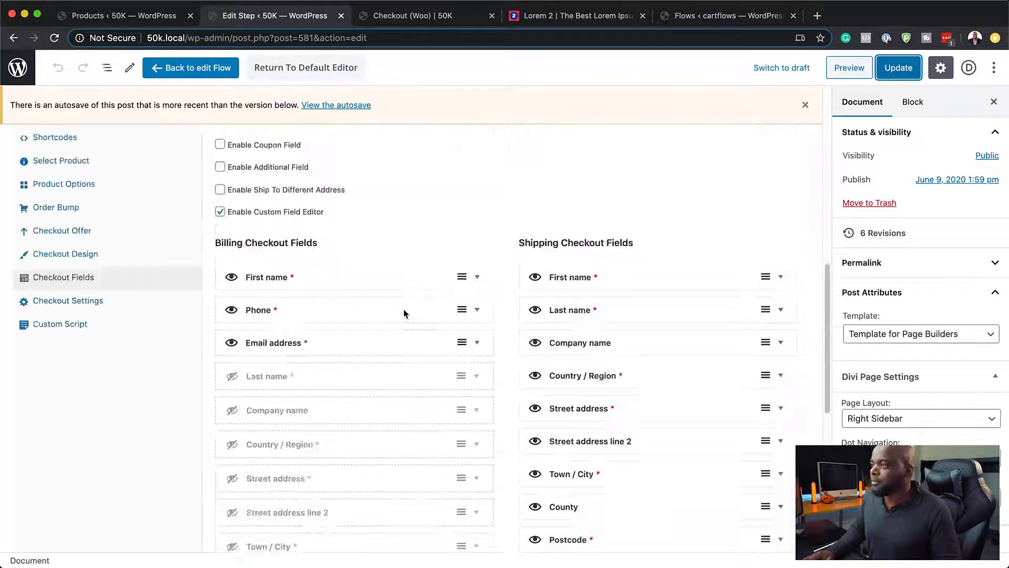
# Step: Accept the "Yes, I will take it!" one-time offer in the checkout preview and review the order summary and page layout
pyautogui.click(429, 16)
pyautogui.scroll(-5, 658, 434)
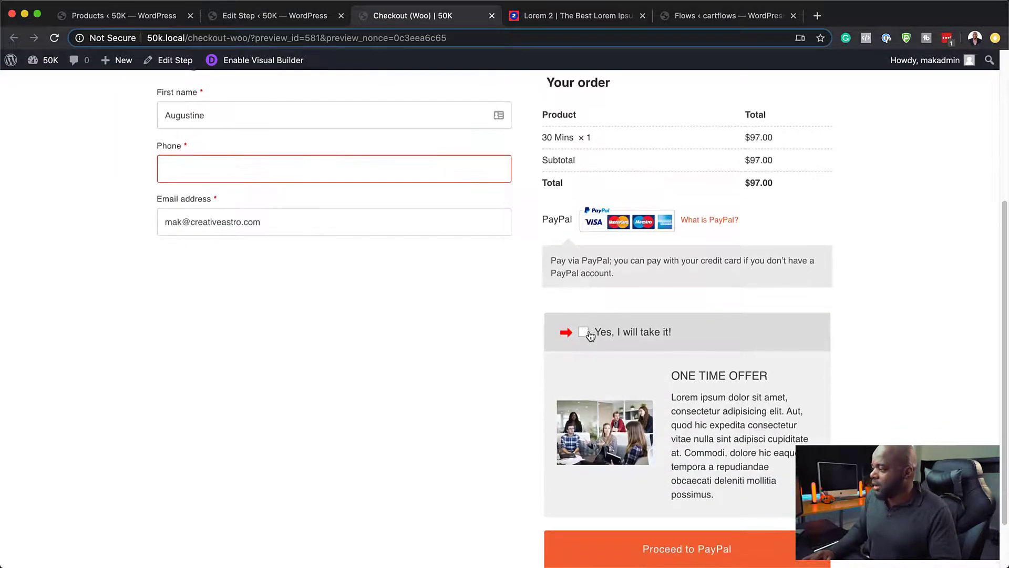
pyautogui.scroll(-1, 704, 339)
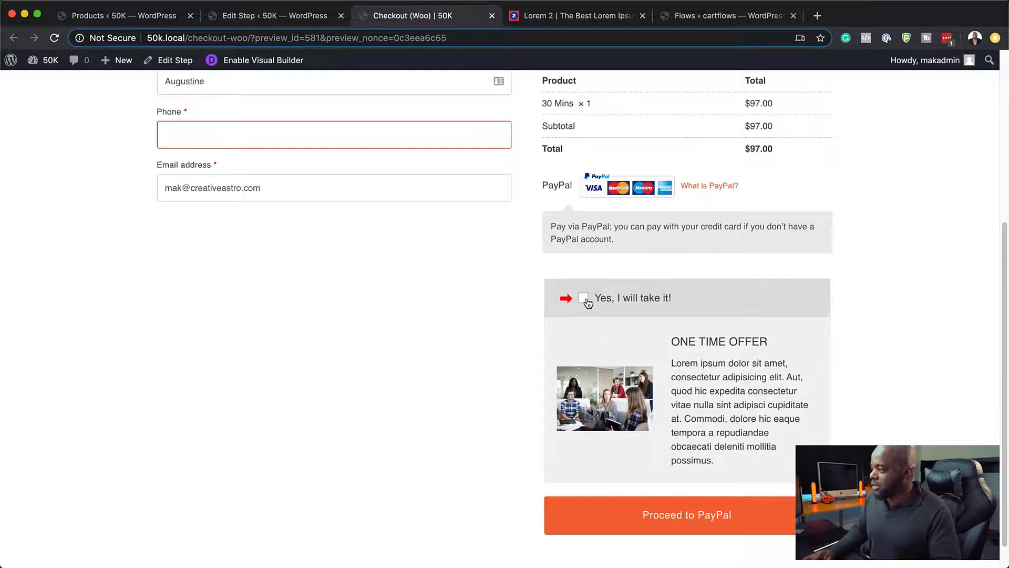
pyautogui.click(584, 298)
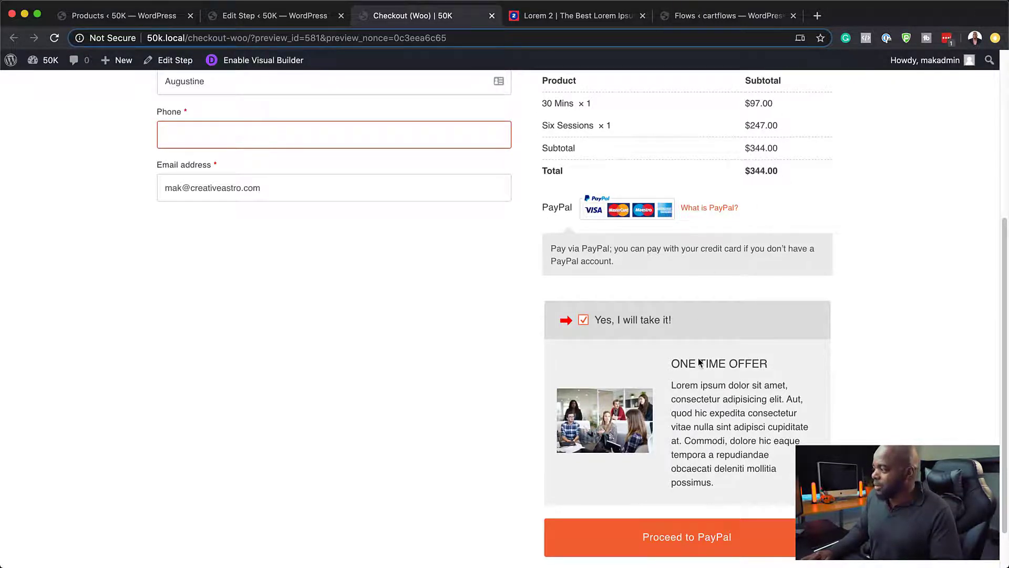
pyautogui.scroll(-2, 699, 362)
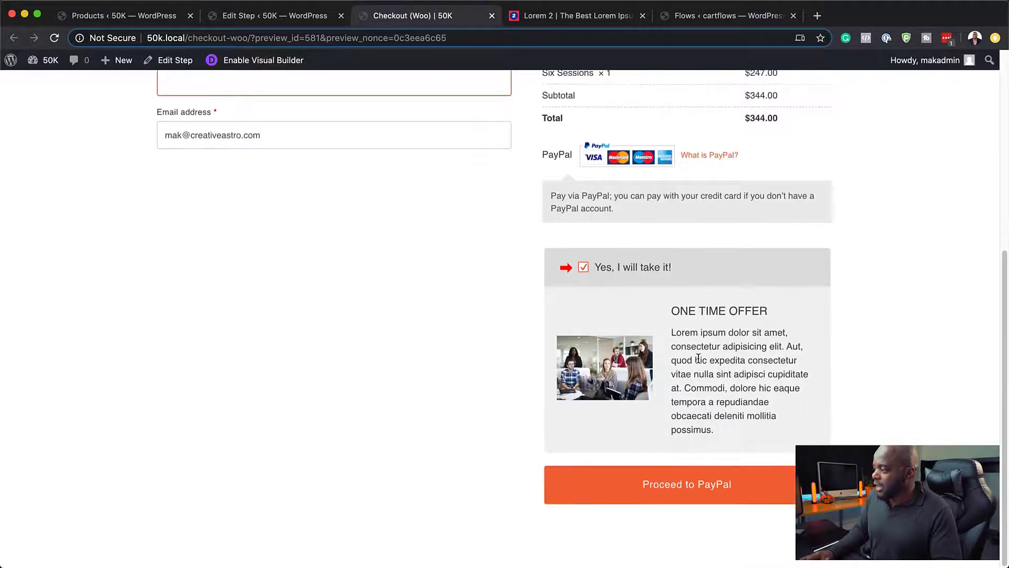
pyautogui.click(703, 504)
pyautogui.scroll(-6, 709, 520)
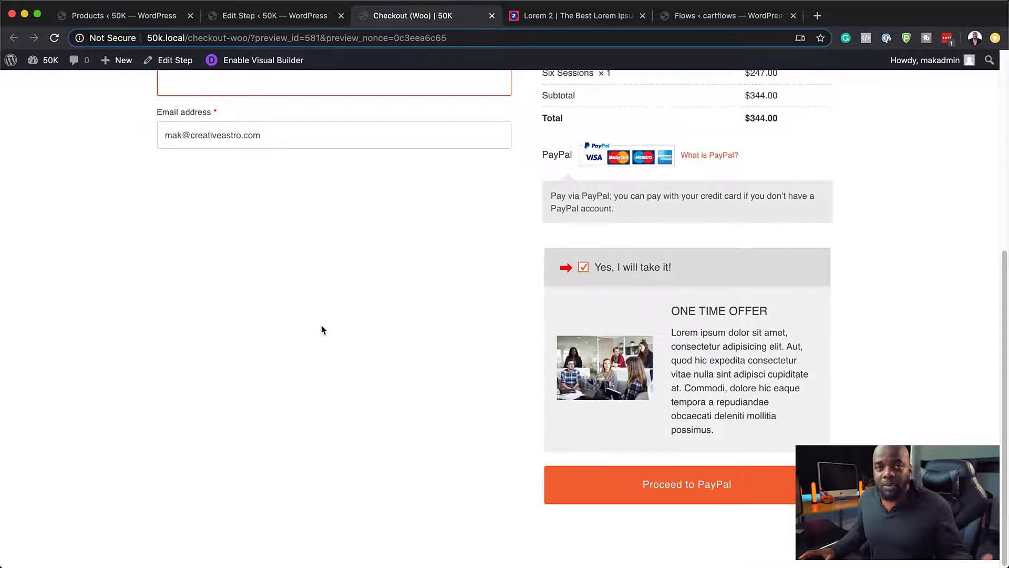
pyautogui.scroll(6, 288, 357)
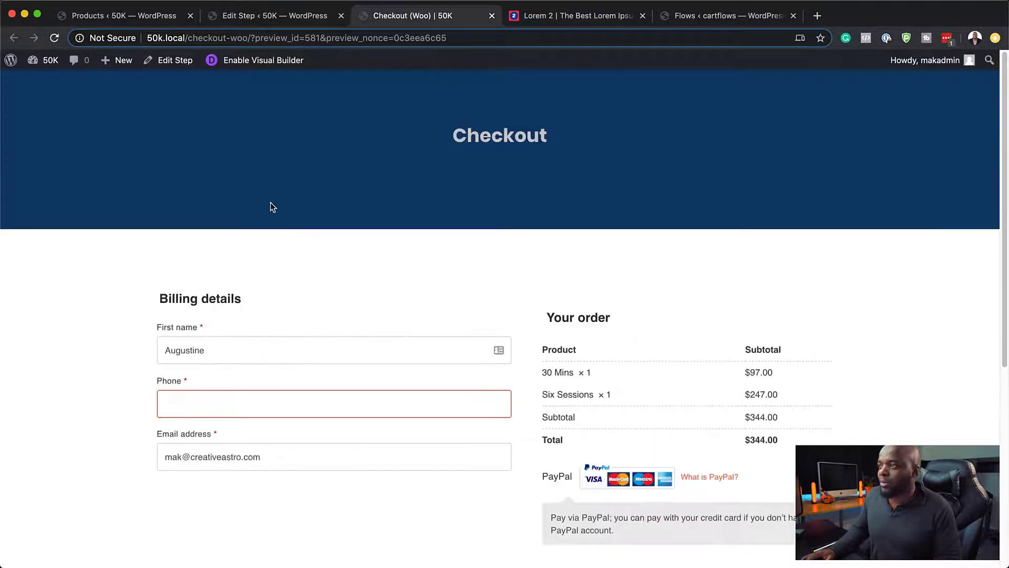
# Step: Return to the Business Consultation flow and open the Thank You (Woo) step for editing
pyautogui.click(273, 24)
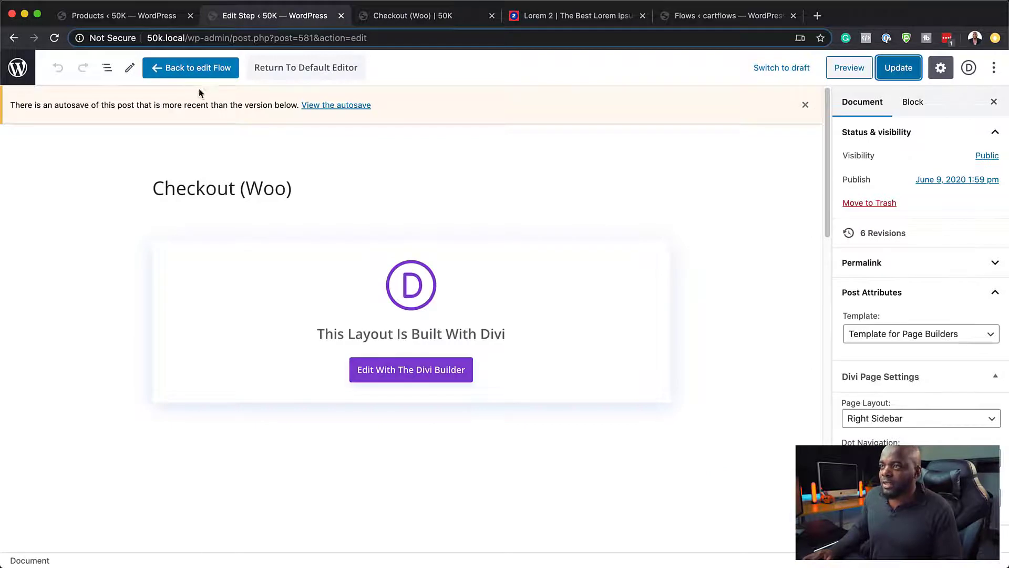
pyautogui.click(205, 73)
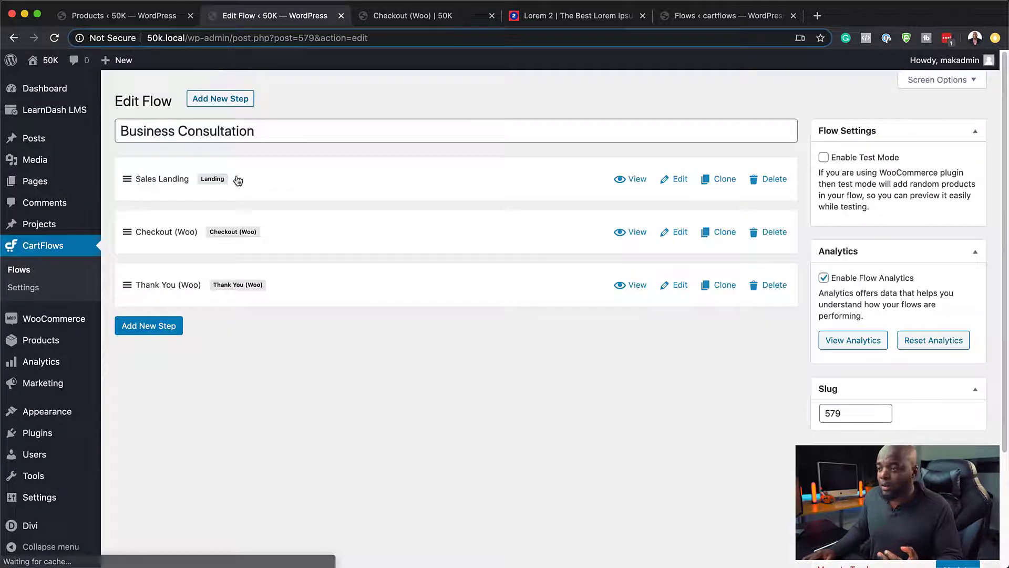
pyautogui.click(680, 285)
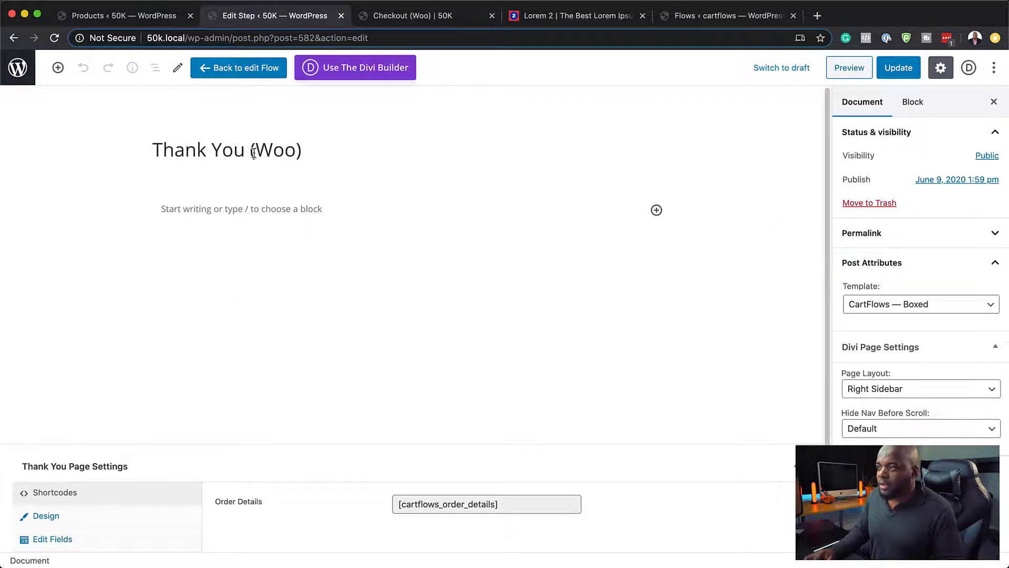
# Step: Change the Thank You (Woo) step's permalink slug to thank-you and update the step
pyautogui.click(254, 153)
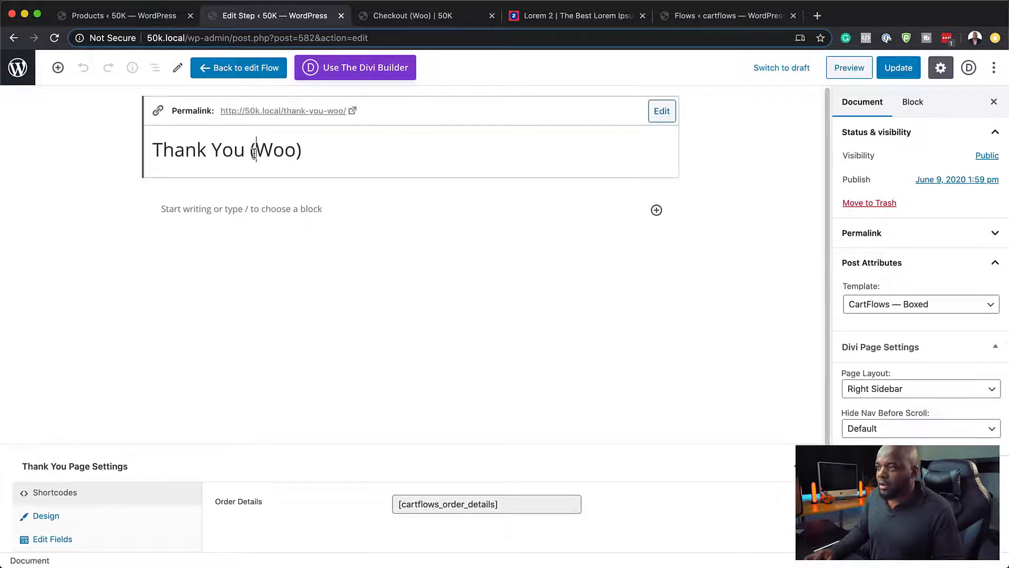
pyautogui.moveTo(250, 152); pyautogui.dragTo(384, 166)
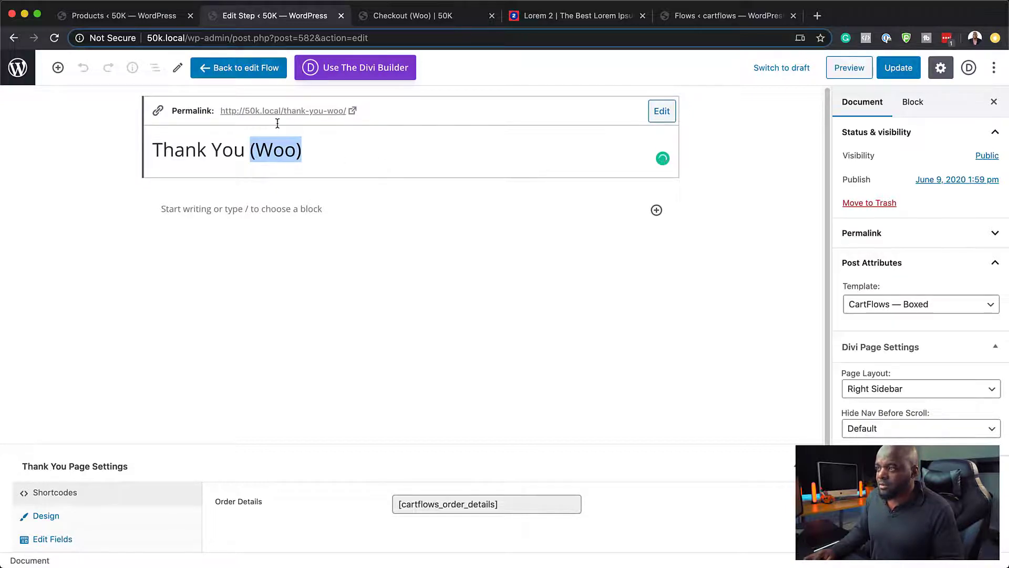
pyautogui.click(661, 111)
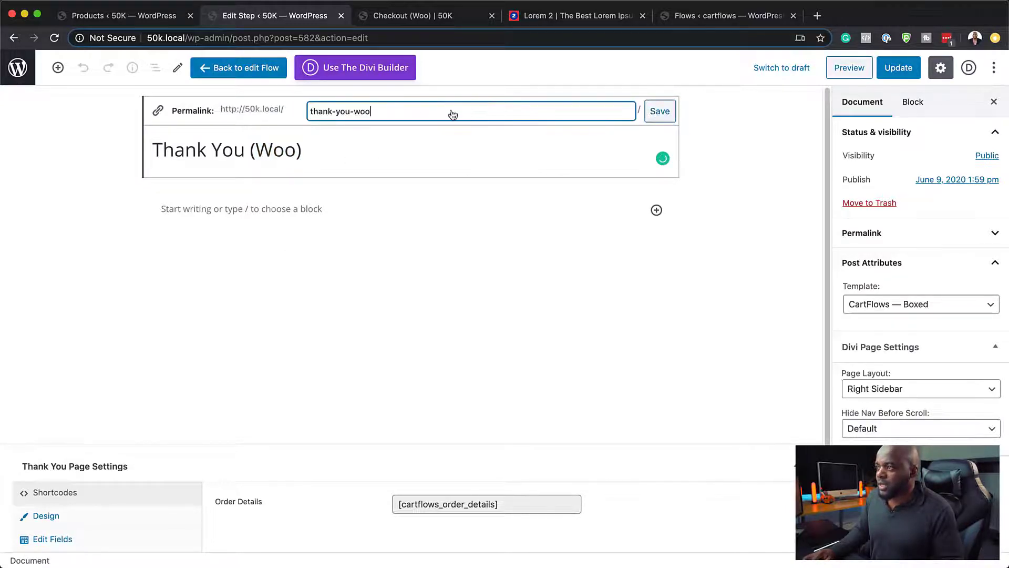
pyautogui.moveTo(351, 113); pyautogui.dragTo(462, 128)
pyautogui.press('BackSpace')
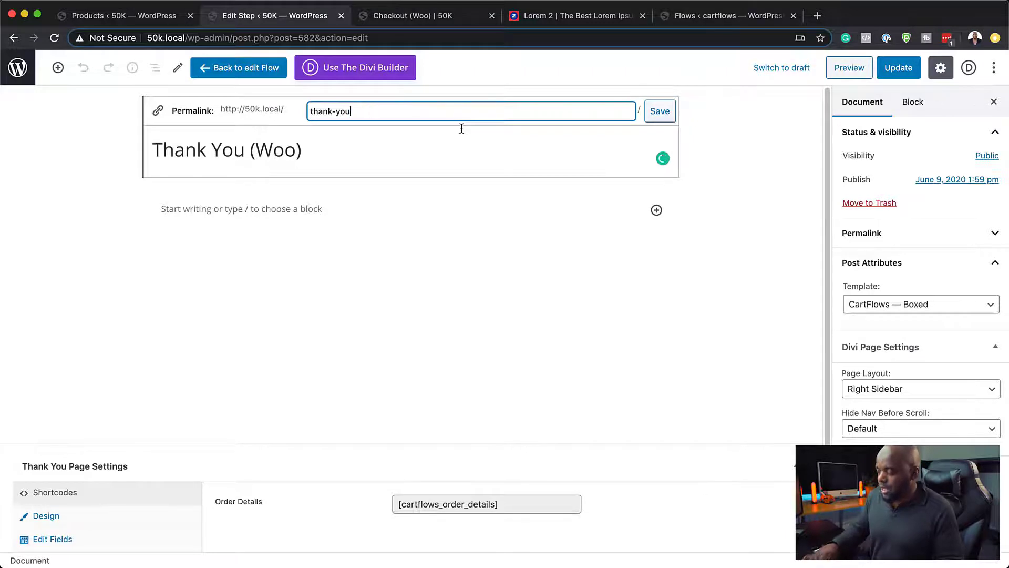
pyautogui.click(659, 113)
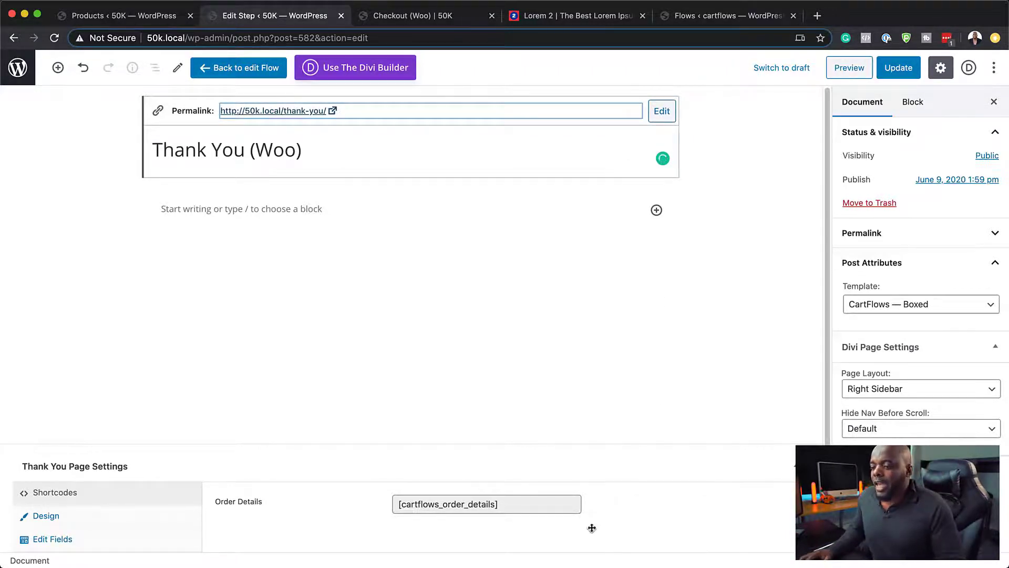
pyautogui.click(511, 505)
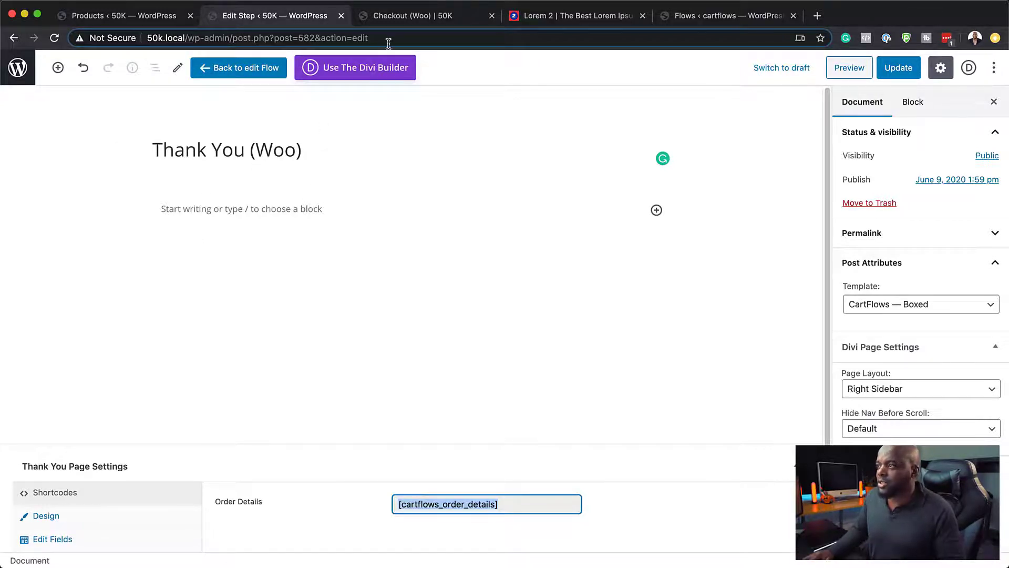
pyautogui.click(917, 68)
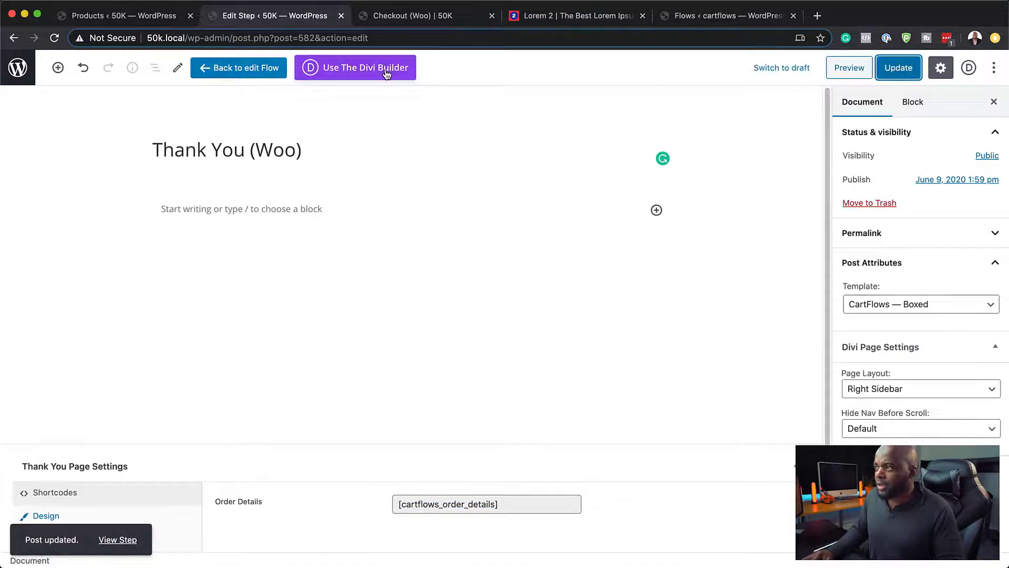
# Step: Look through the Thank You Page Settings, including the Design section and the page text and redirect options
pyautogui.scroll(-3, 345, 330)
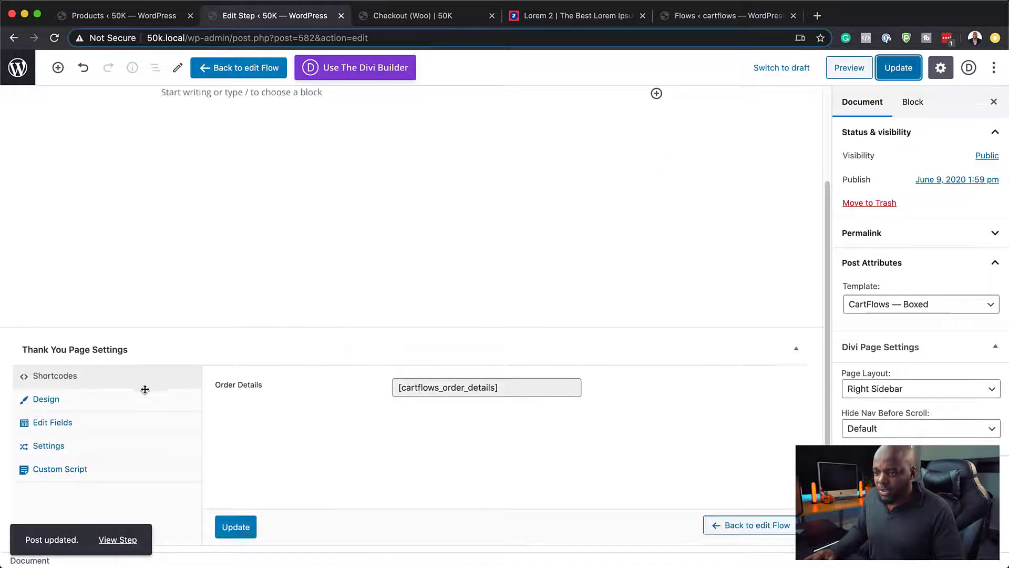
pyautogui.click(63, 400)
pyautogui.click(72, 357)
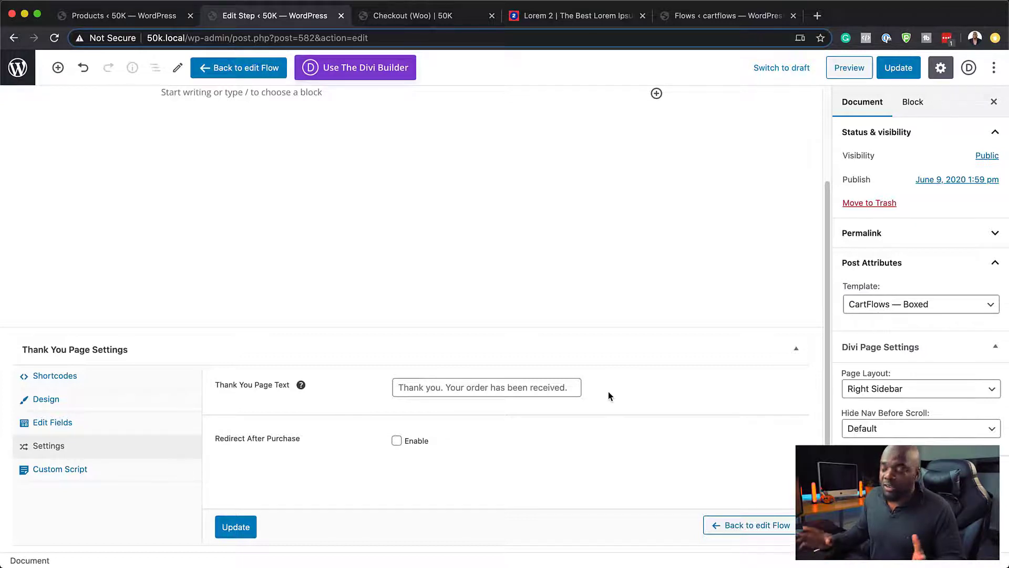
# Step: Try the Redirect After Purchase option with its Redirect Link field, and disable it again
pyautogui.click(397, 443)
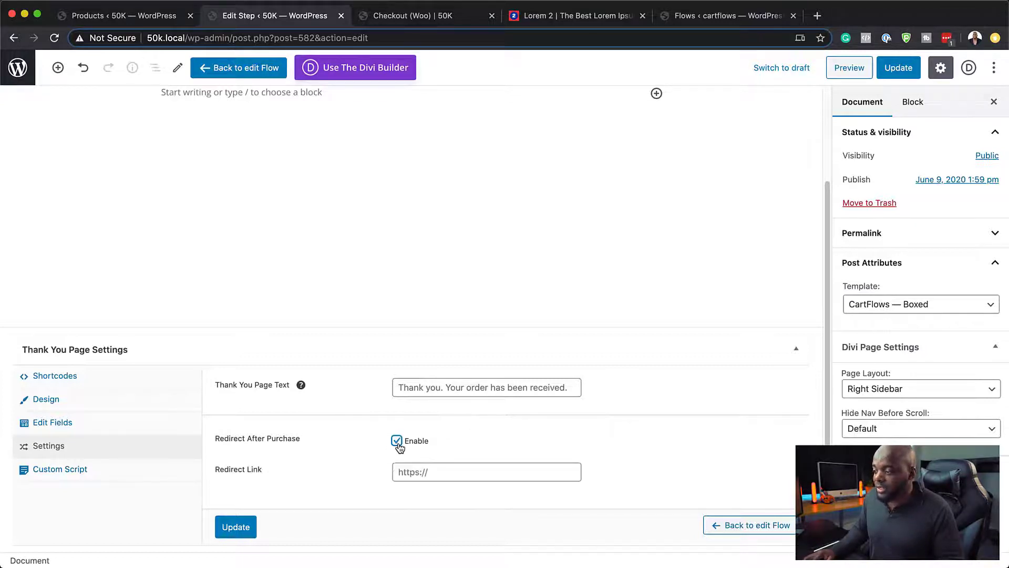
pyautogui.click(476, 472)
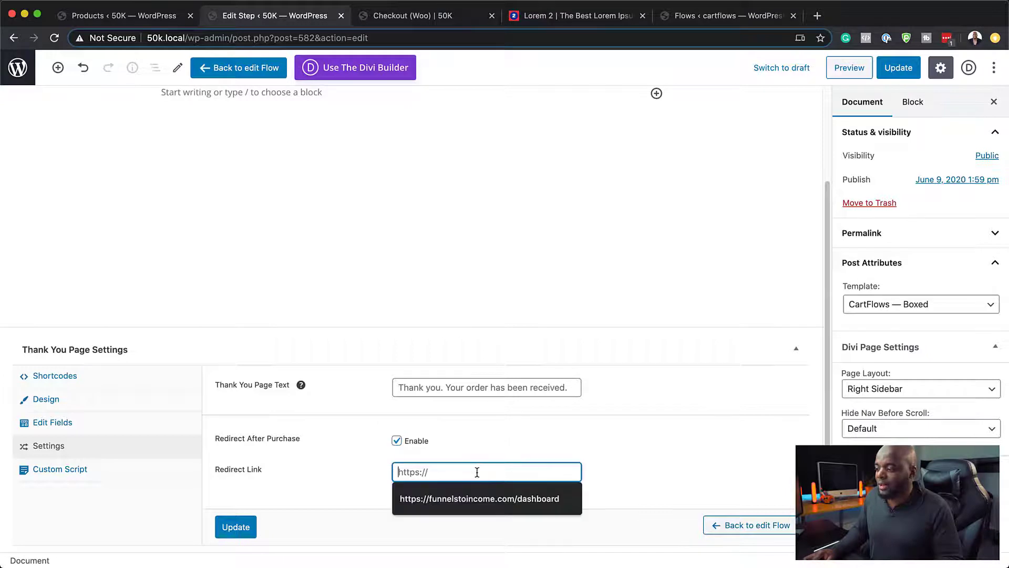
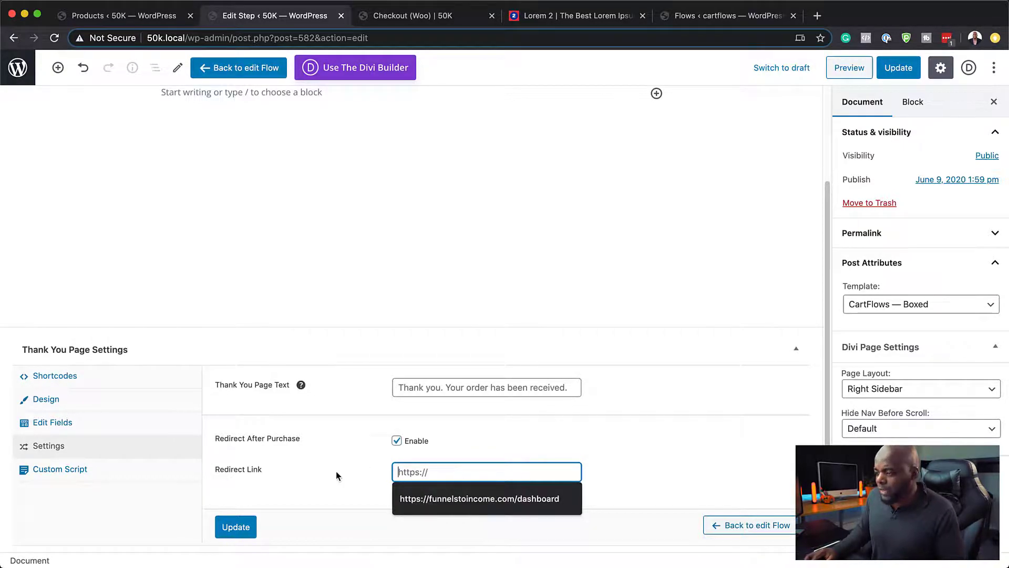
pyautogui.click(398, 445)
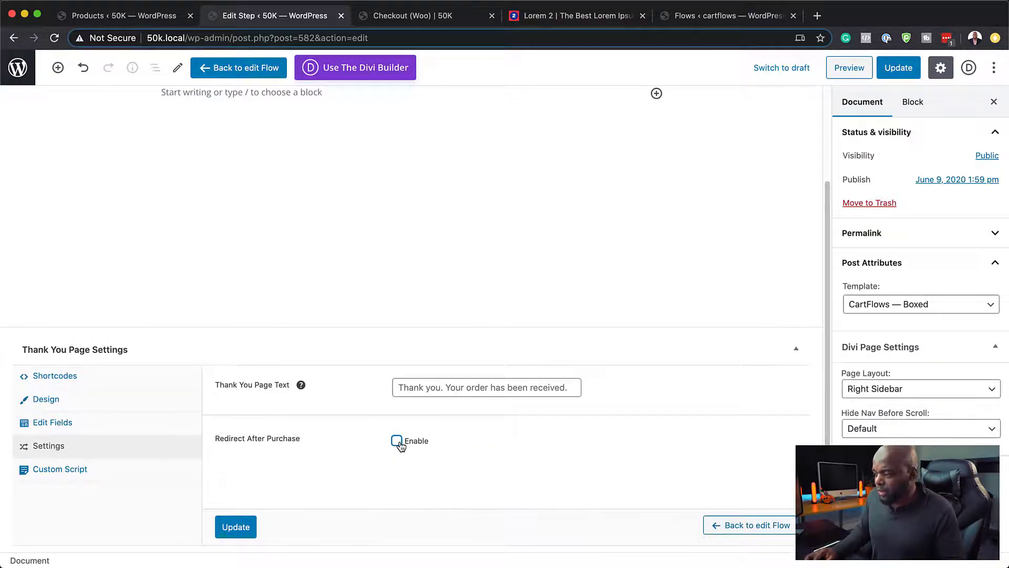
# Step: Update the Thank You (Woo) step, switch it to the Divi Builder, and try to open it there, returning to the step editor
pyautogui.click(236, 526)
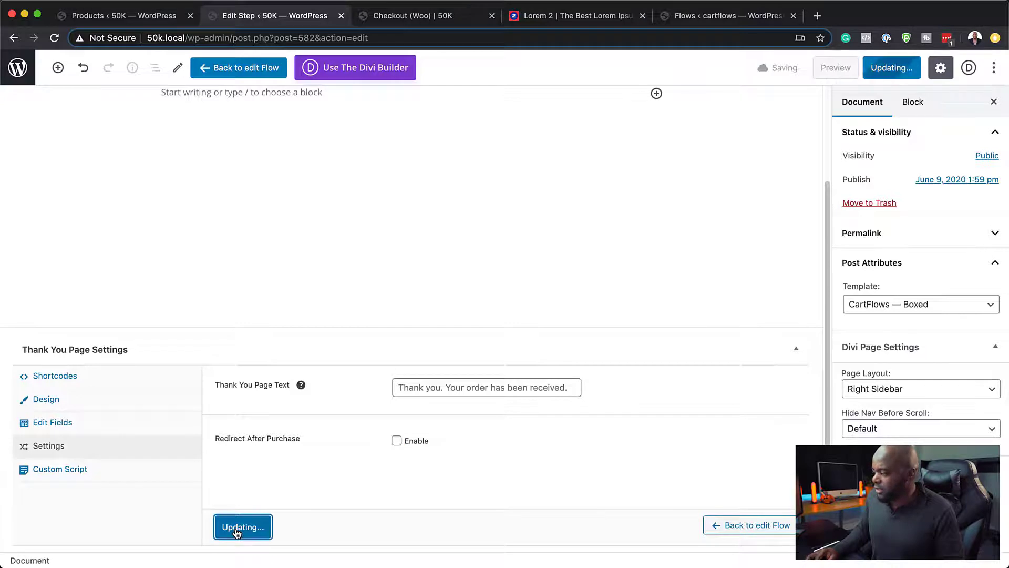
pyautogui.click(392, 67)
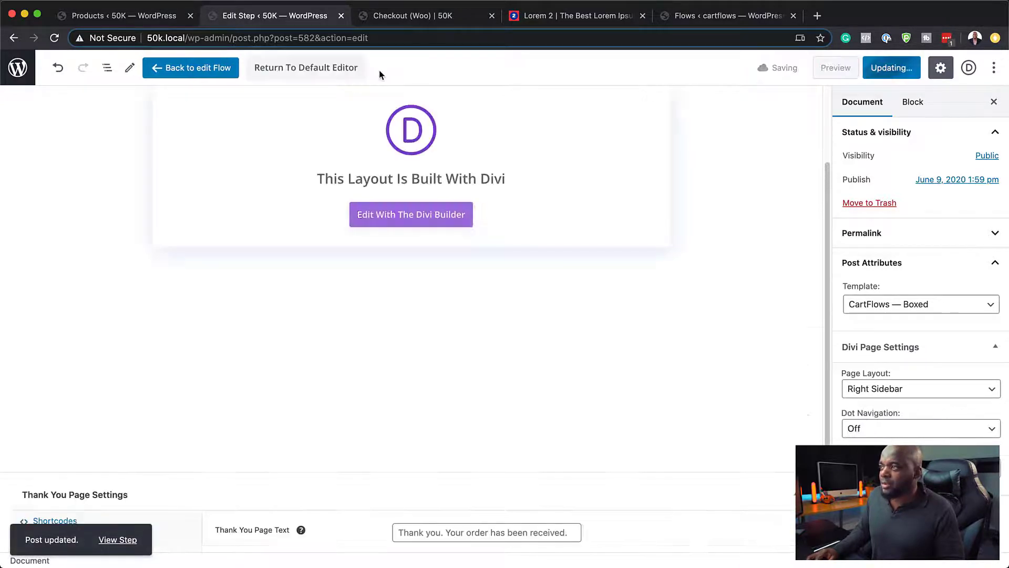
pyautogui.click(430, 215)
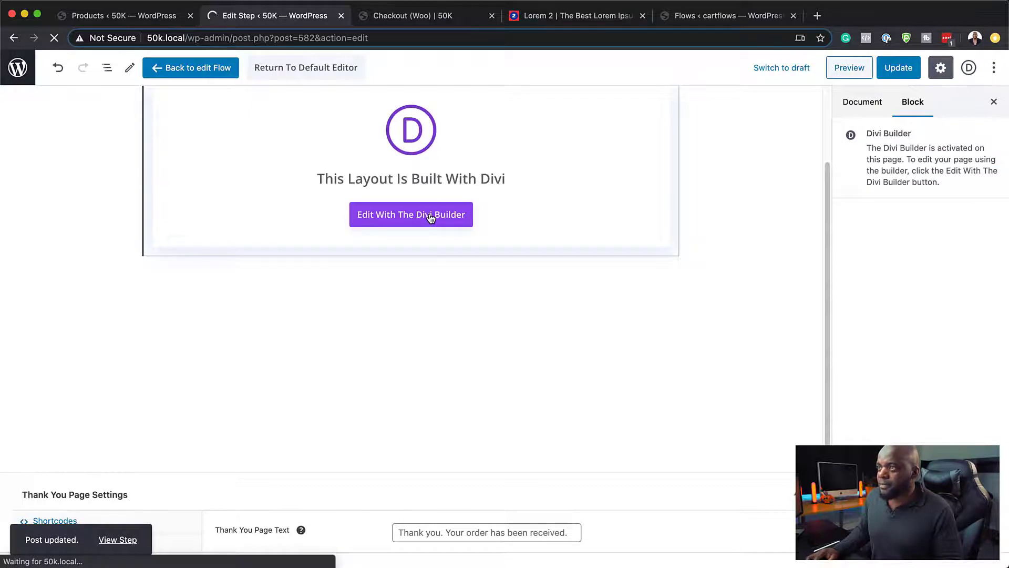
pyautogui.click(14, 41)
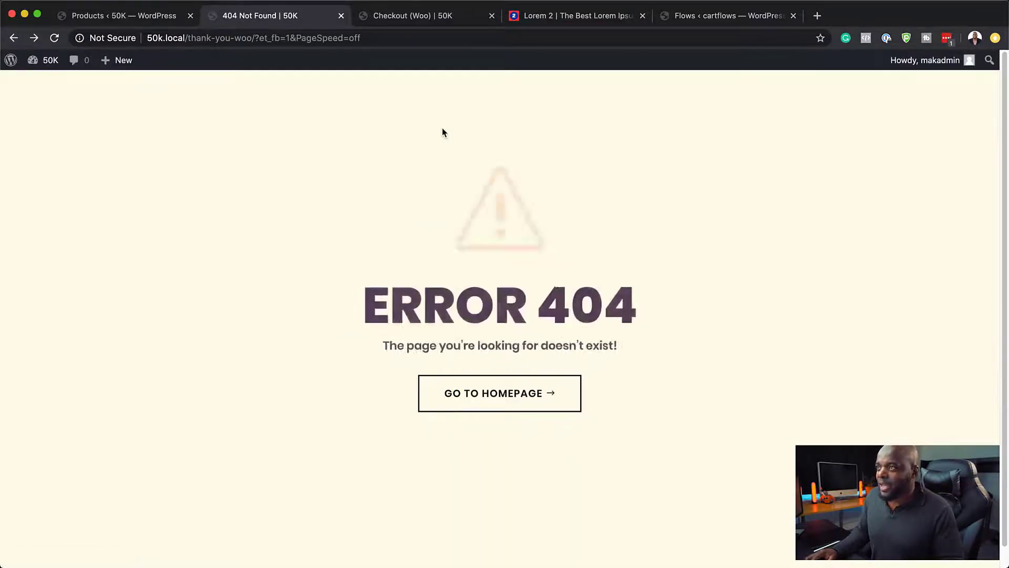
pyautogui.click(17, 37)
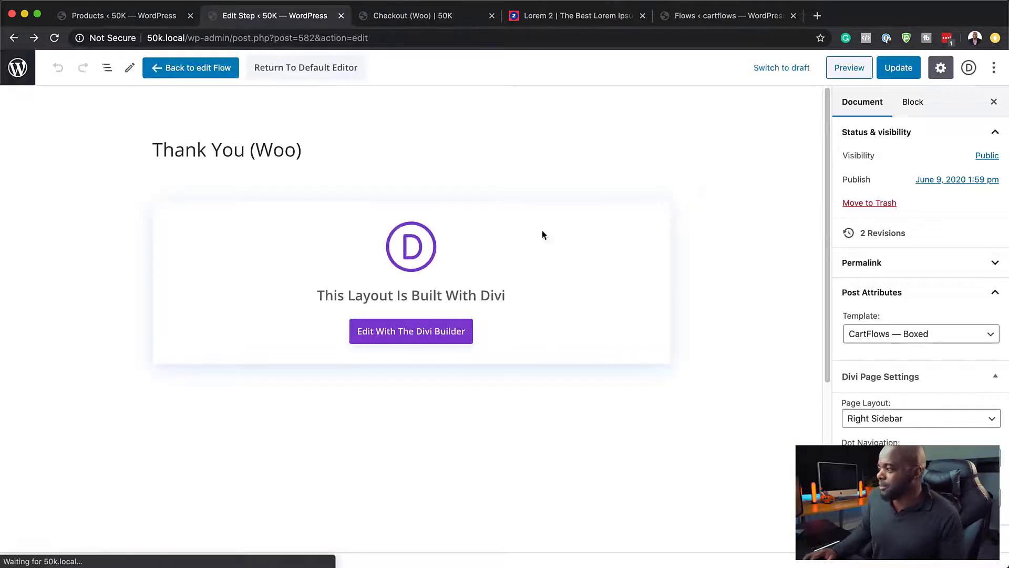
# Step: Try to remove the -2 suffix from the step's permalink slug so it reads thank-you, and update the step
pyautogui.click(437, 159)
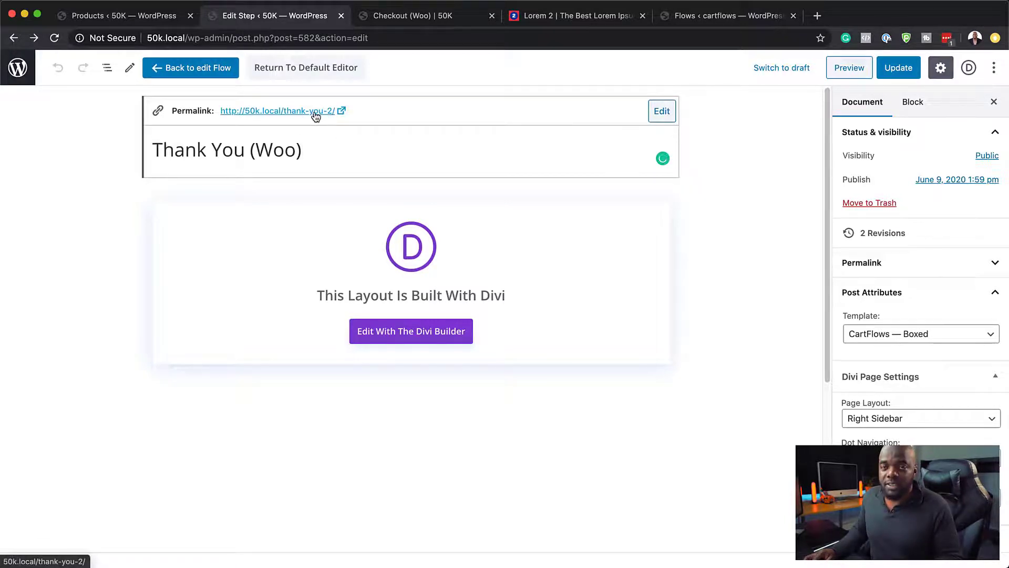
pyautogui.click(661, 111)
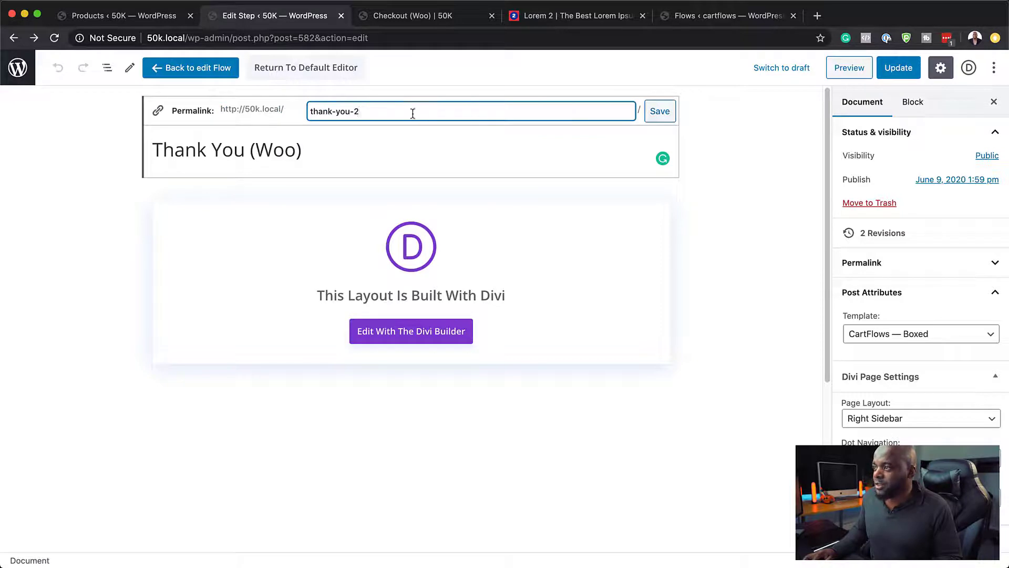
pyautogui.press('BackSpace')
pyautogui.press('BackSpace')
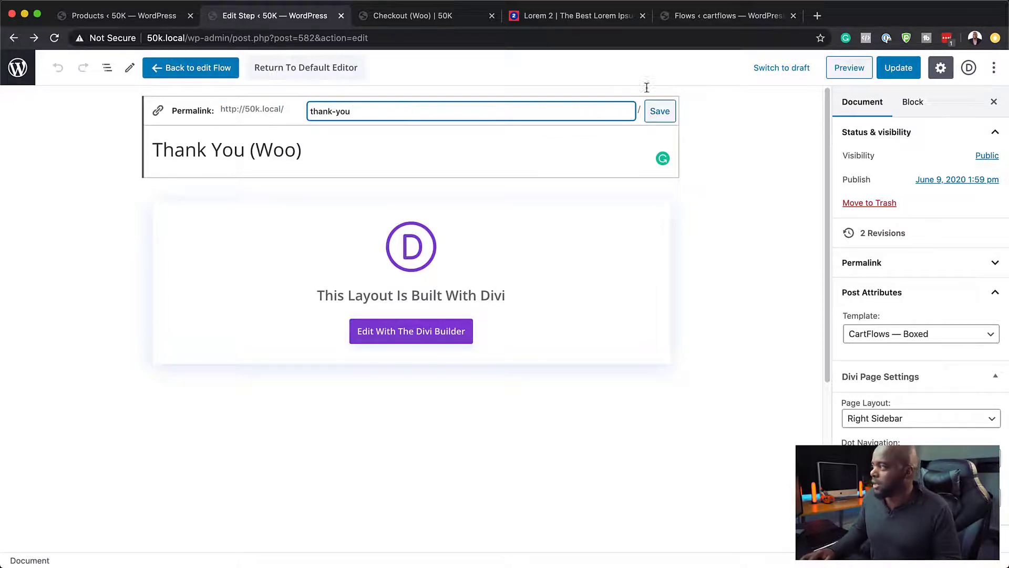
pyautogui.click(660, 112)
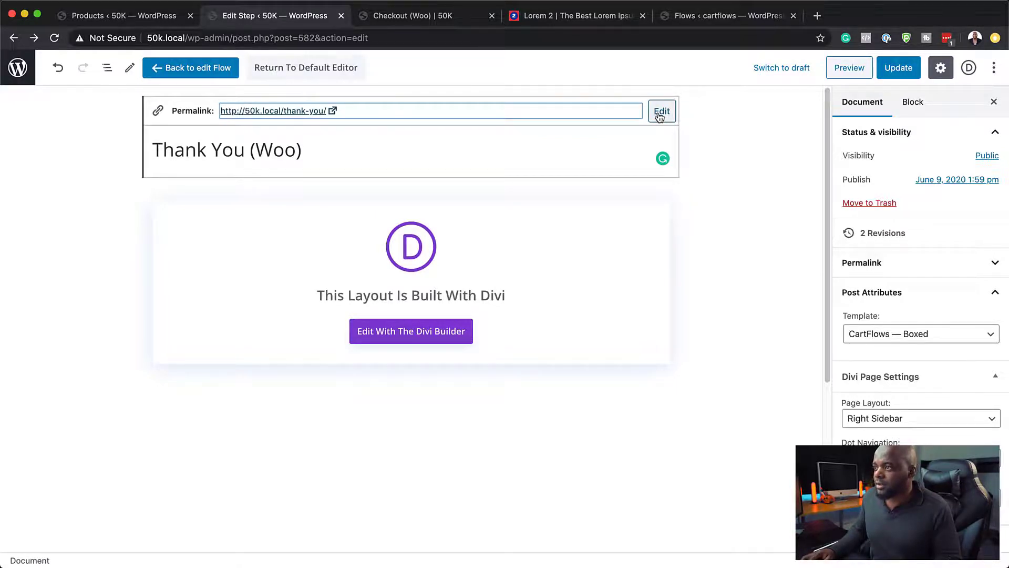
pyautogui.click(903, 68)
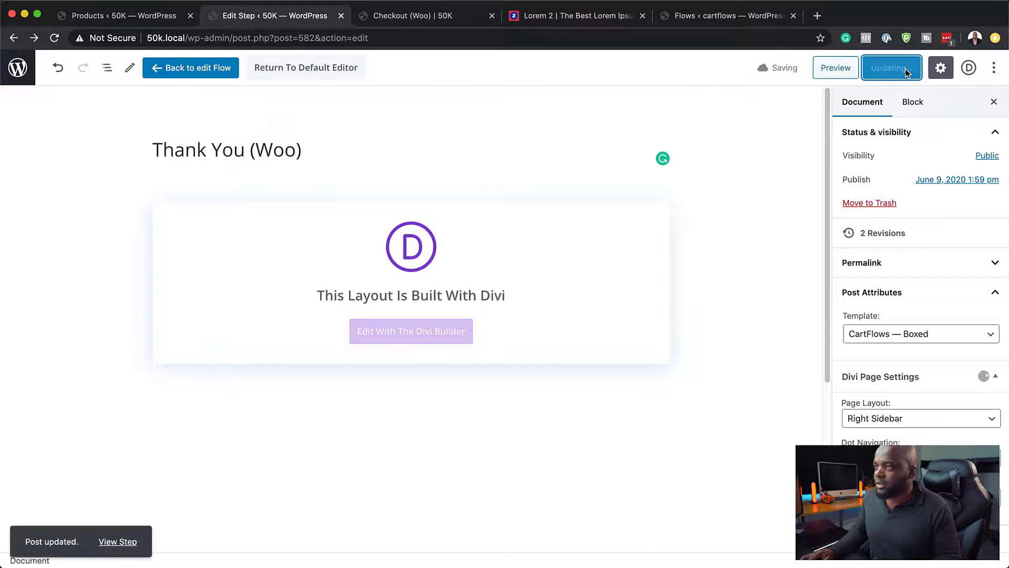
# Step: View the published Thank You (Woo) step, enable the Visual Builder, and start building the page from scratch
pyautogui.click(119, 541)
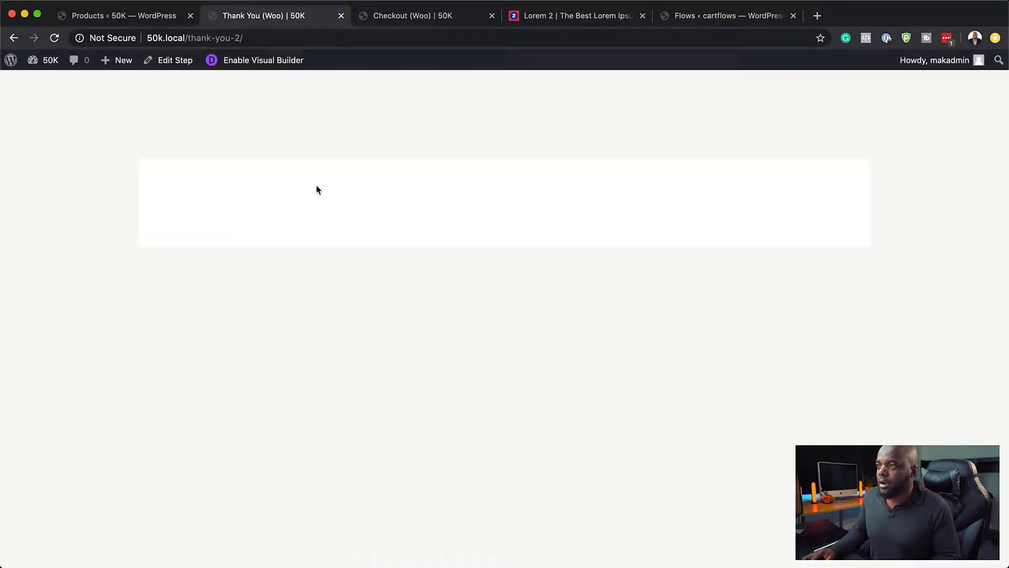
pyautogui.click(273, 65)
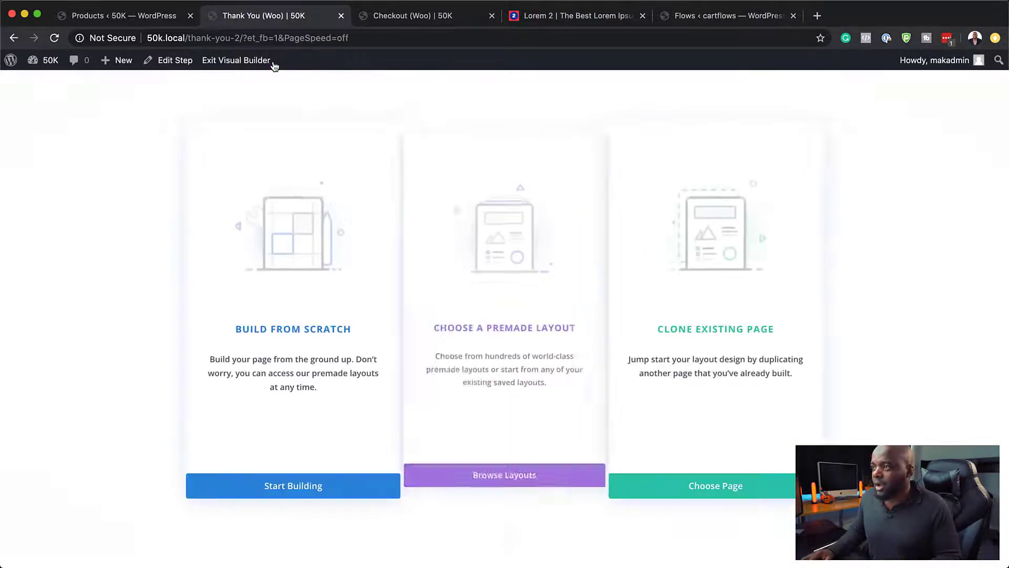
pyautogui.click(268, 333)
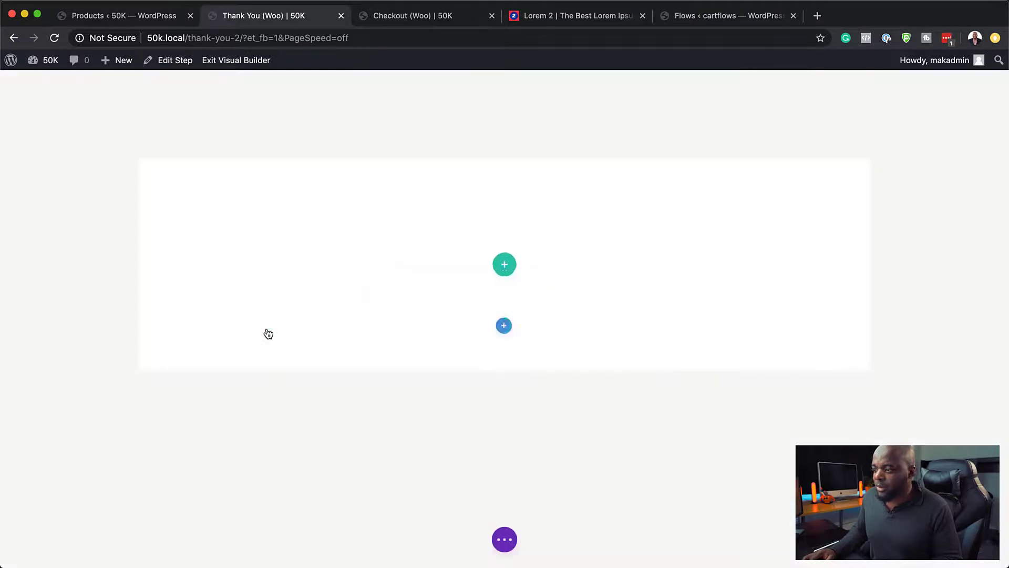
# Step: Add a single-column row to the empty section and insert a Text module in it
pyautogui.click(442, 370)
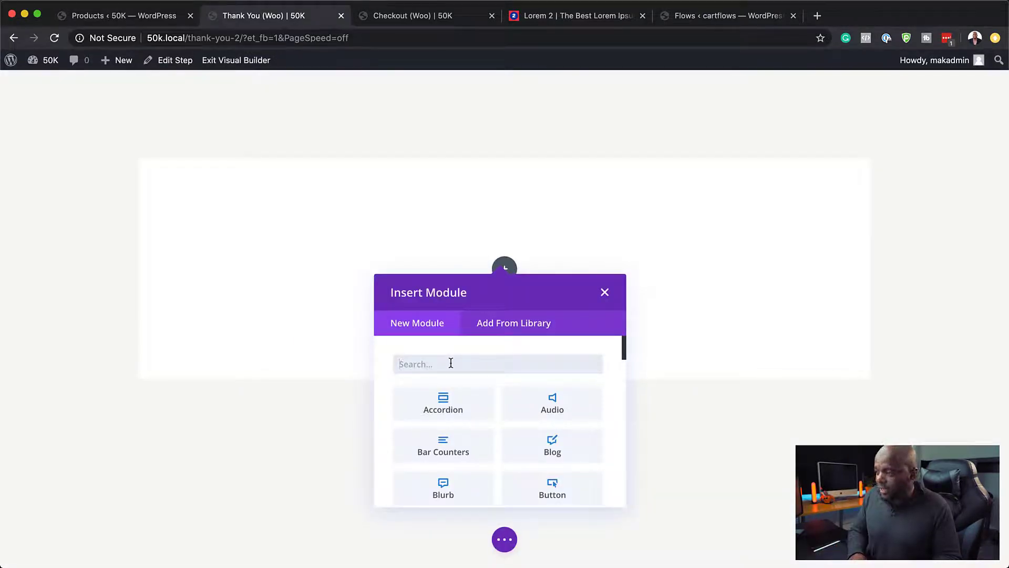
pyautogui.write('te')
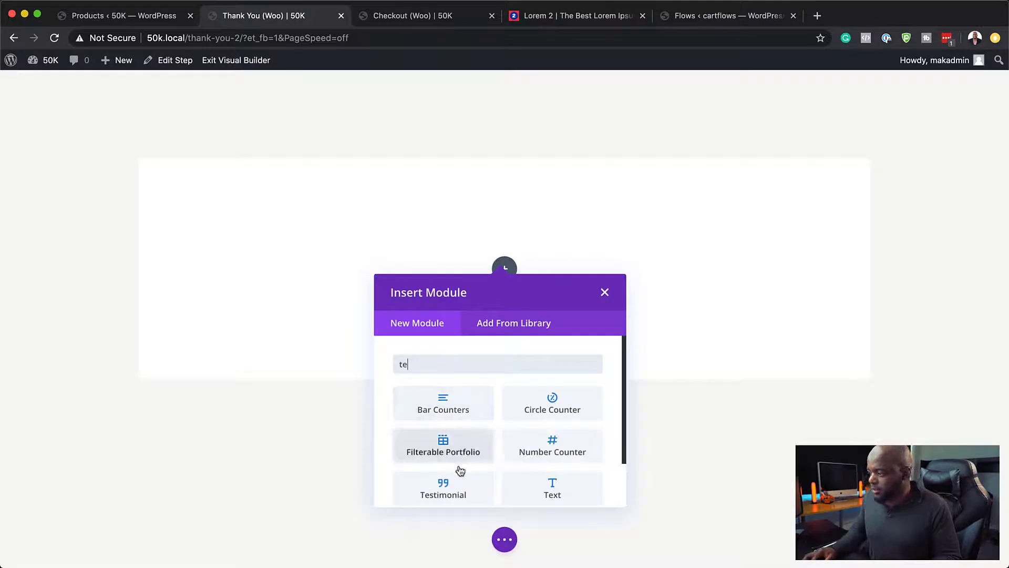
pyautogui.click(562, 487)
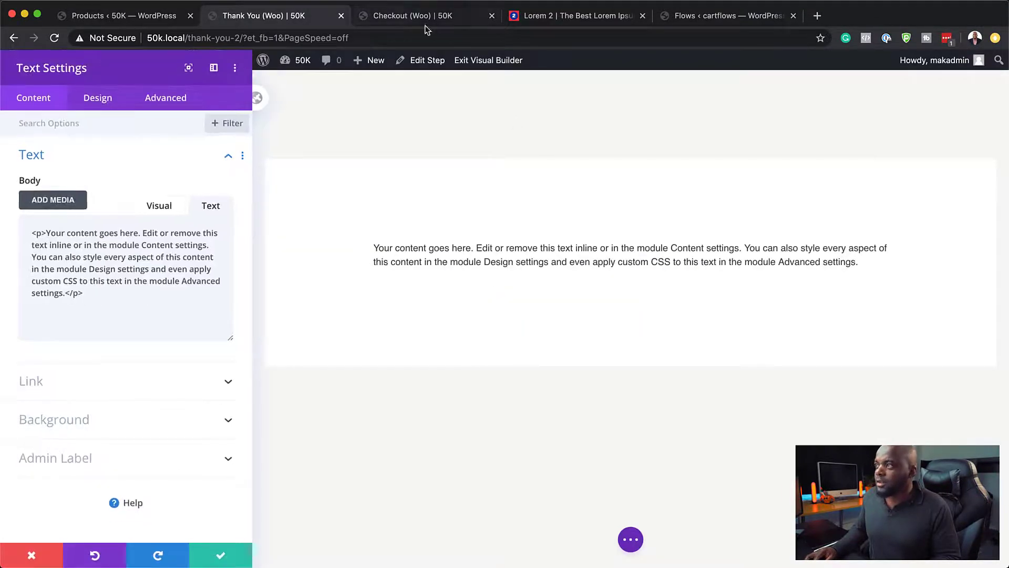
# Step: Copy the highlighted "Praesent dapibus" placeholder paragraph from the Lorem 2 website
pyautogui.click(573, 16)
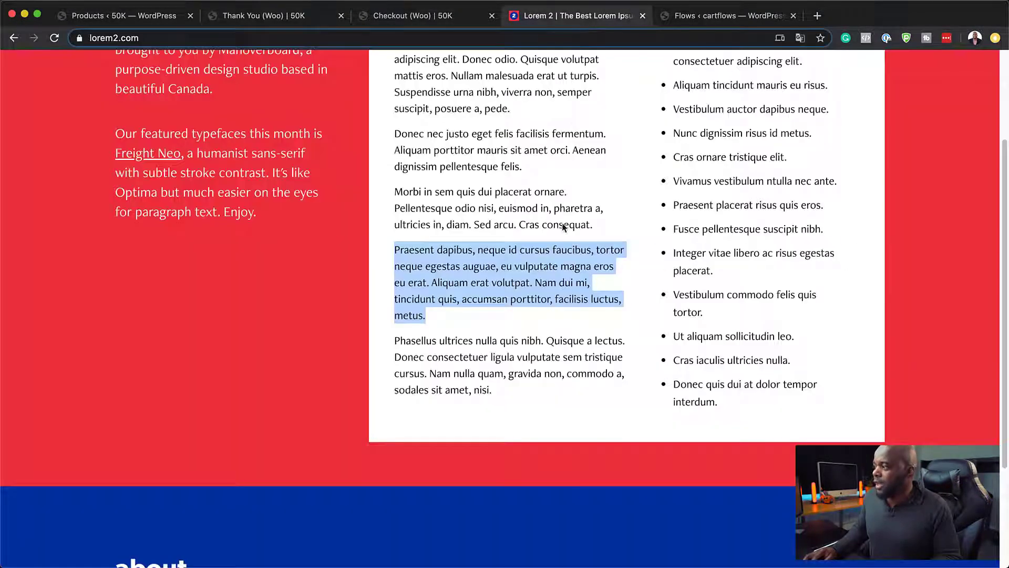
pyautogui.rightClick(455, 269)
pyautogui.click(511, 292)
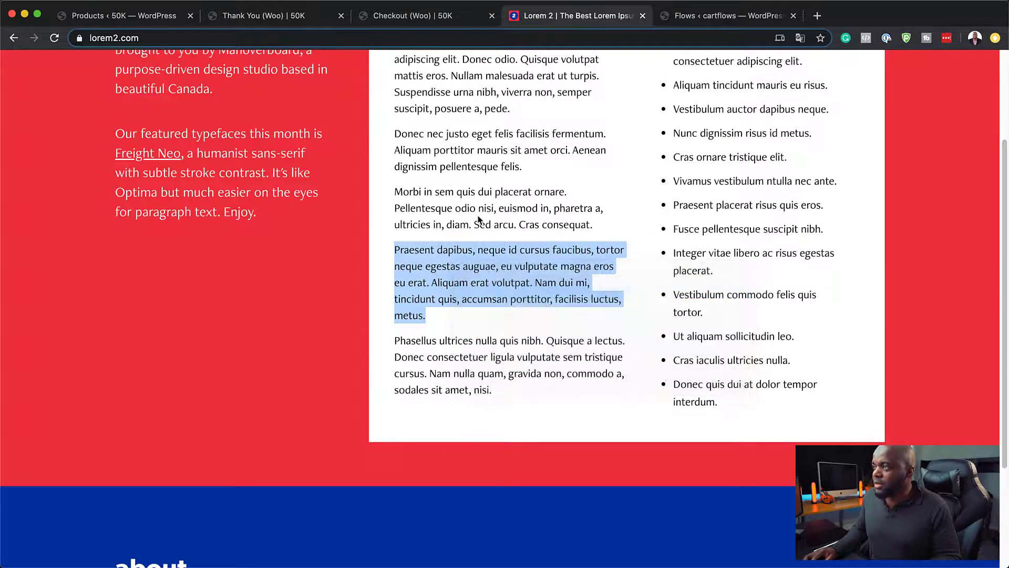
# Step: Try the copied paragraph as the Text module's body on the Thank You (Woo) page, and delete the module
pyautogui.click(297, 15)
pyautogui.press('super+a')
pyautogui.press('super+v')
pyautogui.click(221, 558)
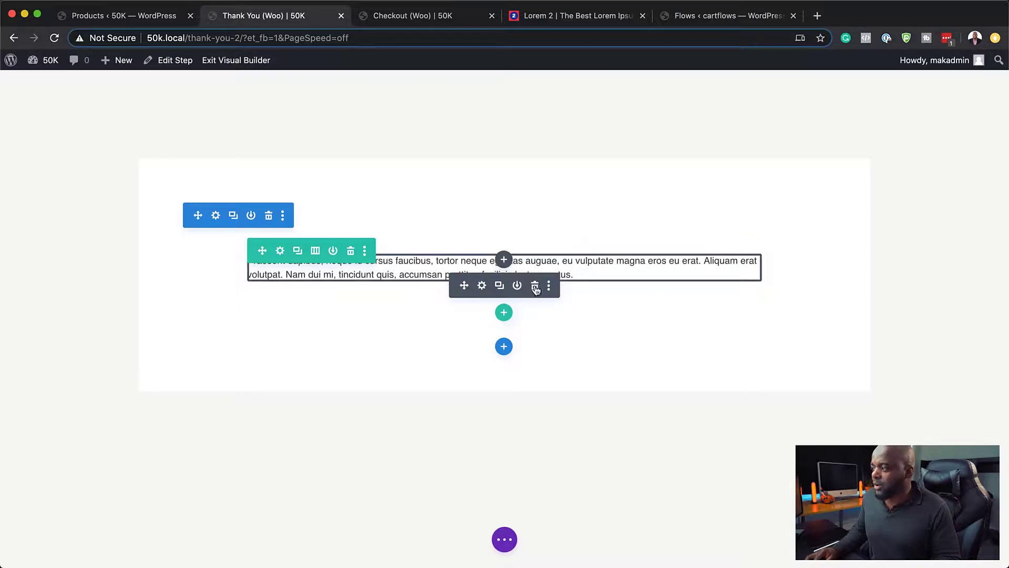
pyautogui.click(535, 284)
# Step: Insert a Blurb module in the empty row of the Thank You page
pyautogui.click(503, 269)
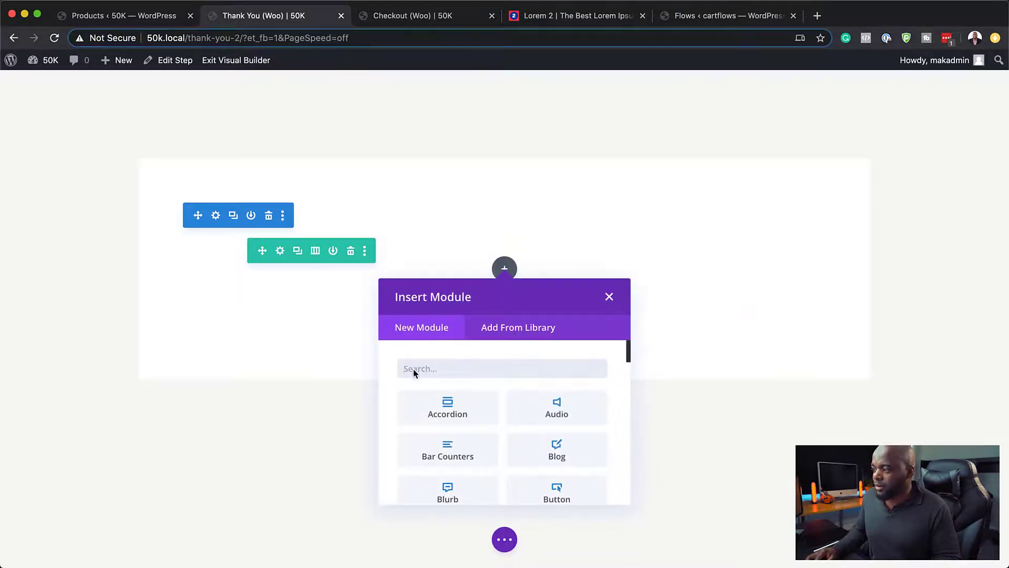
pyautogui.write('blur')
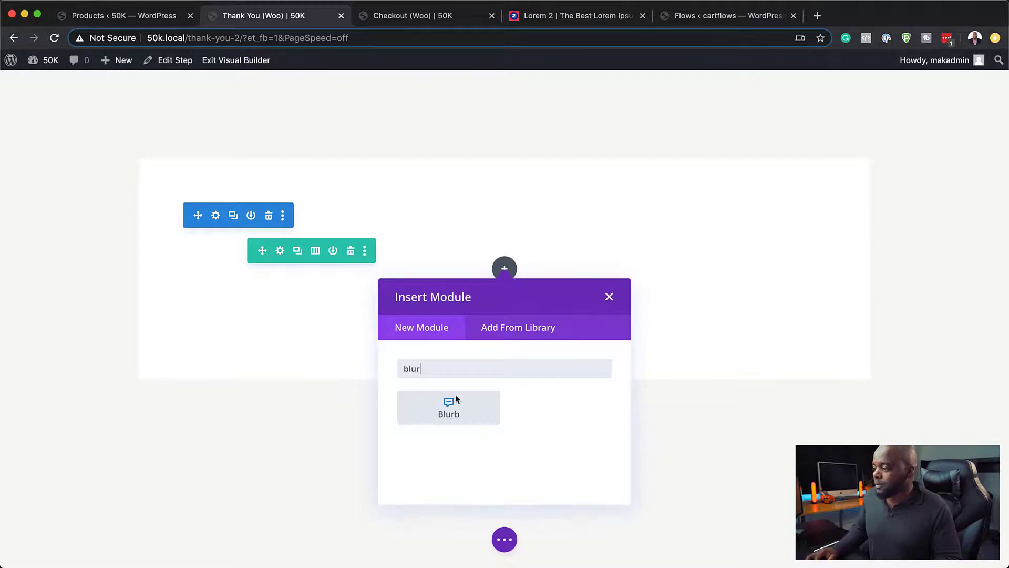
pyautogui.click(456, 398)
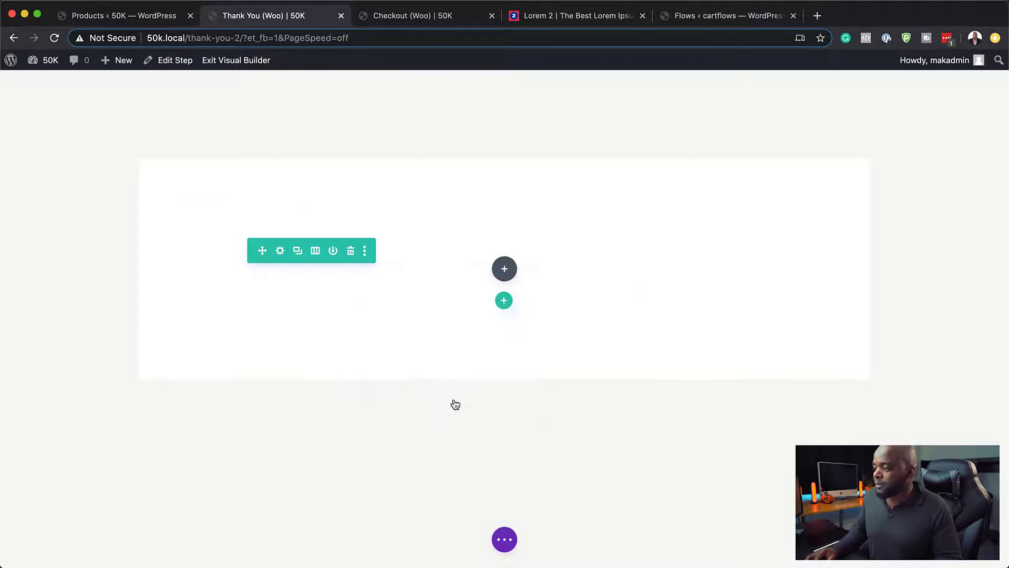
# Step: Make the blurb use an icon instead of an image and choose the filled circle check mark
pyautogui.click(78, 438)
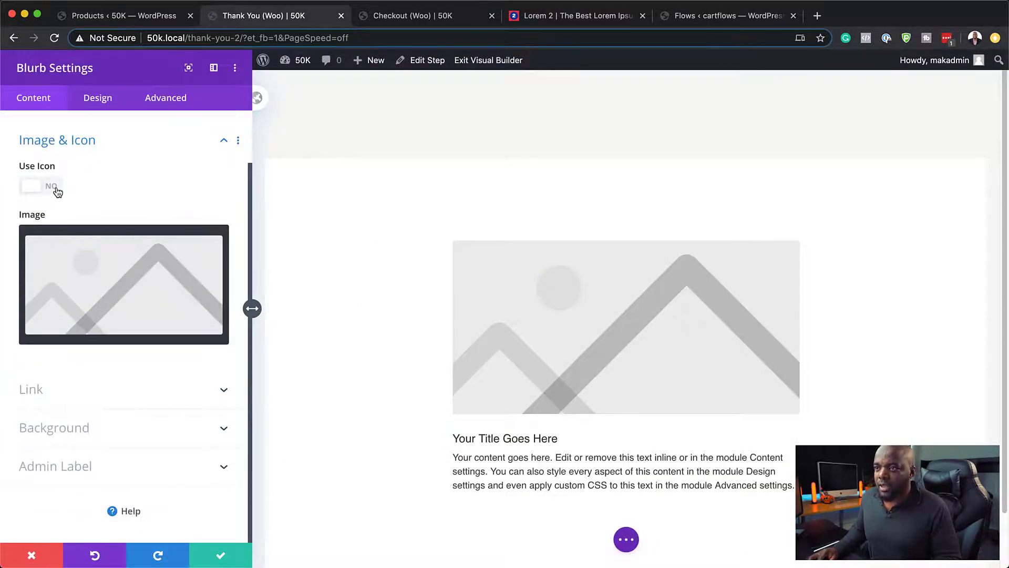
pyautogui.click(58, 193)
pyautogui.moveTo(227, 245); pyautogui.dragTo(241, 296)
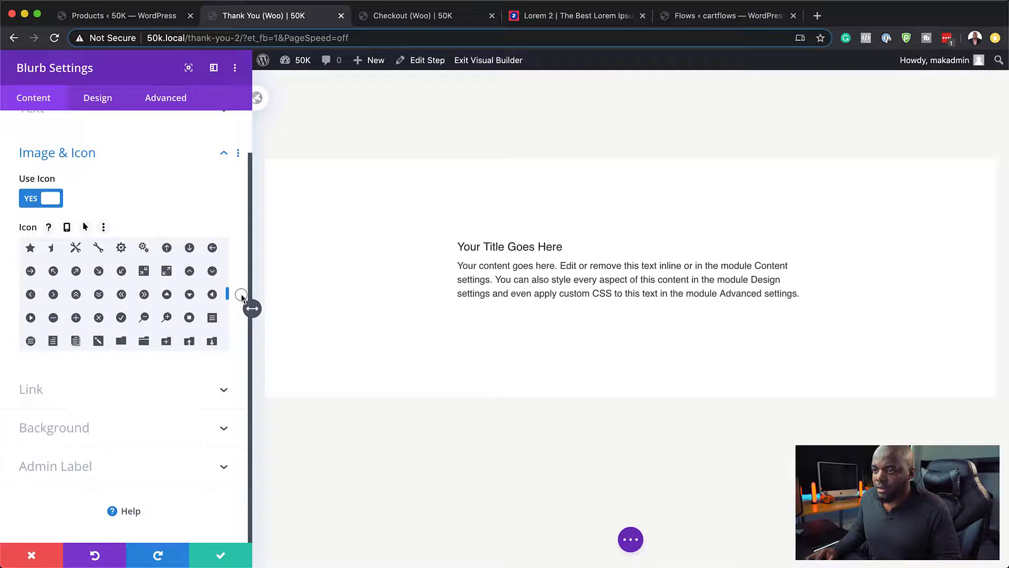
pyautogui.click(120, 317)
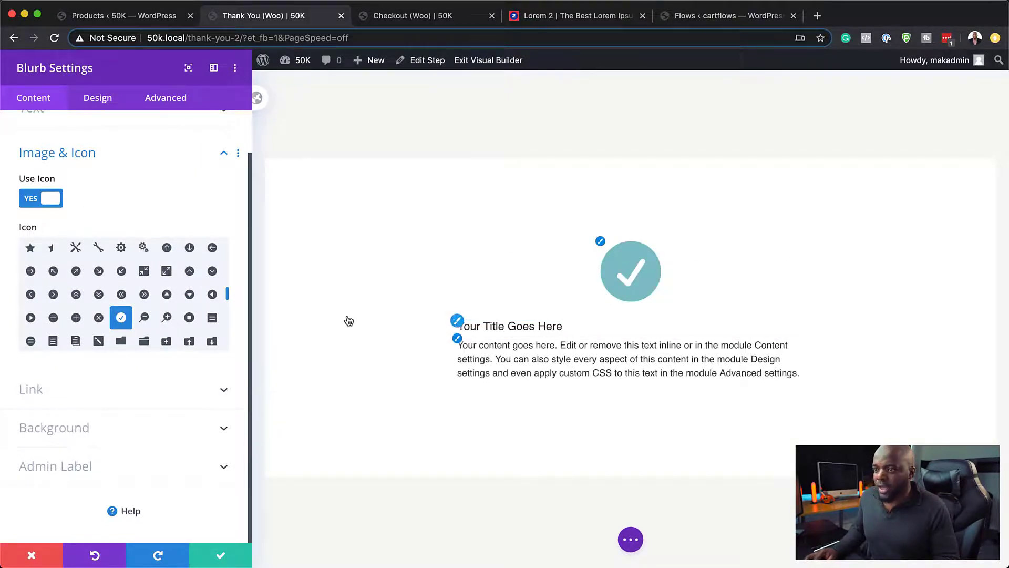
# Step: Set the blurb's title to "Thank you!" and replace its body text with the copied "Praesent dapibus" paragraph
pyautogui.scroll(2, 72, 174)
pyautogui.click(72, 160)
pyautogui.tripleClick(122, 203)
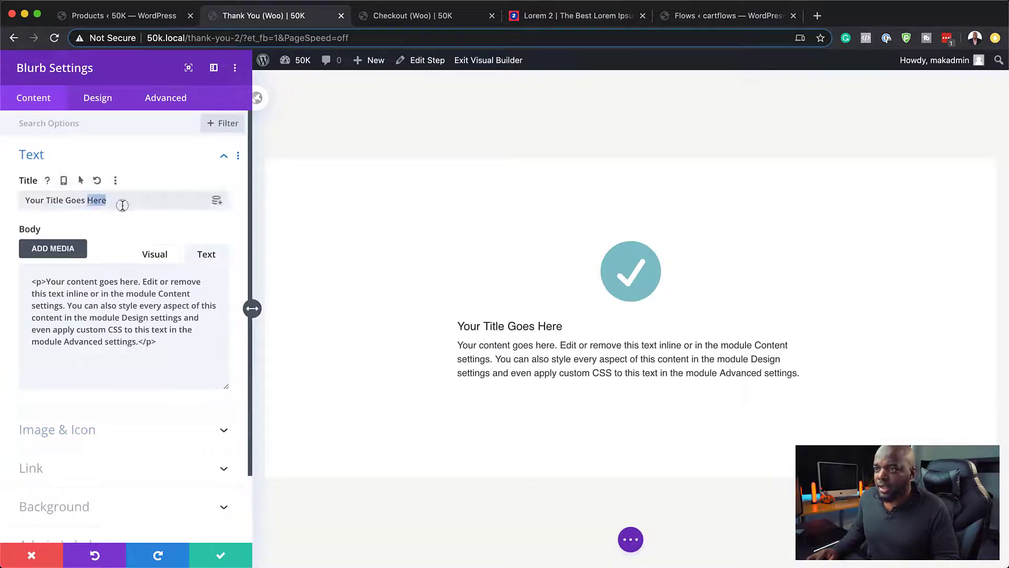
pyautogui.write('Thank you!')
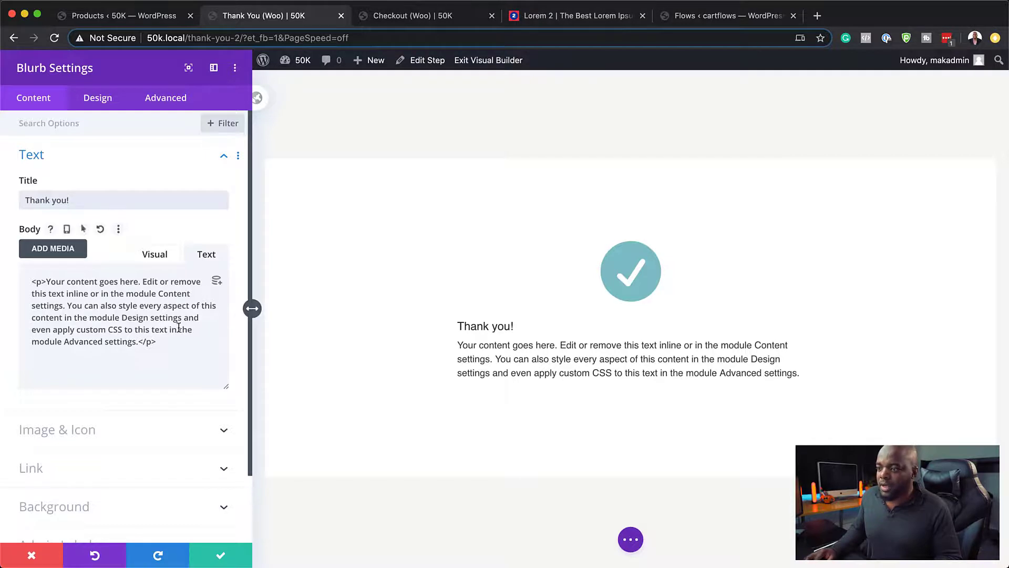
pyautogui.moveTo(157, 343); pyautogui.dragTo(26, 281)
pyautogui.press('super+v')
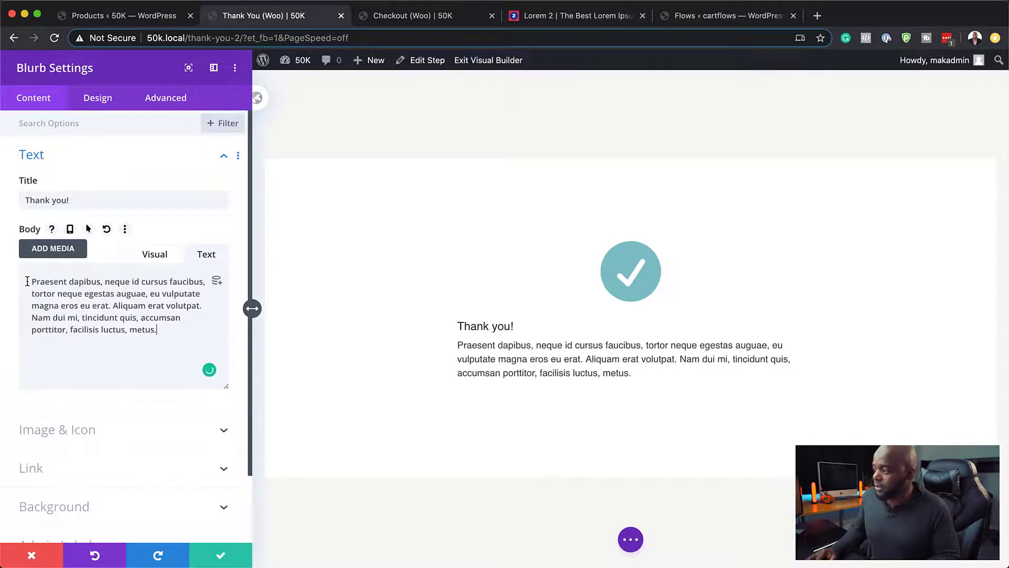
# Step: Color the blurb's icon yellow, leave Circle Icon off after trying it, and set the icon font size to 63px
pyautogui.click(98, 98)
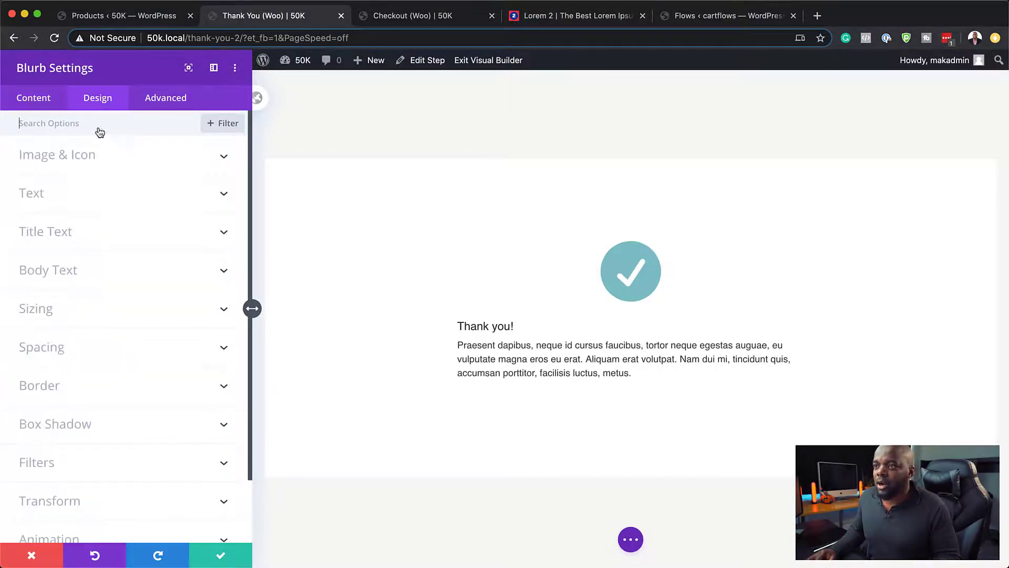
pyautogui.click(81, 156)
pyautogui.click(103, 212)
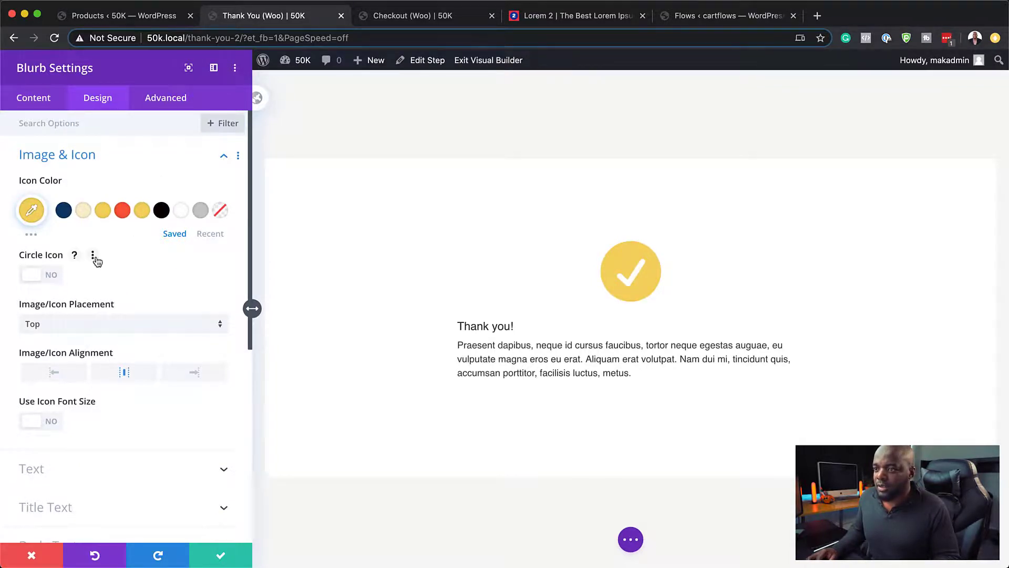
pyautogui.click(54, 277)
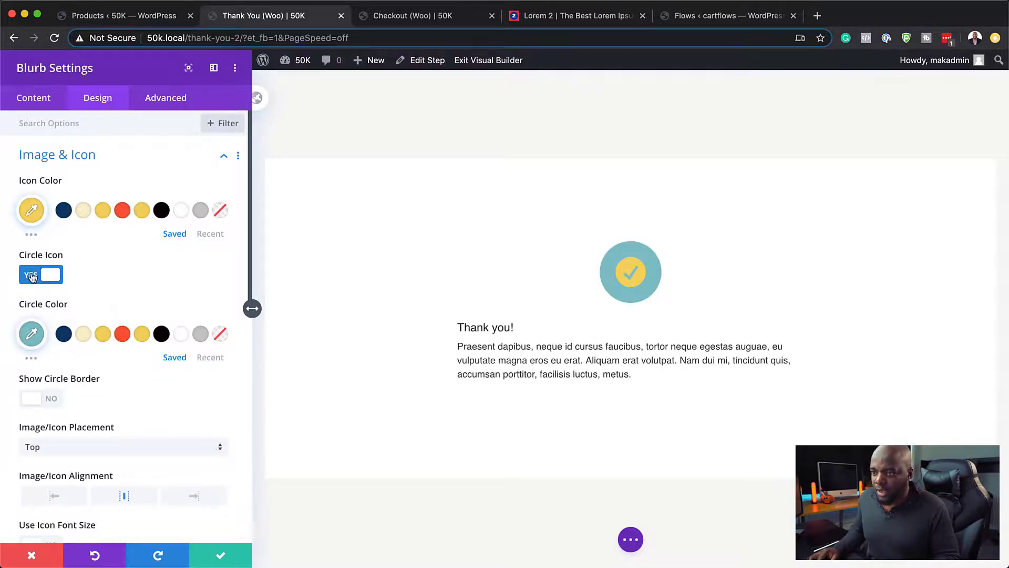
pyautogui.click(51, 277)
pyautogui.click(40, 421)
pyautogui.moveTo(124, 470); pyautogui.dragTo(89, 476)
# Step: Center the blurb's title and set it in Poppins Bold with the dark blue color #0d3b66
pyautogui.scroll(-5, 194, 464)
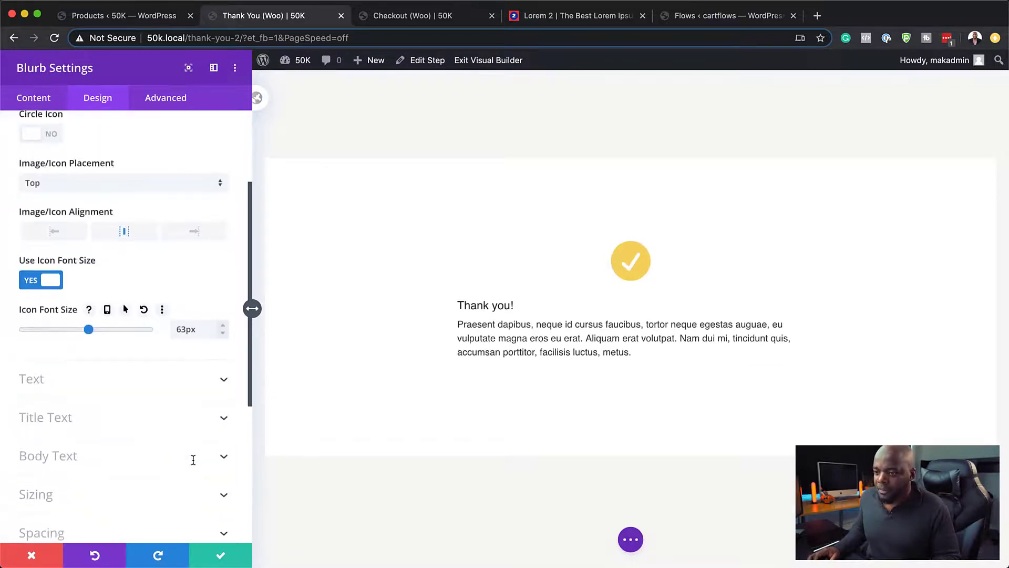
pyautogui.click(75, 419)
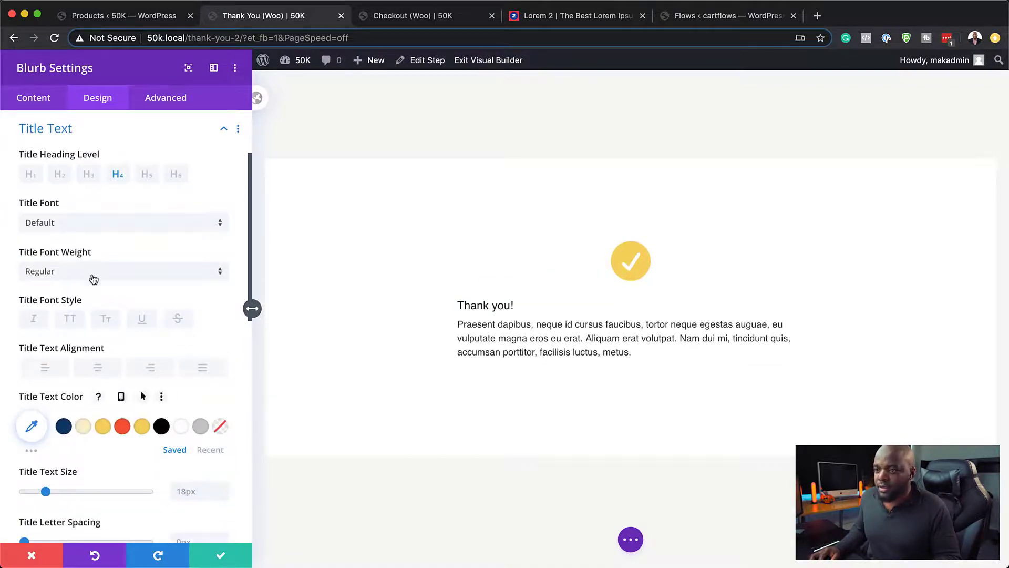
pyautogui.click(98, 369)
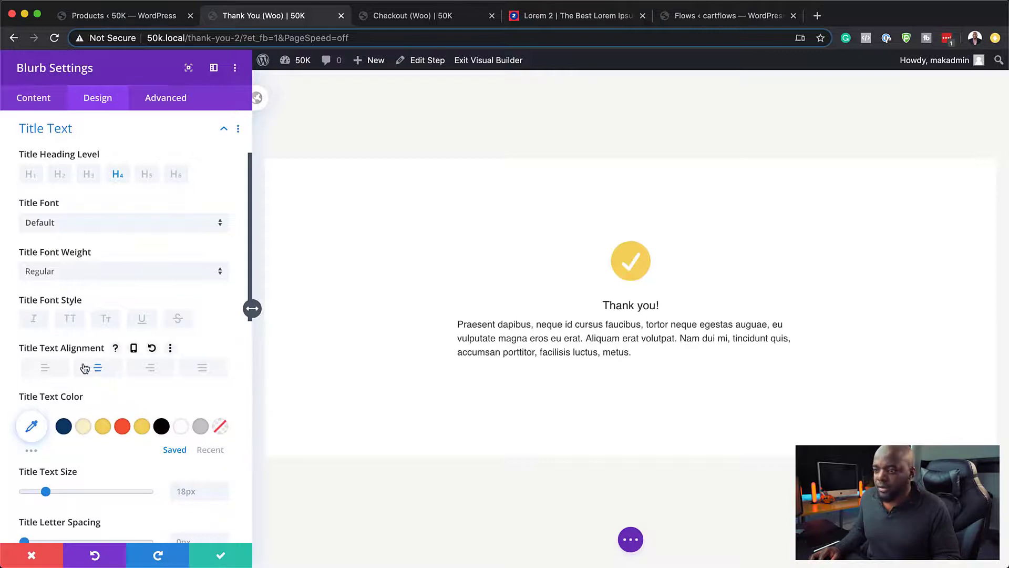
pyautogui.click(56, 226)
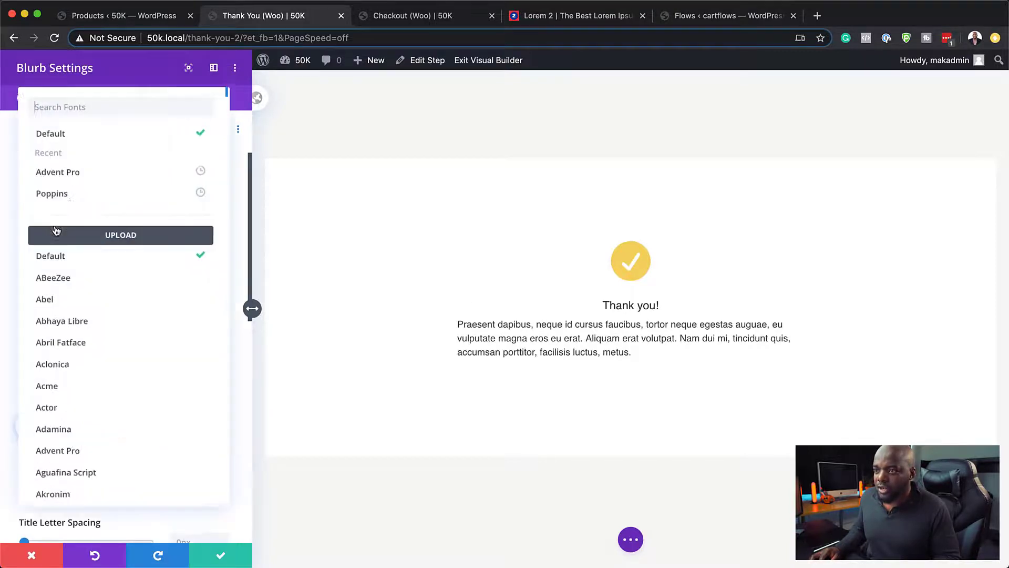
pyautogui.click(66, 199)
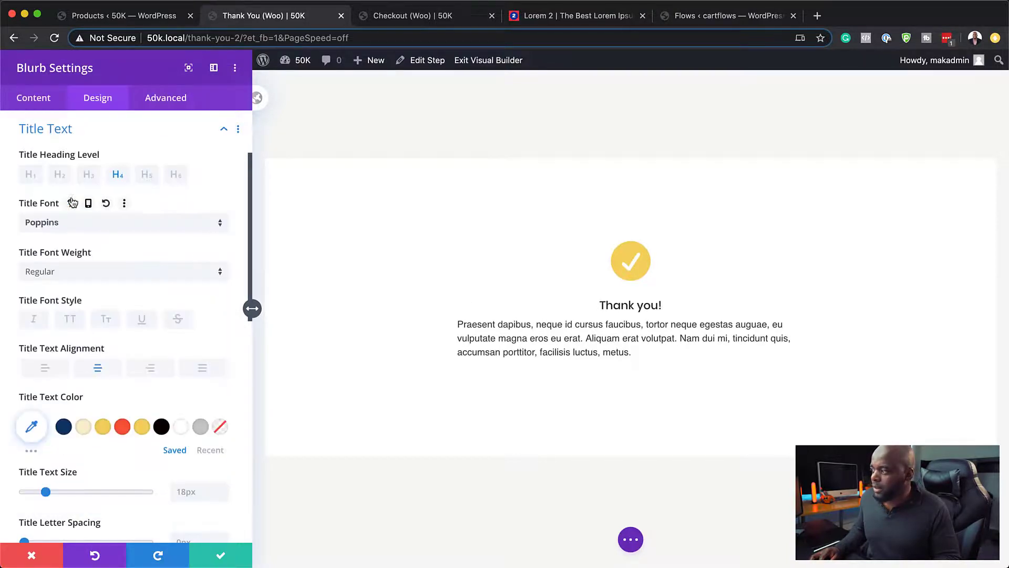
pyautogui.click(63, 273)
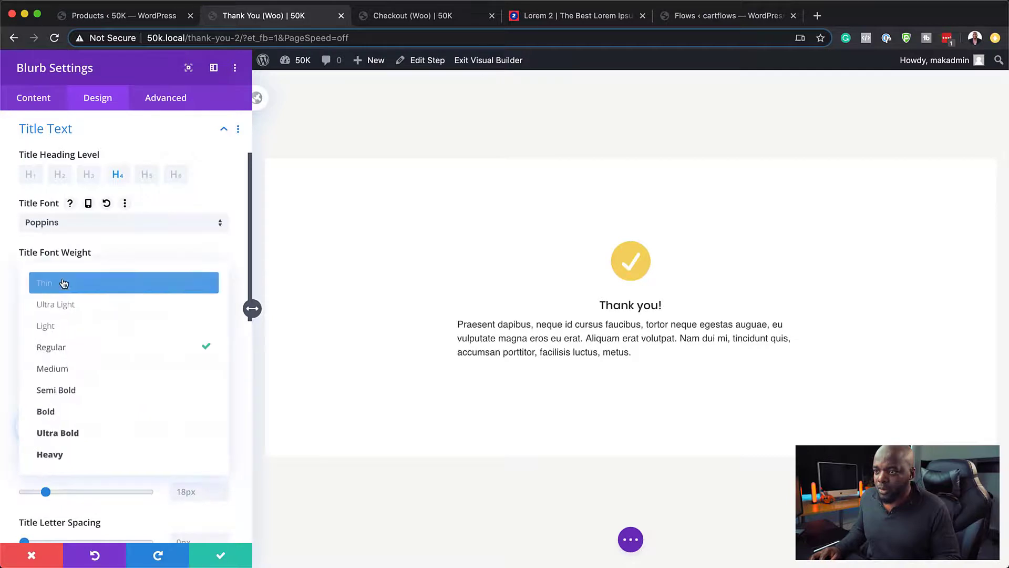
pyautogui.click(80, 417)
pyautogui.click(64, 428)
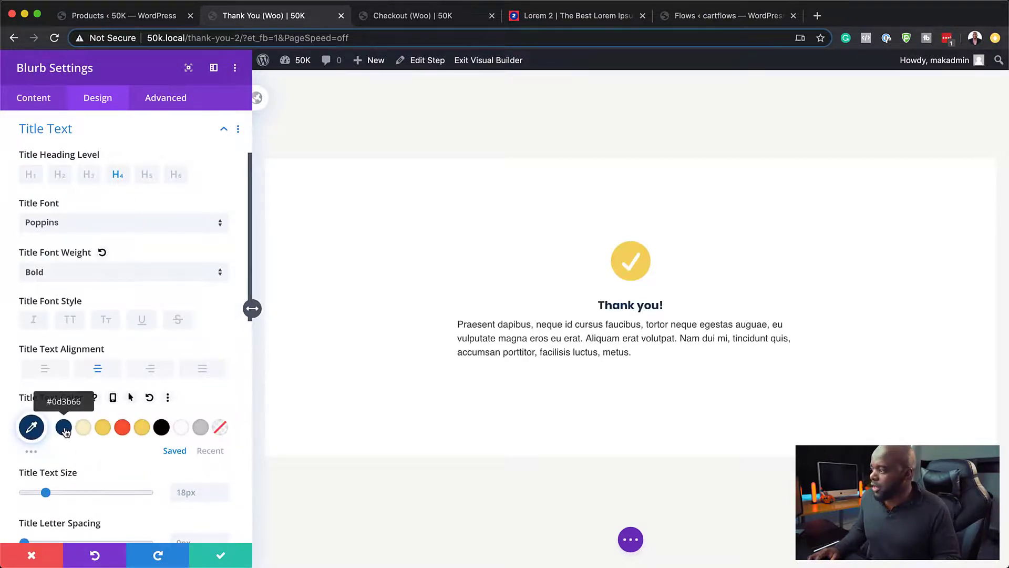
# Step: Center the blurb's body text and set it in Poppins with the Semi Bold weight
pyautogui.scroll(-1, 146, 443)
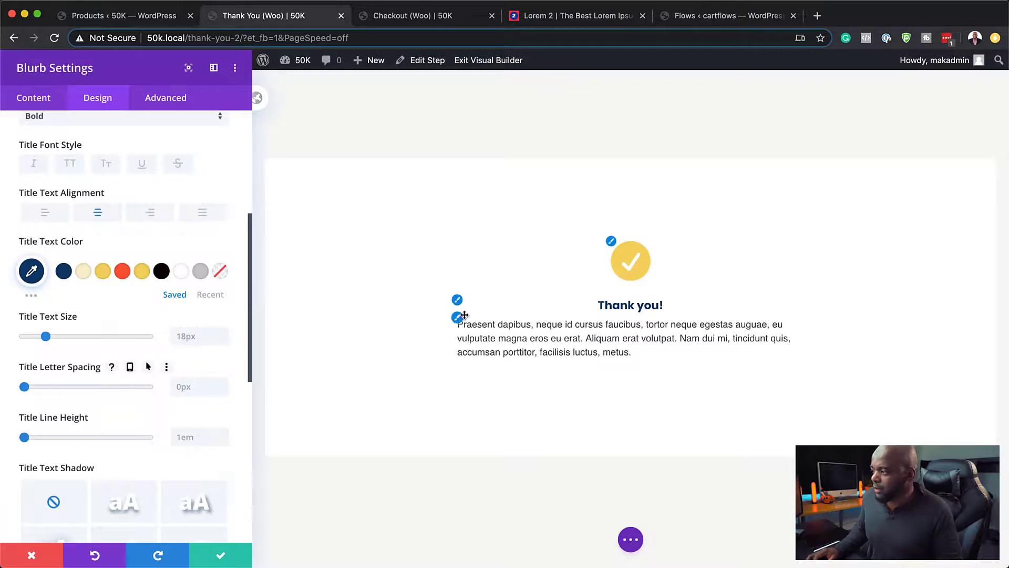
pyautogui.click(460, 323)
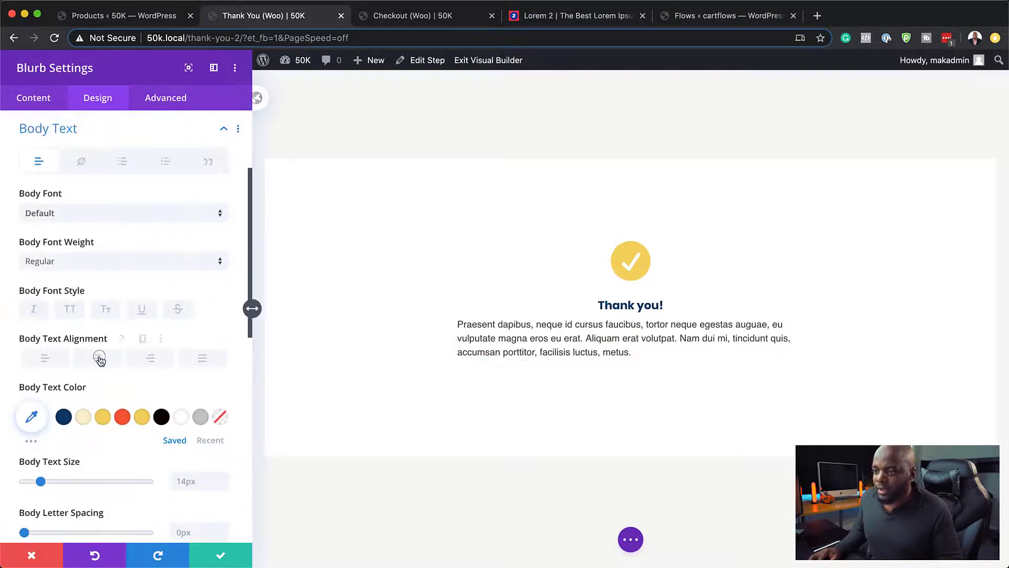
pyautogui.click(99, 358)
pyautogui.click(74, 266)
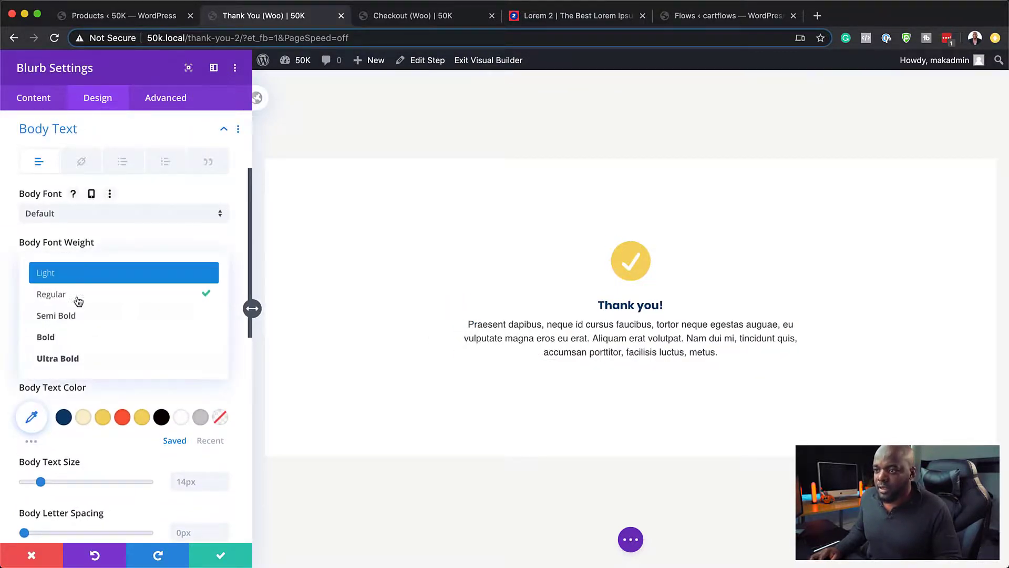
pyautogui.click(79, 317)
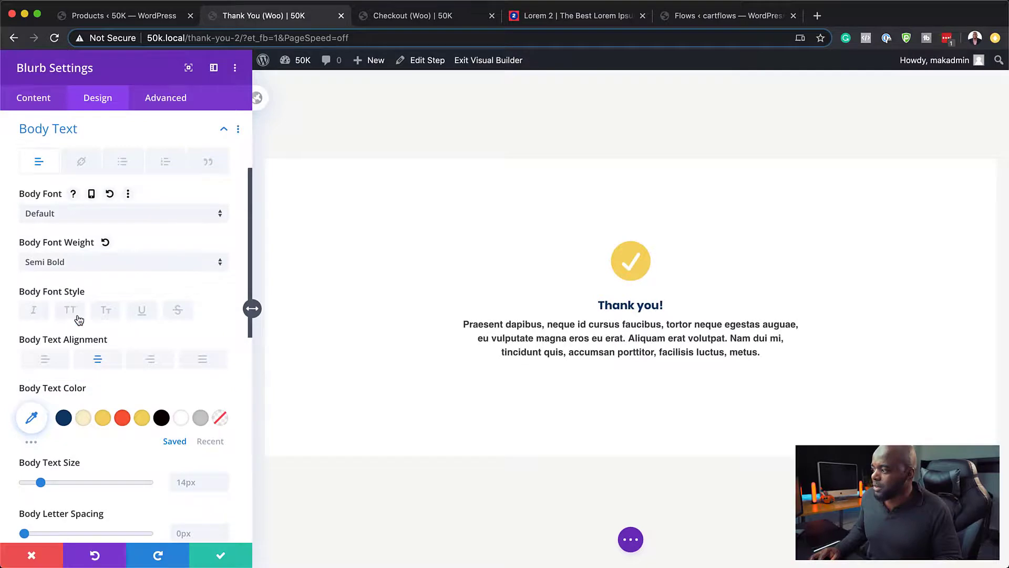
pyautogui.click(77, 218)
pyautogui.click(82, 195)
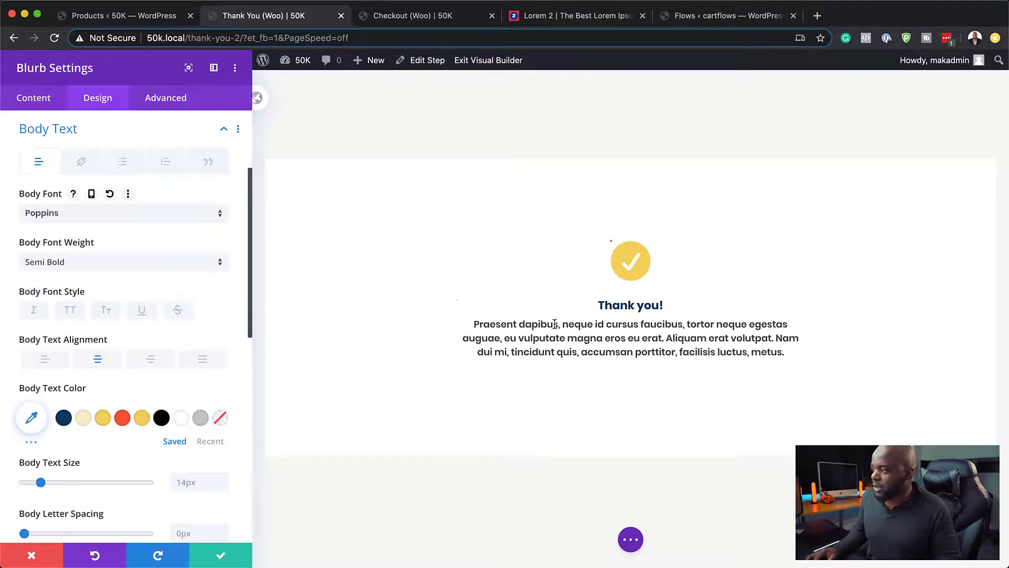
# Step: Enlarge the blurb's title text to 38px, then save the blurb settings and the page
pyautogui.click(457, 302)
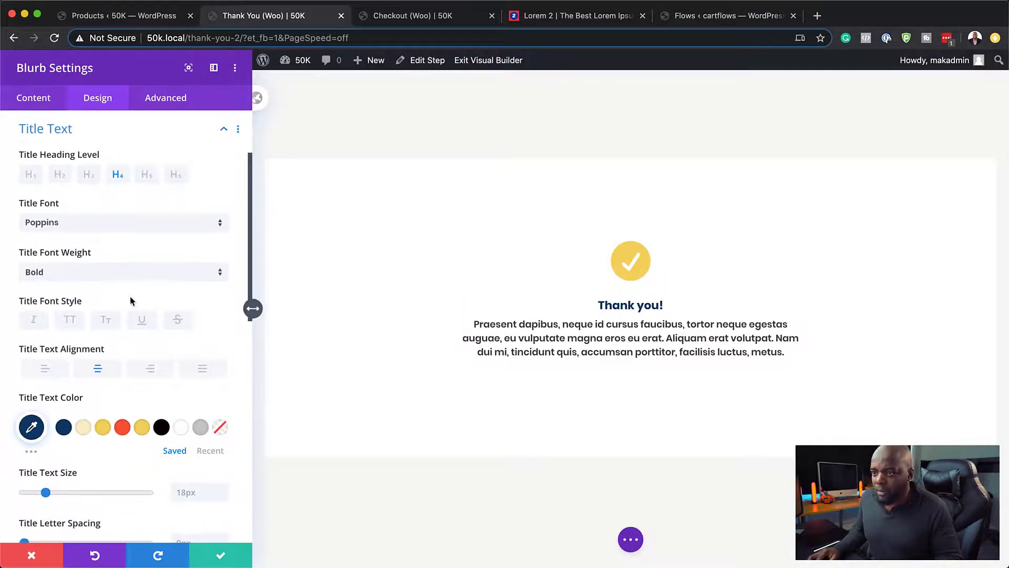
pyautogui.moveTo(46, 494); pyautogui.dragTo(71, 496)
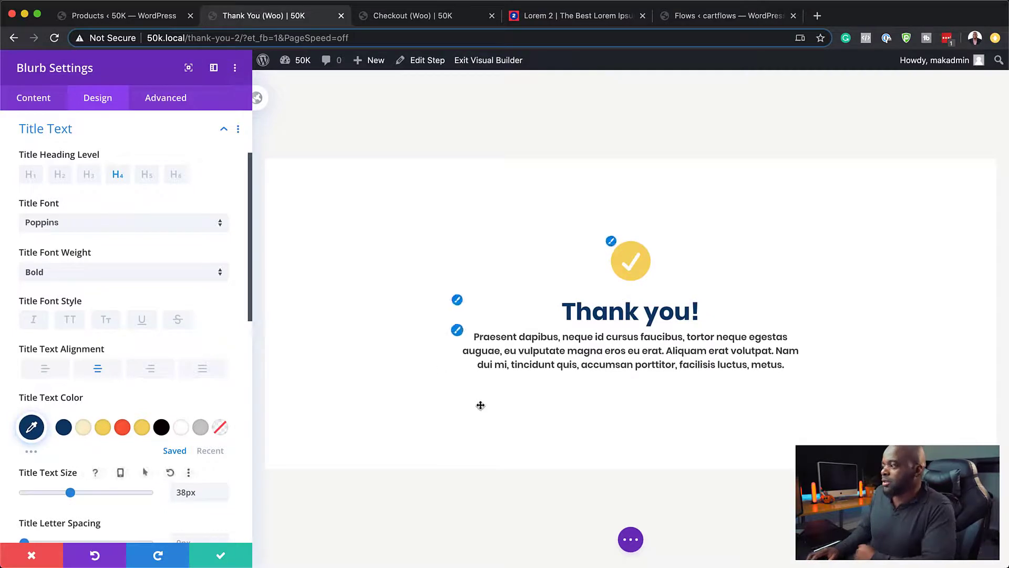
pyautogui.click(225, 554)
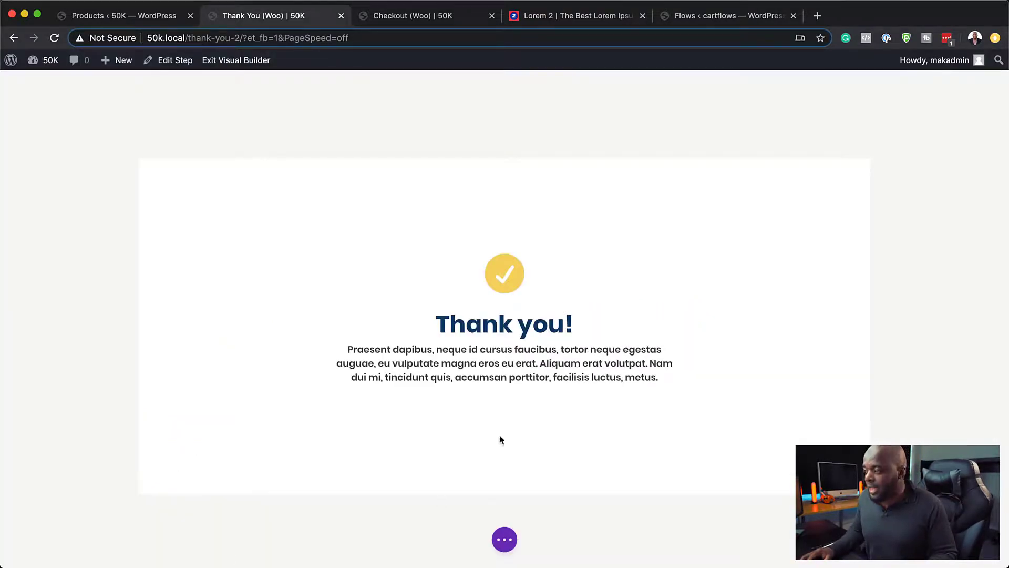
pyautogui.moveTo(395, 413)
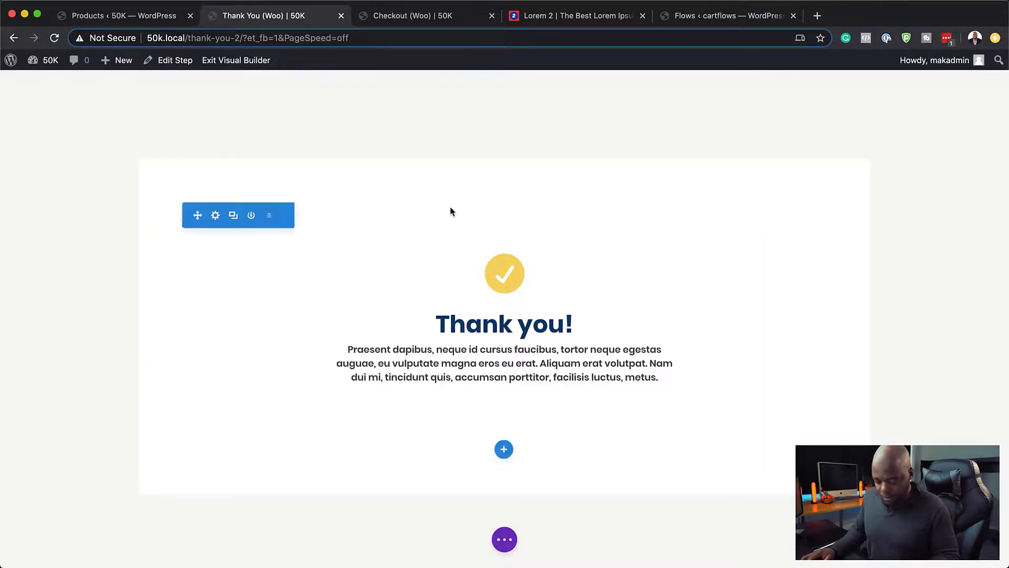
pyautogui.press('super+s')
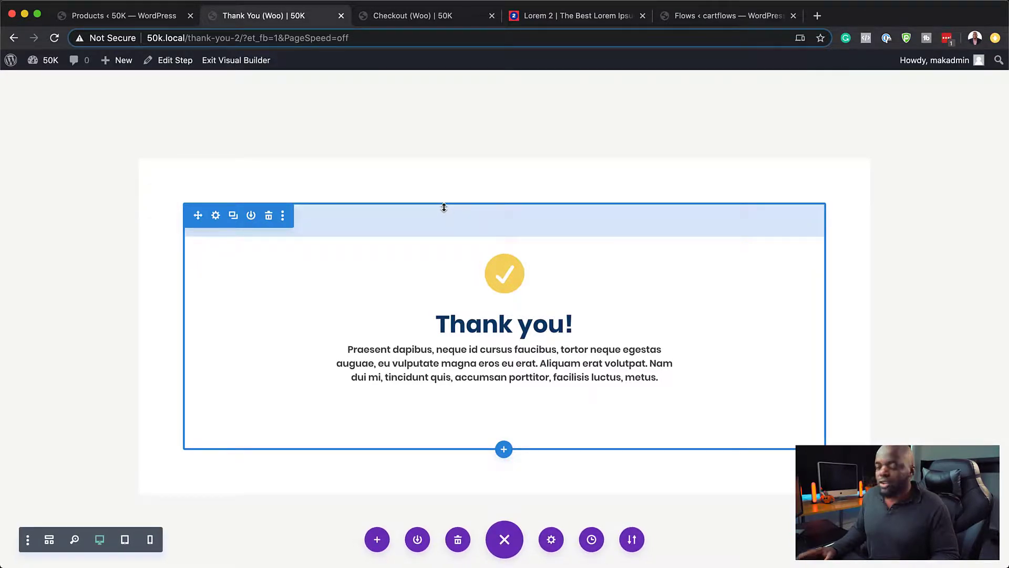
# Step: Open the Thank You (Woo) step for editing, set its template to Template for Page Builders, and update it
pyautogui.click(185, 63)
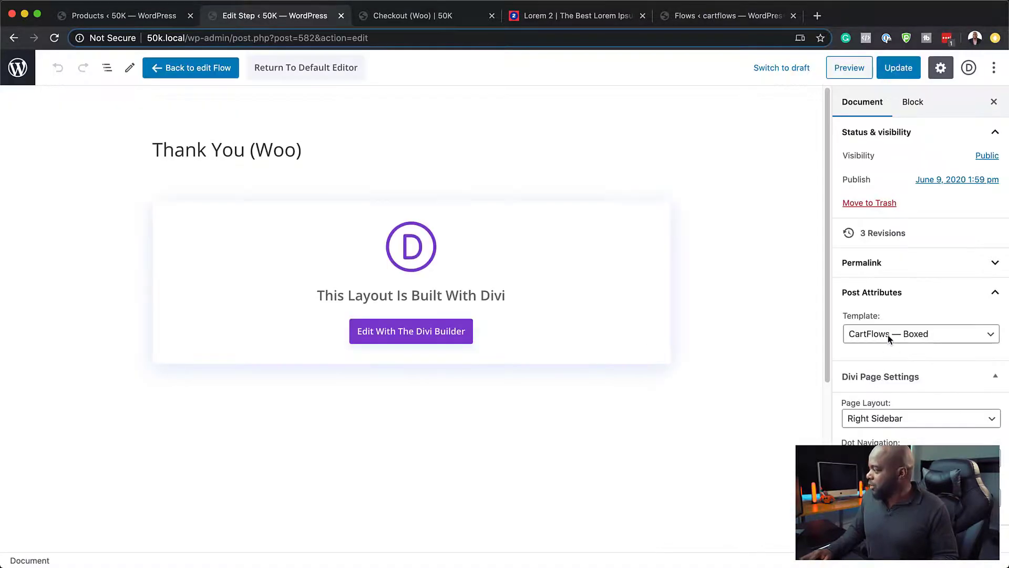
pyautogui.click(887, 335)
pyautogui.click(905, 346)
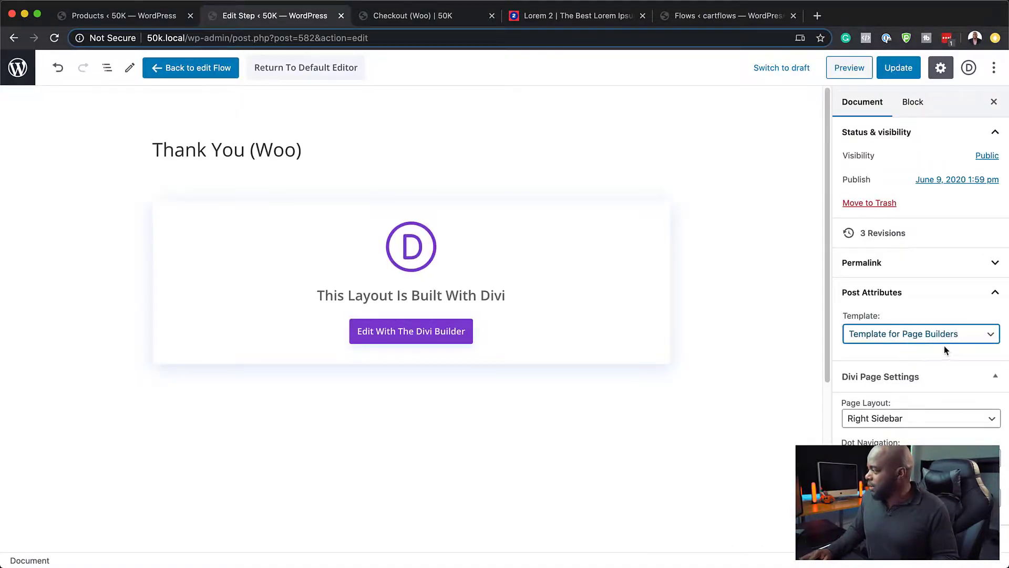
pyautogui.click(903, 68)
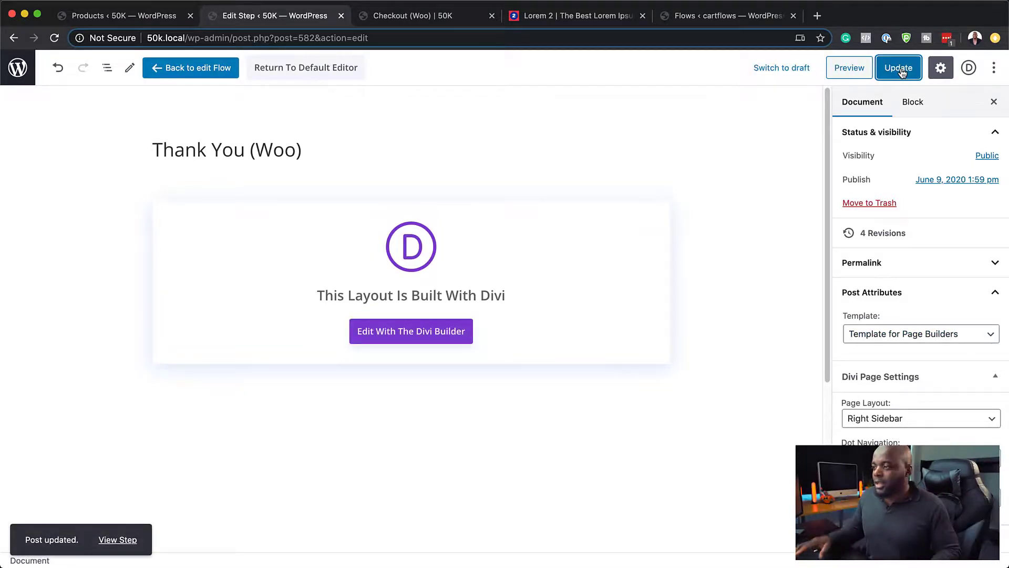
pyautogui.click(898, 68)
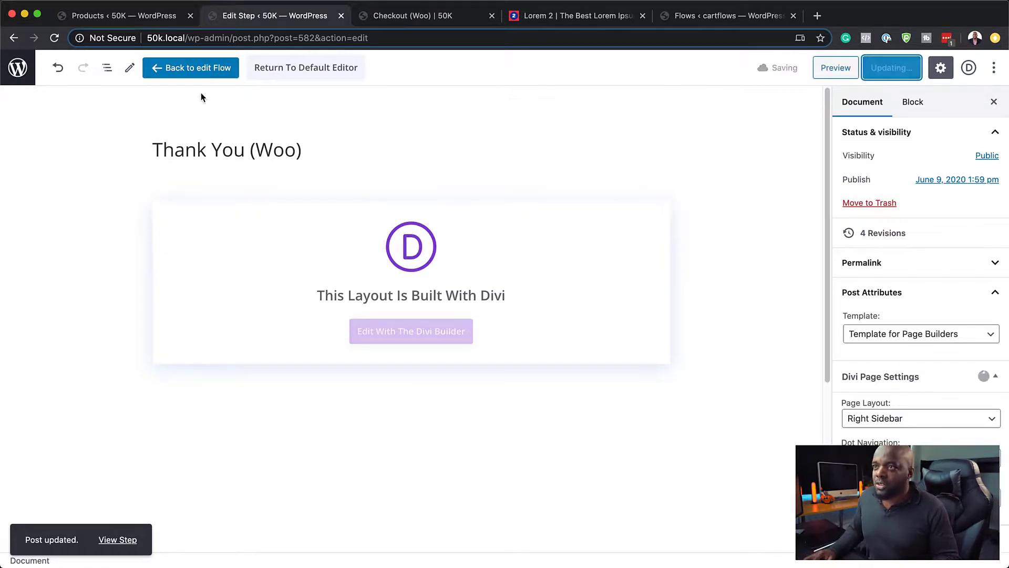
# Step: Return to the Business Consultation flow and view its Sales Landing page, checking the headline, benefits and testimonials sections
pyautogui.click(200, 73)
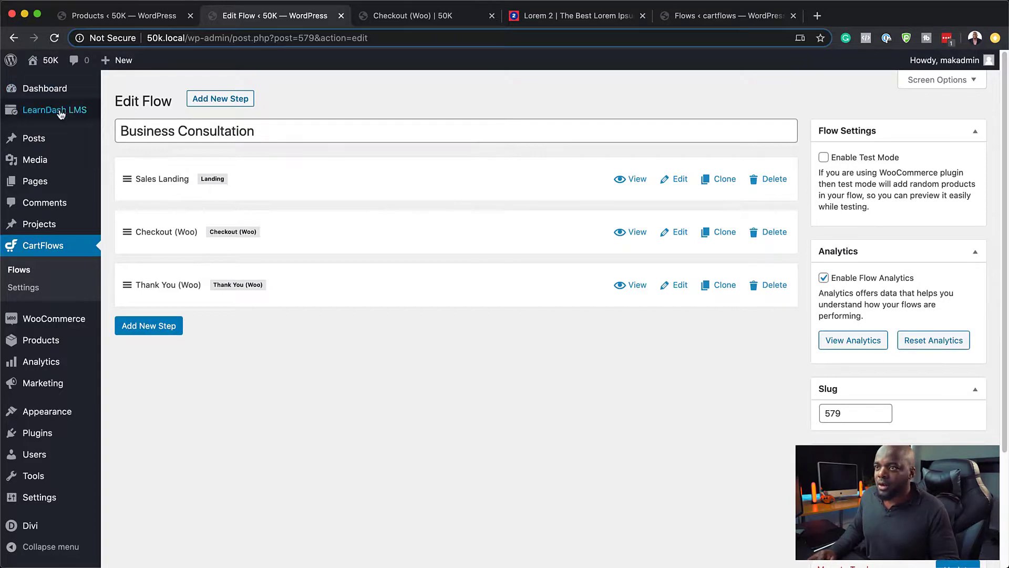
pyautogui.click(642, 184)
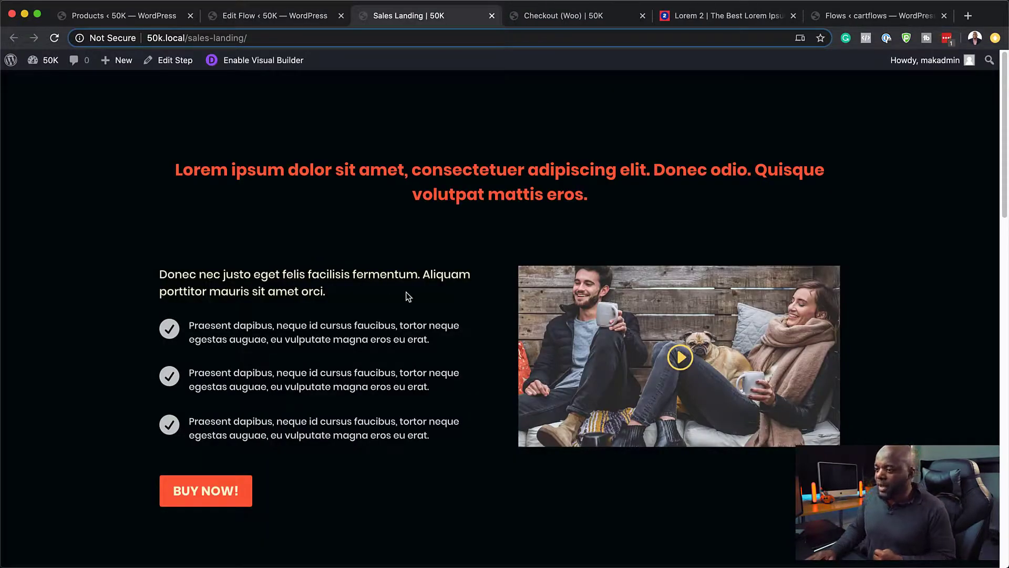
pyautogui.scroll(-9, 411, 292)
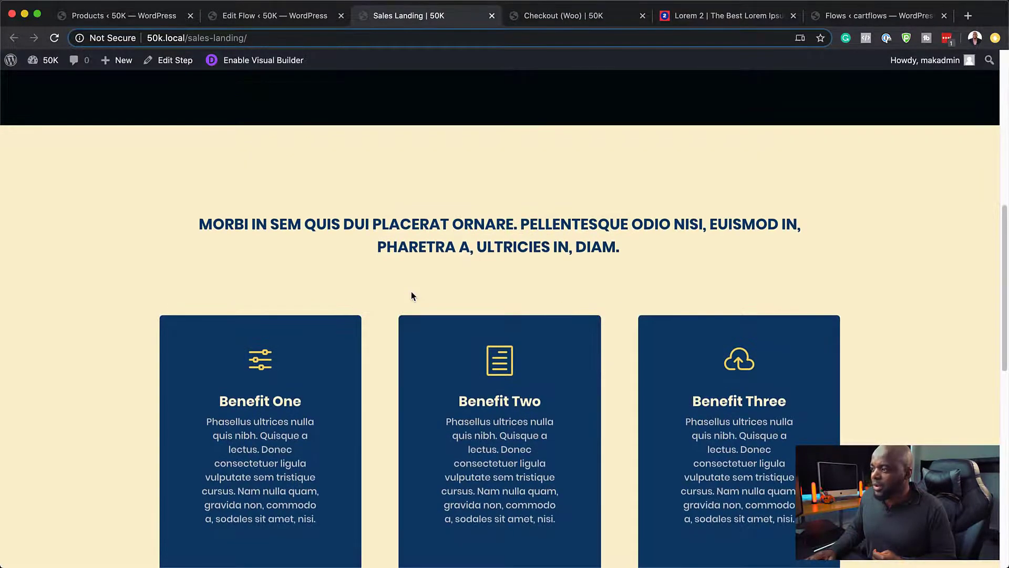
pyautogui.scroll(-10, 387, 303)
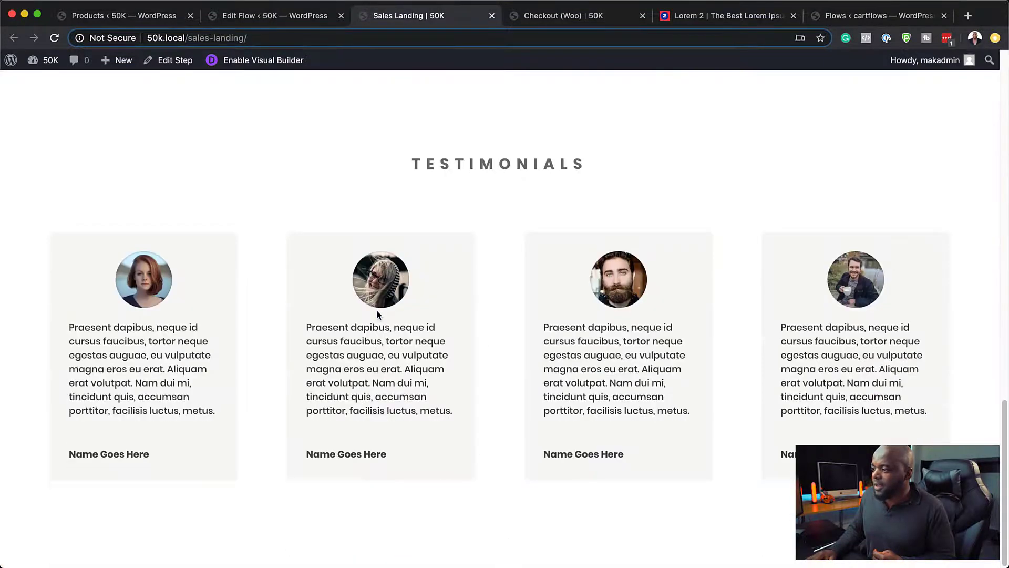
pyautogui.scroll(15, 623, 406)
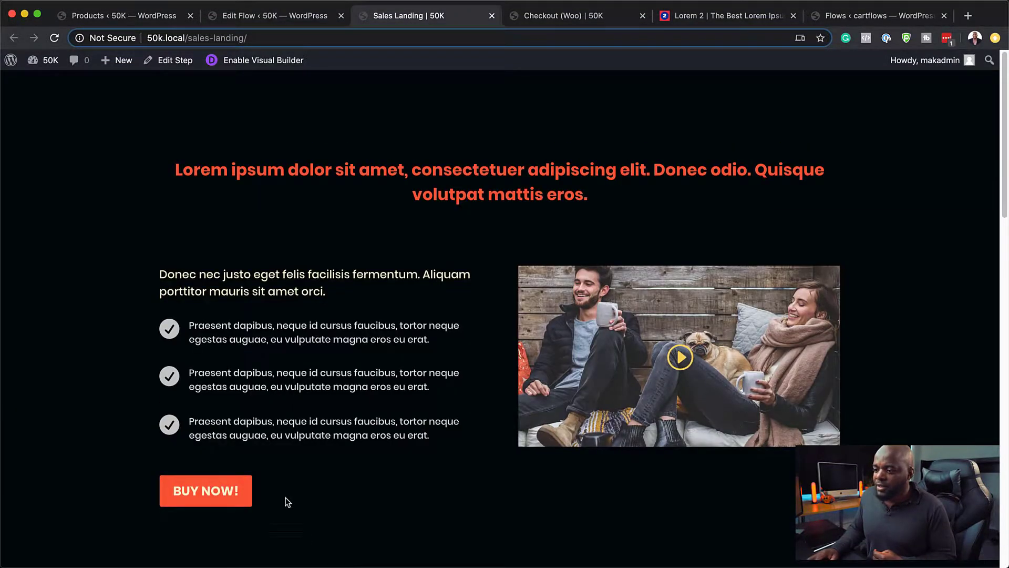
# Step: Follow the landing page's BUY NOW! link to checkout and test accepting and declining the one time offer, checking the order summary
pyautogui.click(215, 492)
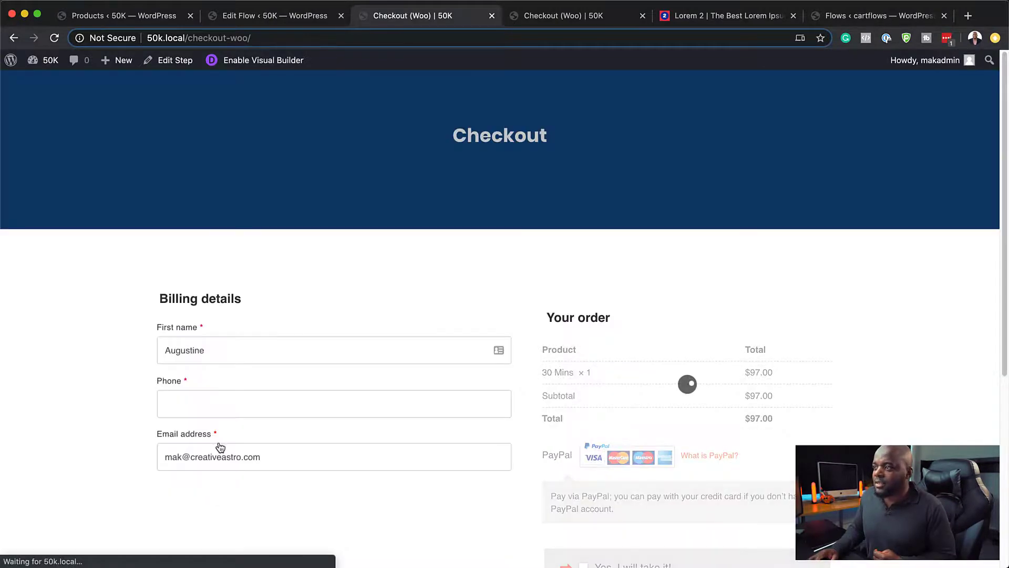
pyautogui.scroll(-4, 931, 355)
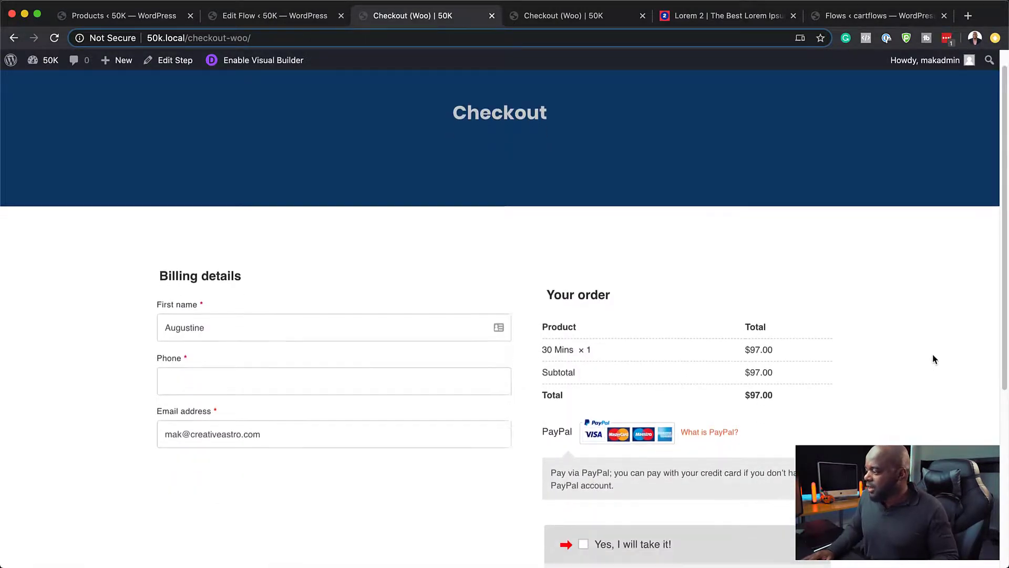
pyautogui.scroll(-2, 931, 360)
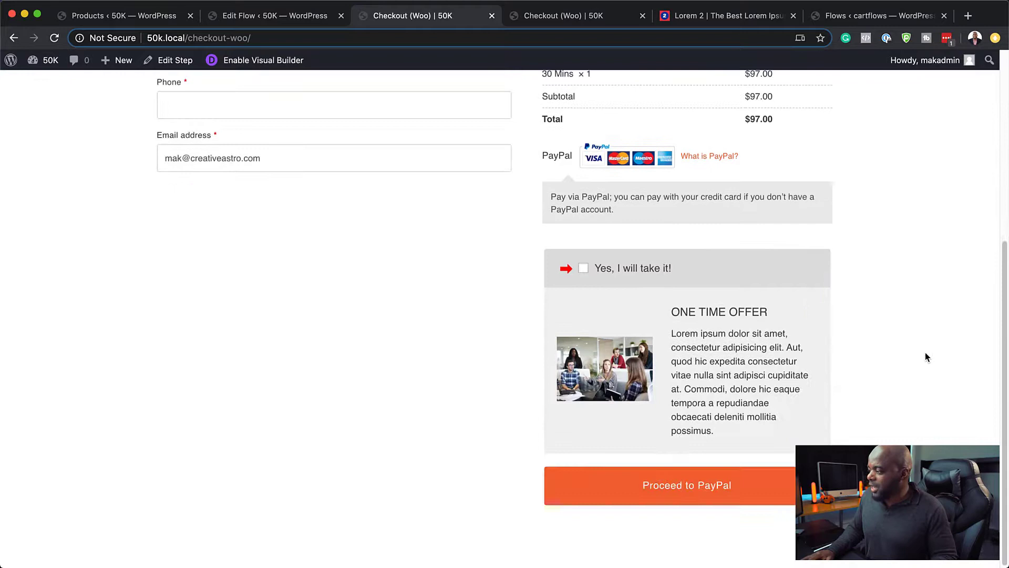
pyautogui.click(584, 269)
pyautogui.scroll(3, 918, 218)
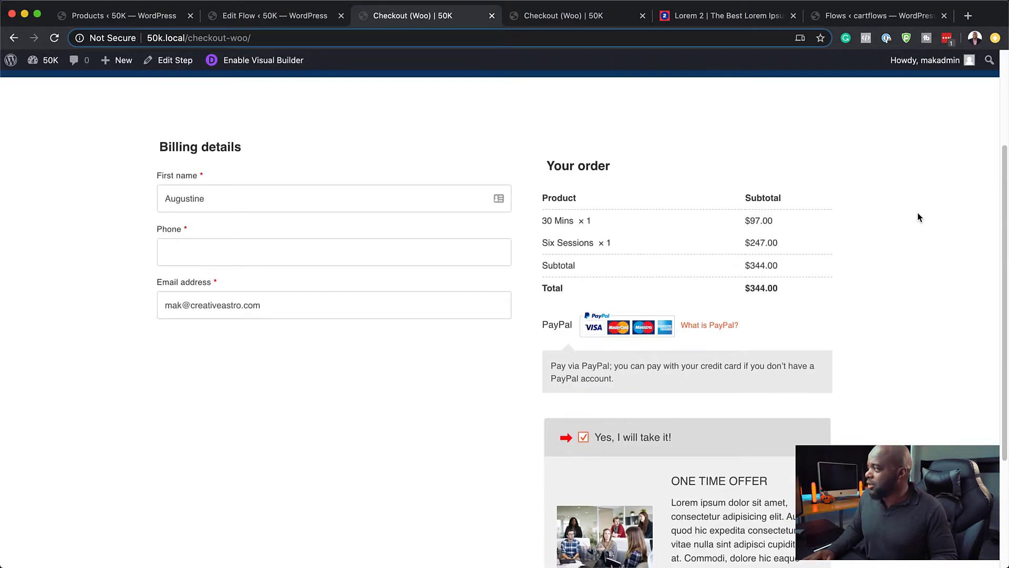
pyautogui.scroll(-1, 688, 312)
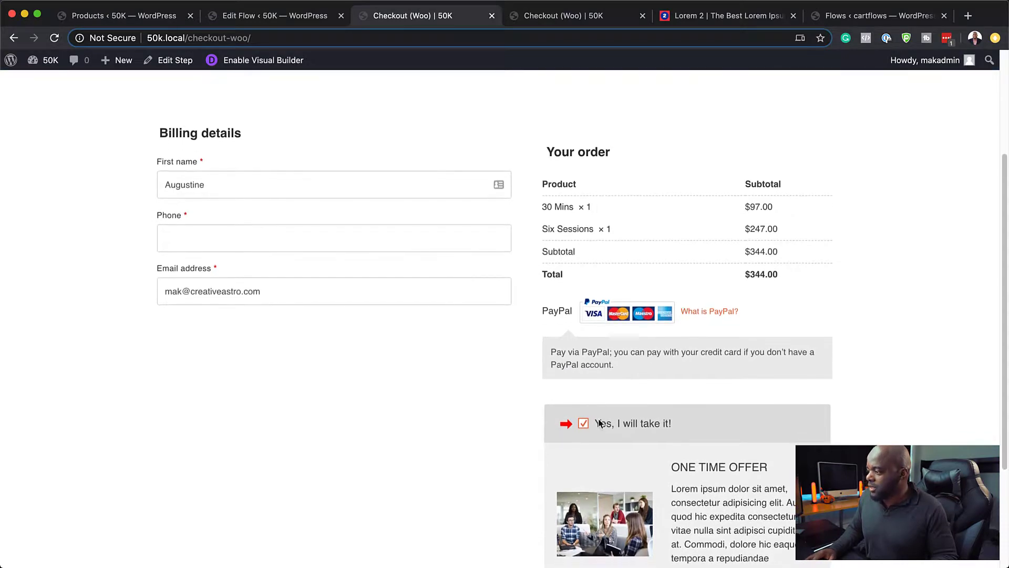
pyautogui.click(581, 428)
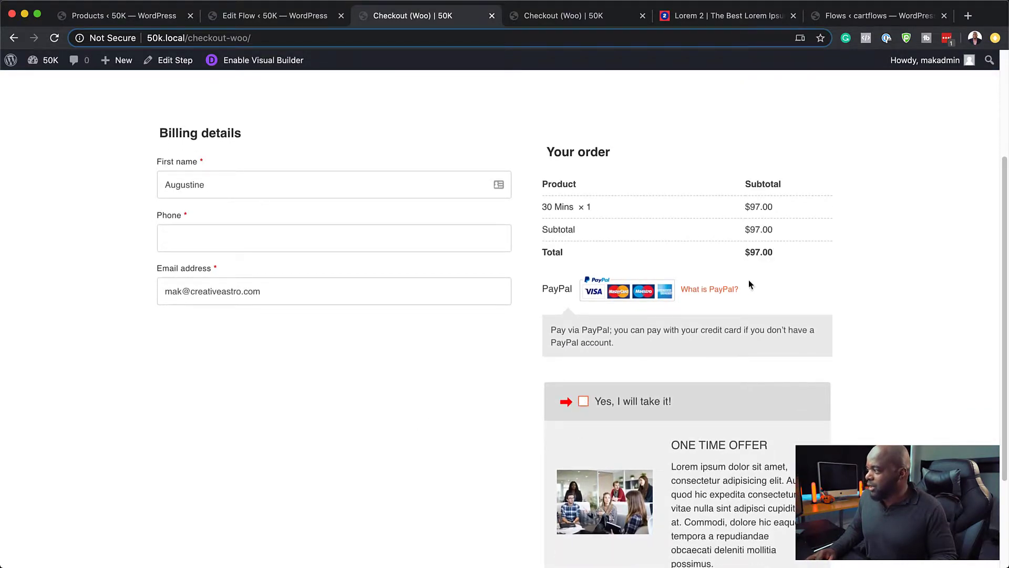
pyautogui.scroll(3, 945, 306)
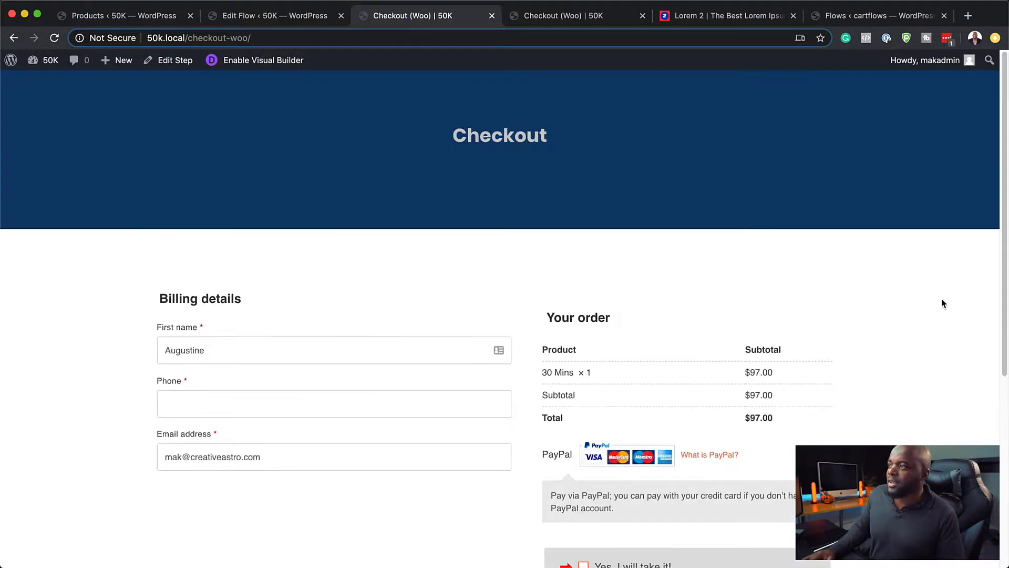
pyautogui.scroll(-5, 943, 294)
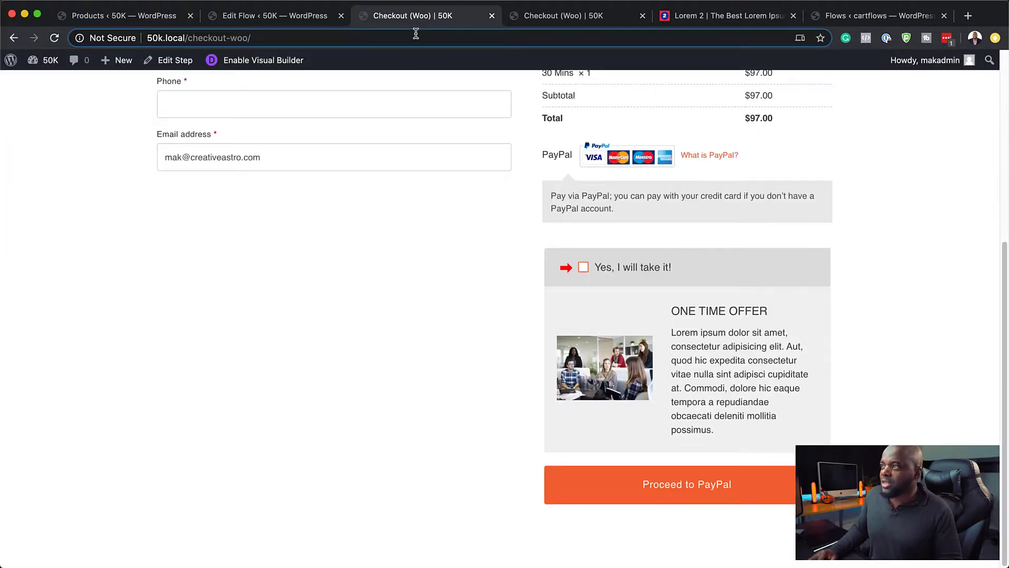